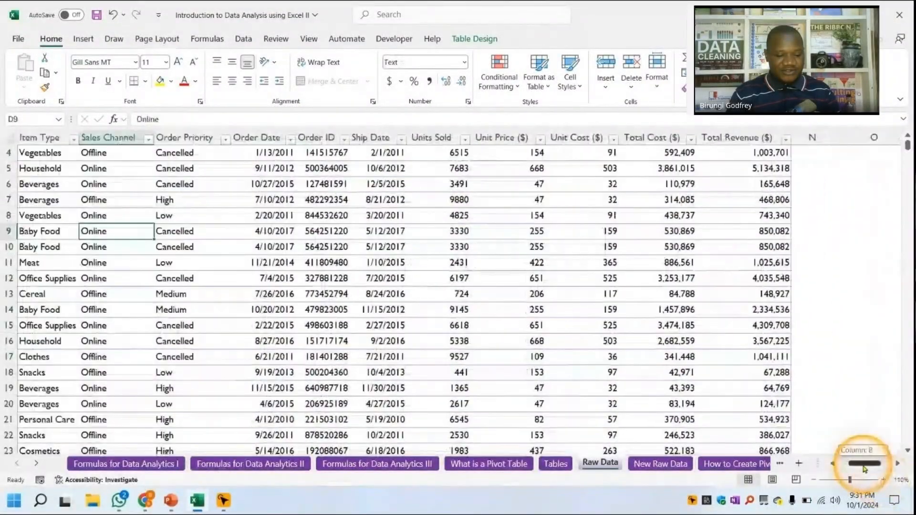
Examine the Country, Item Type and Sales Channel columns of the raw sales data, including the filter values for item type and sales channel.
drag(858, 465, 840, 468)
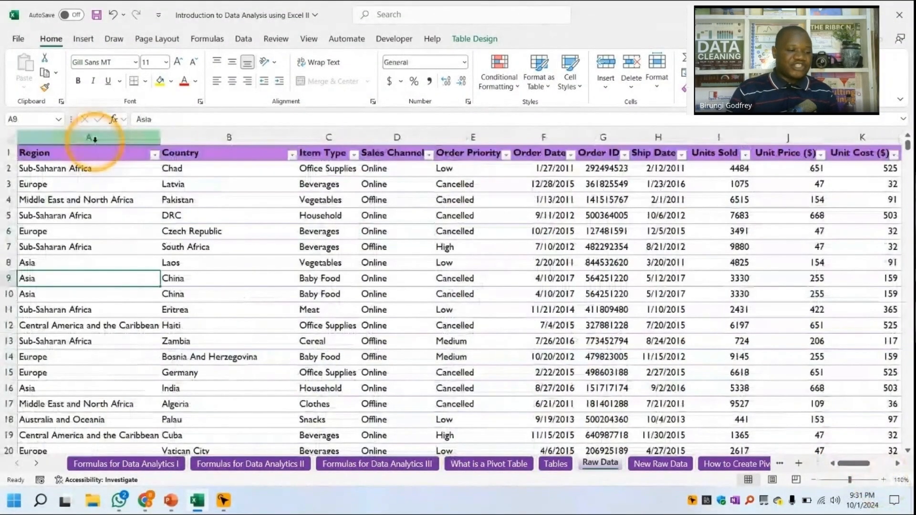
click(228, 139)
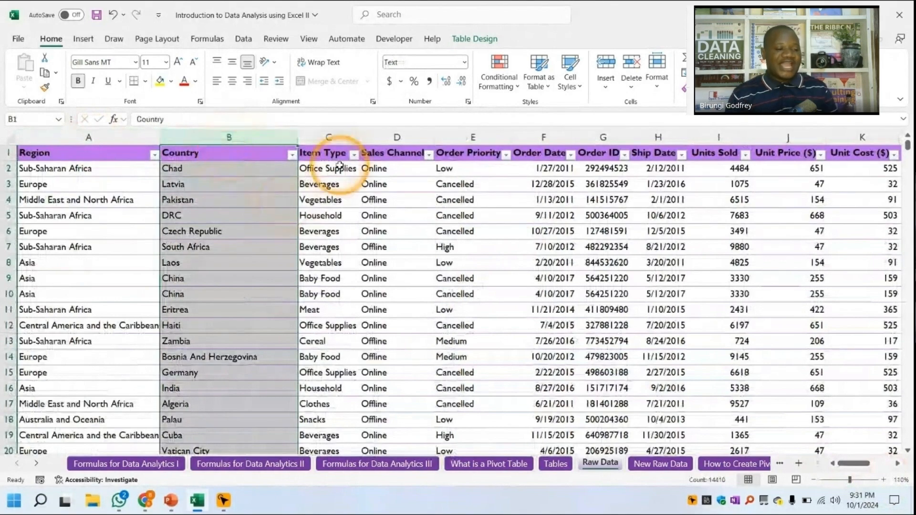
click(336, 137)
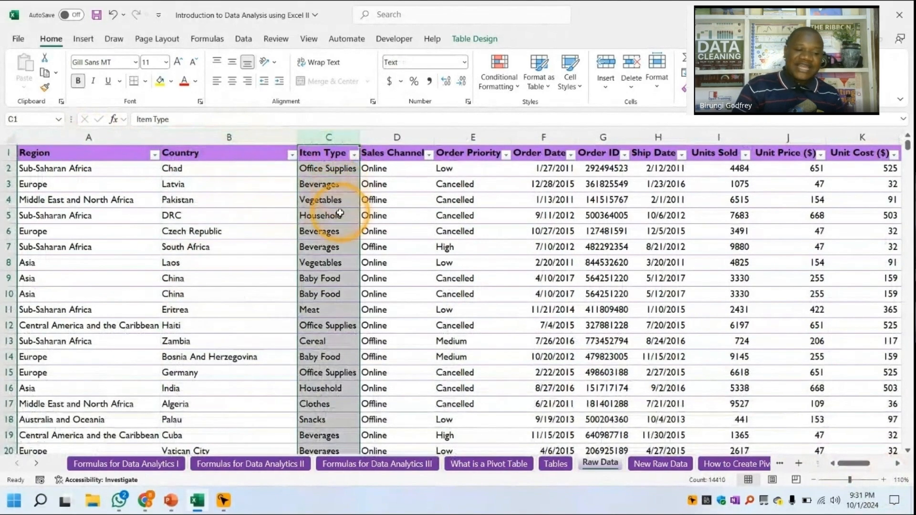
click(406, 137)
click(428, 155)
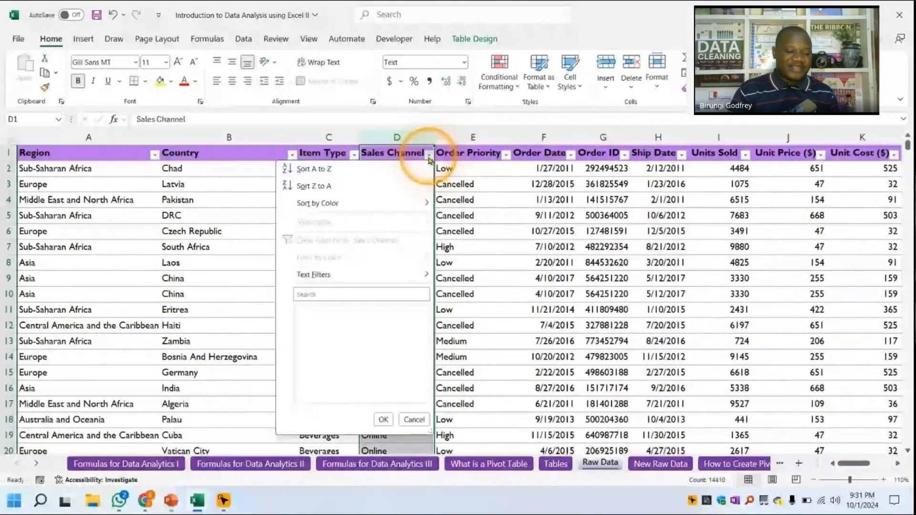
click(541, 288)
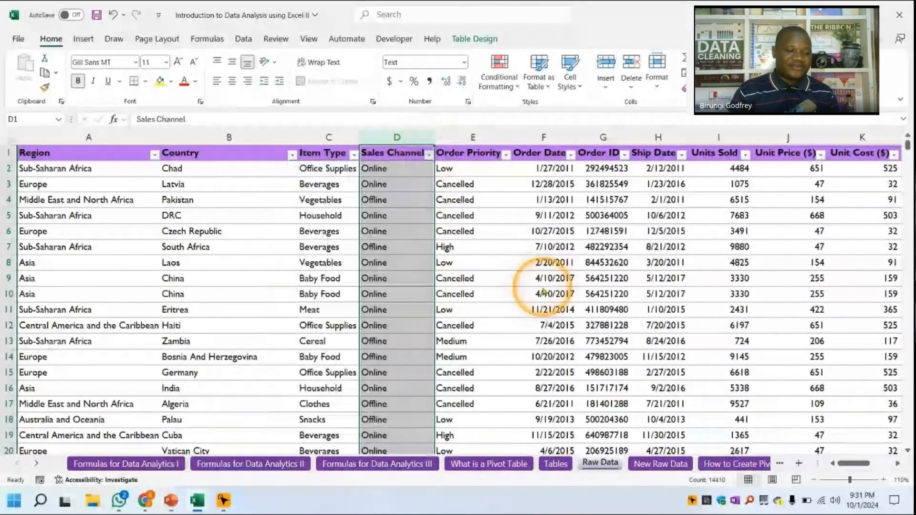
click(353, 154)
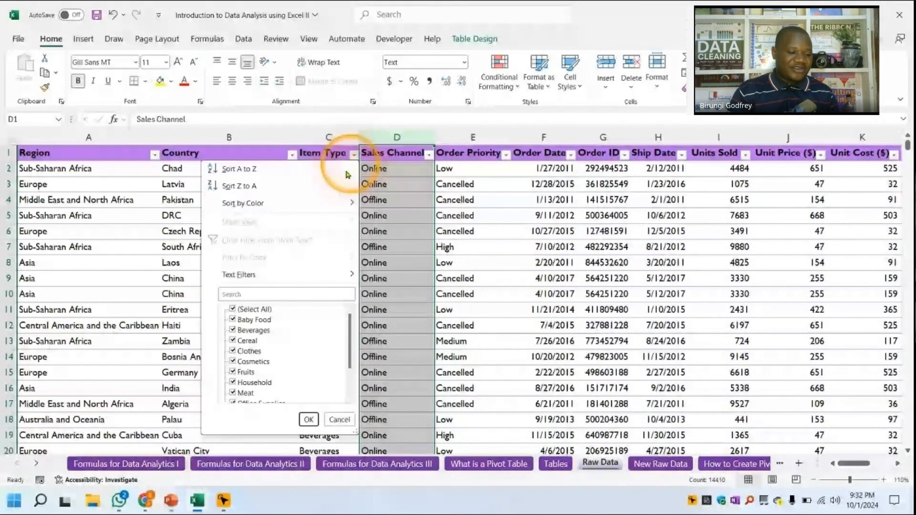
drag(349, 342, 340, 386)
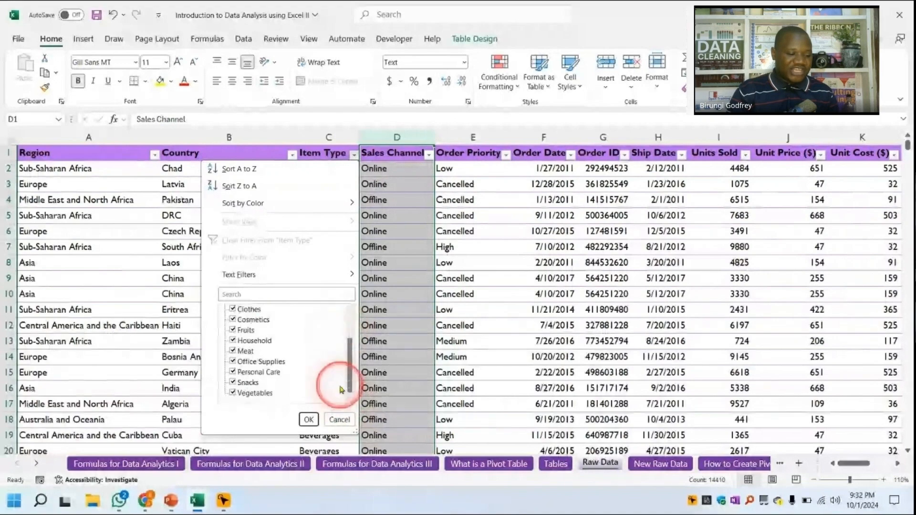
click(530, 256)
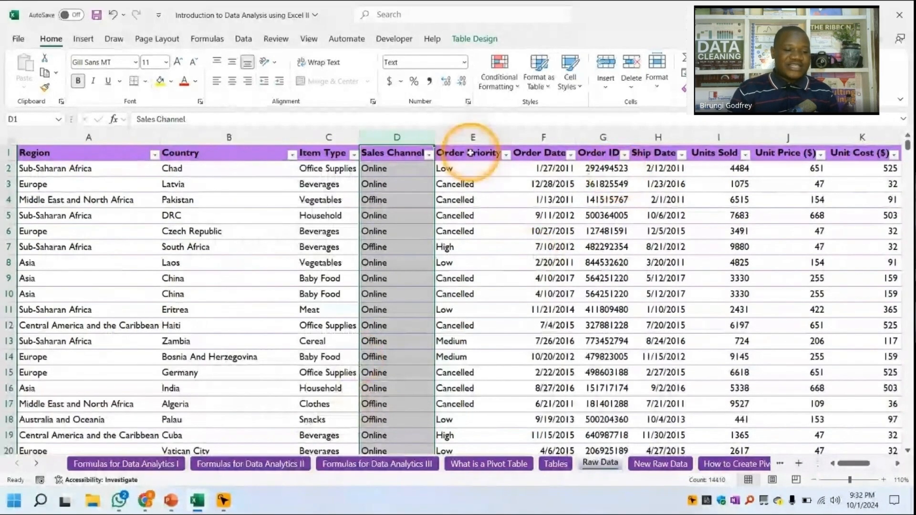
Examine the Order Priority, Order Date and Order ID columns and their filter lists without applying any filter.
click(479, 139)
click(506, 154)
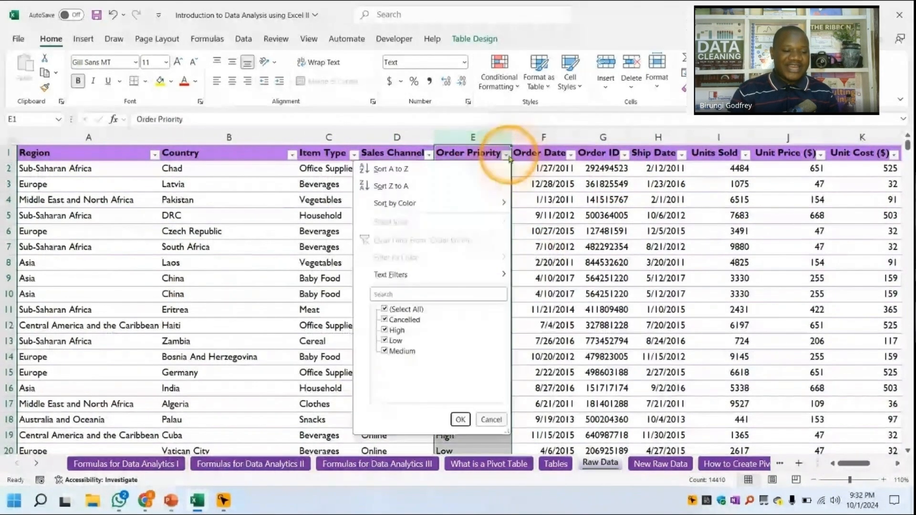
click(594, 280)
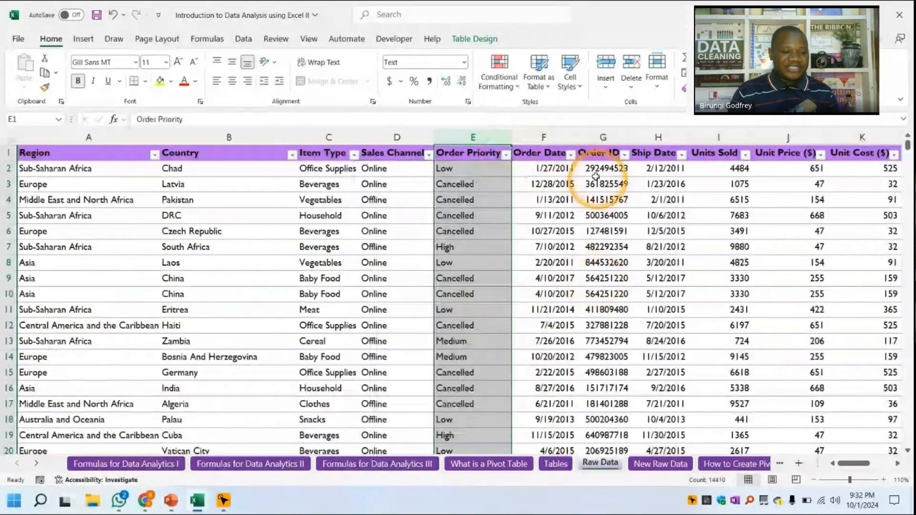
click(569, 154)
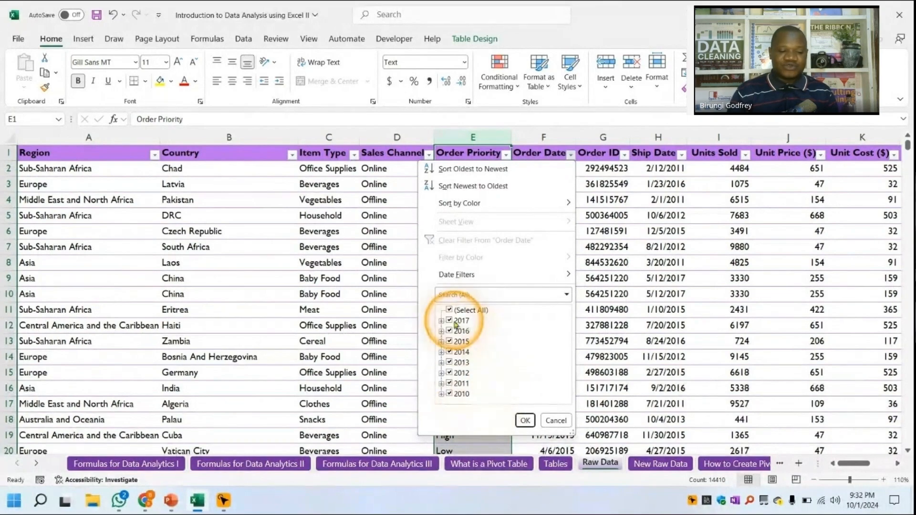
click(624, 156)
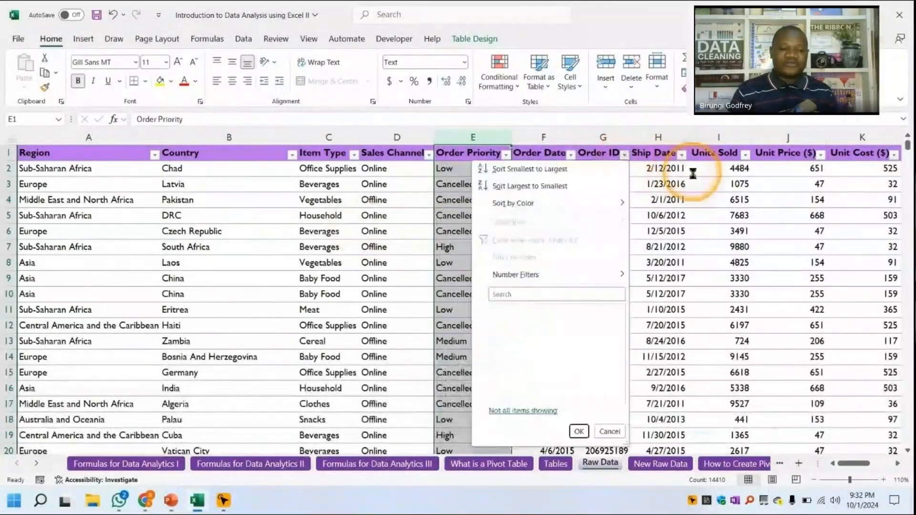
click(609, 431)
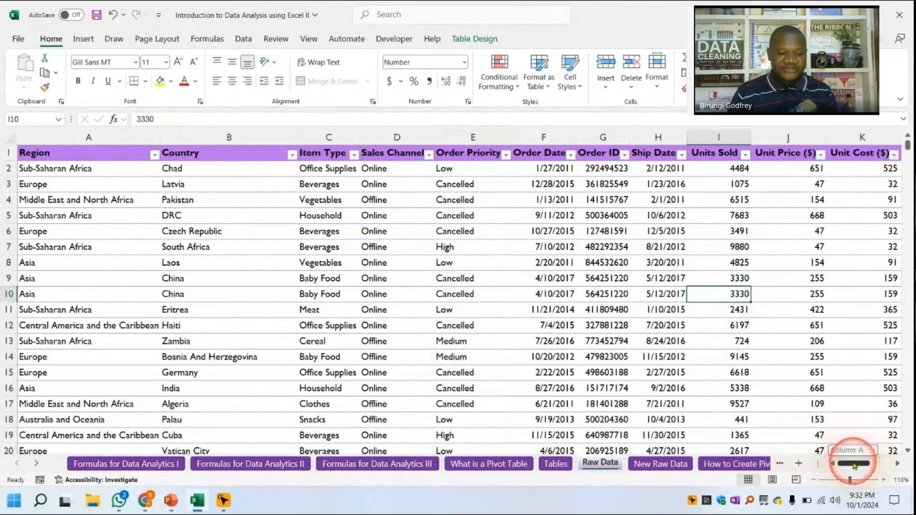
drag(854, 466, 209, 246)
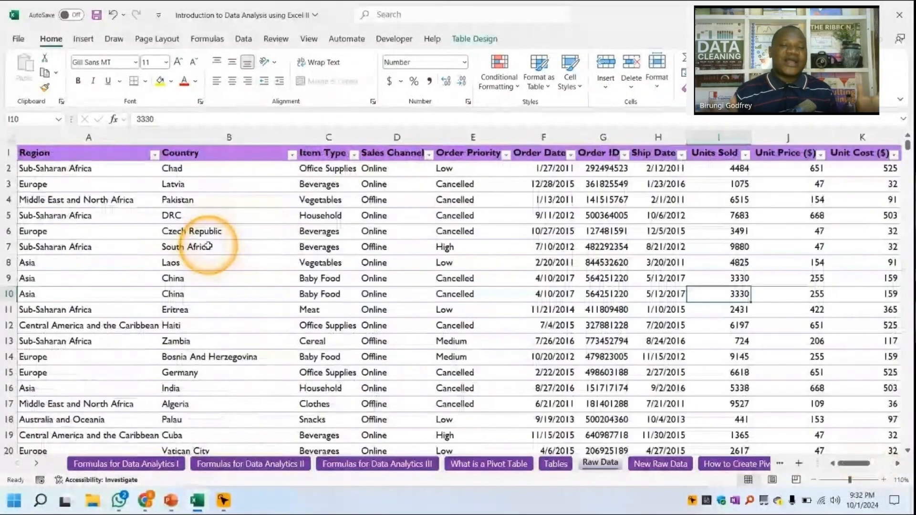
Check the raw data table's name and design options, and review the Sales by Region task on the How to Create Pivots sheet.
click(253, 227)
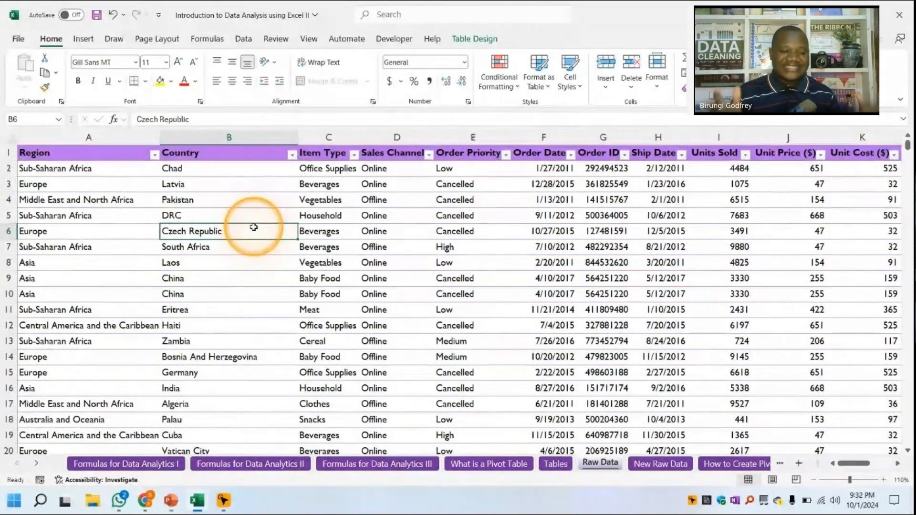
click(329, 233)
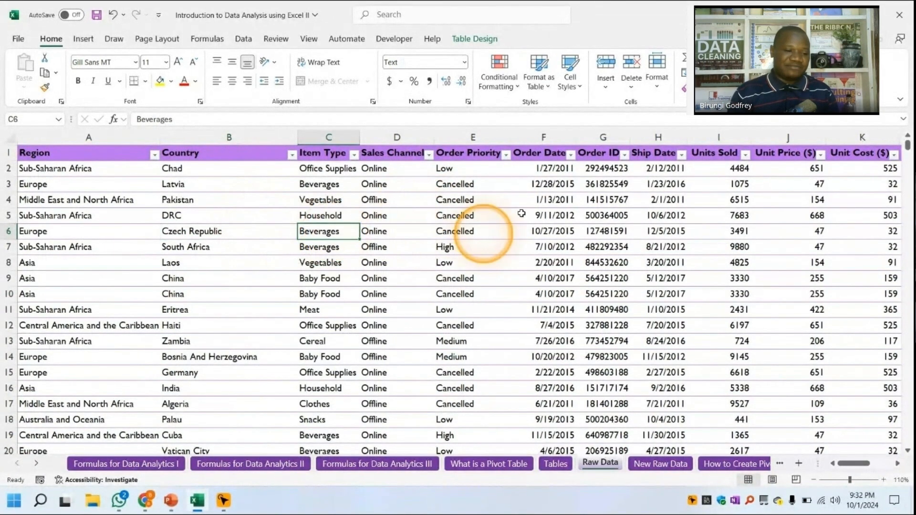
click(465, 39)
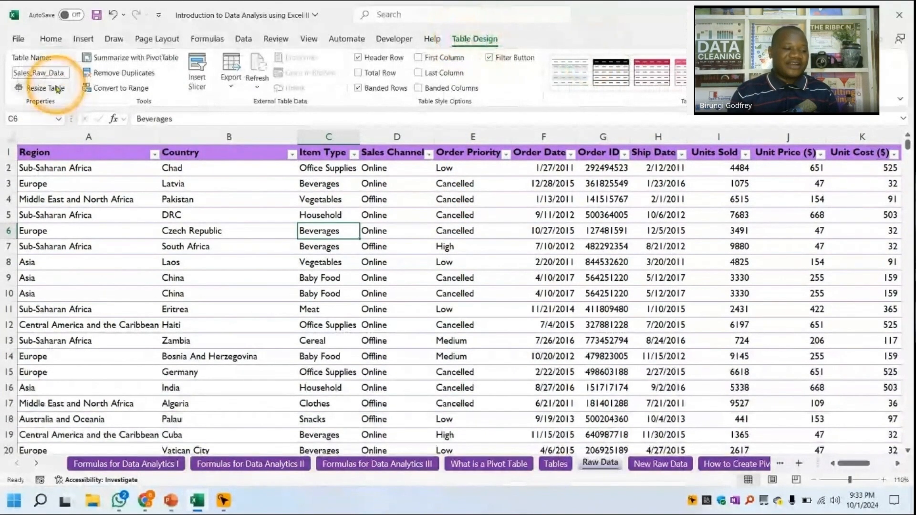
click(472, 215)
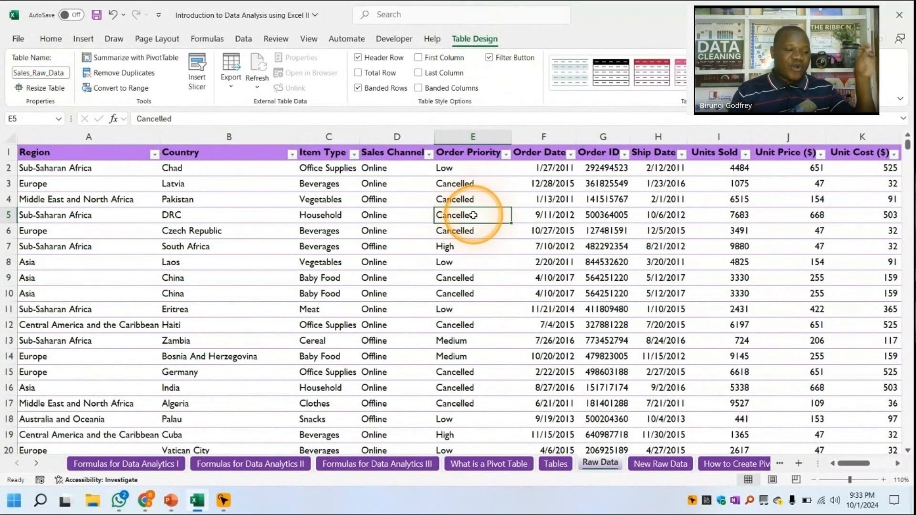
click(461, 294)
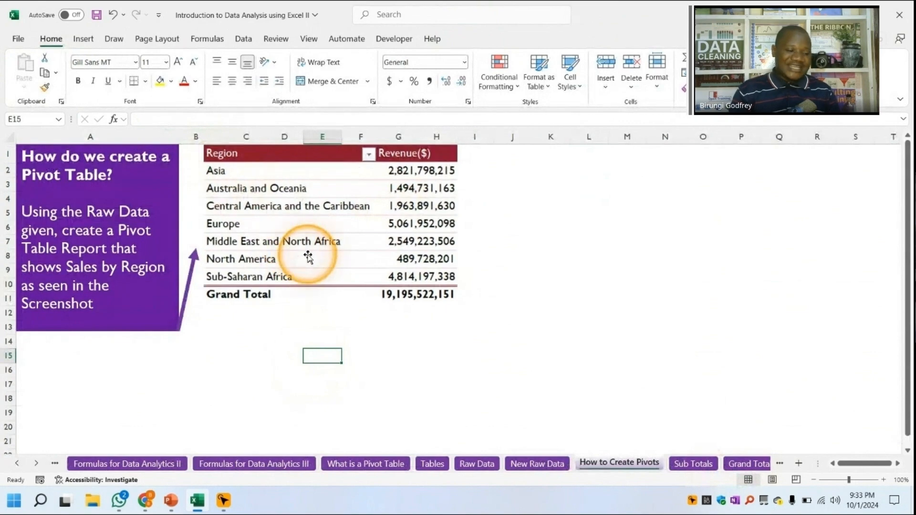
click(477, 462)
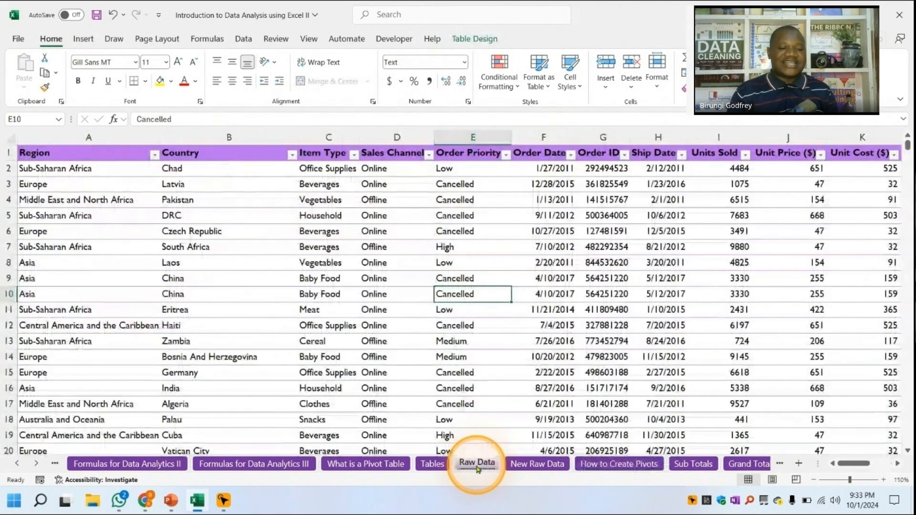
click(384, 279)
click(83, 38)
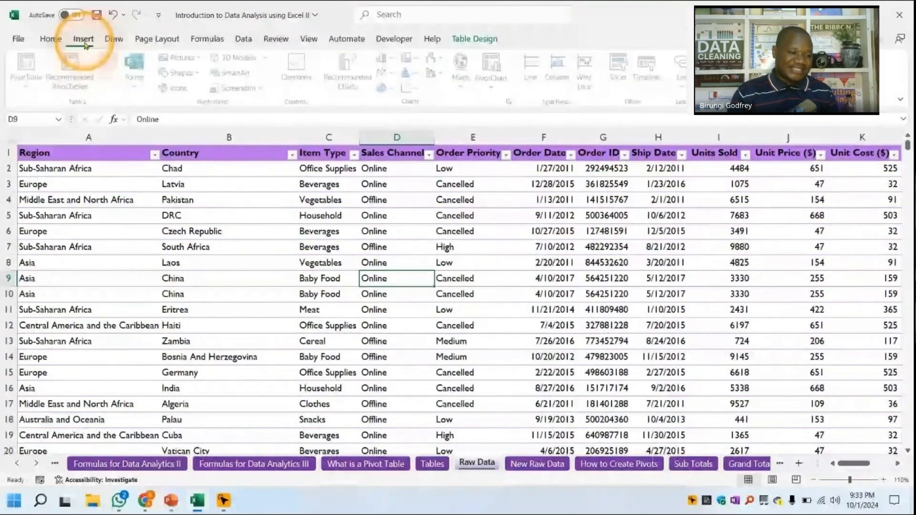
click(29, 65)
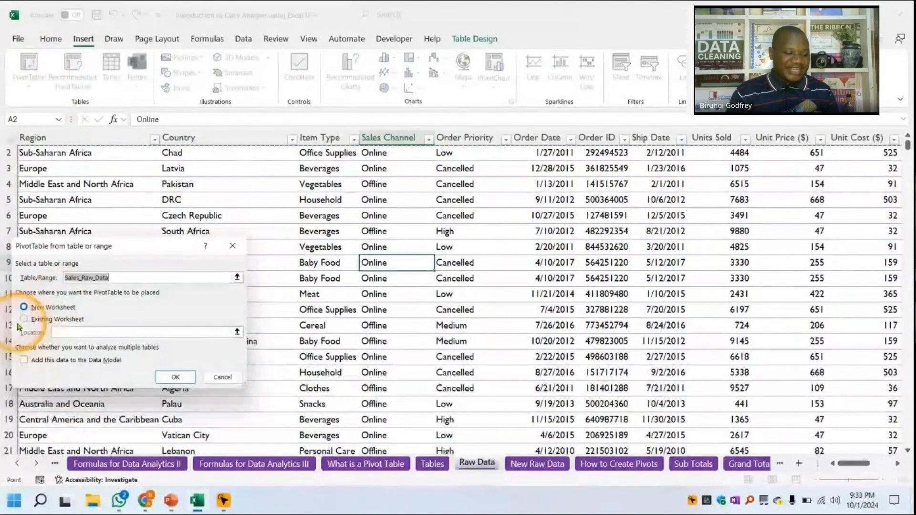
click(24, 319)
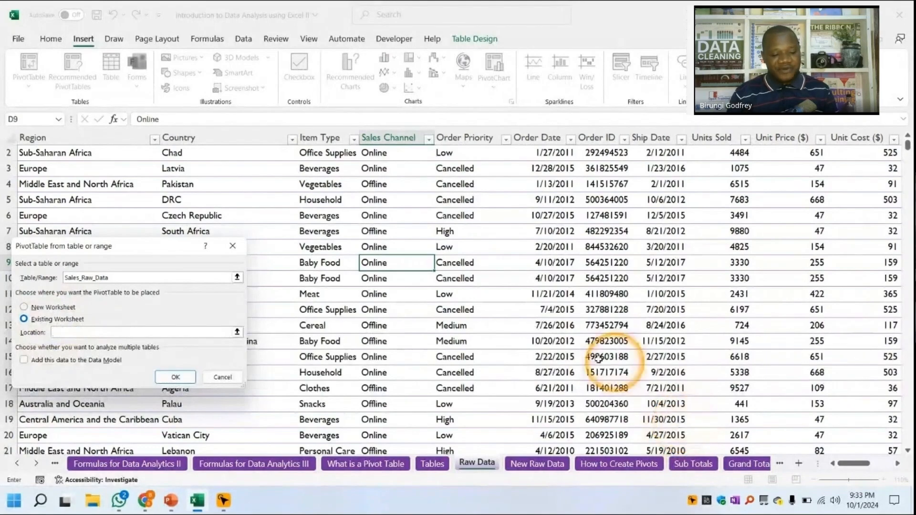
click(609, 465)
drag(422, 356, 268, 240)
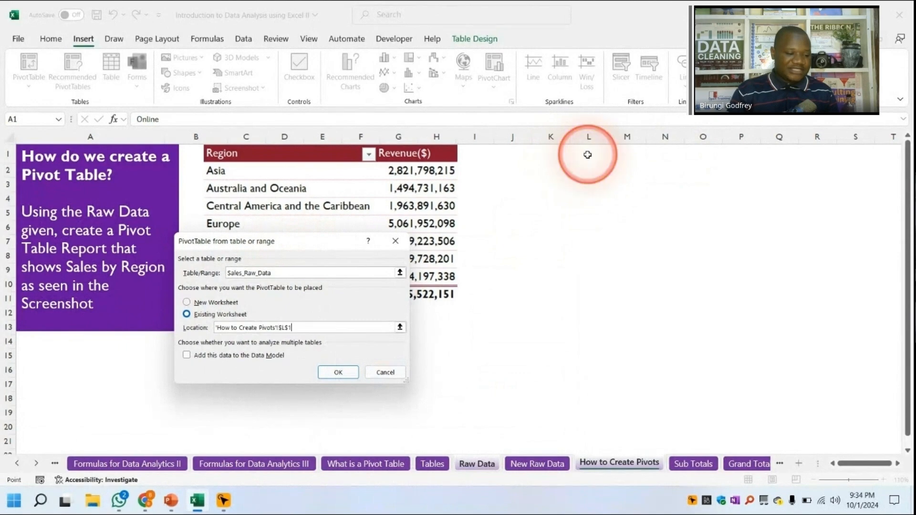
click(386, 373)
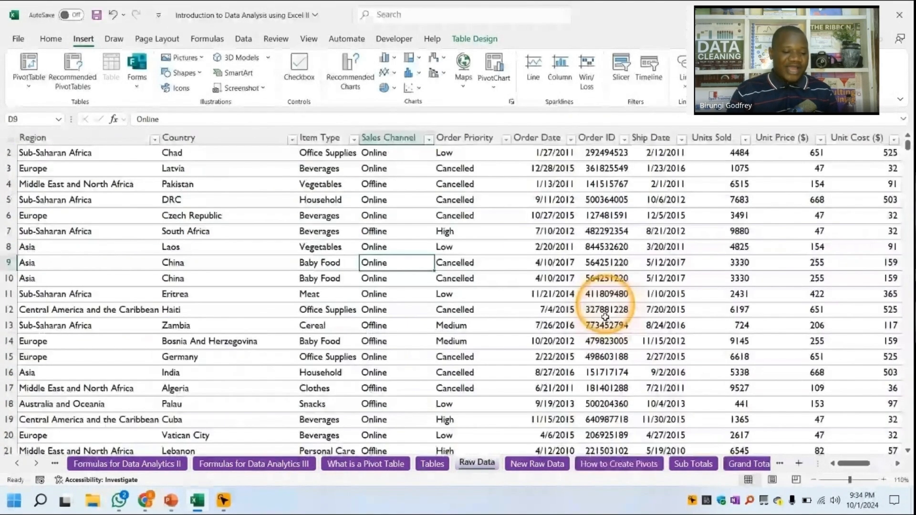
Insert a PivotTable from the Sales_Raw_Data table at cell K1 of the How to Create Pivots sheet.
click(615, 470)
click(613, 267)
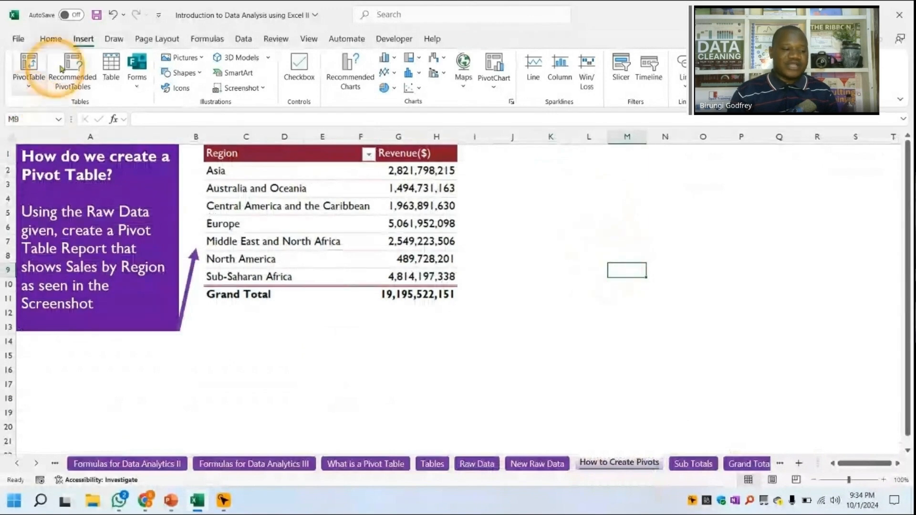
click(51, 39)
click(550, 153)
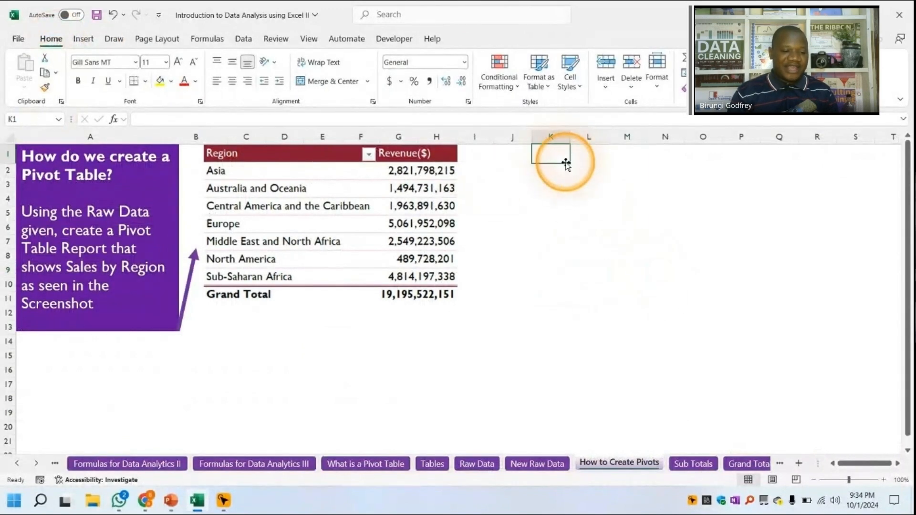
click(83, 39)
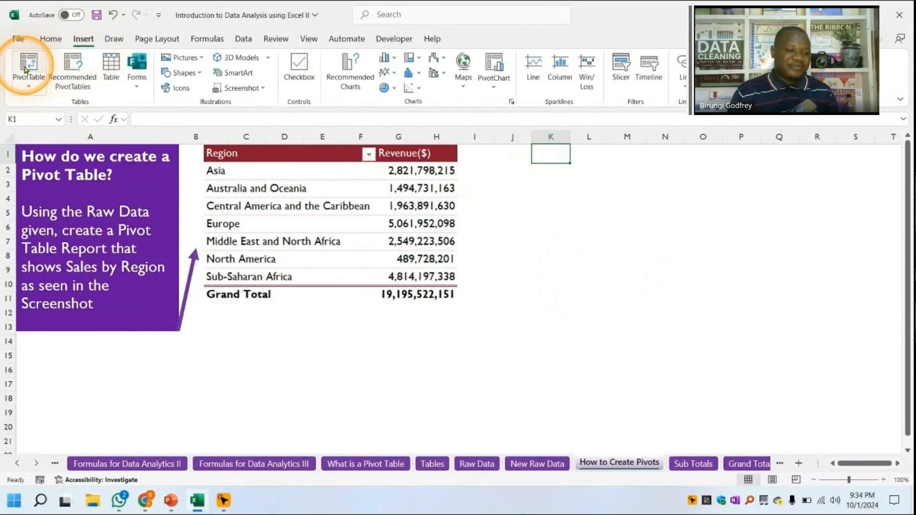
click(29, 66)
drag(387, 183, 593, 204)
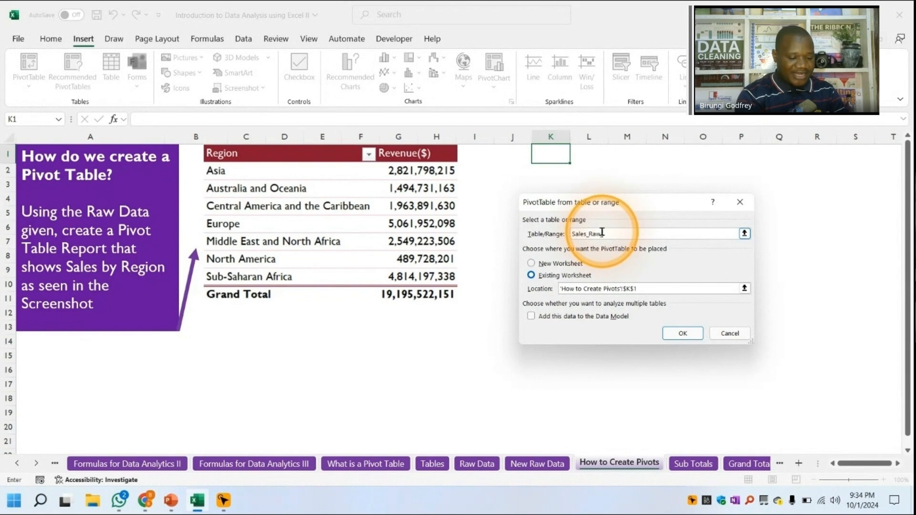
click(682, 333)
Float the PivotTable Fields pane over the worksheet's first columns and enlarge its height and width to show the field list and all four areas.
drag(490, 281, 251, 21)
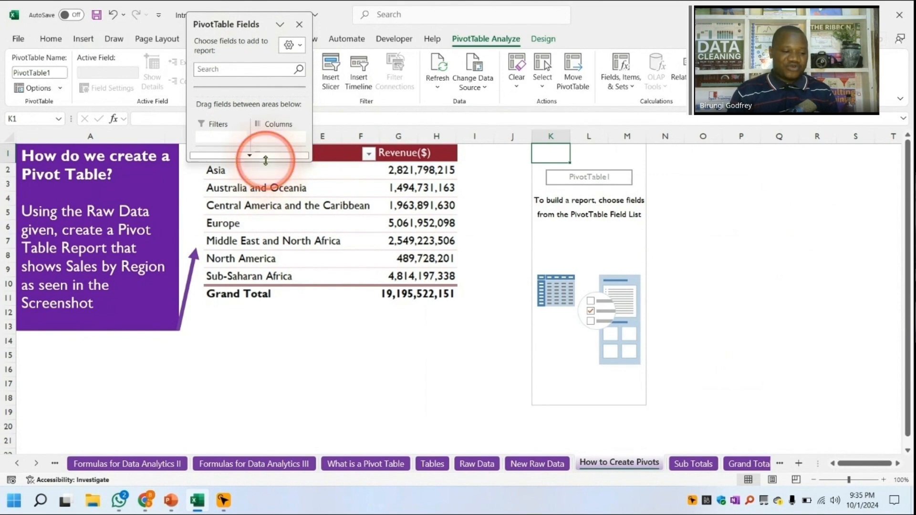
drag(265, 160, 272, 435)
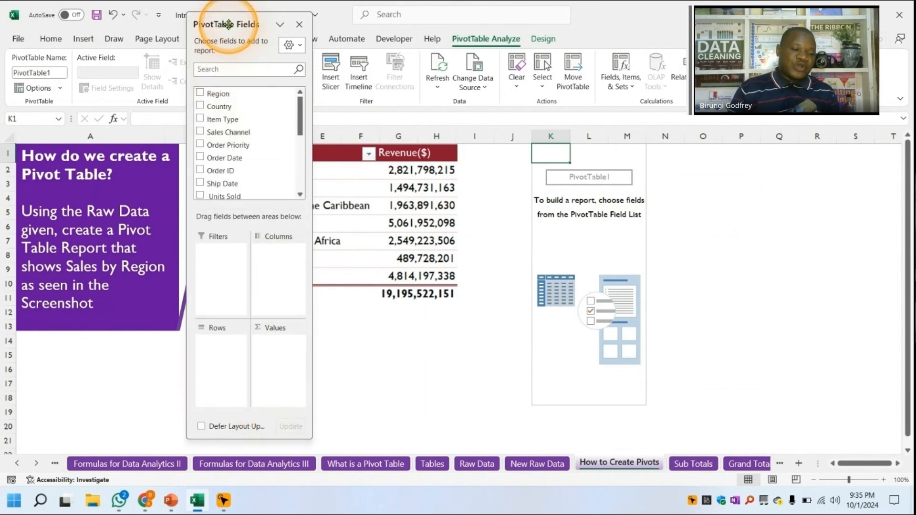
drag(228, 24, 883, 140)
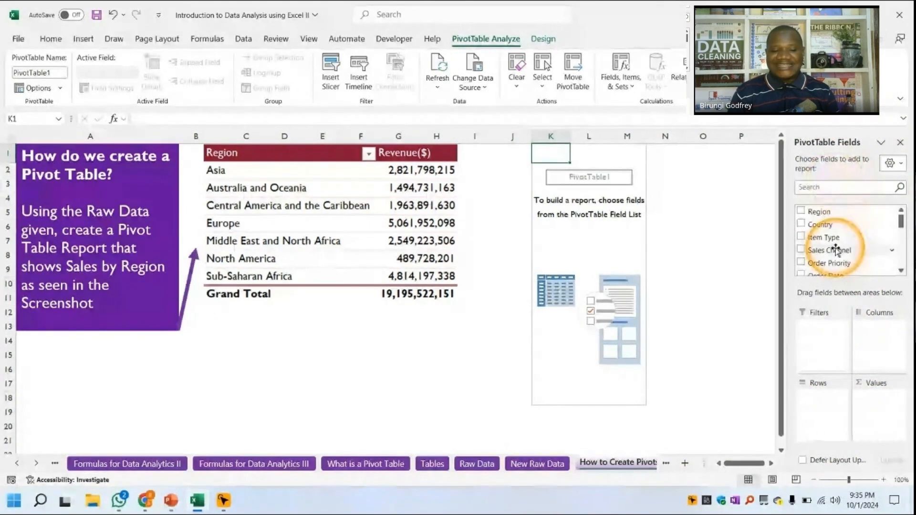
drag(849, 142, 93, 31)
drag(154, 91, 299, 103)
drag(168, 26, 160, 21)
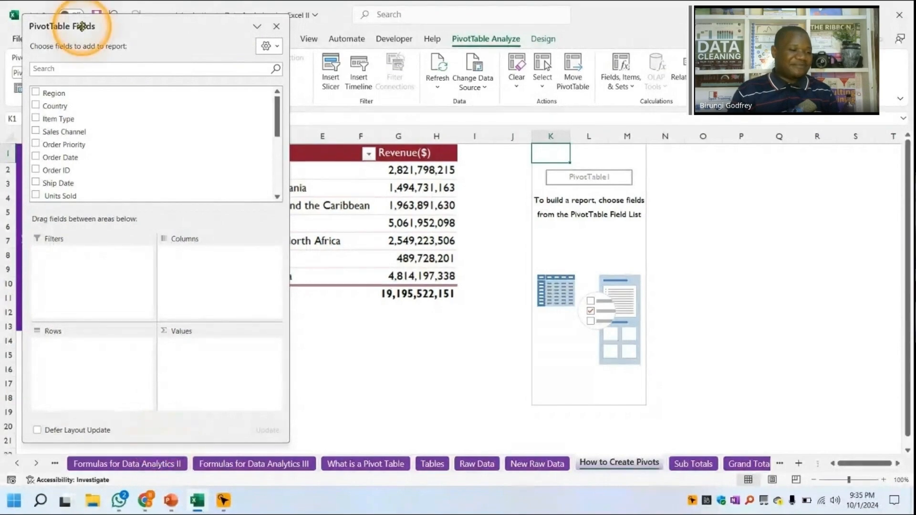
drag(92, 33, 176, 35)
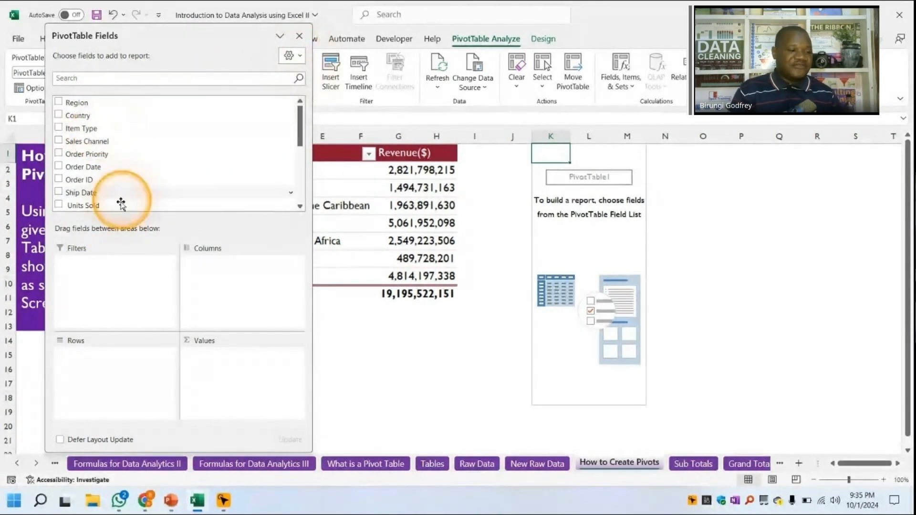
Arrange the PivotTable Fields pane with the fields and areas sections side by side, and move the pane up slightly.
click(300, 61)
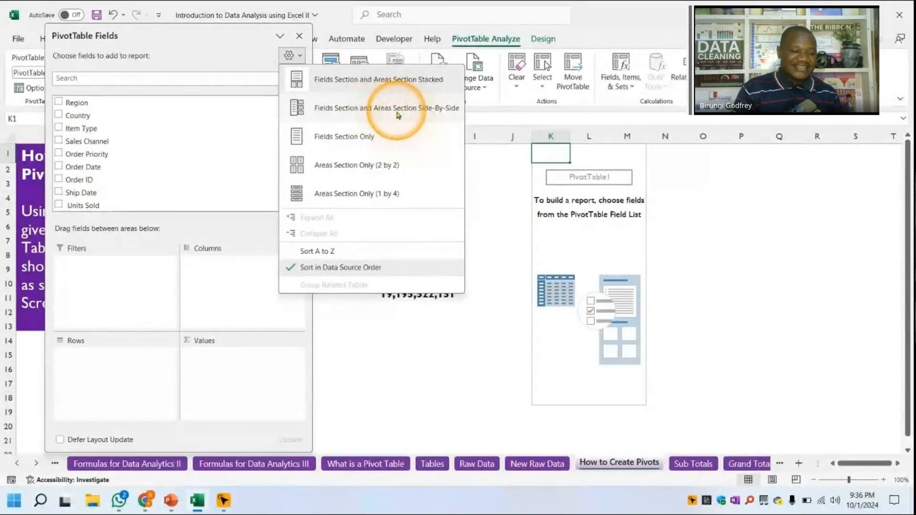
click(367, 91)
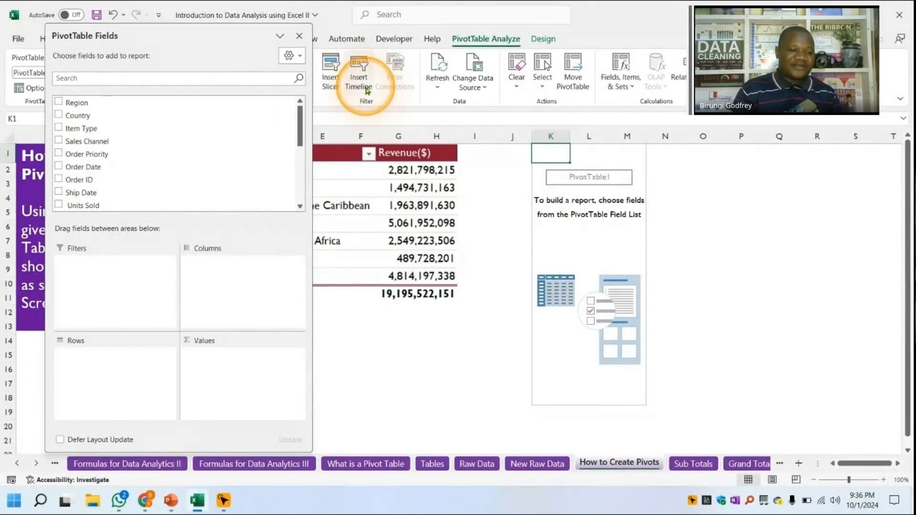
click(292, 55)
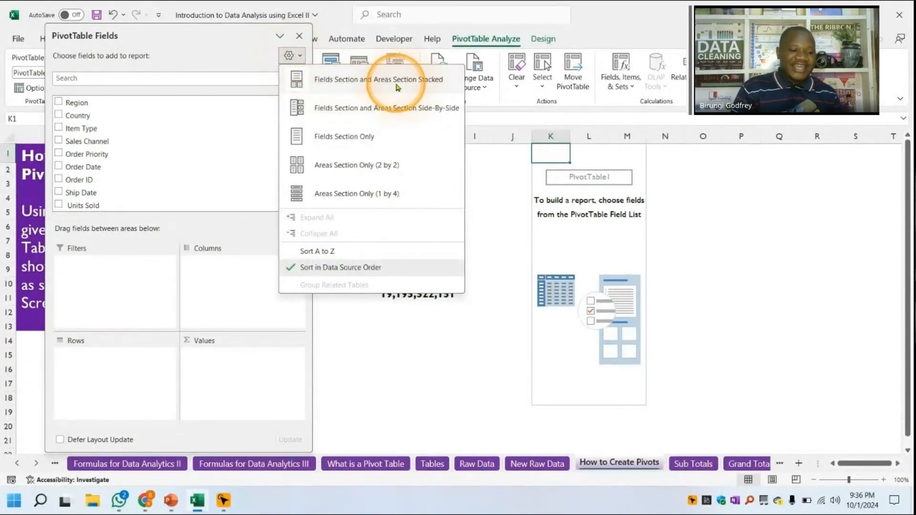
click(435, 90)
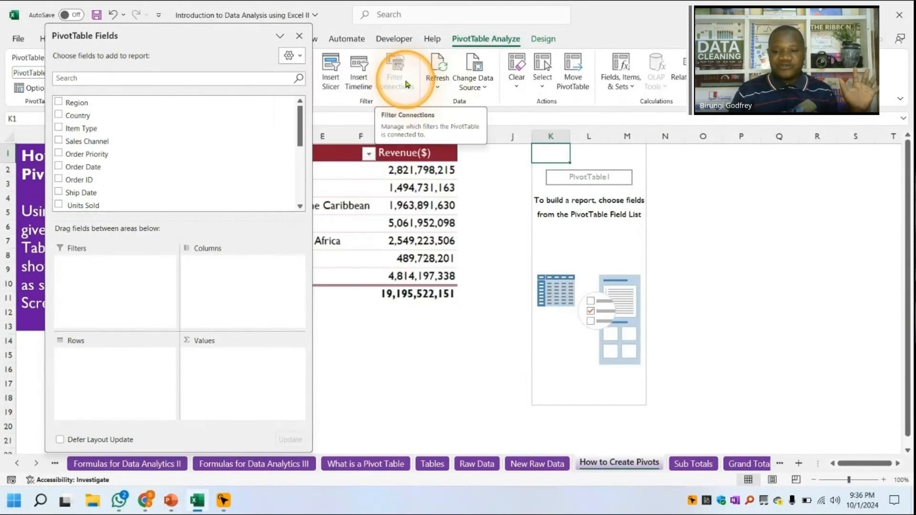
click(299, 59)
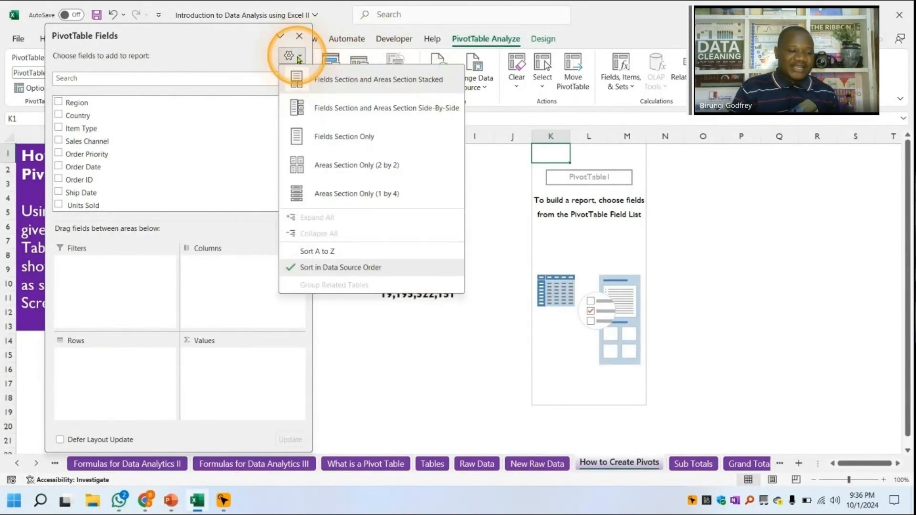
click(391, 109)
mouse_move(190, 31)
mouse_down()
mouse_move(323, 26)
mouse_move(190, 21)
mouse_up()
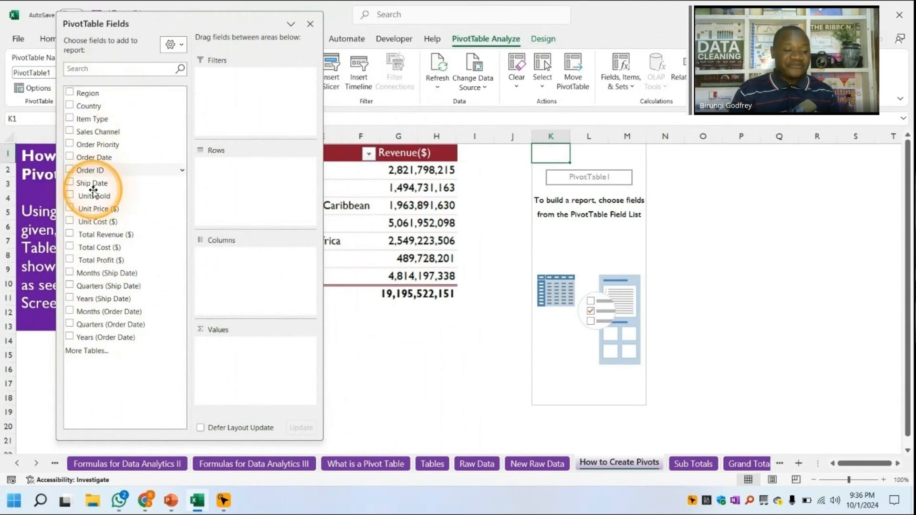
Return the PivotTable Fields pane to the stacked fields and areas layout and view the end of the field list.
click(172, 45)
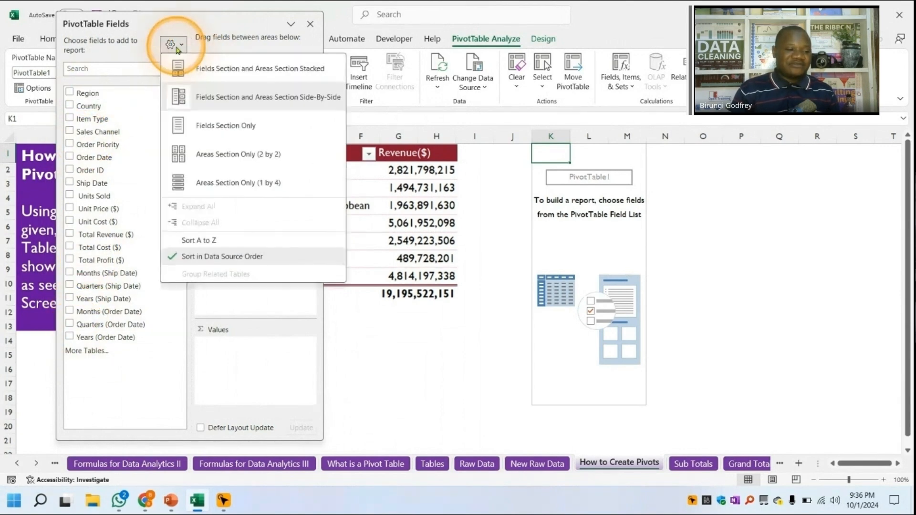
click(234, 65)
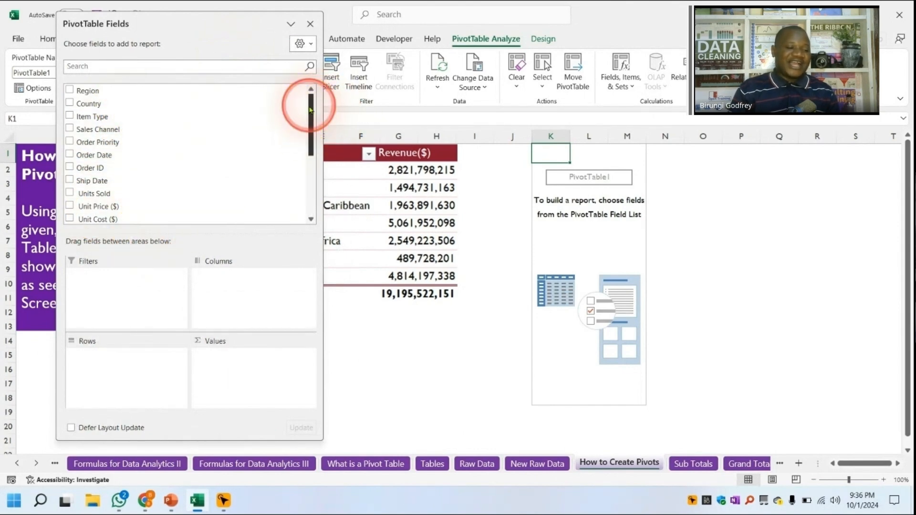
drag(311, 110, 307, 196)
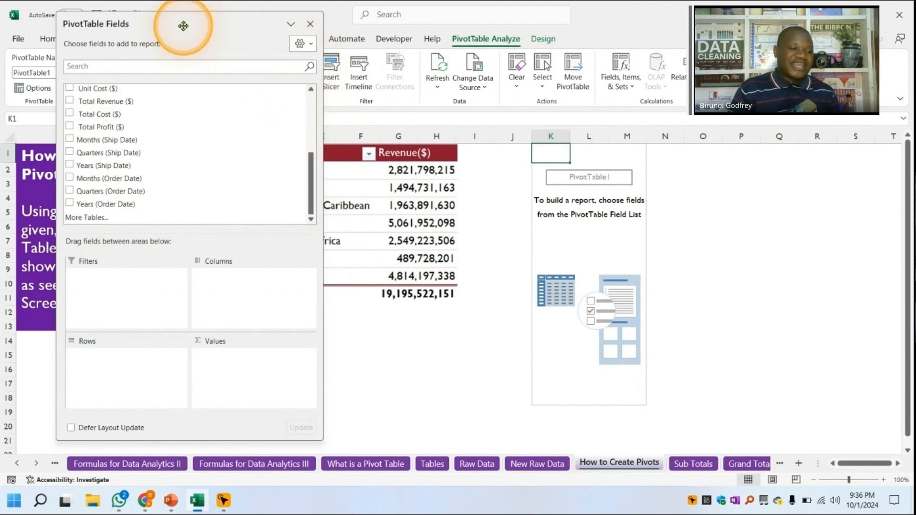
Set the PivotTable Fields pane to the side-by-side layout, check the reference table beneath it, and place the pane back over the first columns.
drag(184, 24, 238, 20)
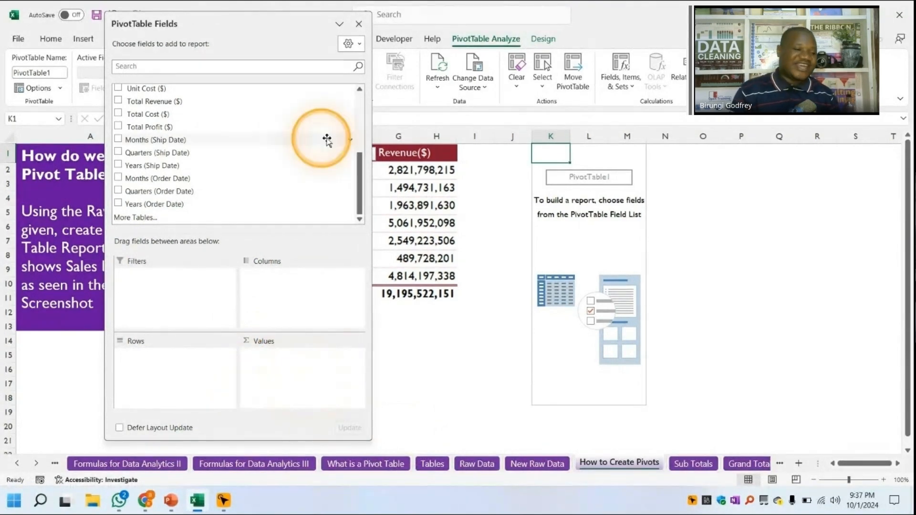
click(352, 42)
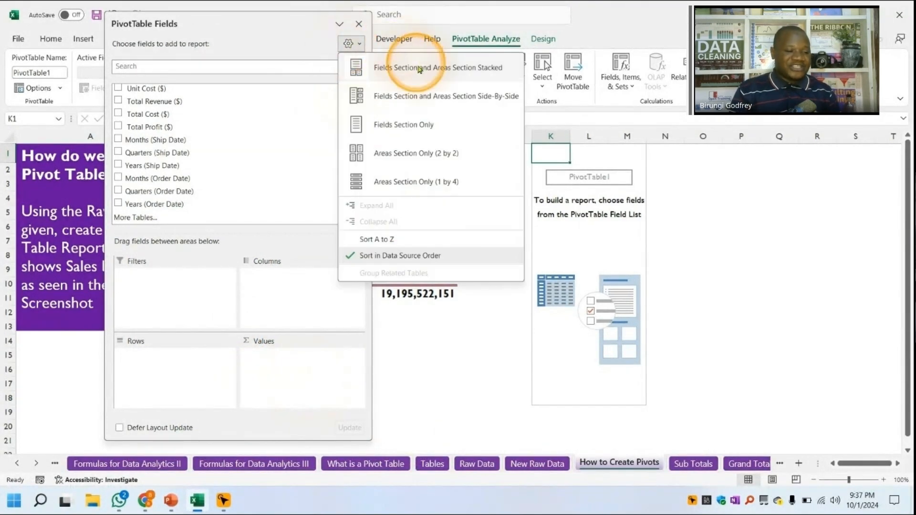
click(432, 96)
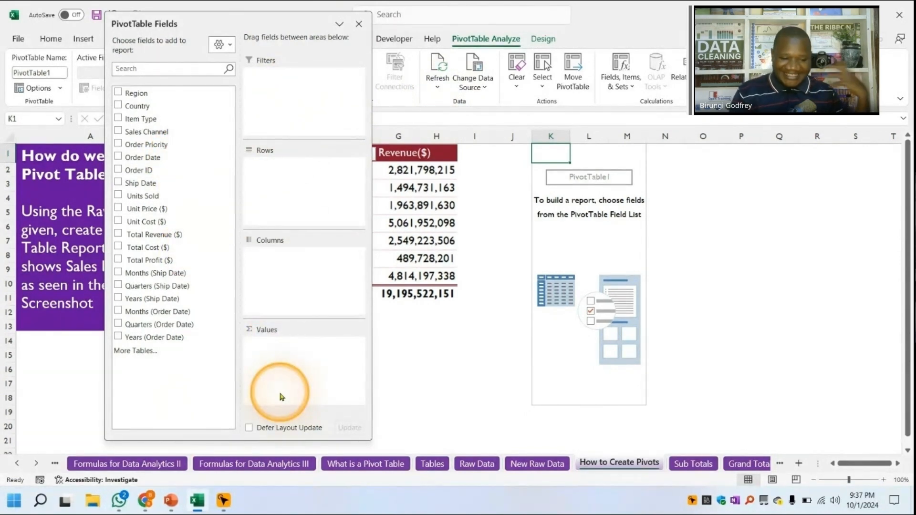
drag(219, 21, 631, 75)
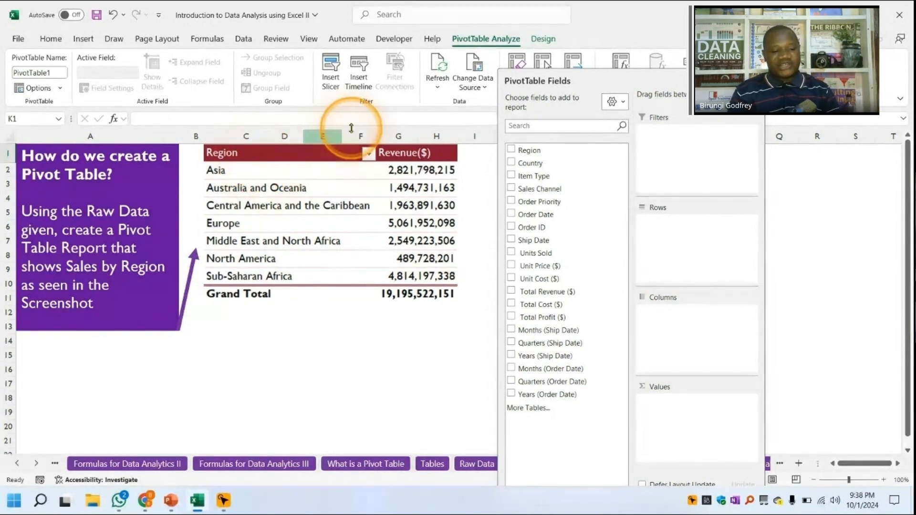
drag(630, 77, 157, 32)
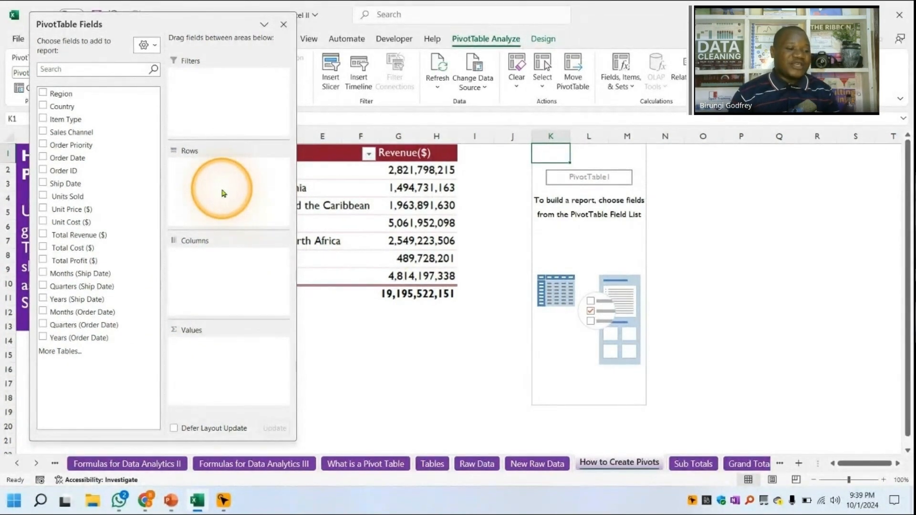
Add the Region field to the Rows area, remove it from the report, and place it in Rows again.
click(44, 96)
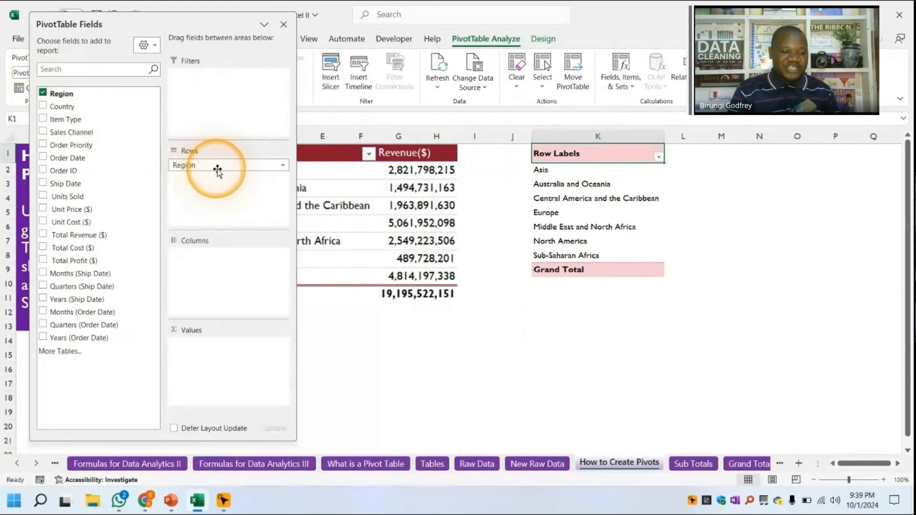
drag(202, 172, 43, 94)
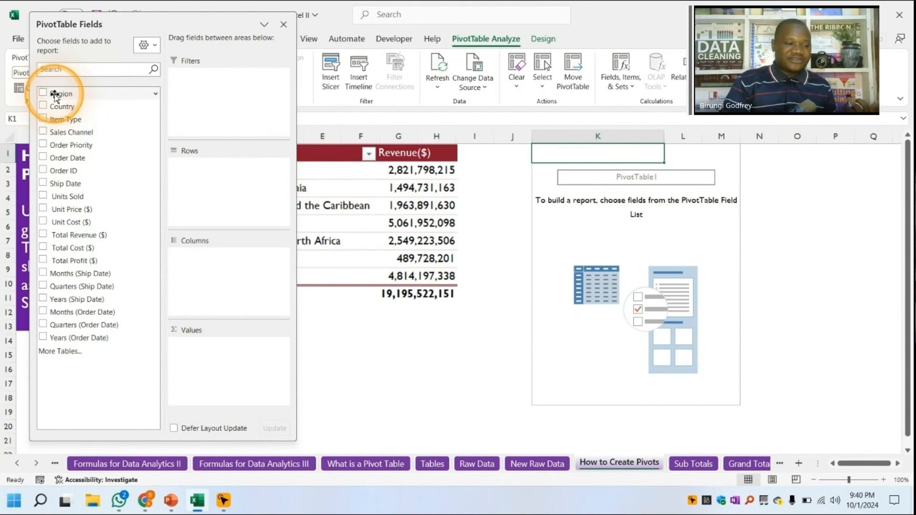
drag(55, 96, 230, 190)
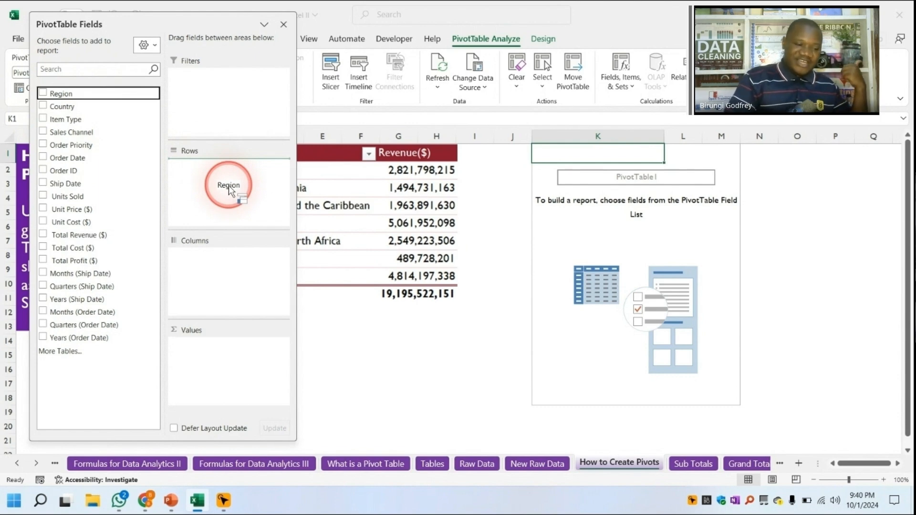
drag(229, 190, 229, 187)
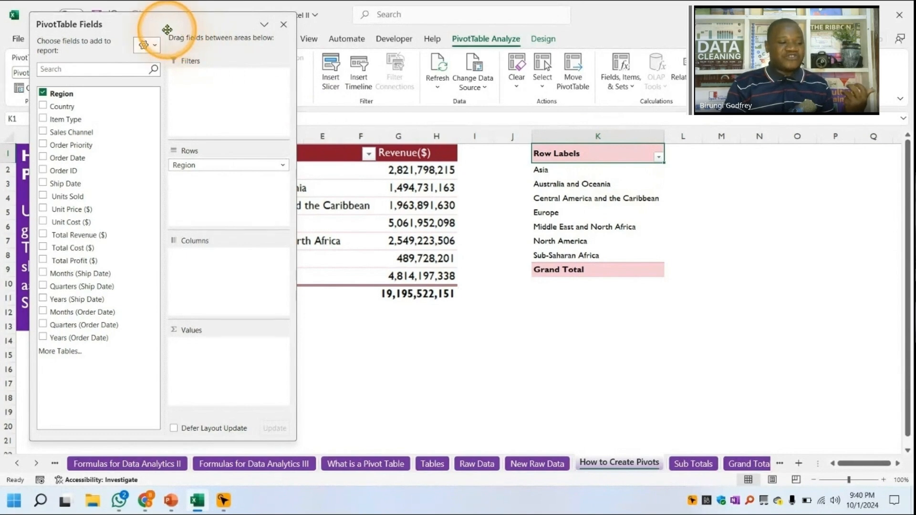
Add the Total Revenue ($) field to the PivotTable's Values area as a sum.
drag(167, 25, 189, 30)
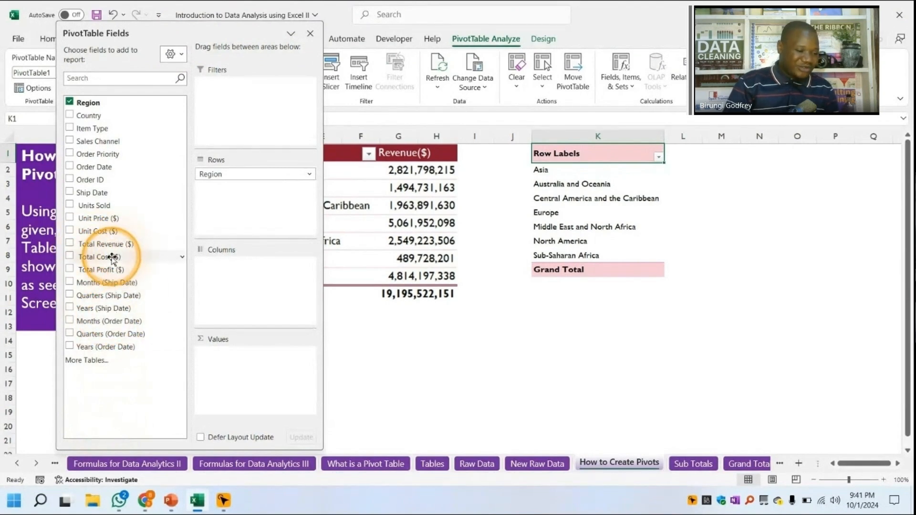
mouse_move(103, 246)
mouse_down()
mouse_move(110, 243)
mouse_move(137, 337)
mouse_move(238, 412)
mouse_move(262, 374)
mouse_move(108, 239)
mouse_move(100, 244)
mouse_up()
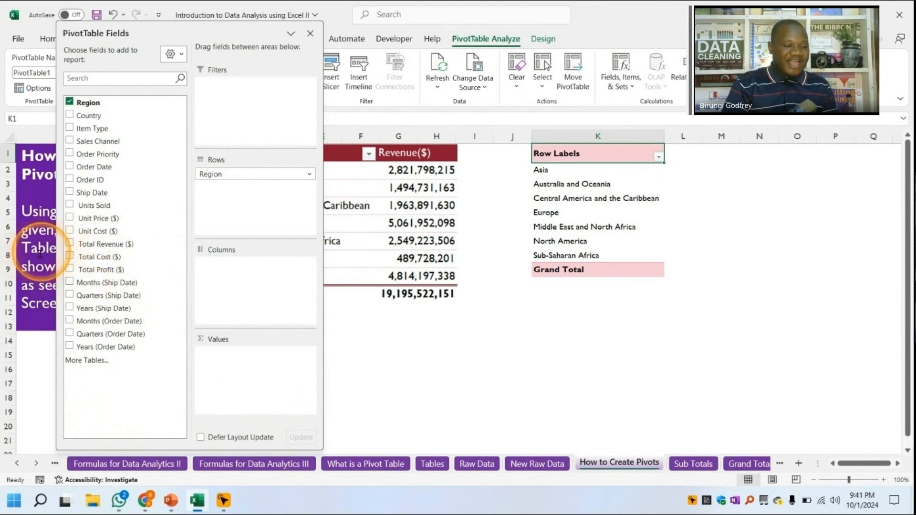
click(70, 245)
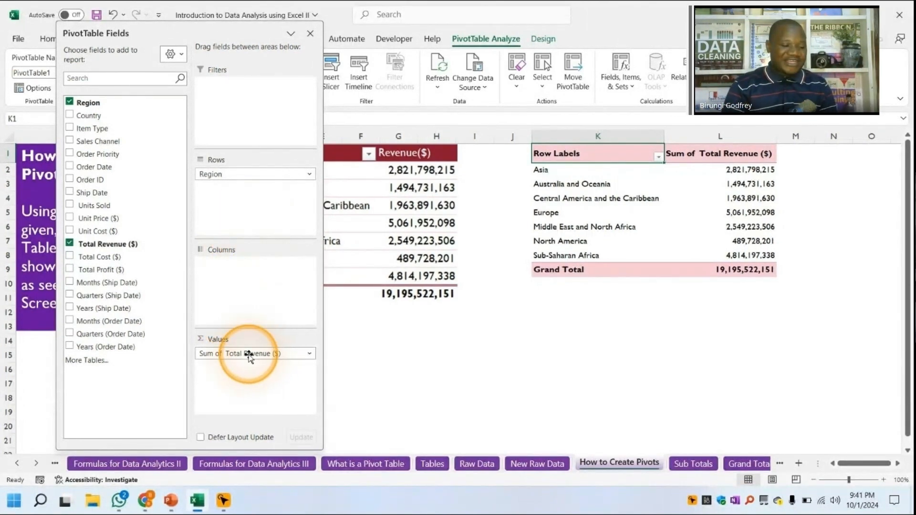
Move Total Revenue ($) to the Filters area and back to Values, and close the PivotTable Fields pane.
drag(248, 355, 256, 113)
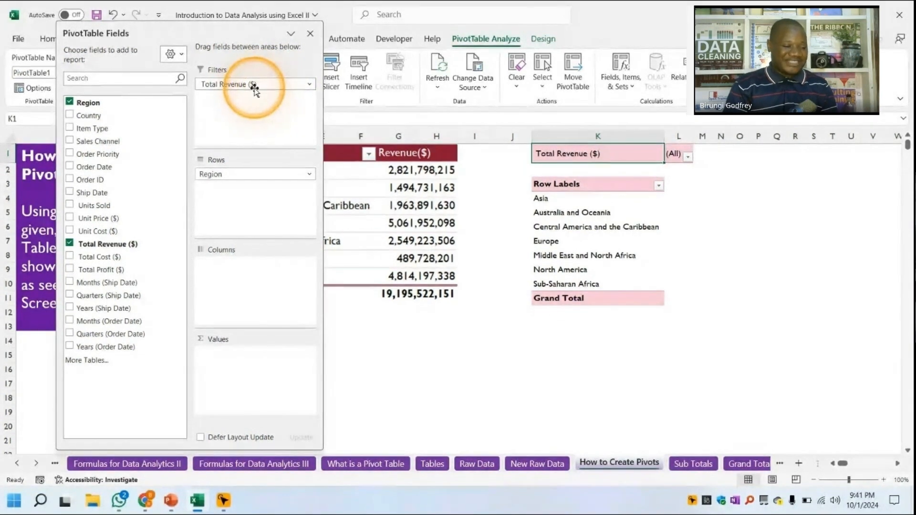
drag(254, 88, 253, 373)
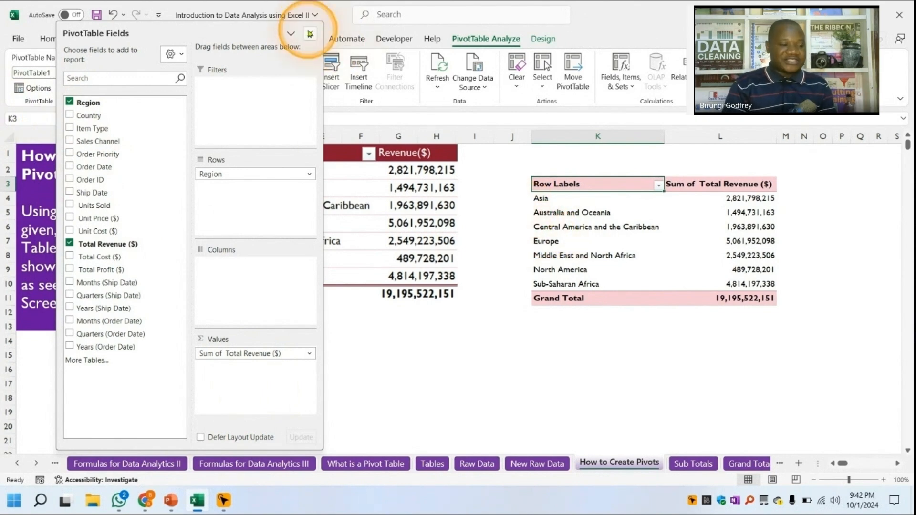
click(310, 33)
click(696, 381)
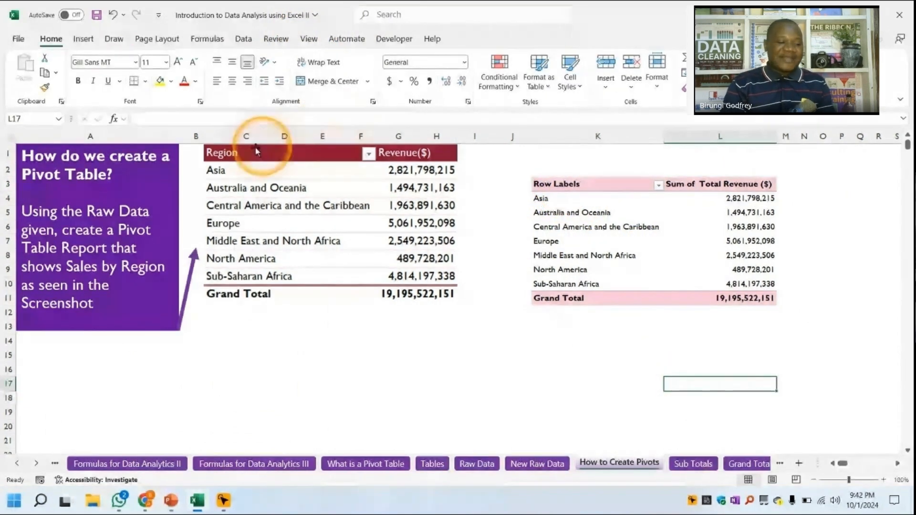
Compare the PivotTable with the reference table picture and preview light PivotTable styles without applying one.
click(260, 168)
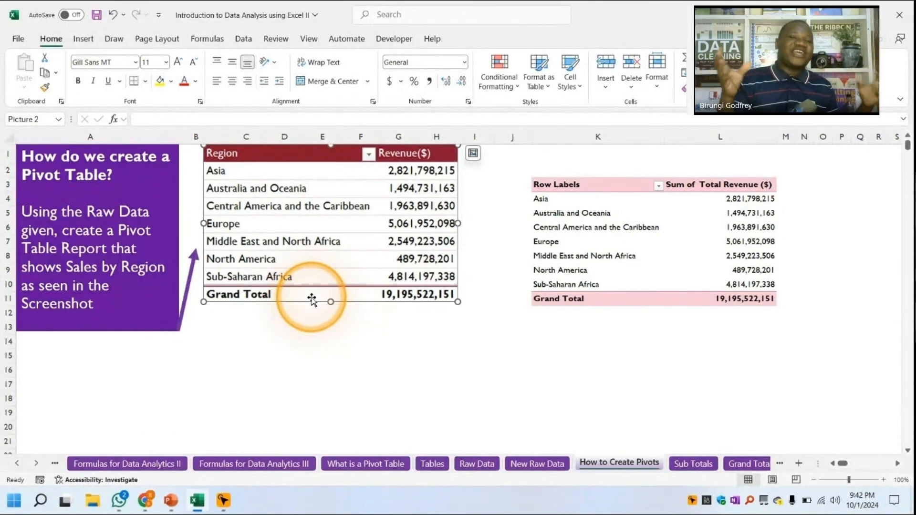
click(474, 341)
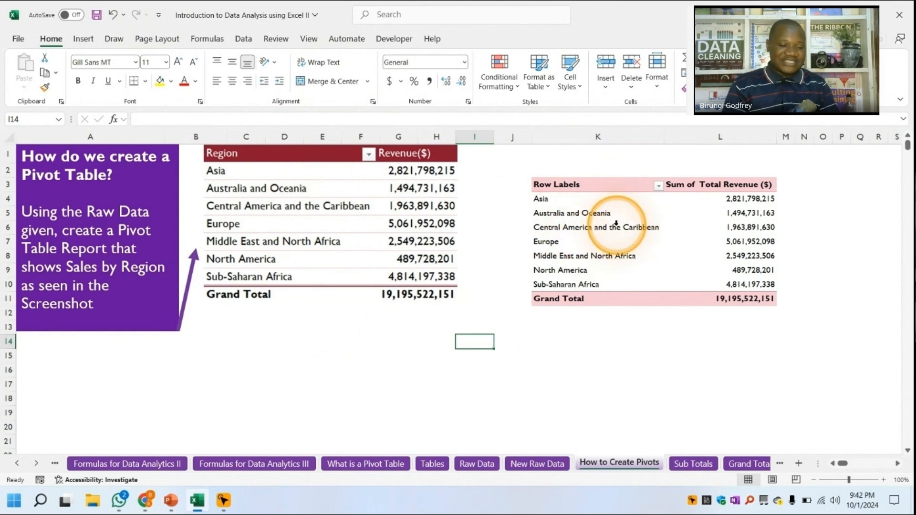
click(589, 213)
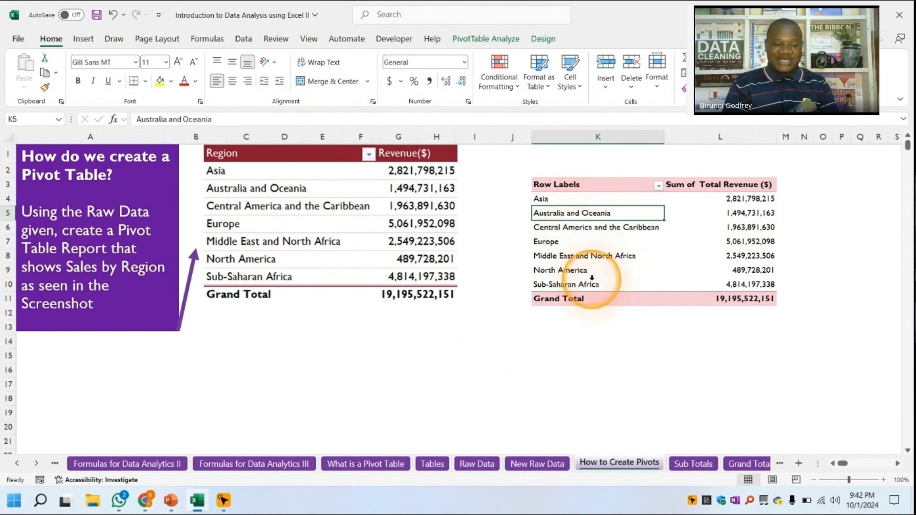
click(494, 42)
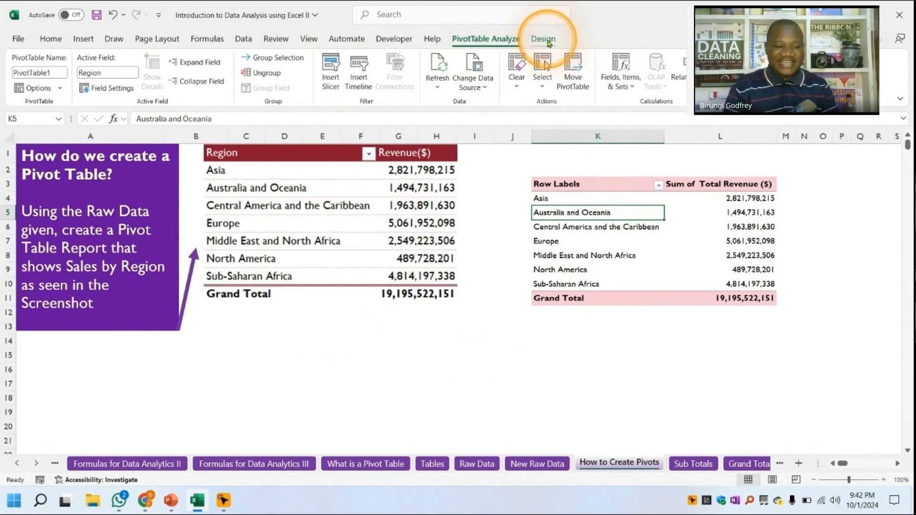
click(544, 40)
click(604, 227)
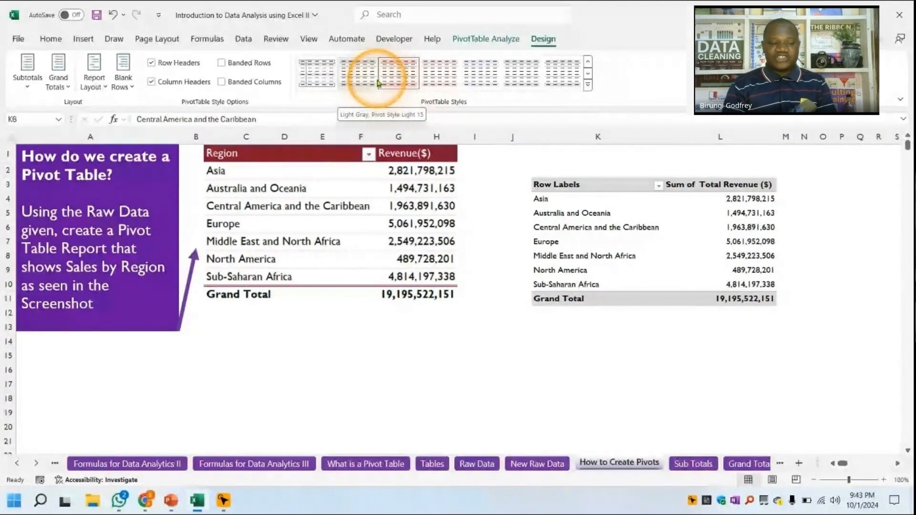
click(530, 74)
Review the available workbook themes without applying any.
click(159, 39)
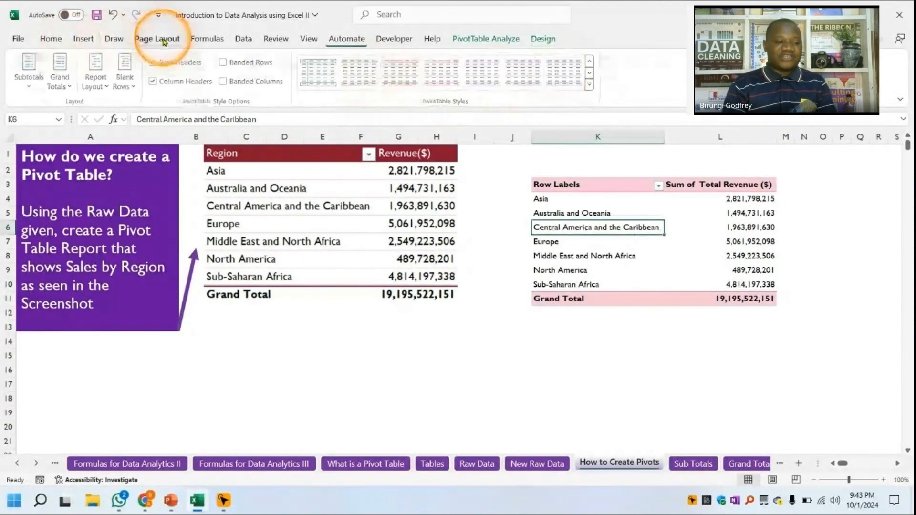
click(26, 86)
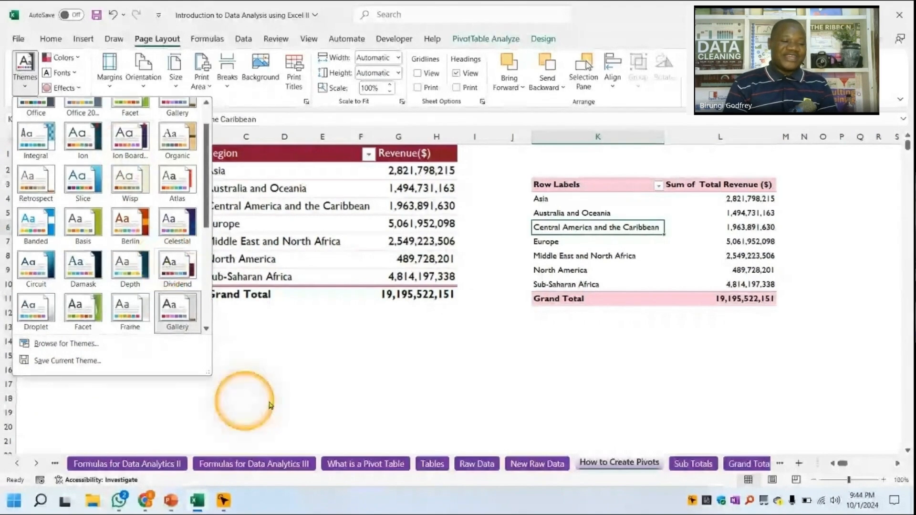
click(482, 407)
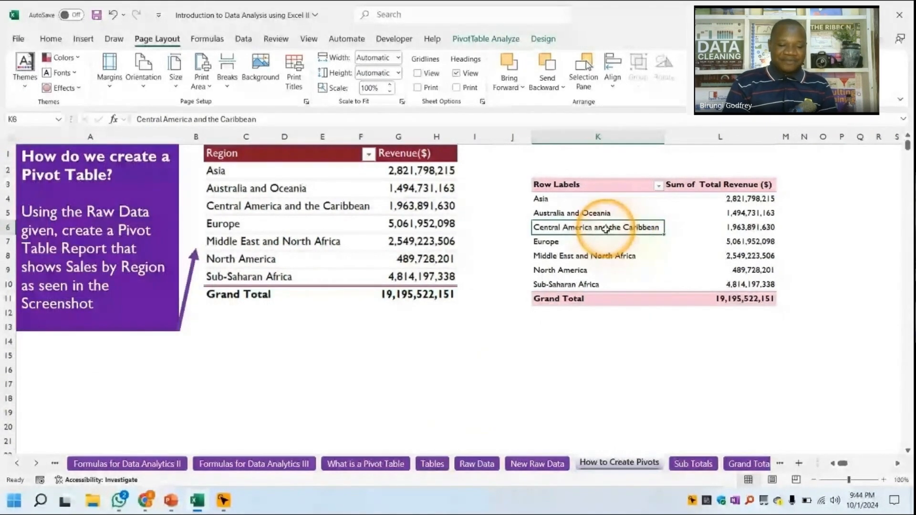
Apply the Rose, Pivot Style Medium 2 style to the PivotTable.
click(543, 39)
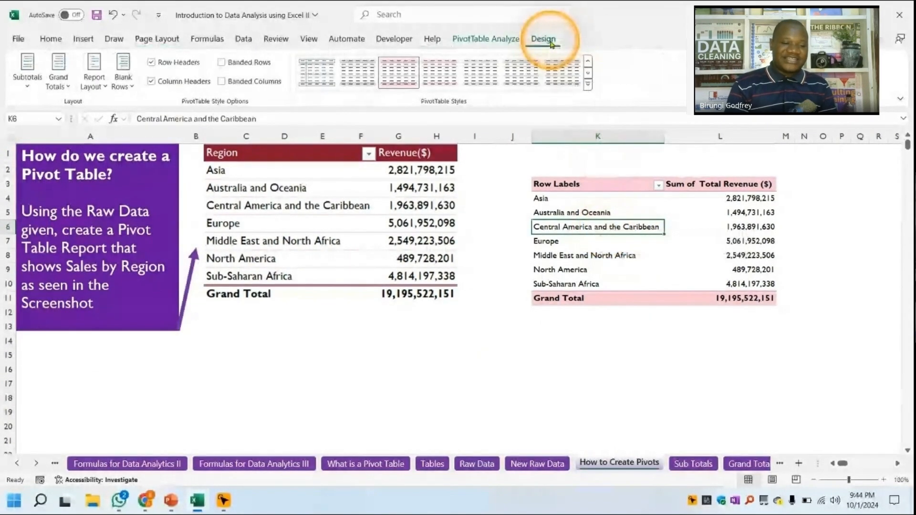
click(588, 84)
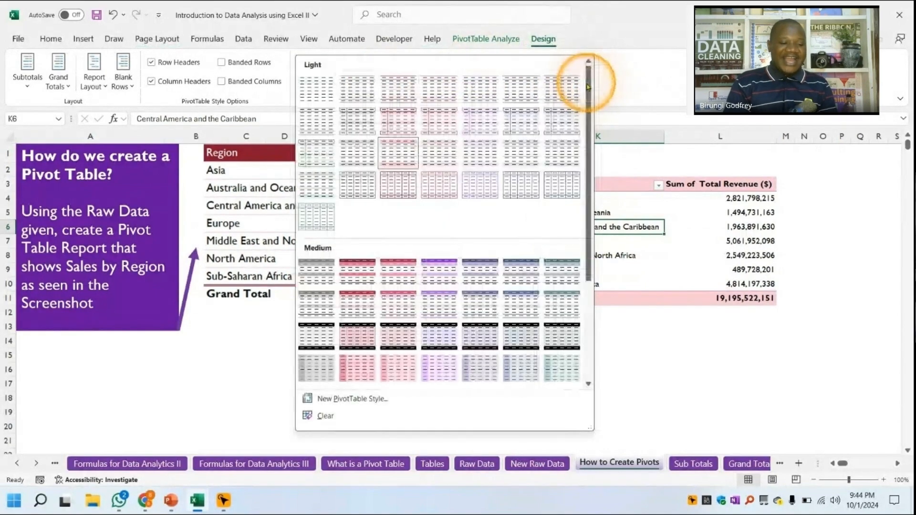
drag(590, 102, 586, 72)
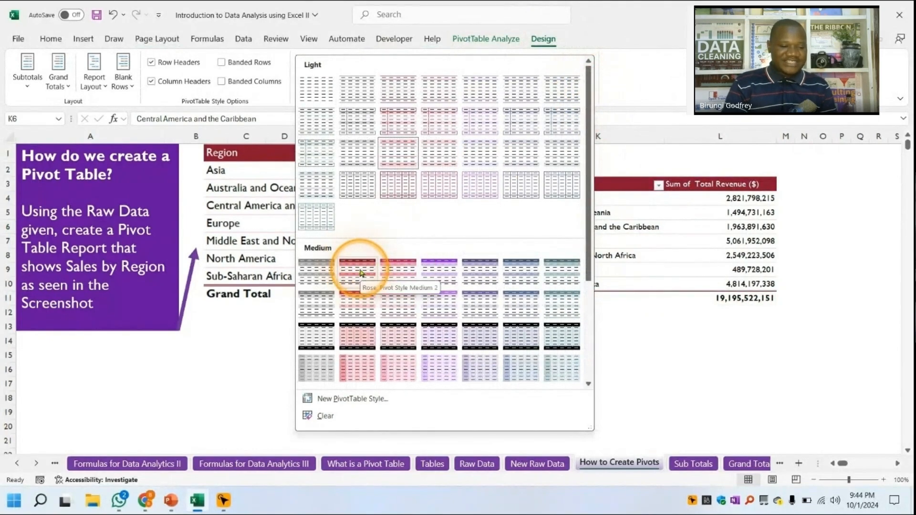
drag(587, 173, 587, 271)
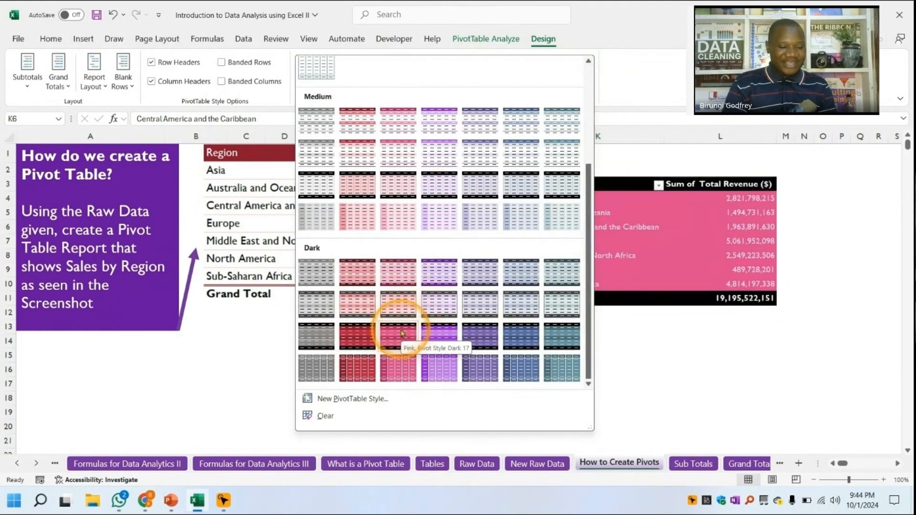
scroll(477, 229, up, 3)
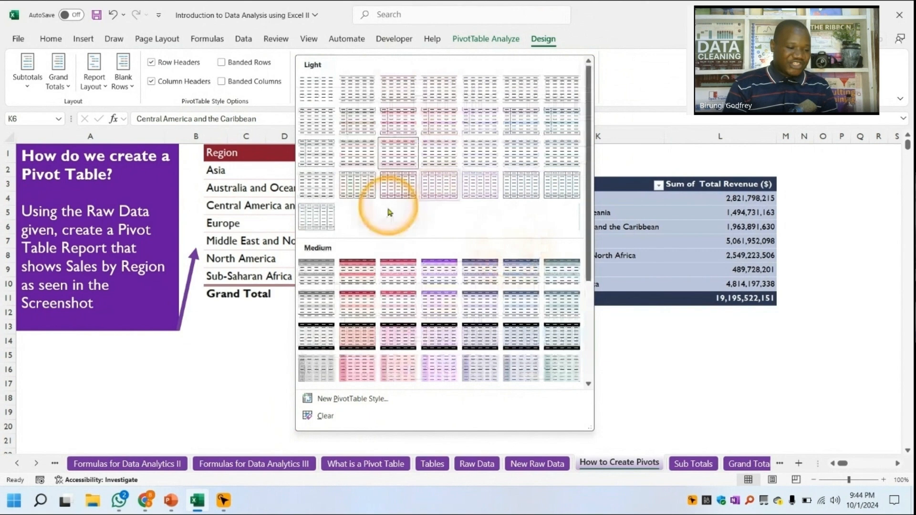
click(355, 267)
click(678, 370)
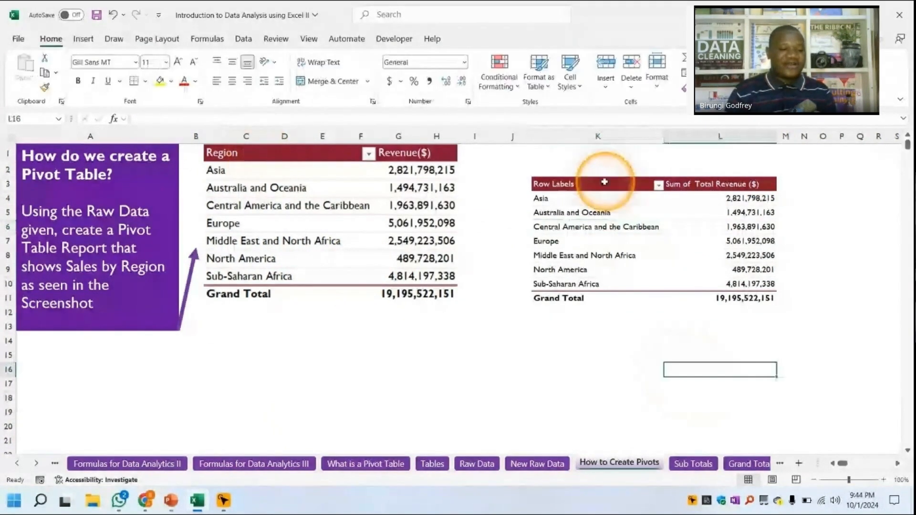
Rename the PivotTable's Row Labels header in K3 as Region.
click(575, 183)
key(ctrl+a)
click(573, 184)
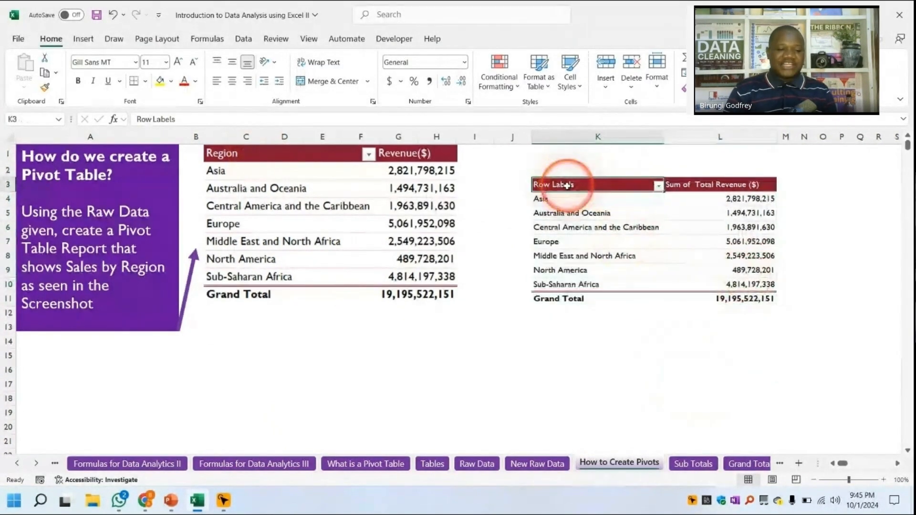
double_click(597, 186)
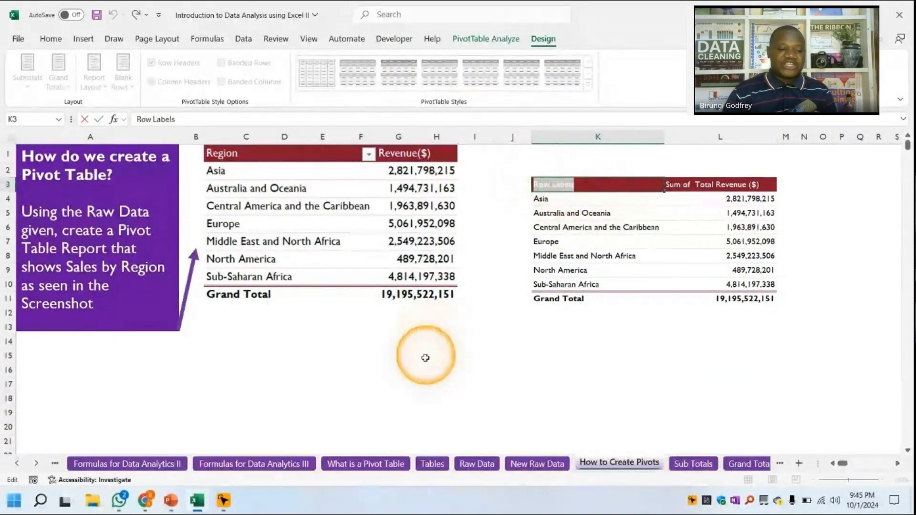
drag(590, 186, 532, 186)
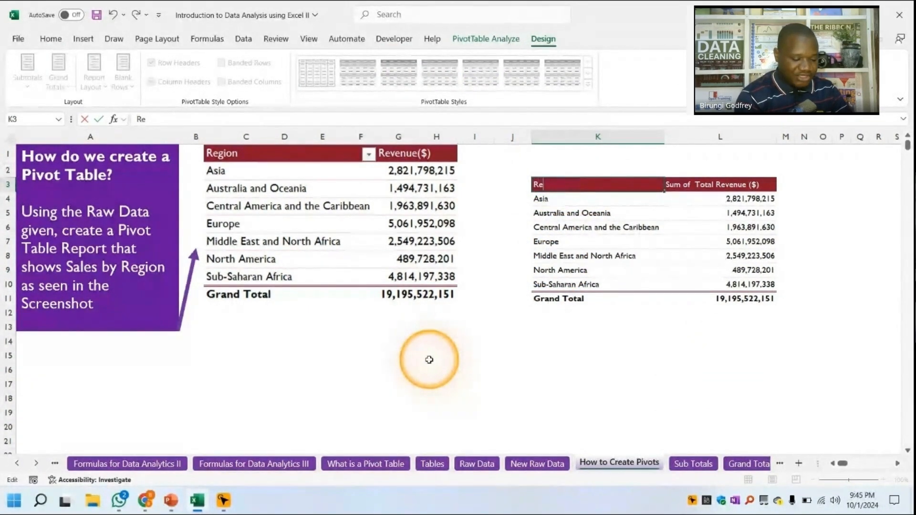
key(Return)
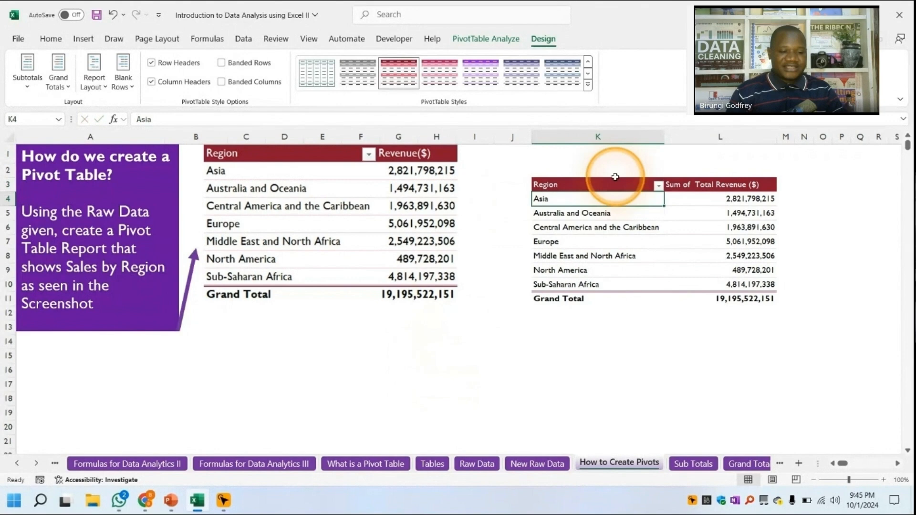
Examine the field list and area assignments in the PivotTable Fields pane, and close the pane.
click(719, 184)
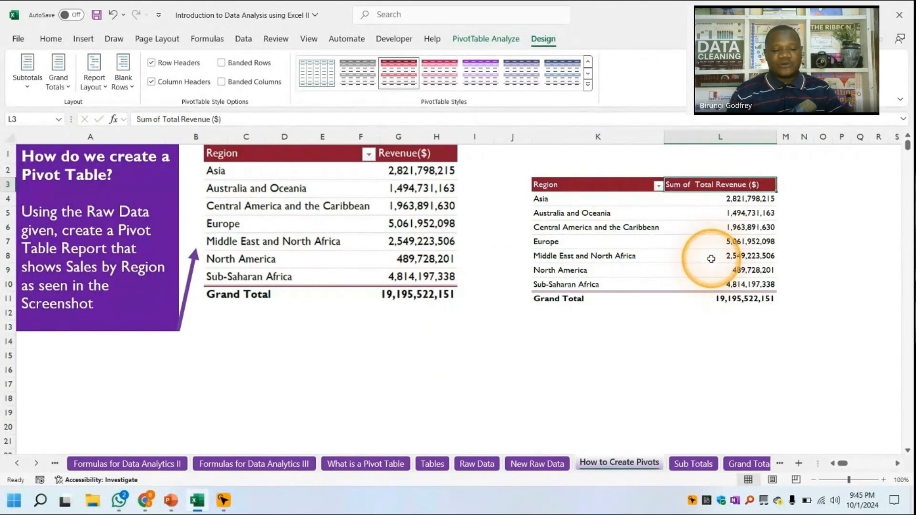
click(699, 227)
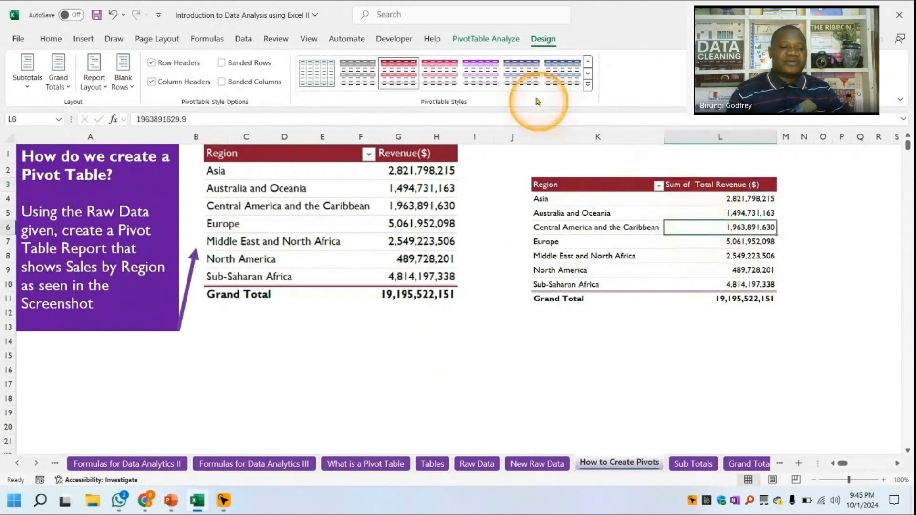
click(482, 38)
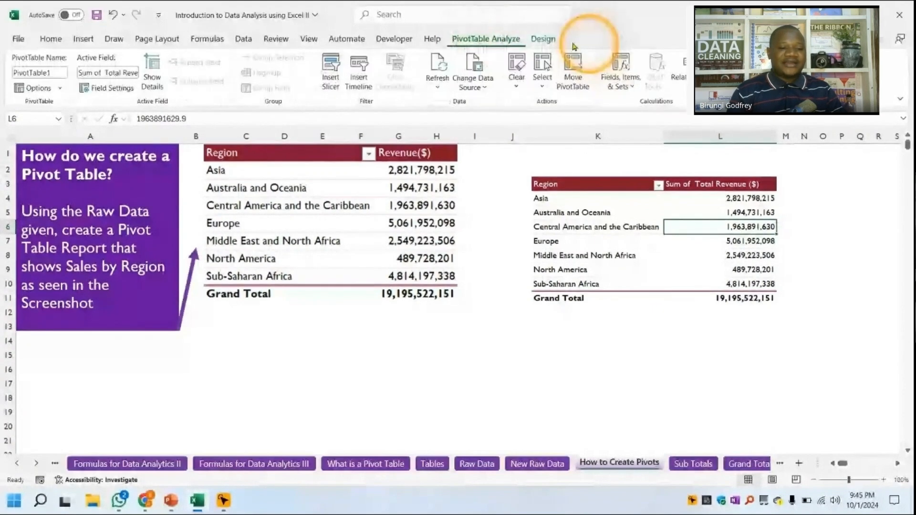
click(815, 72)
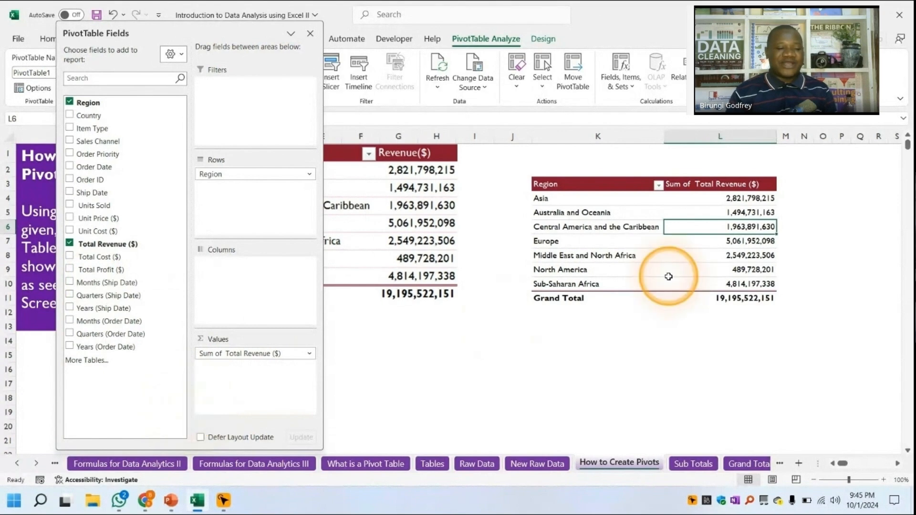
click(311, 33)
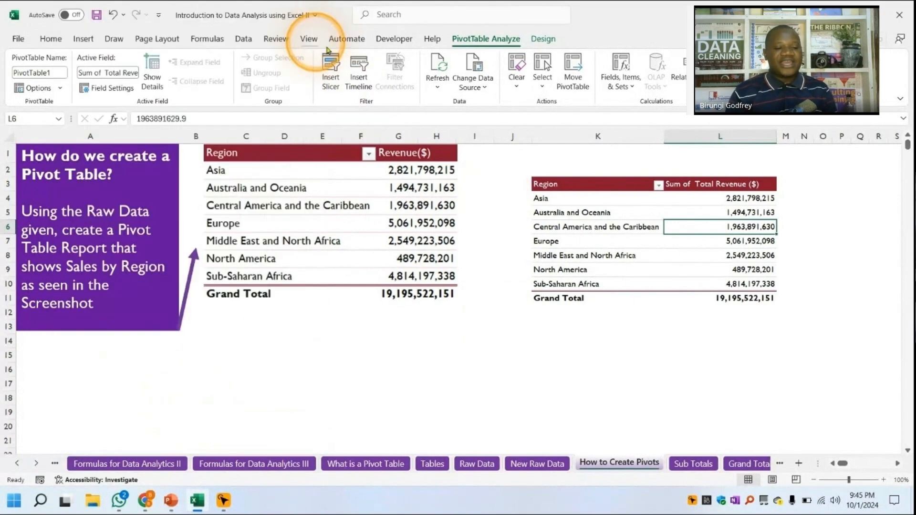
click(708, 184)
double_click(708, 185)
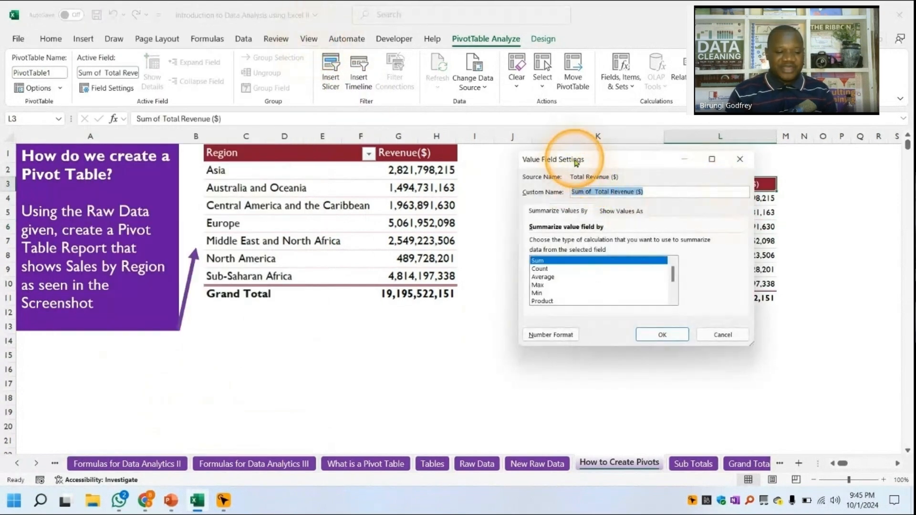
drag(570, 159, 466, 179)
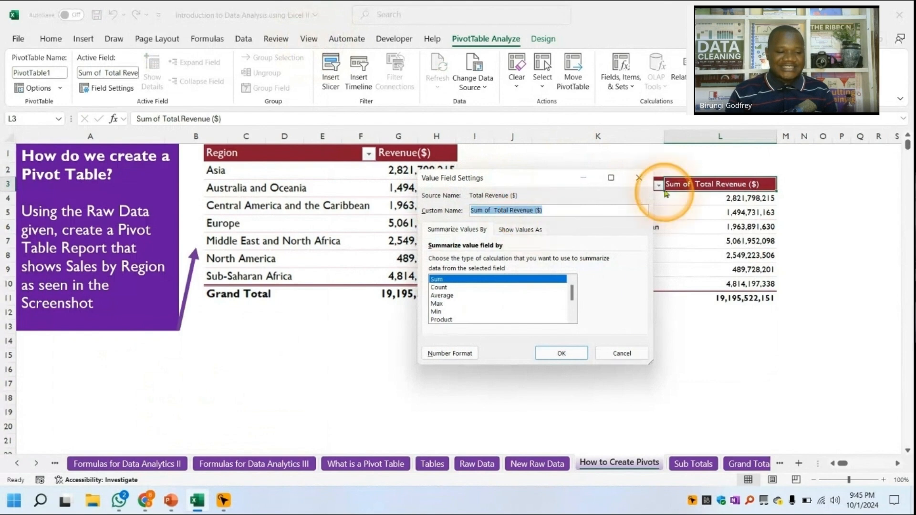
click(638, 178)
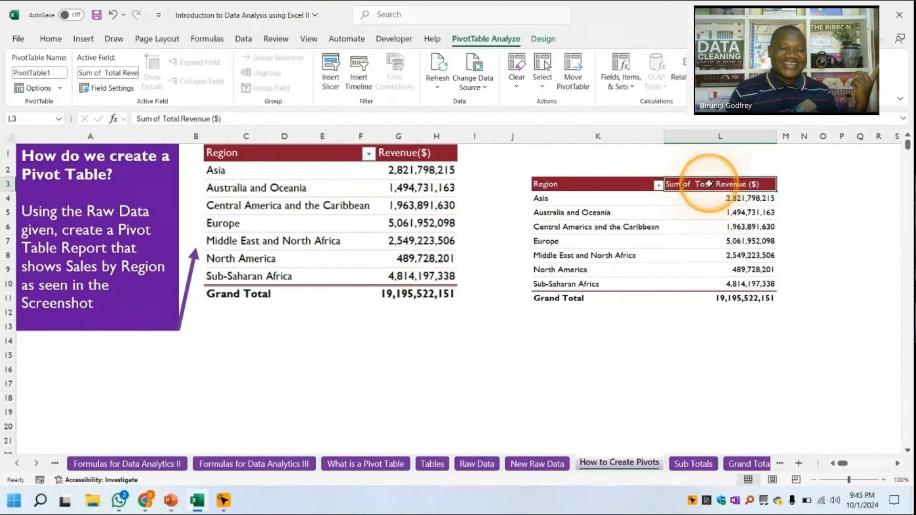
Rename the PivotTable's Sum of Total Revenue ($) header in L3 as Revenue($).
mouse_move(764, 240)
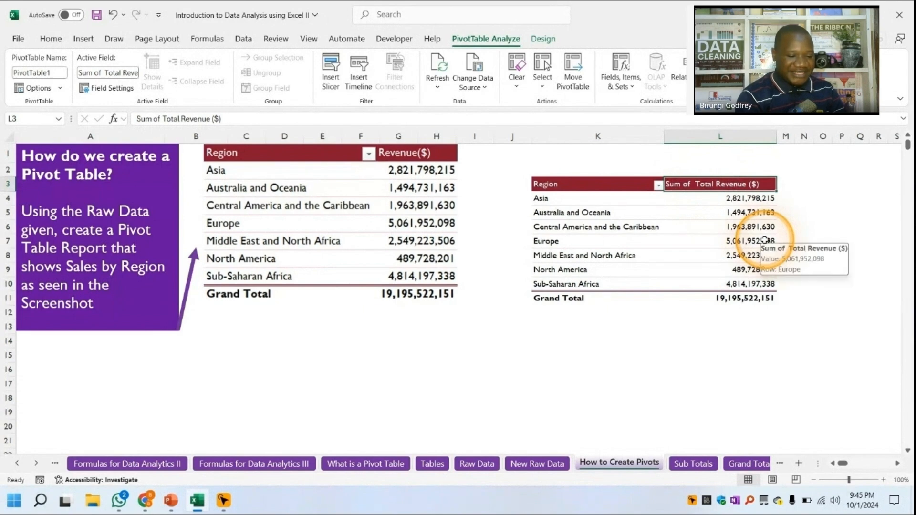
text(Reve)
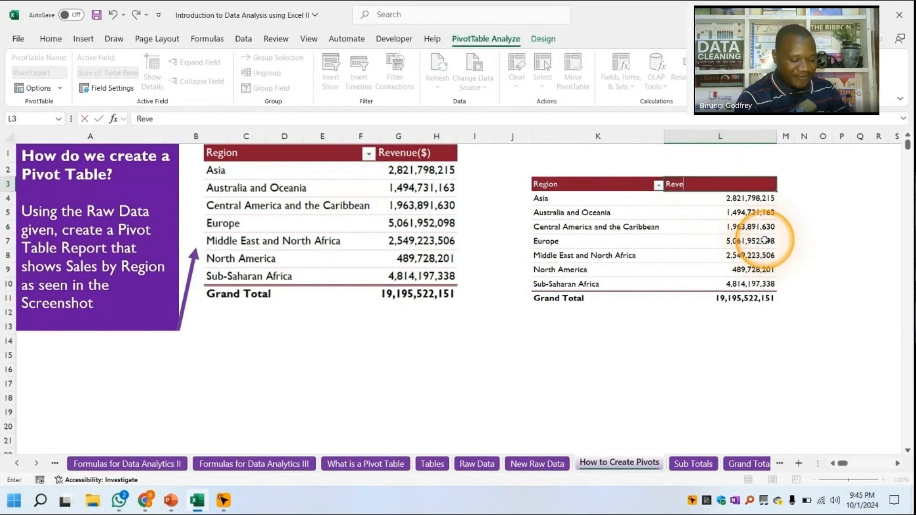
text(nue()
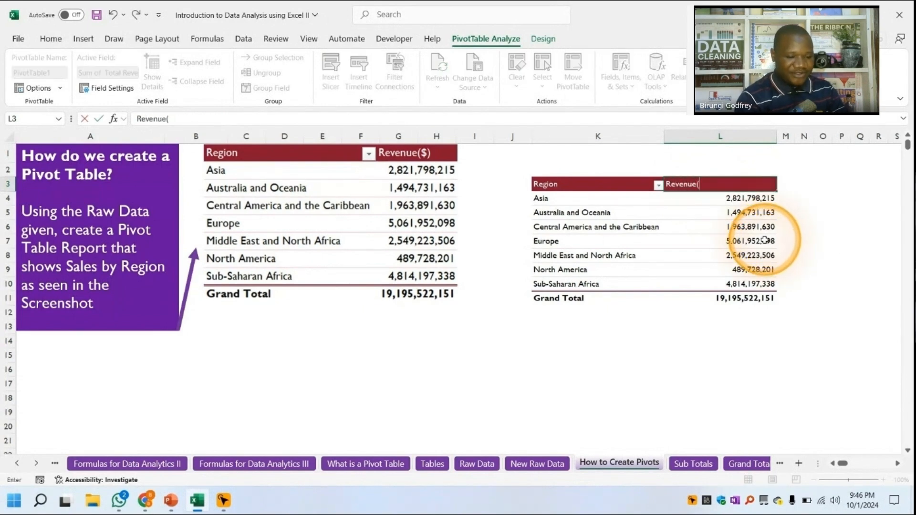
text($))
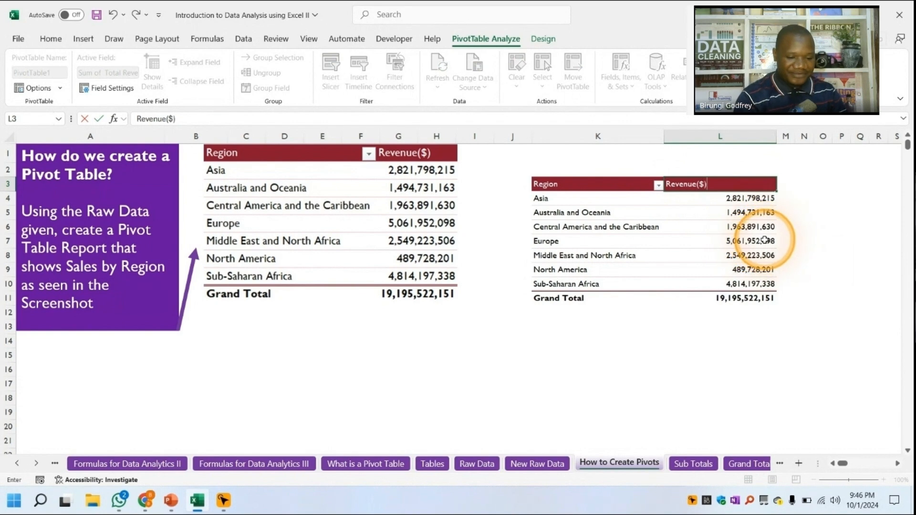
key(Return)
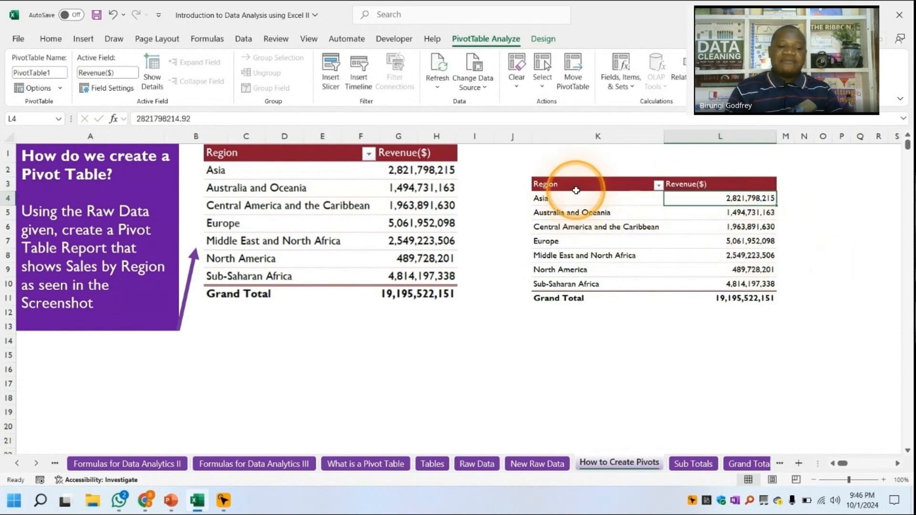
Check both PivotTable headers and examine the source columns on the Raw Data sheet through Total Revenue ($).
click(586, 191)
click(704, 183)
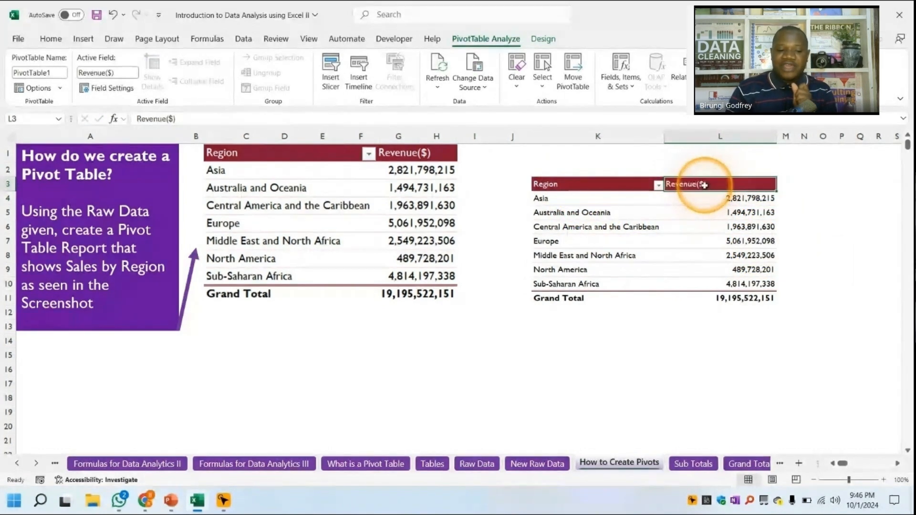
click(622, 185)
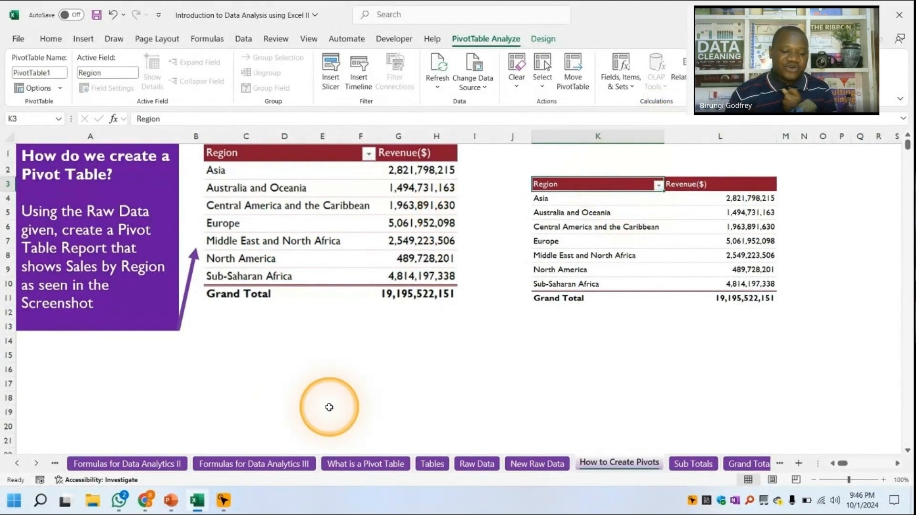
click(476, 464)
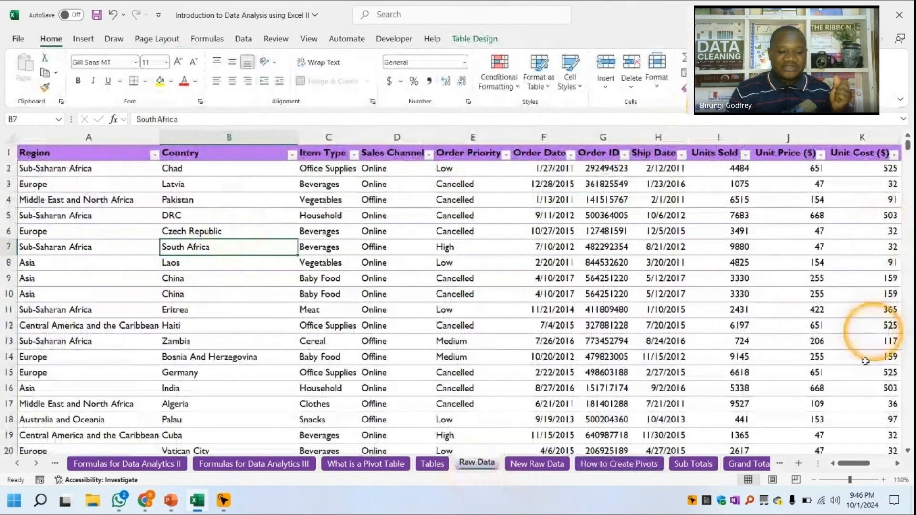
drag(844, 462, 868, 463)
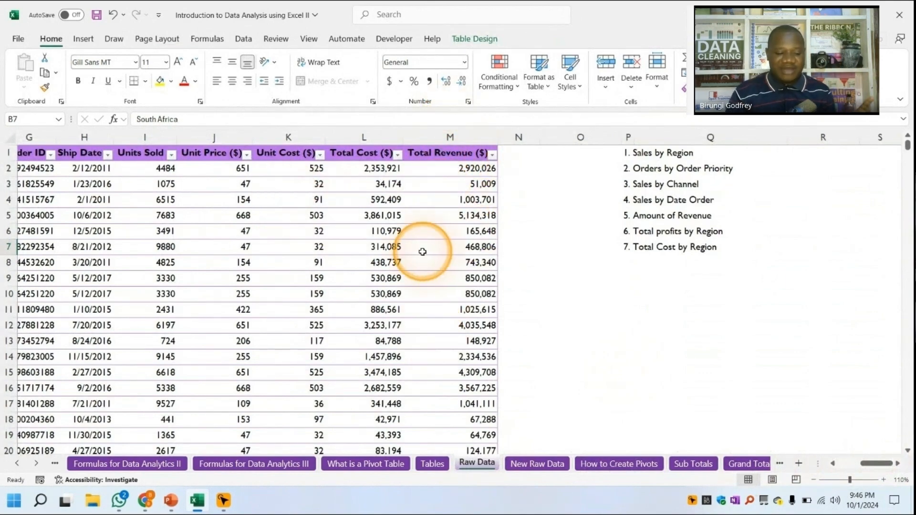
Return to the How to Create Pivots sheet and fit the column widths of the PivotTable range K3:L11 to its contents.
click(622, 466)
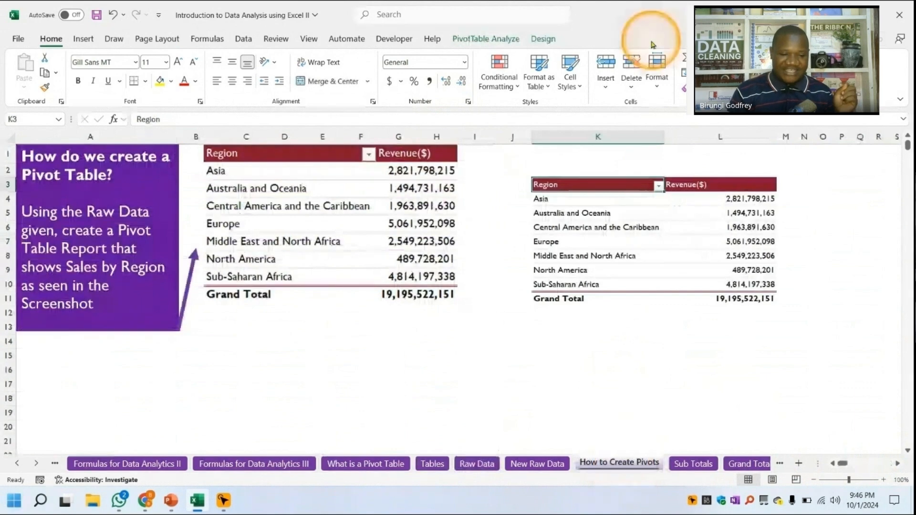
drag(534, 185, 700, 301)
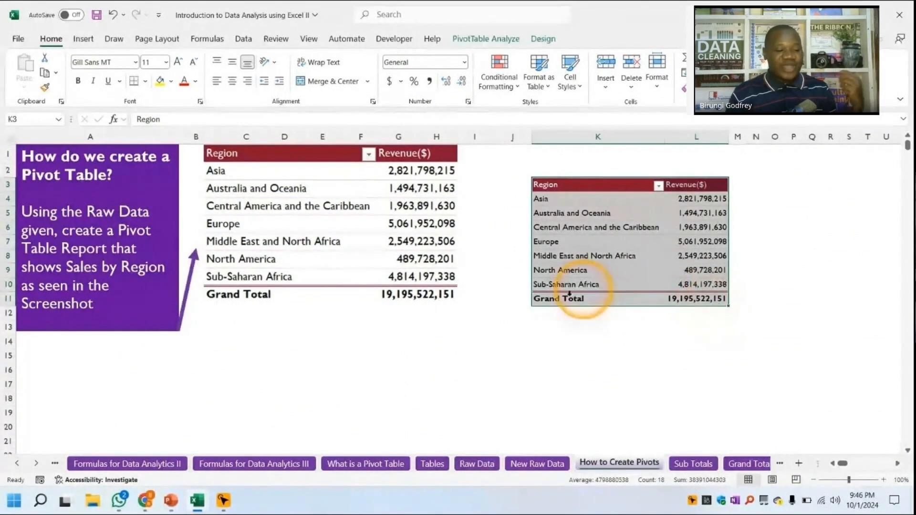
click(747, 345)
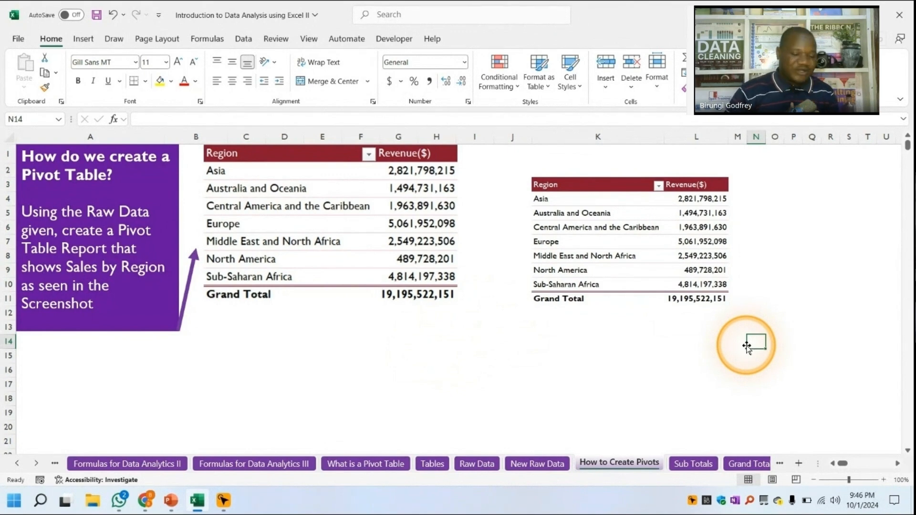
Reopen the PivotTable Fields pane and add Total Revenue ($) to the Values area a second time.
click(582, 227)
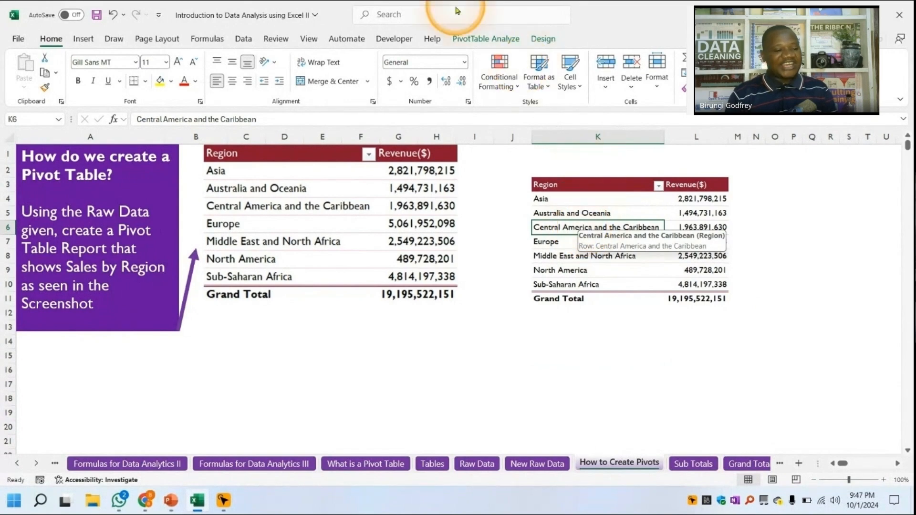
click(492, 40)
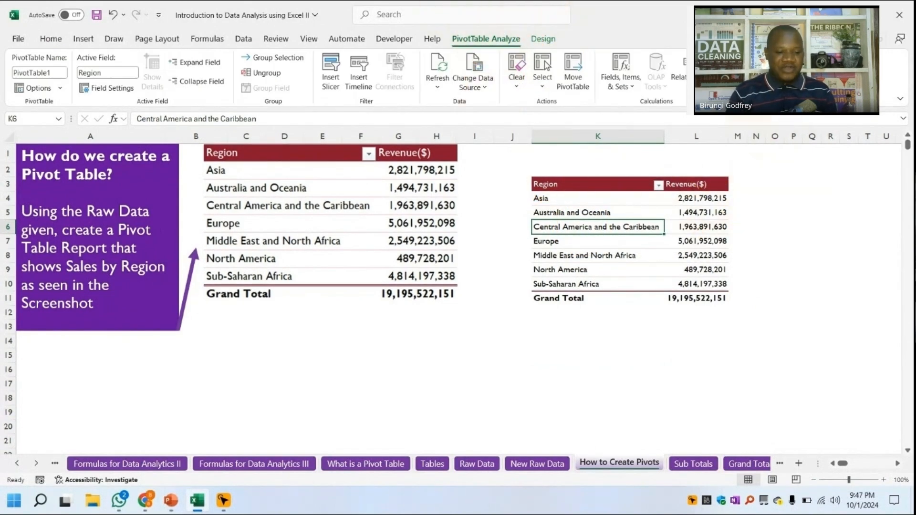
click(820, 64)
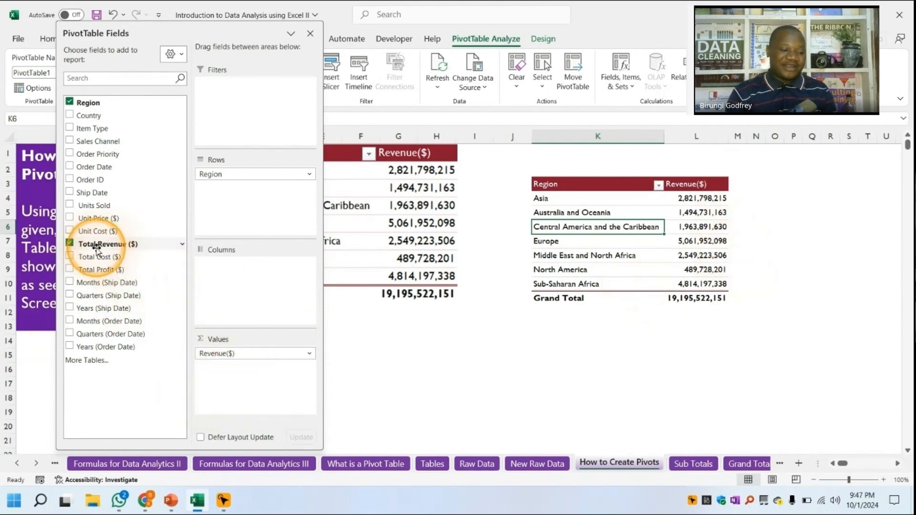
drag(97, 249, 236, 377)
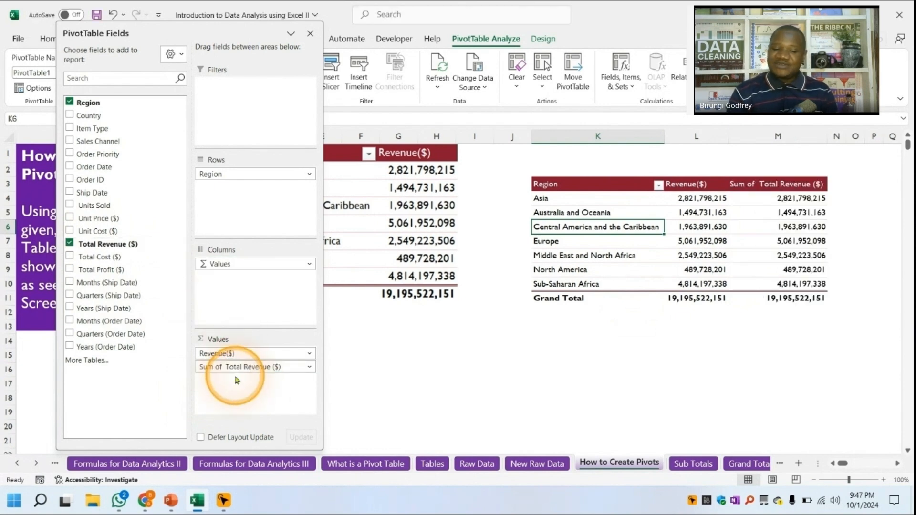
click(698, 198)
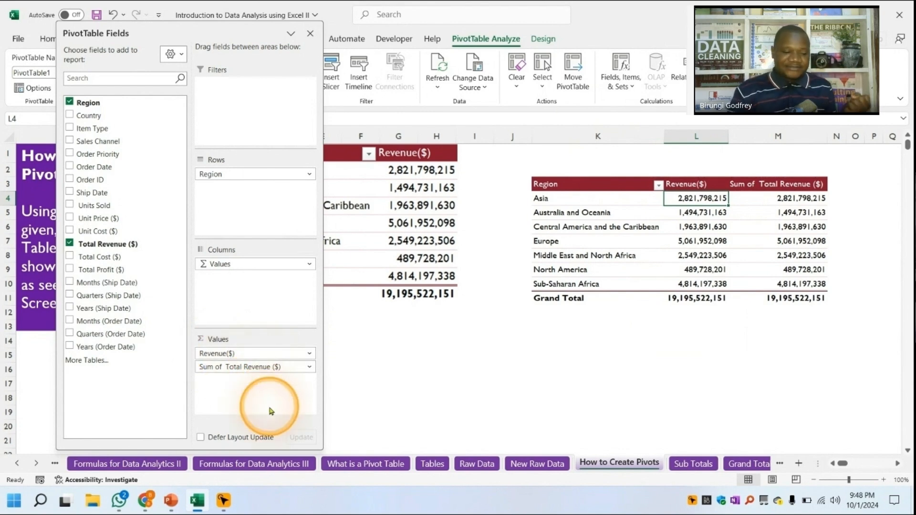
Change the second Total Revenue ($) value field in the PivotTable to summarize by Count.
click(253, 368)
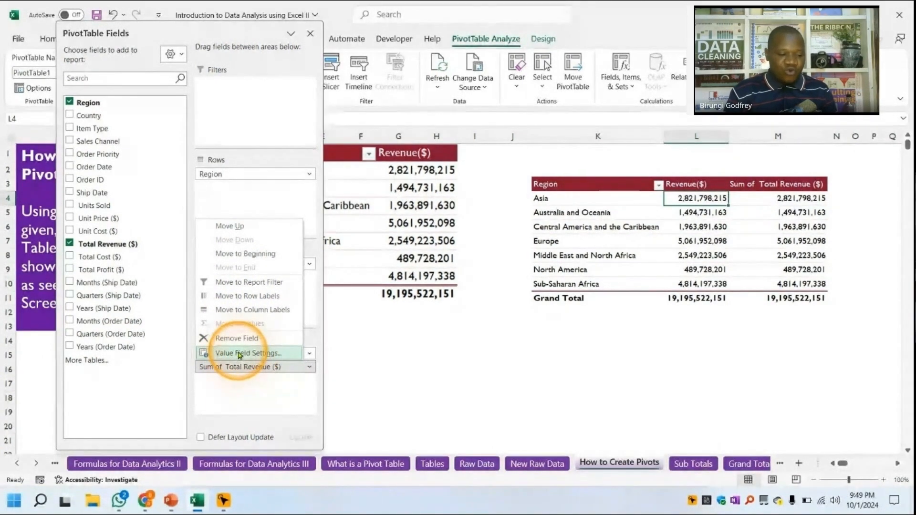
click(249, 354)
drag(518, 182, 403, 108)
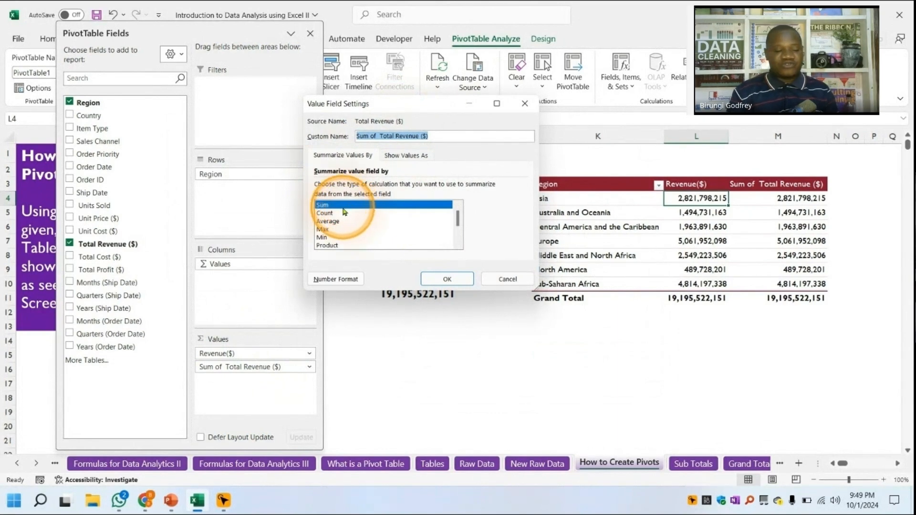
click(327, 214)
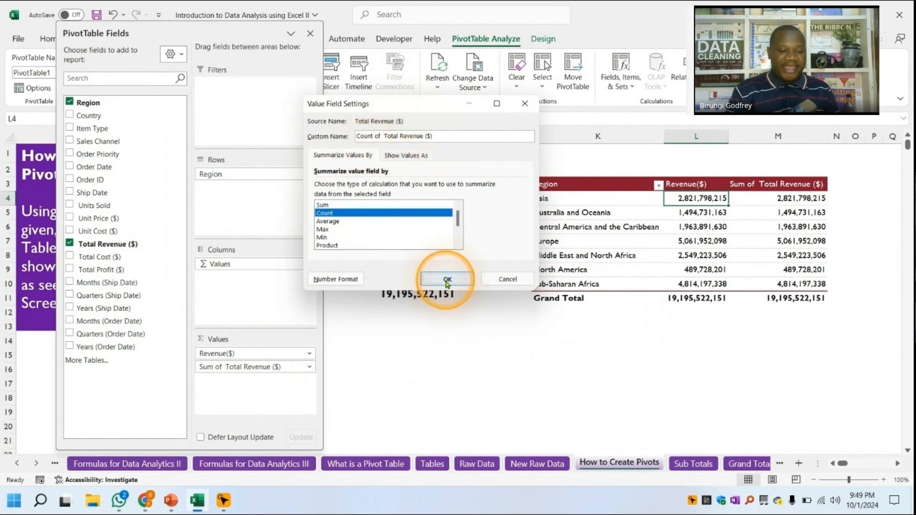
click(447, 280)
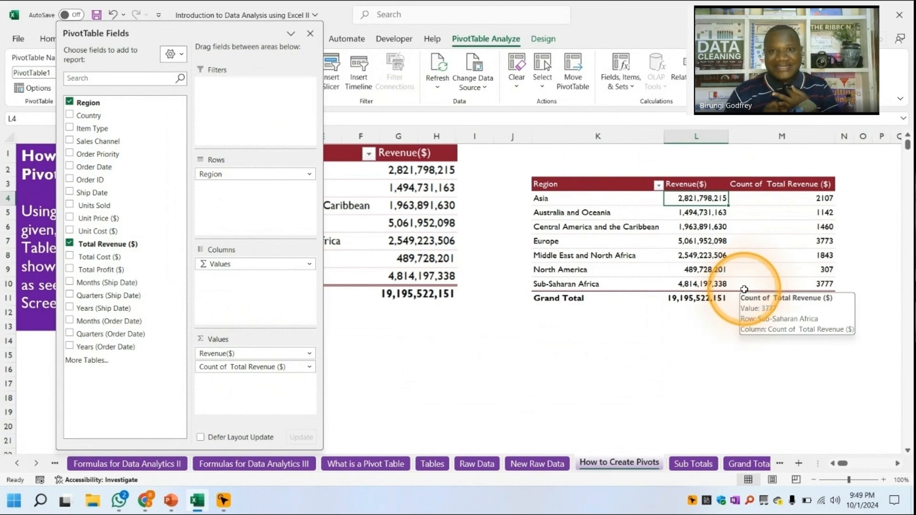
Rename the PivotTable's count column header in M3 as Count of Transactions.
click(821, 186)
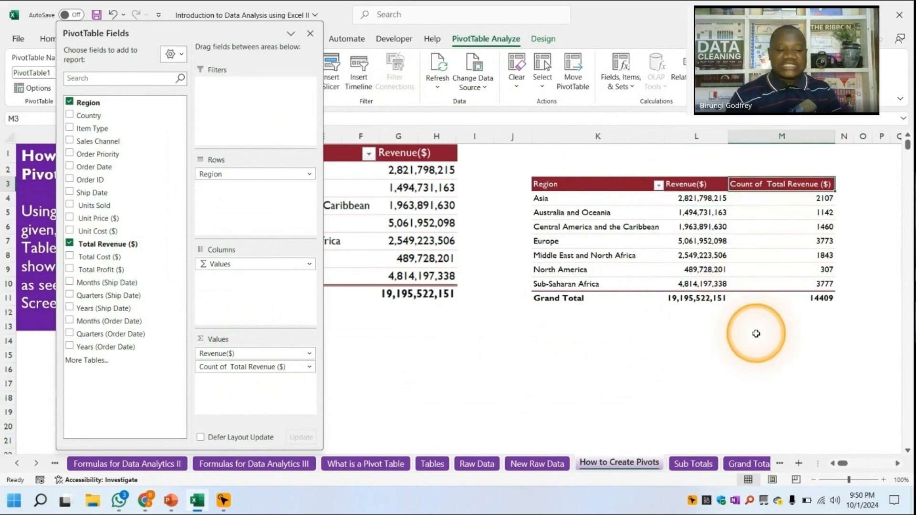
text(Count o)
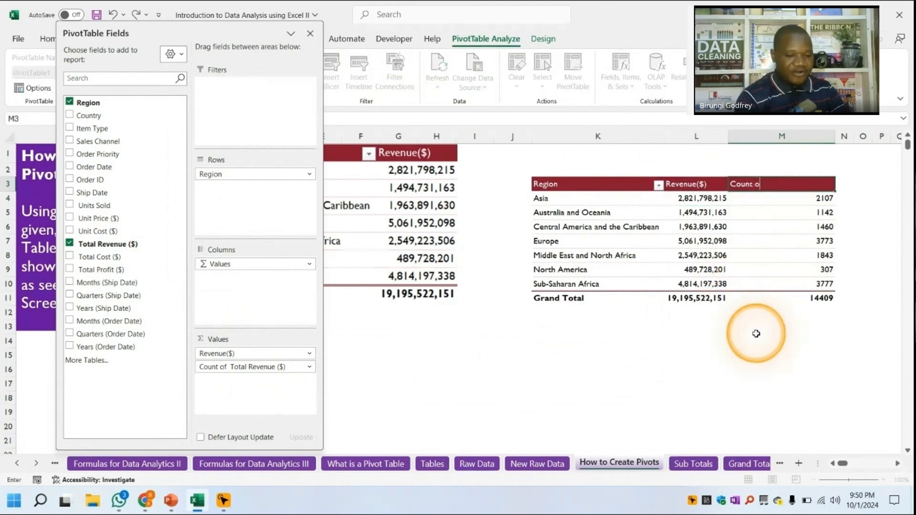
text(f Transactions)
key(Return)
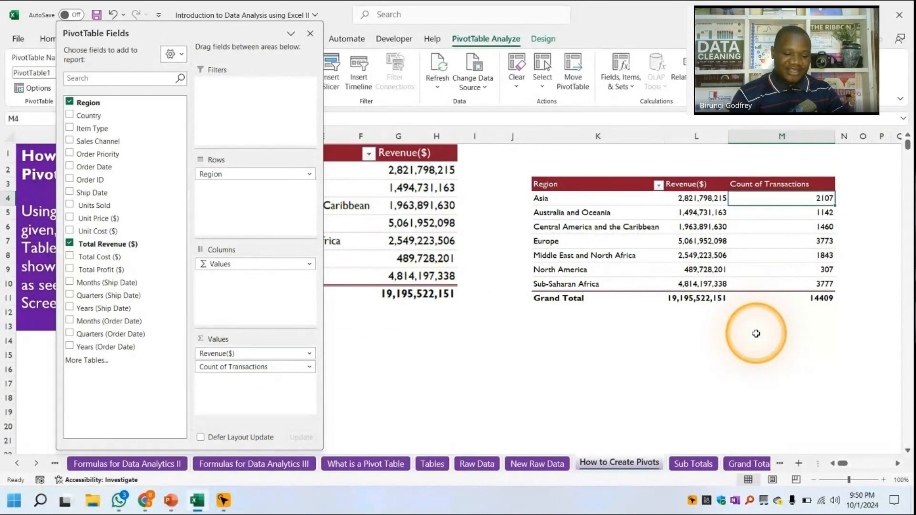
click(630, 218)
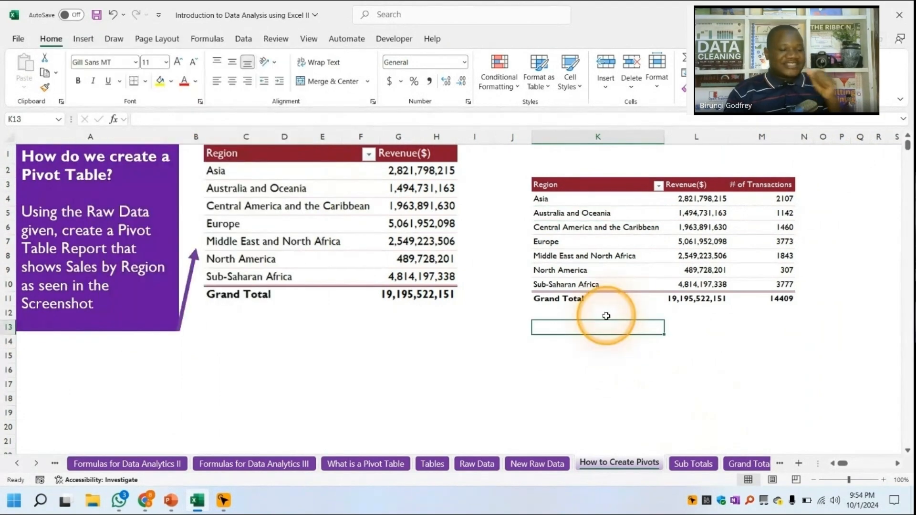
click(551, 184)
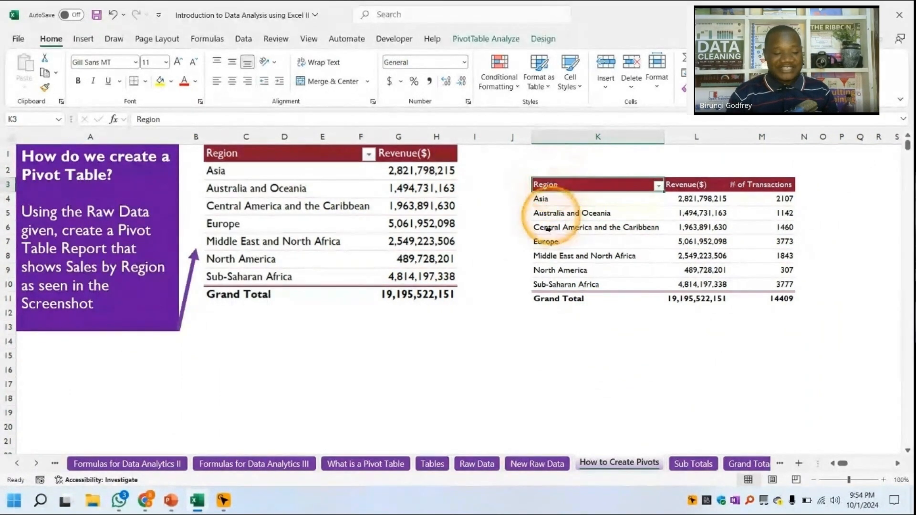
click(560, 353)
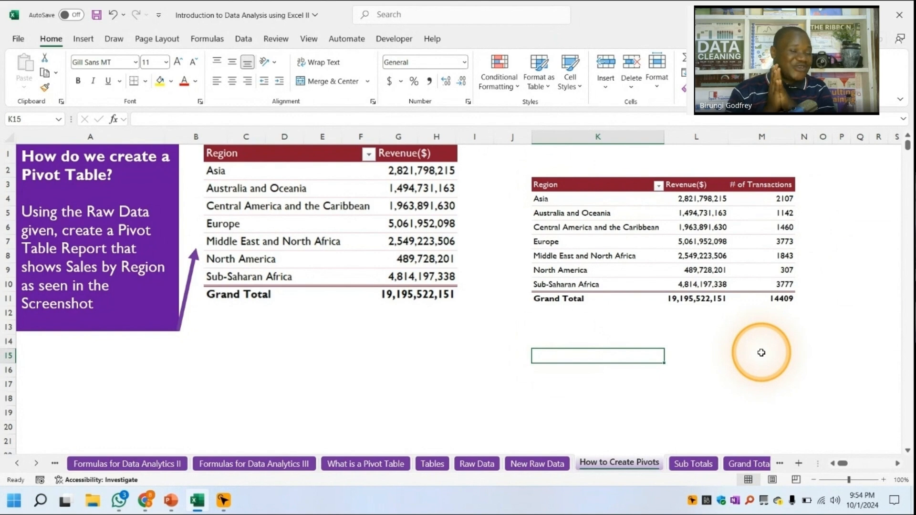
drag(768, 198, 771, 220)
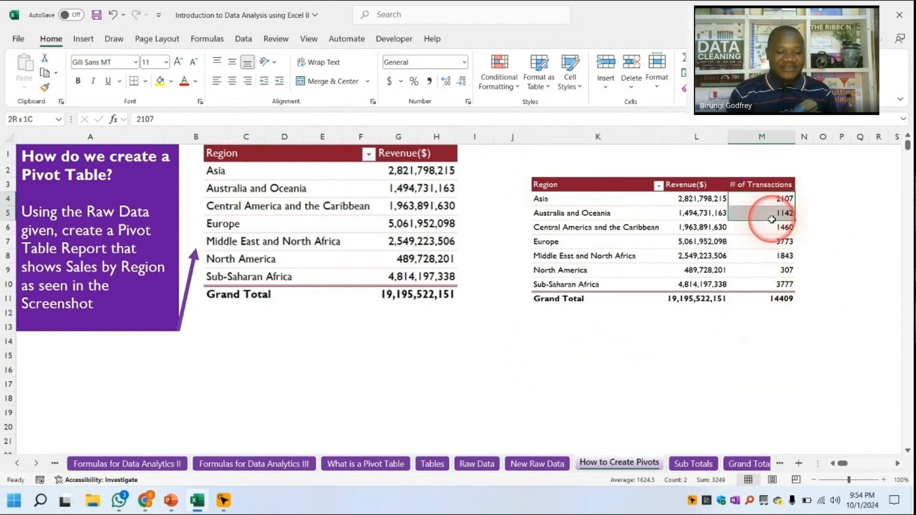
click(840, 314)
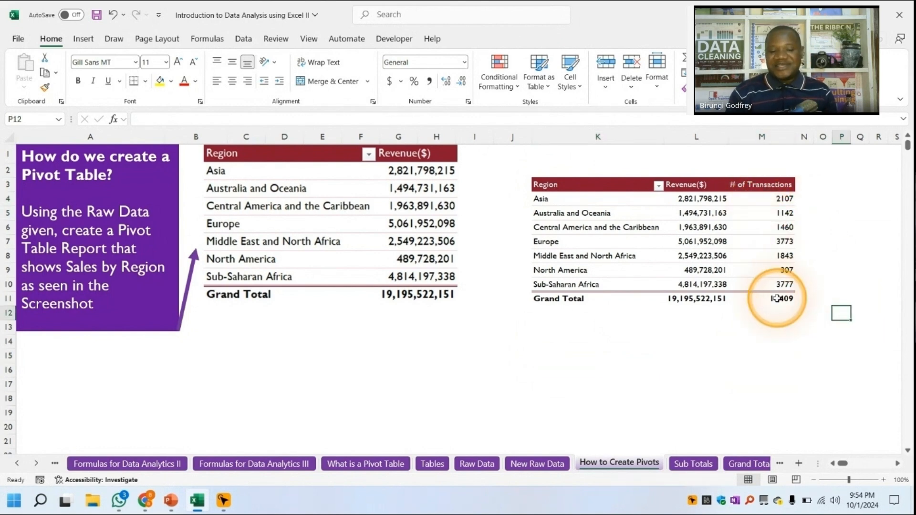
drag(773, 198, 769, 285)
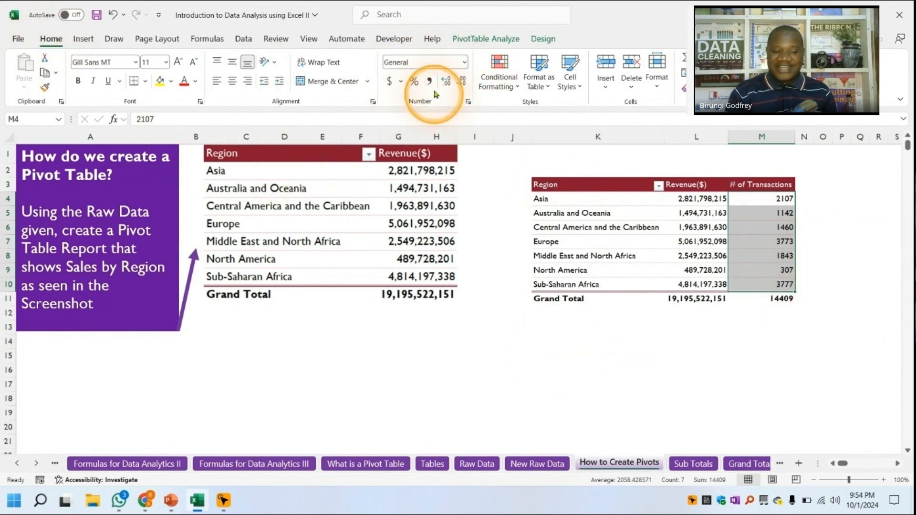
click(468, 101)
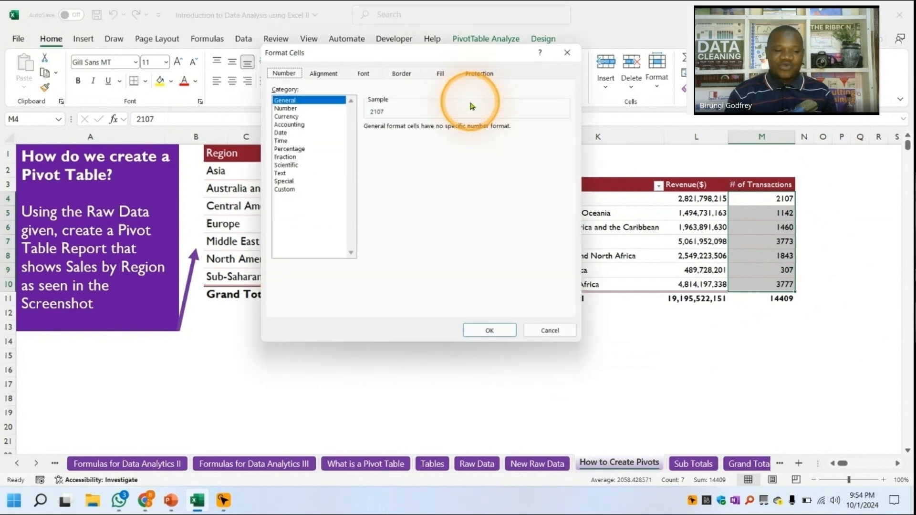
drag(371, 92, 367, 97)
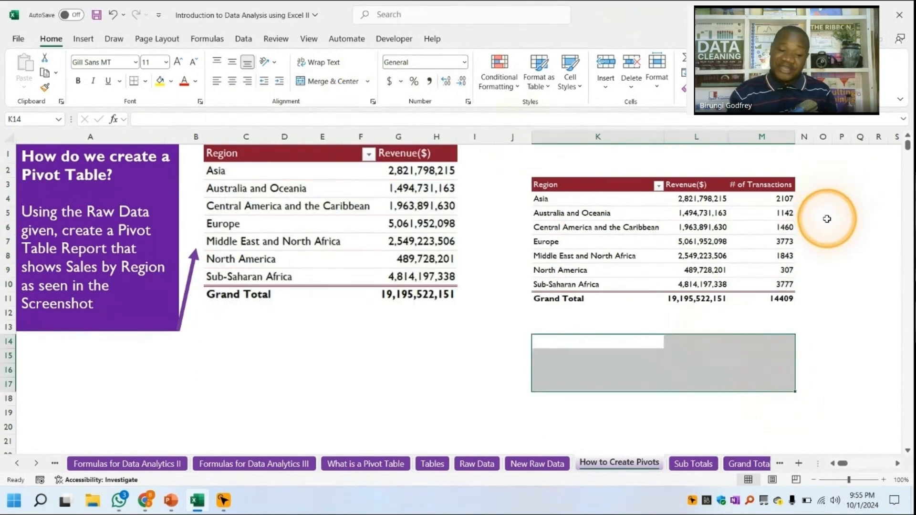
Format the # of Transactions value field as Number with zero decimal places and the 1000 separator through its Value Field Settings.
click(764, 201)
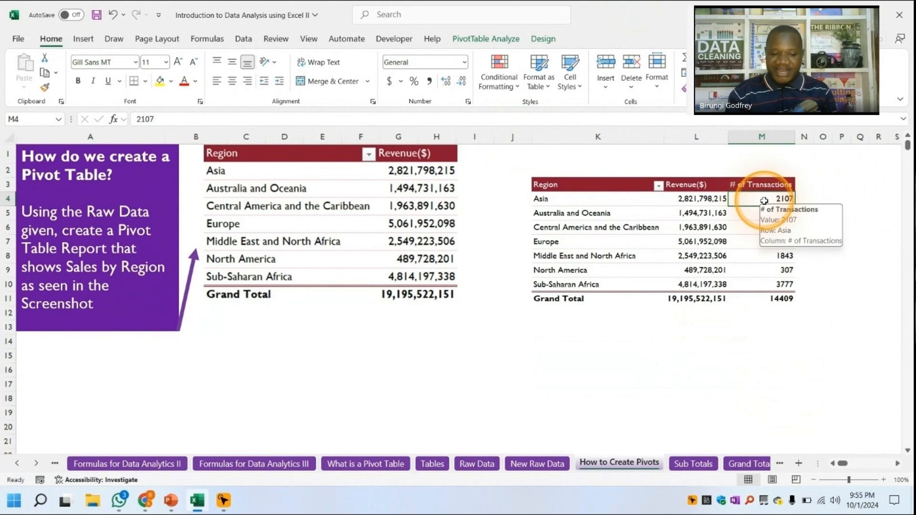
right_click(764, 202)
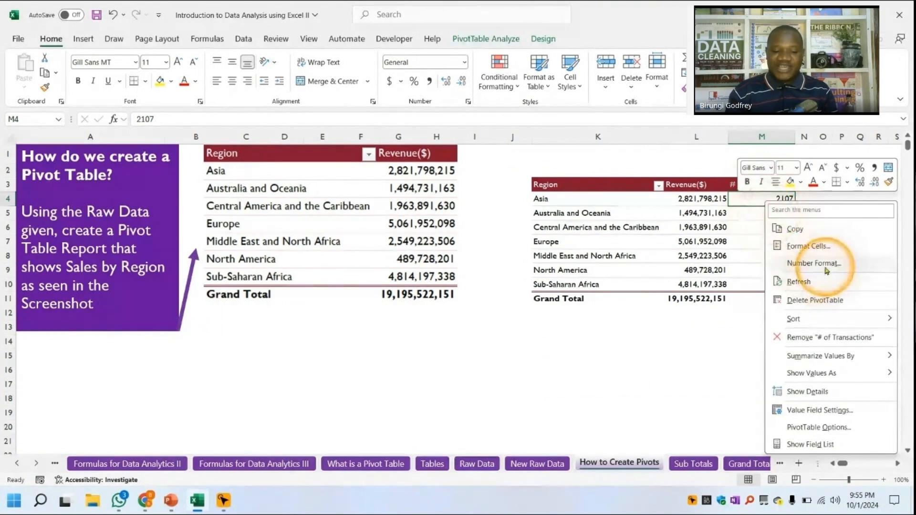
click(783, 214)
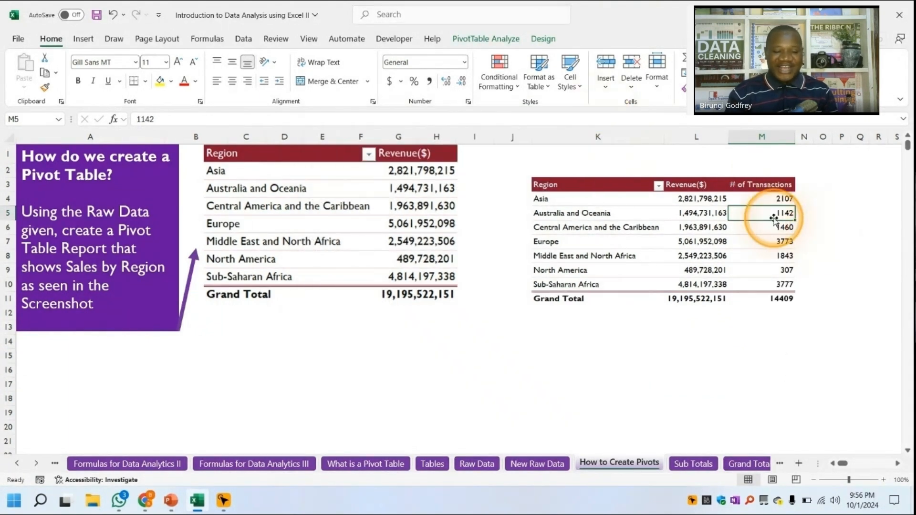
right_click(783, 214)
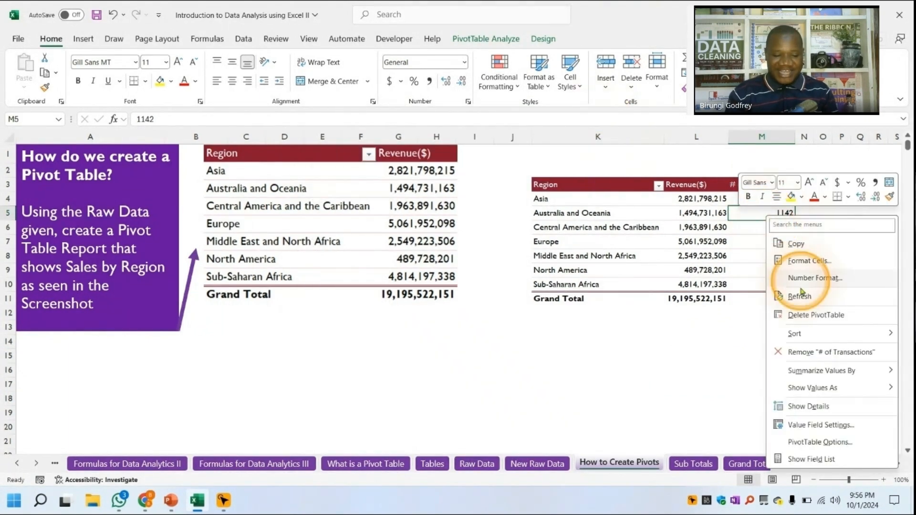
click(816, 425)
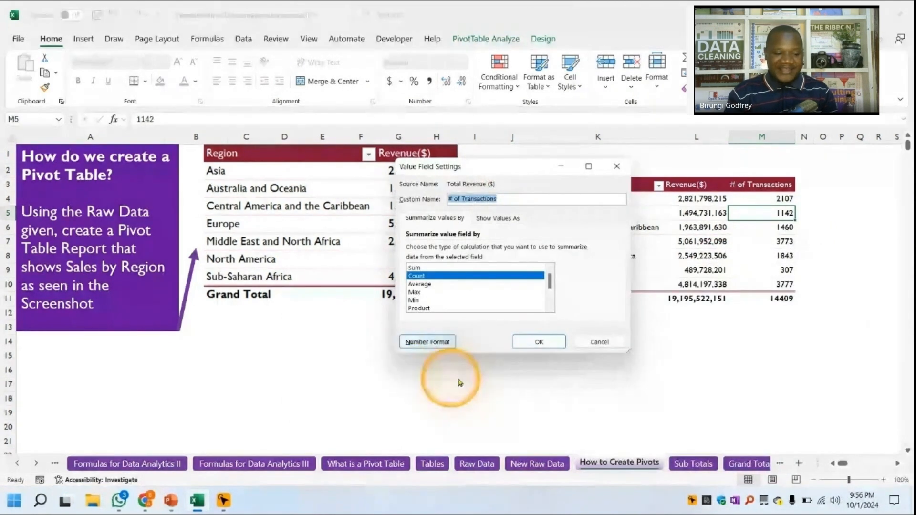
click(427, 343)
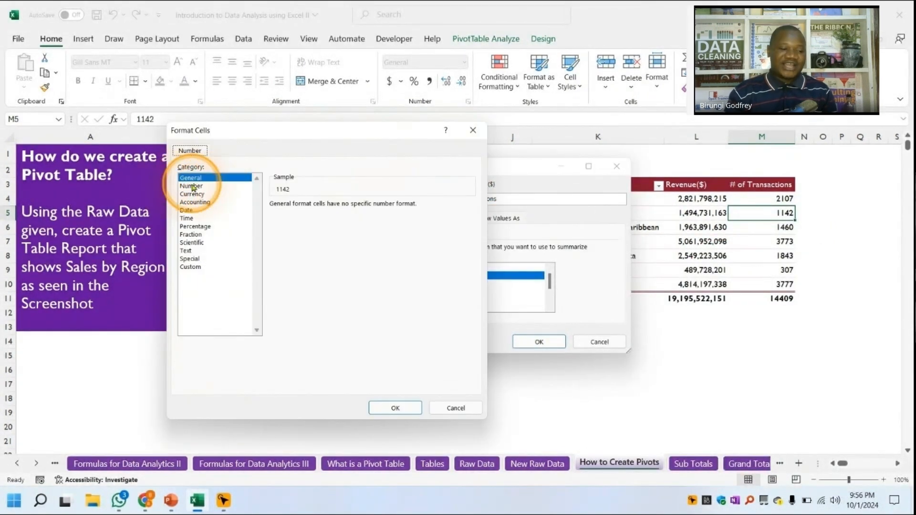
click(191, 185)
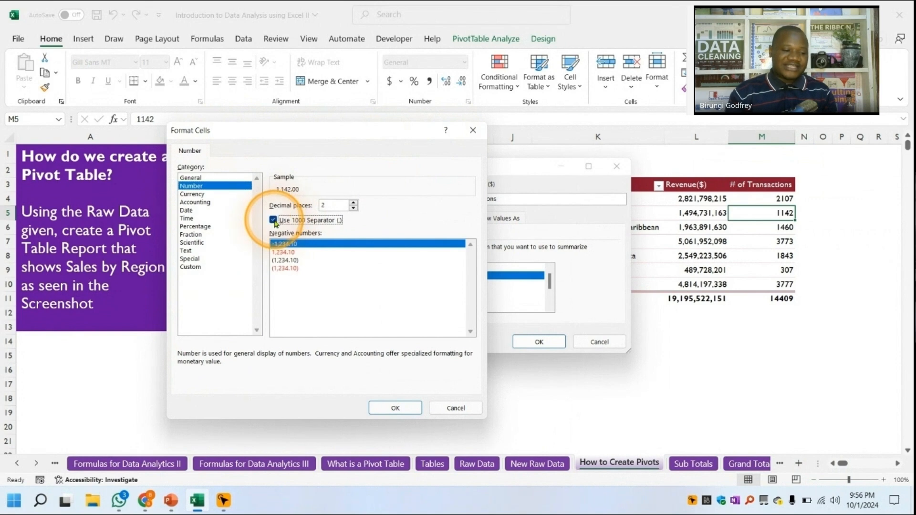
click(354, 208)
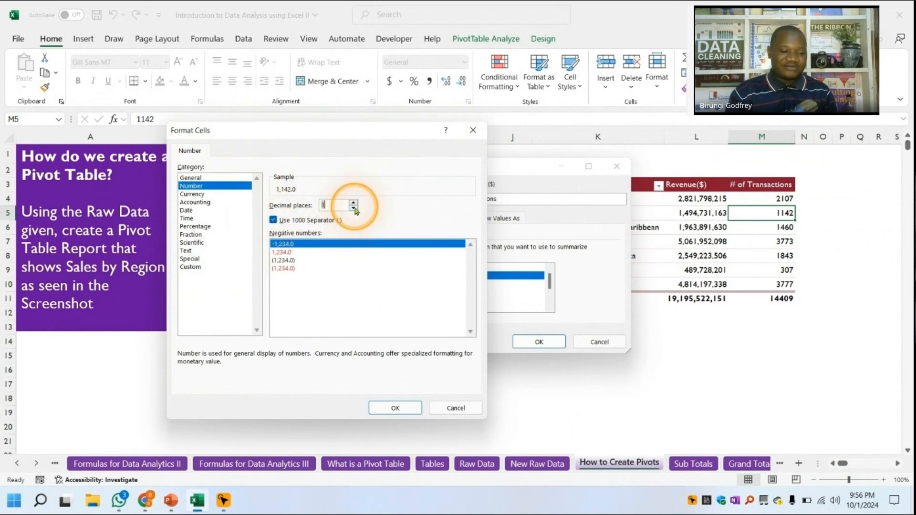
click(354, 208)
click(395, 408)
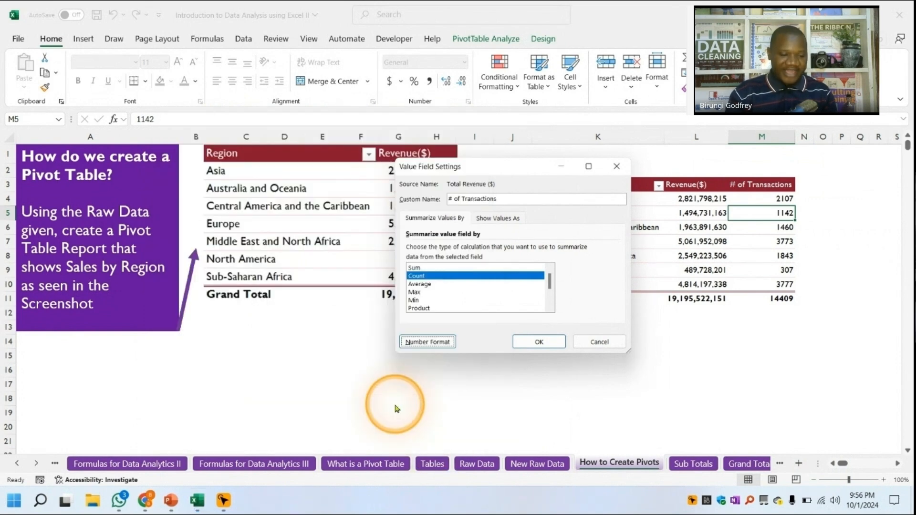
click(538, 343)
click(765, 200)
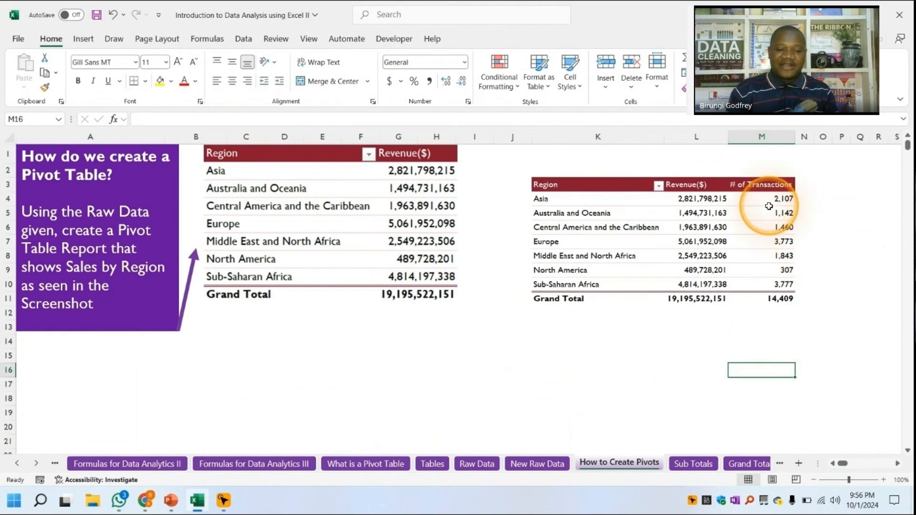
drag(569, 190, 619, 296)
click(596, 215)
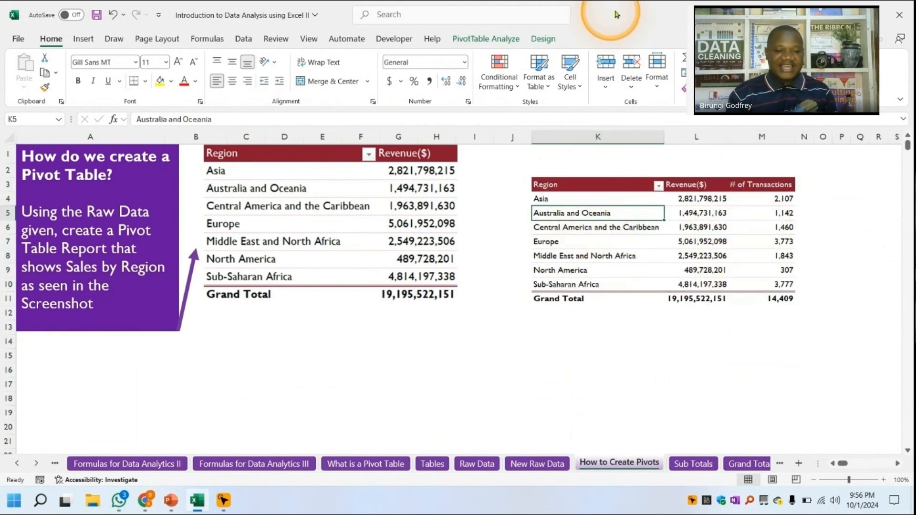
click(773, 204)
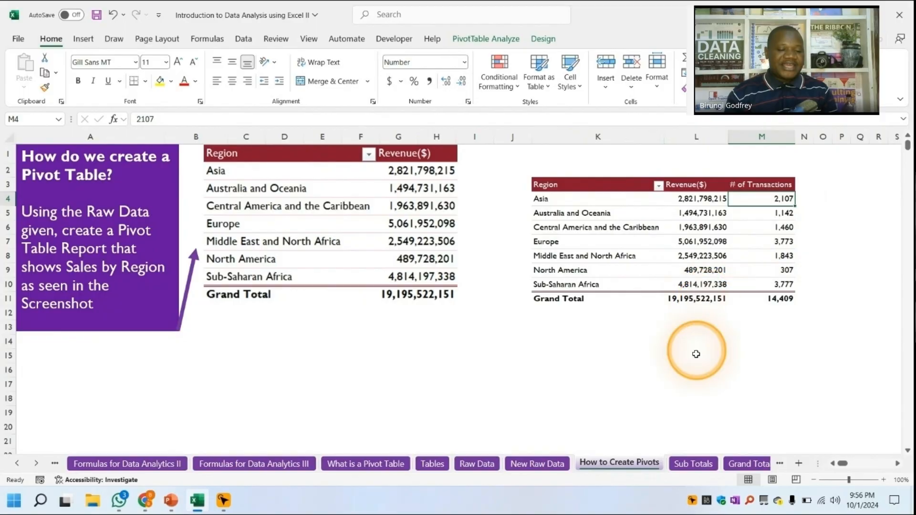
Go to the Sub Totals sheet and set the PivotTable in columns H and I to show no subtotals.
click(693, 462)
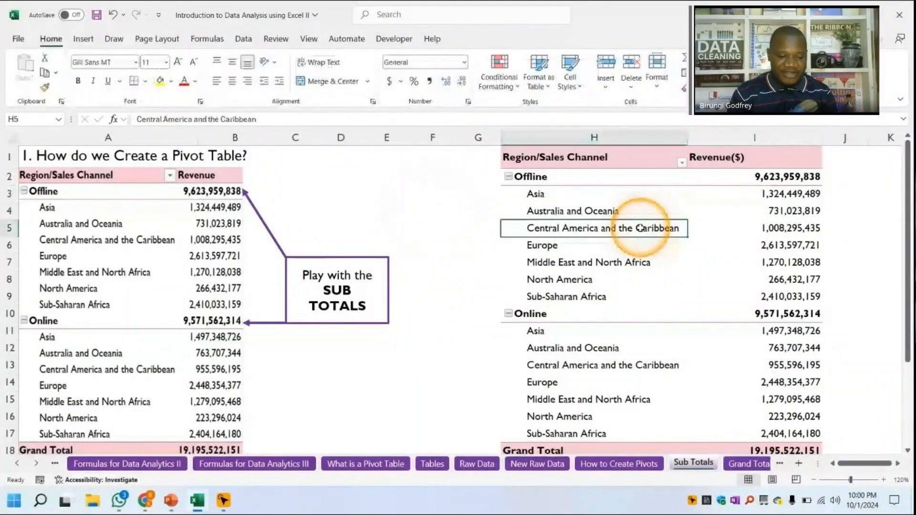
click(630, 210)
click(543, 39)
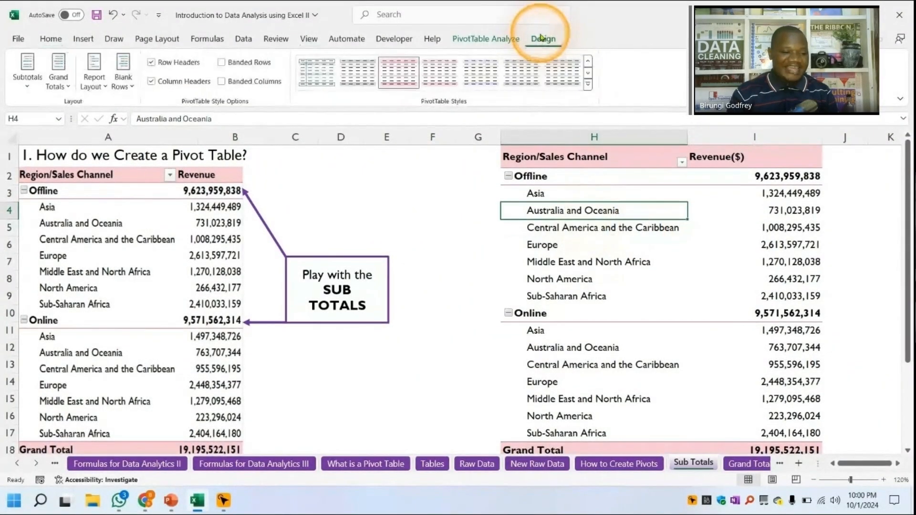
click(27, 88)
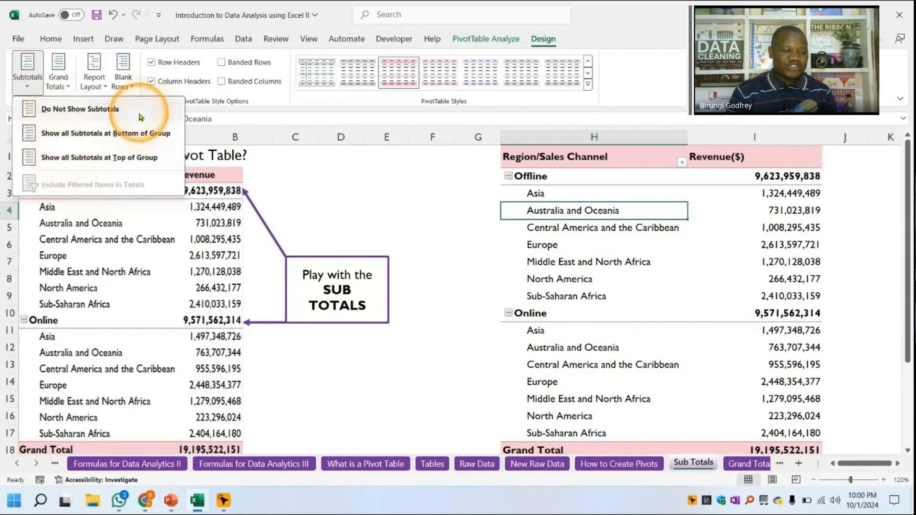
click(126, 116)
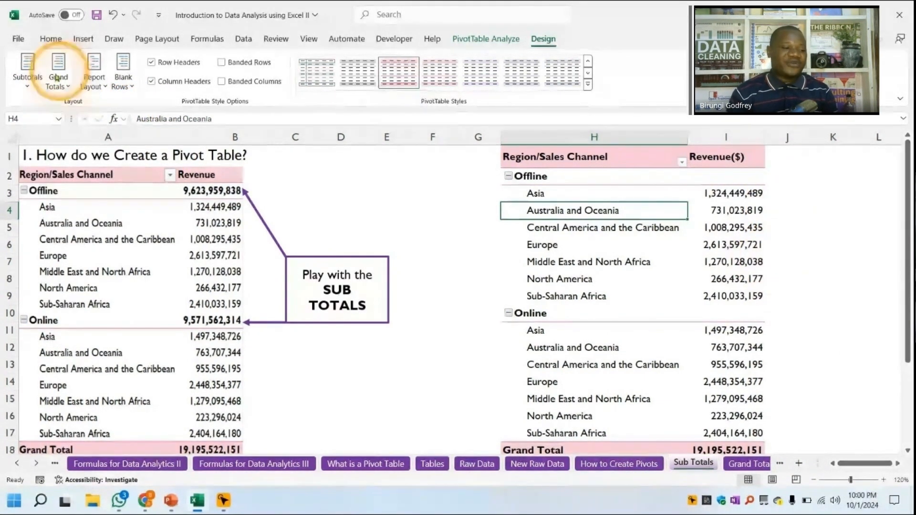
Show all subtotals of the Region/Sales Channel PivotTable at the bottom of each group, and return them to the top of each group.
click(27, 85)
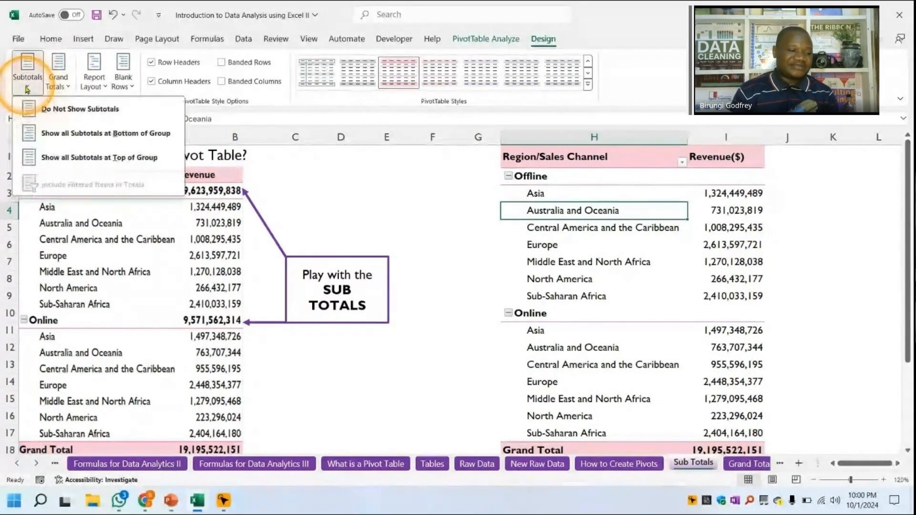
click(87, 137)
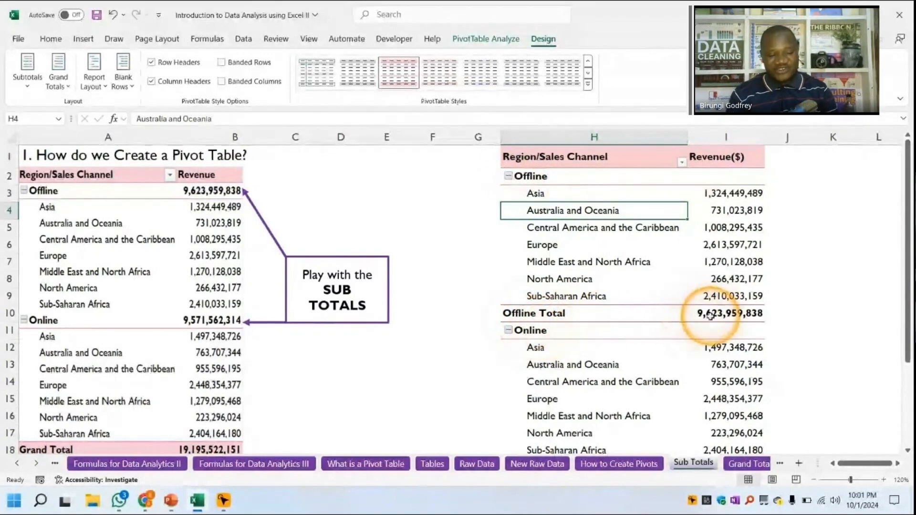
click(34, 87)
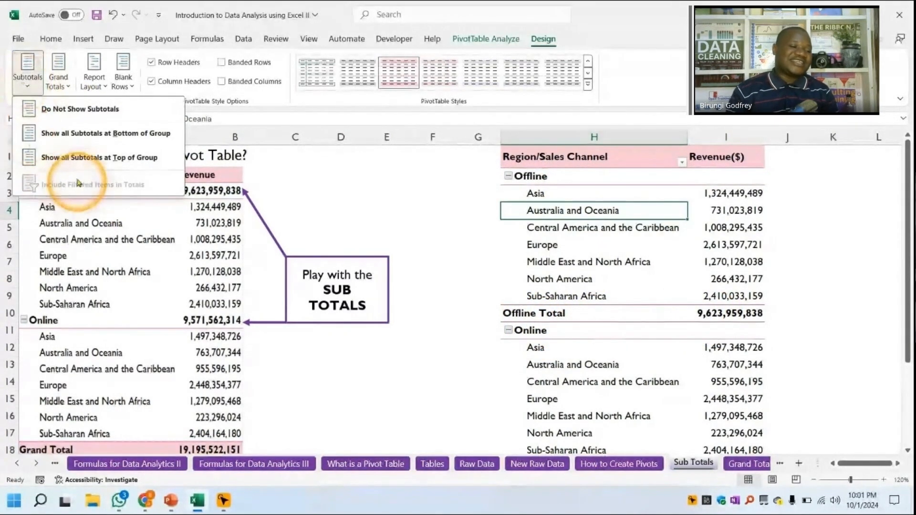
click(83, 160)
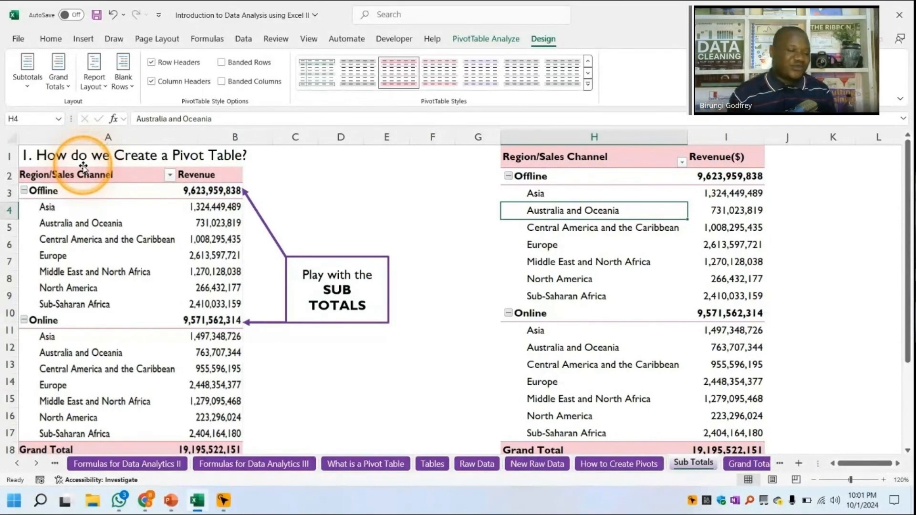
Set the grand totals of the PivotTable in columns H and I to On for Rows Only.
scroll(687, 296, down, 2)
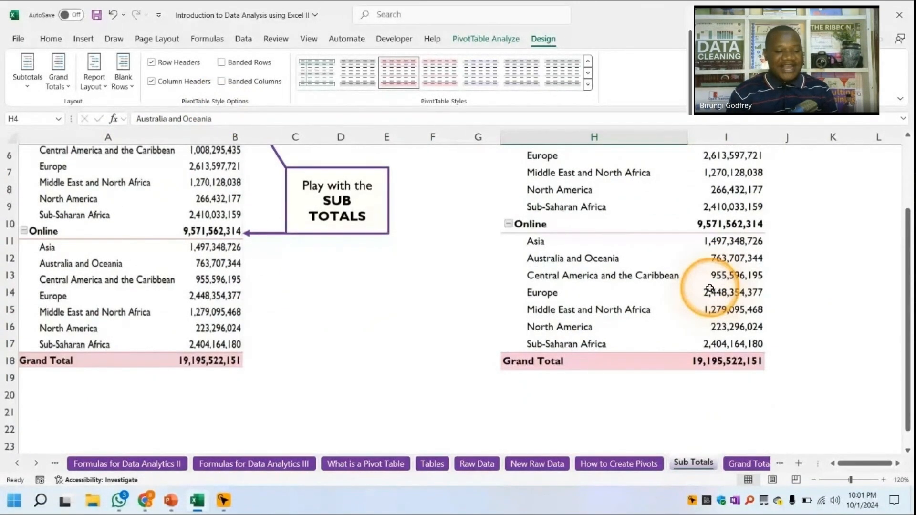
scroll(710, 288, up, 2)
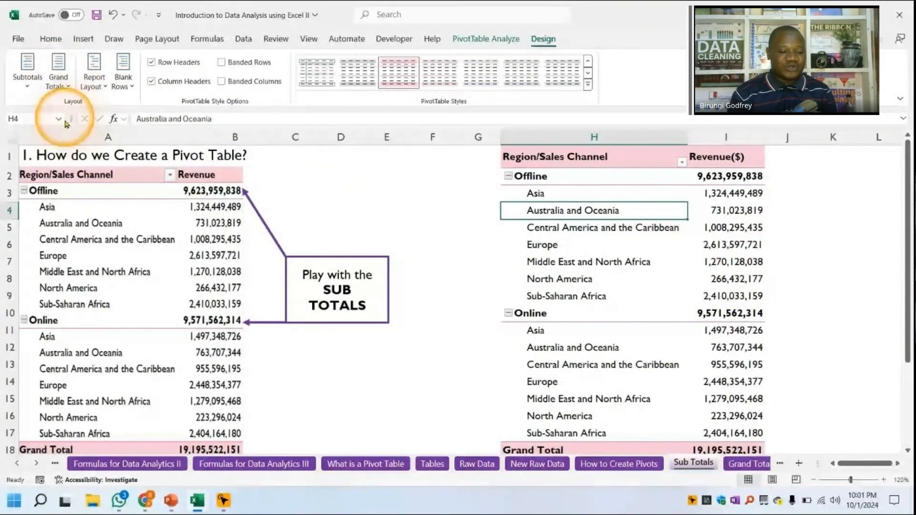
scroll(698, 309, down, 1)
scroll(631, 405, up, 1)
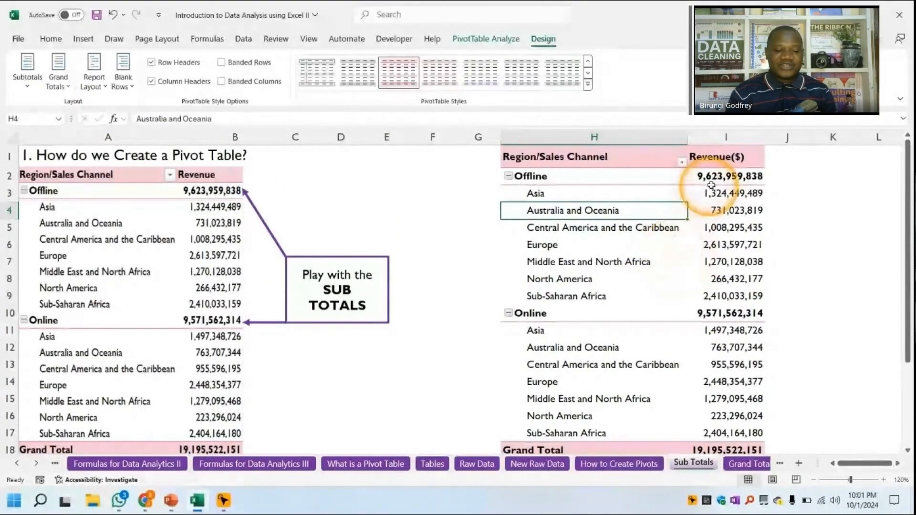
scroll(718, 313, down, 1)
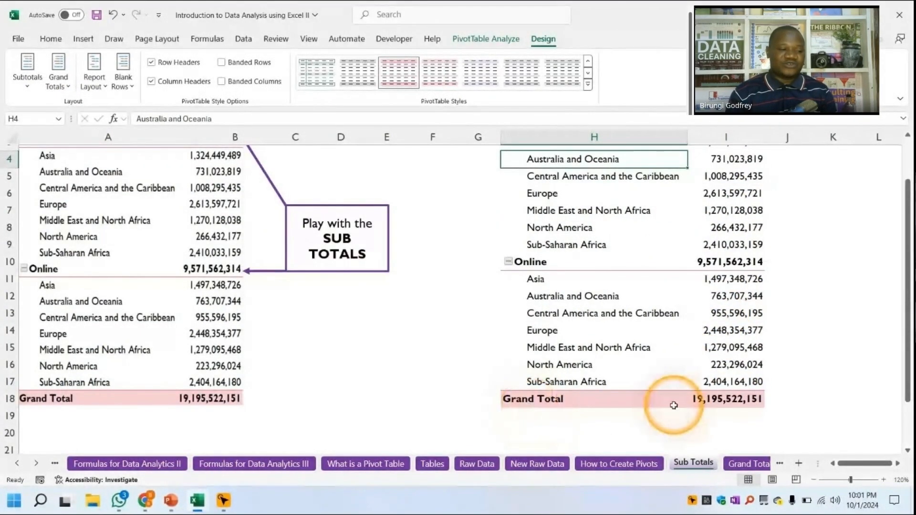
click(63, 86)
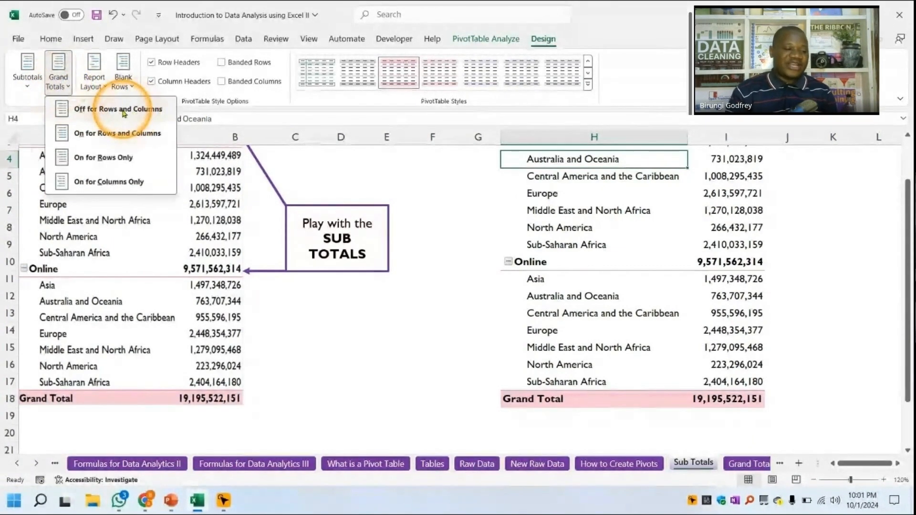
click(121, 159)
scroll(752, 303, up, 1)
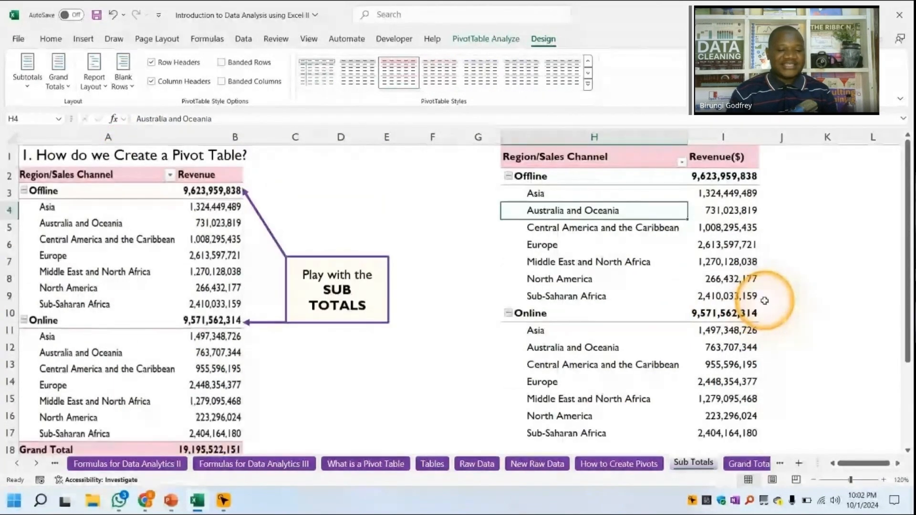
Switch the grand totals of the PivotTable in columns H and I to On for Rows and Columns.
click(57, 88)
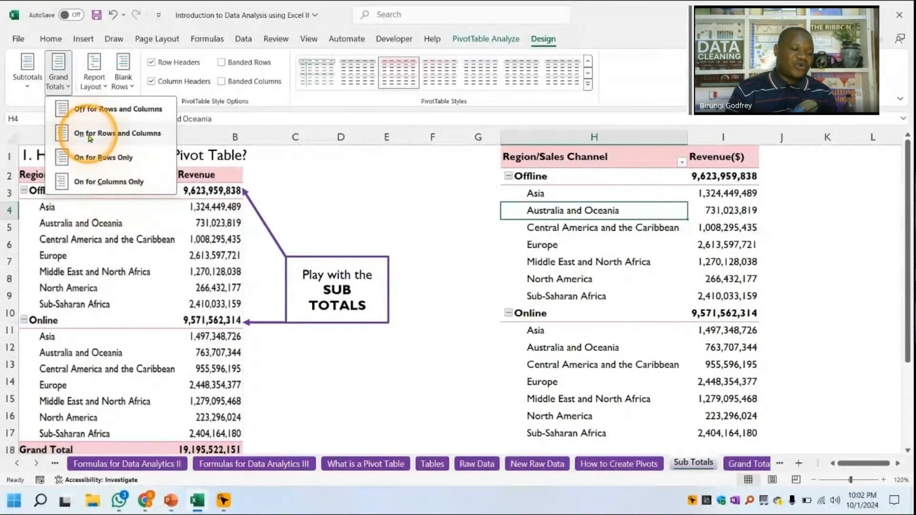
click(89, 135)
scroll(684, 292, down, 3)
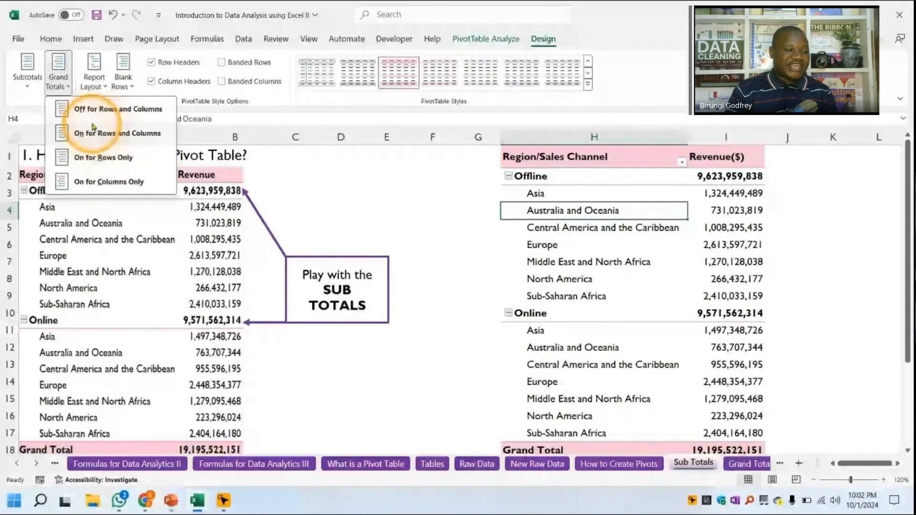
click(93, 129)
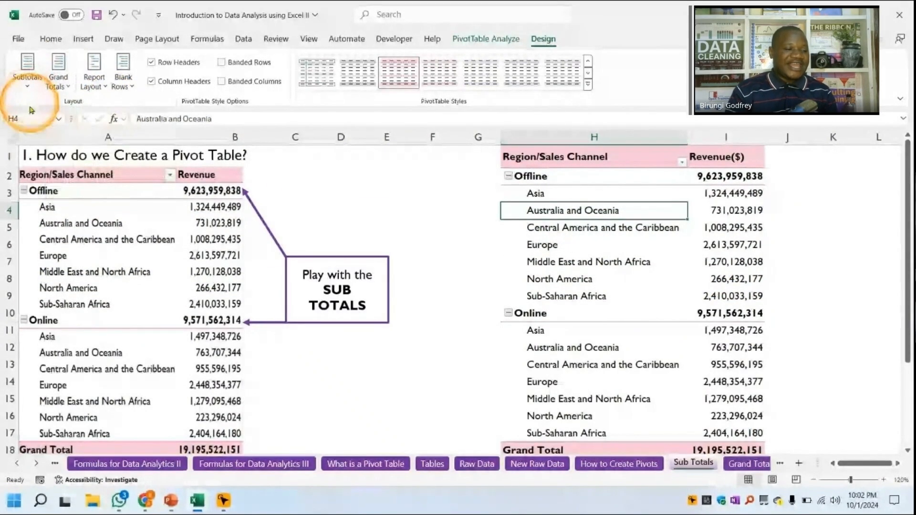
Show all subtotals of the PivotTable in columns H and I at the bottom of each group, and insert a blank line after each item.
click(832, 246)
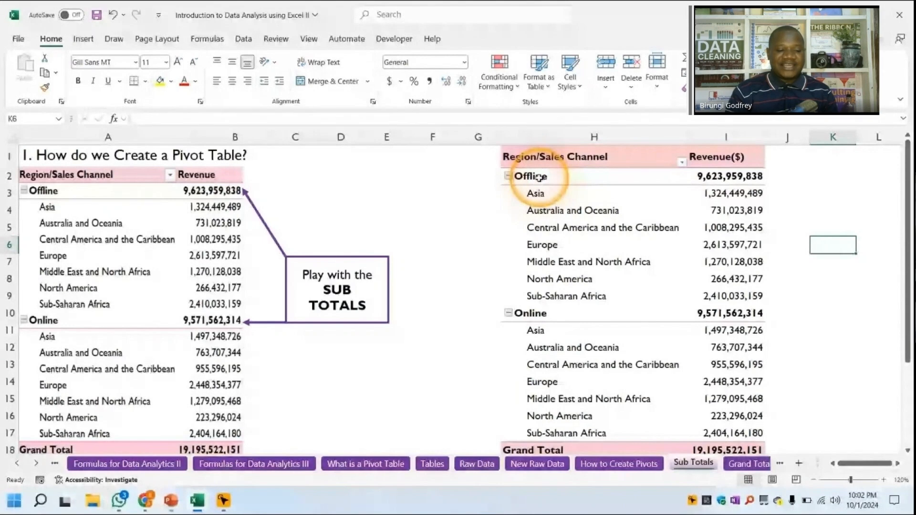
click(538, 177)
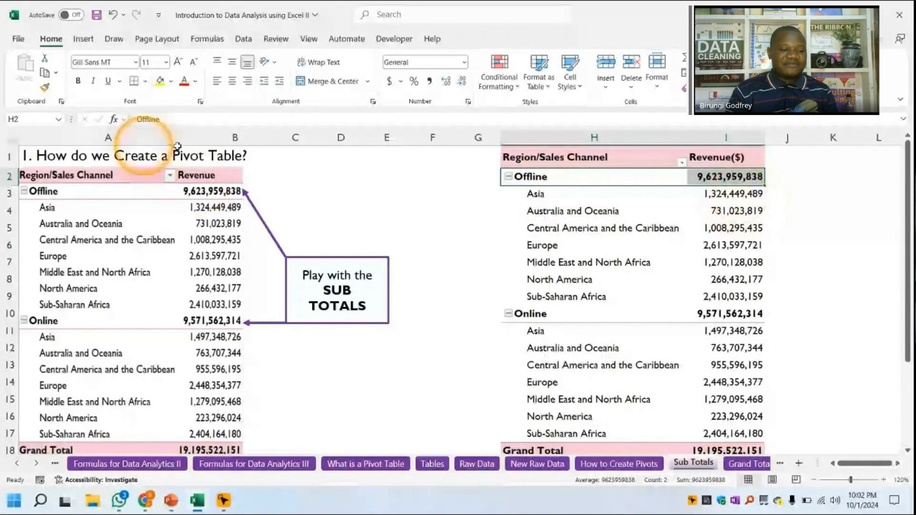
click(603, 228)
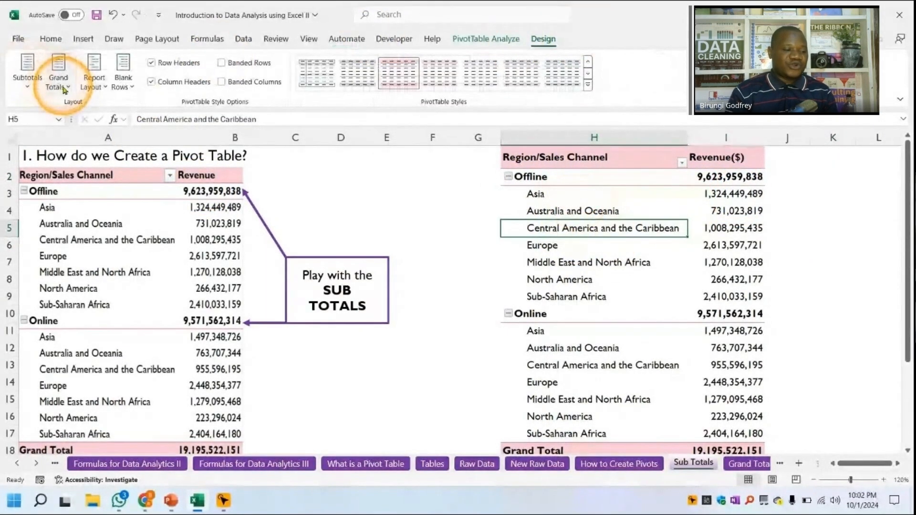
click(27, 72)
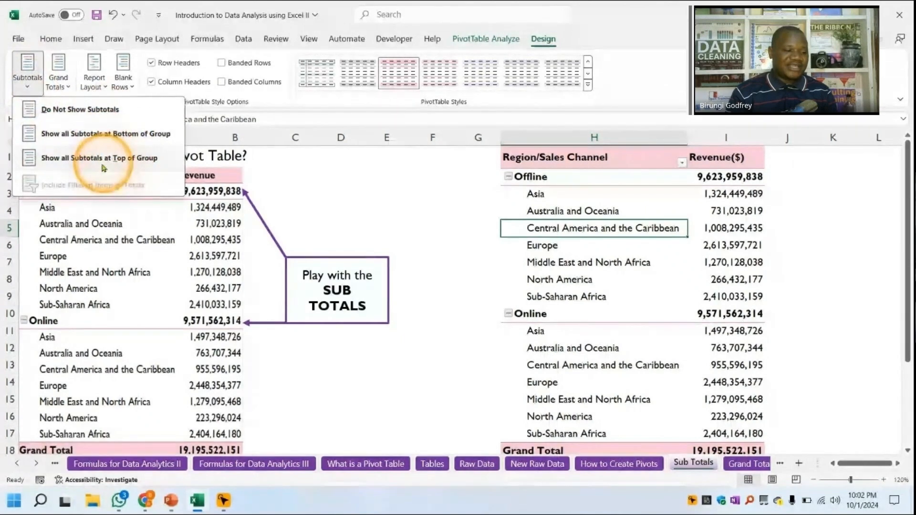
click(89, 135)
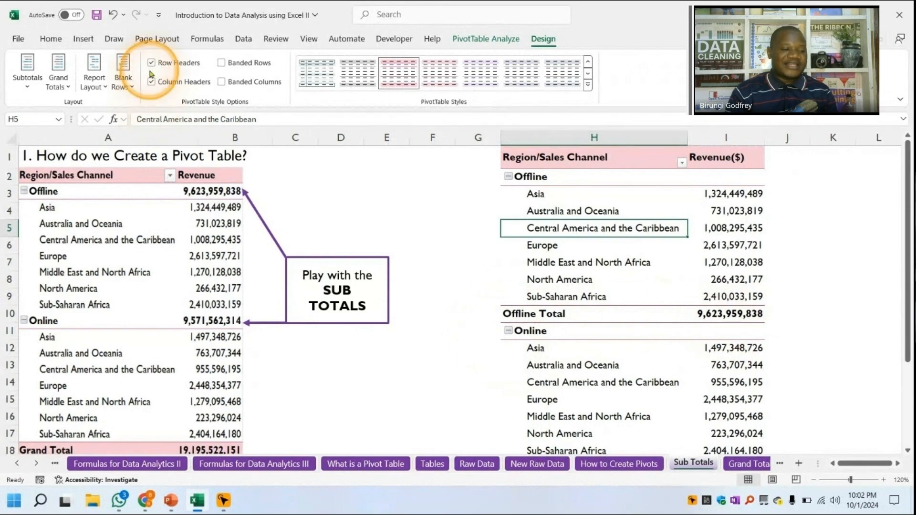
click(123, 77)
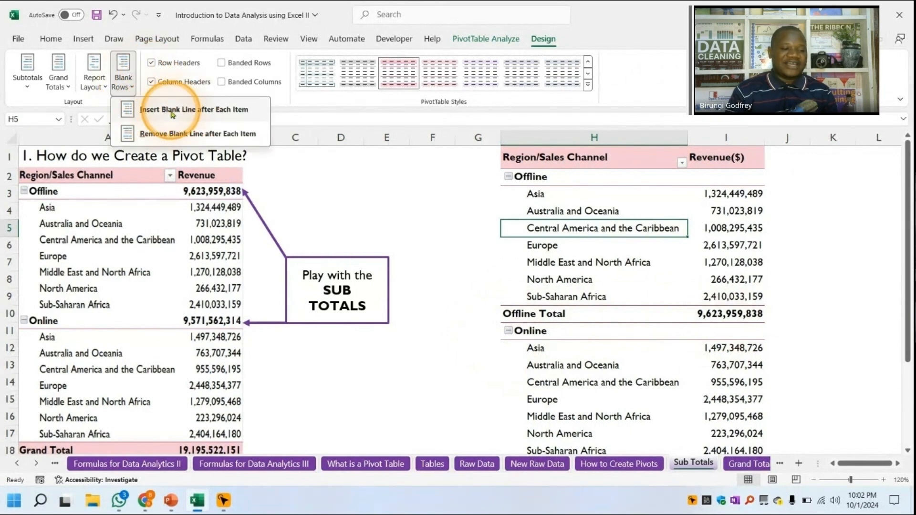
click(192, 110)
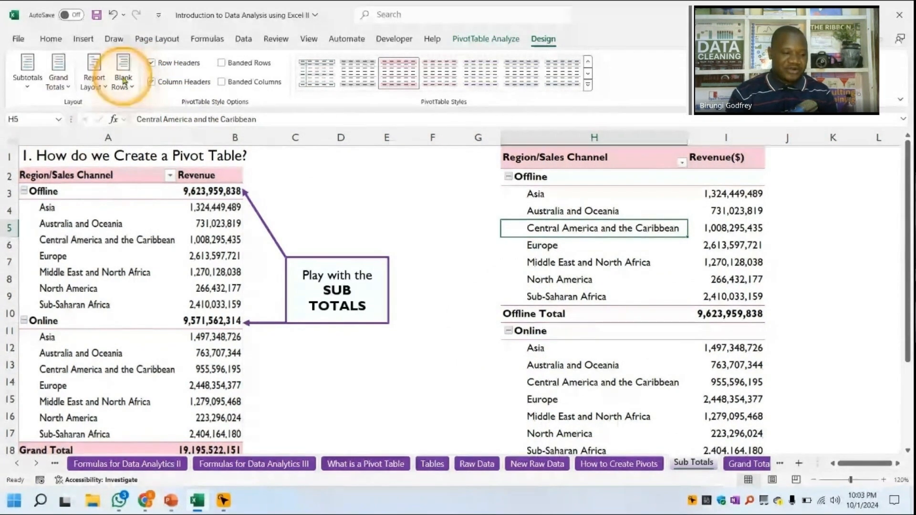
Set the report layout of the PivotTable starting in column H to Compact Form, and switch it to Outline Form.
click(101, 88)
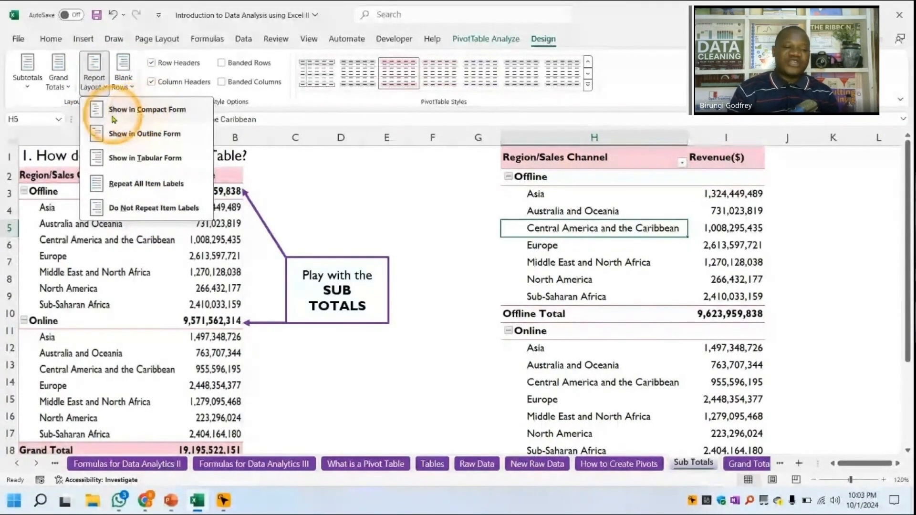
click(145, 118)
click(94, 76)
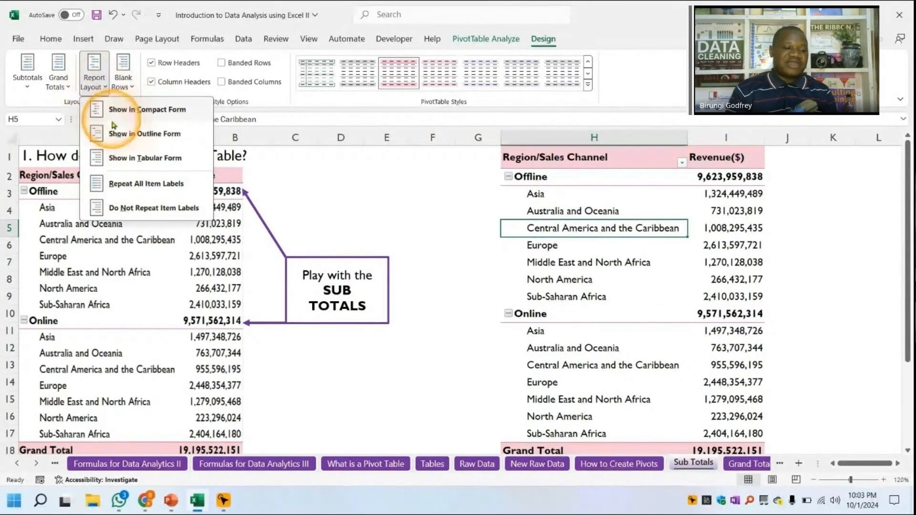
click(140, 136)
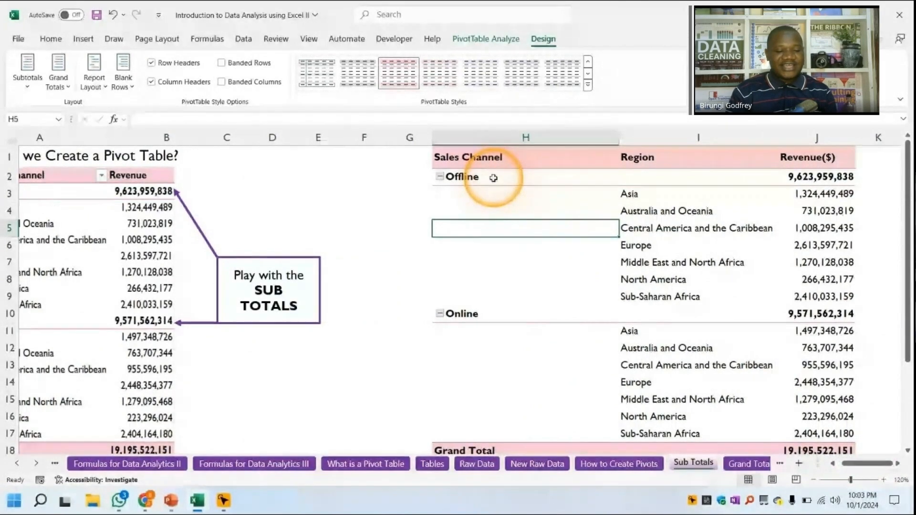
click(474, 253)
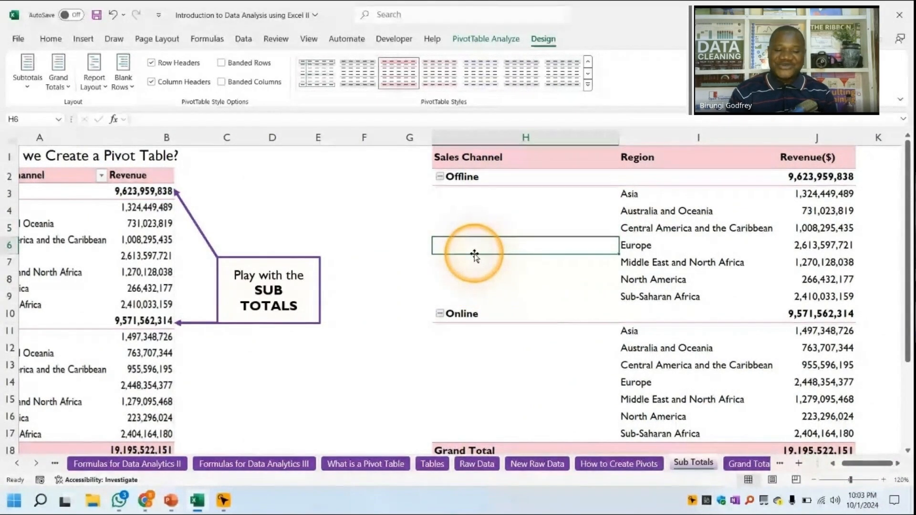
Show the Sales Channel and Region PivotTable in Tabular Form with all item labels repeated.
click(94, 77)
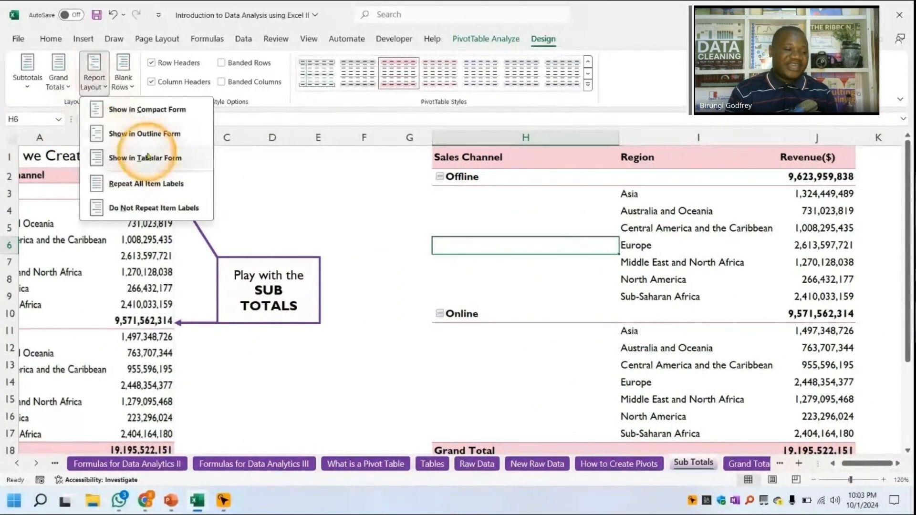
click(131, 161)
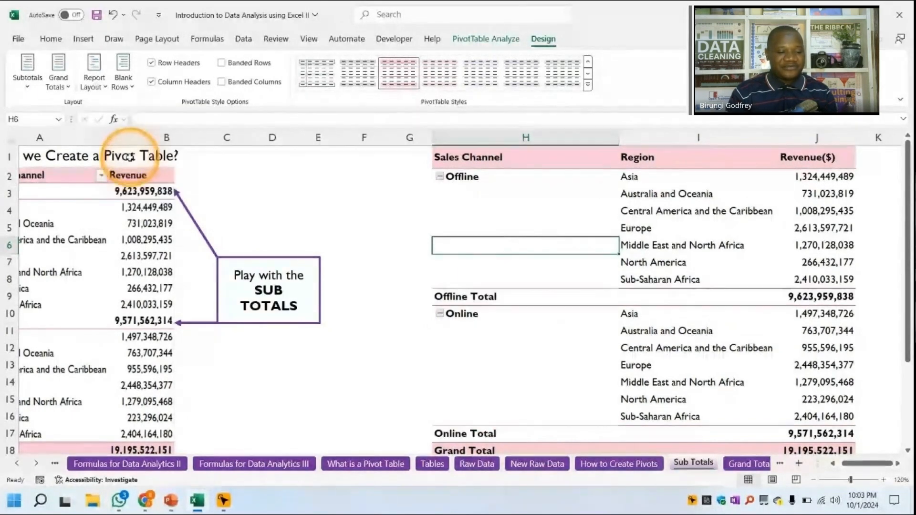
click(90, 85)
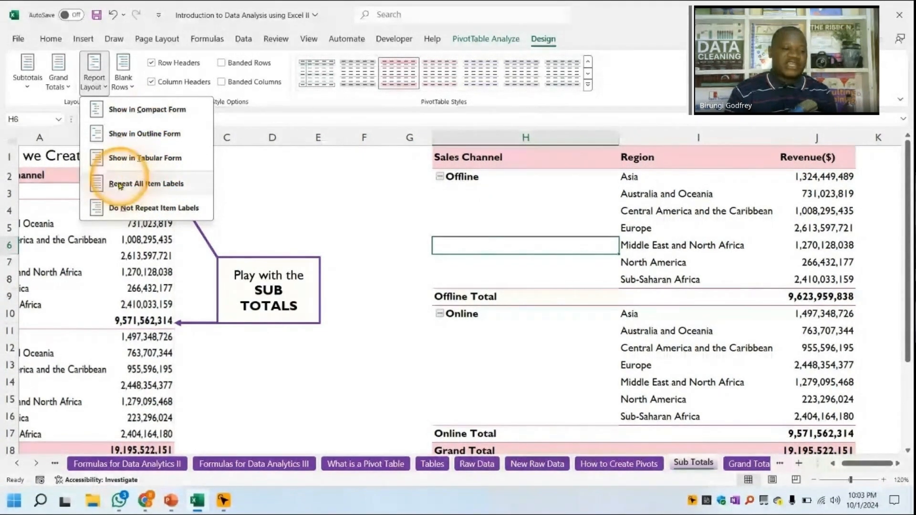
click(143, 182)
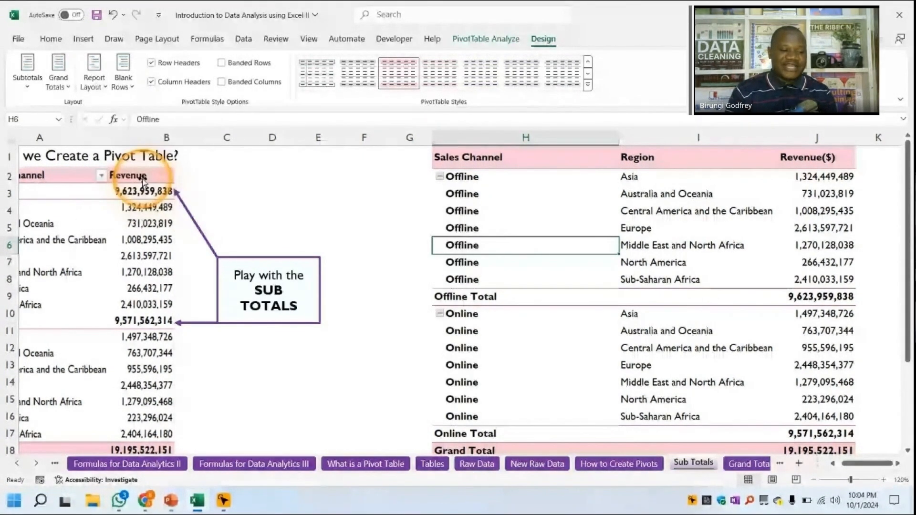
Highlight the repeated Offline labels in H2:H8 and set the PivotTable to not repeat item labels.
click(466, 179)
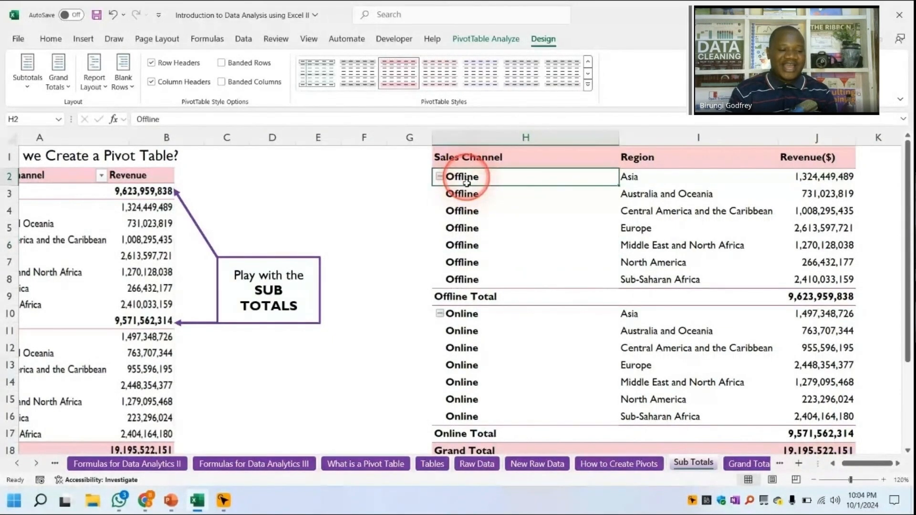
drag(466, 181, 479, 282)
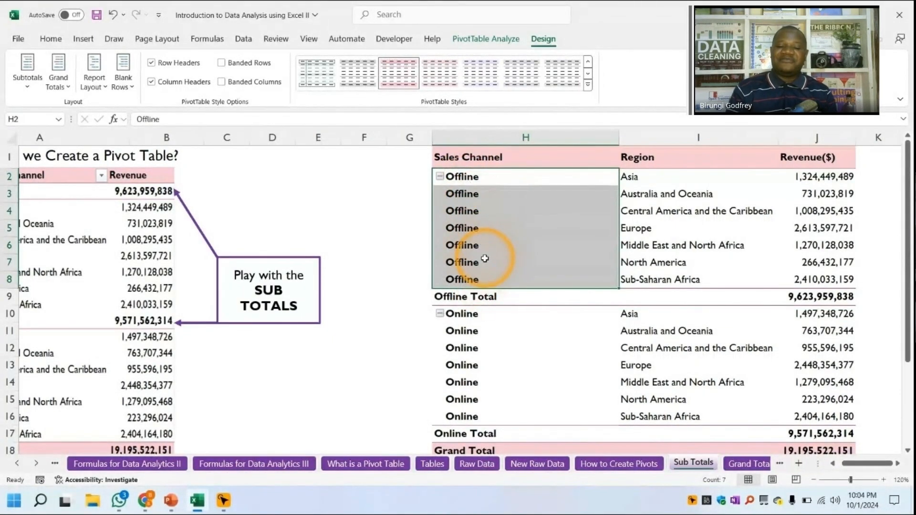
click(94, 79)
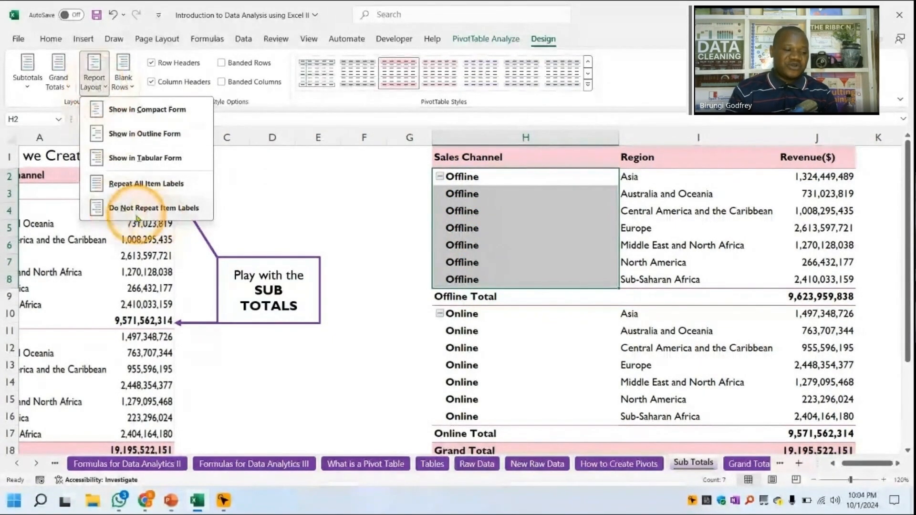
click(152, 208)
click(548, 225)
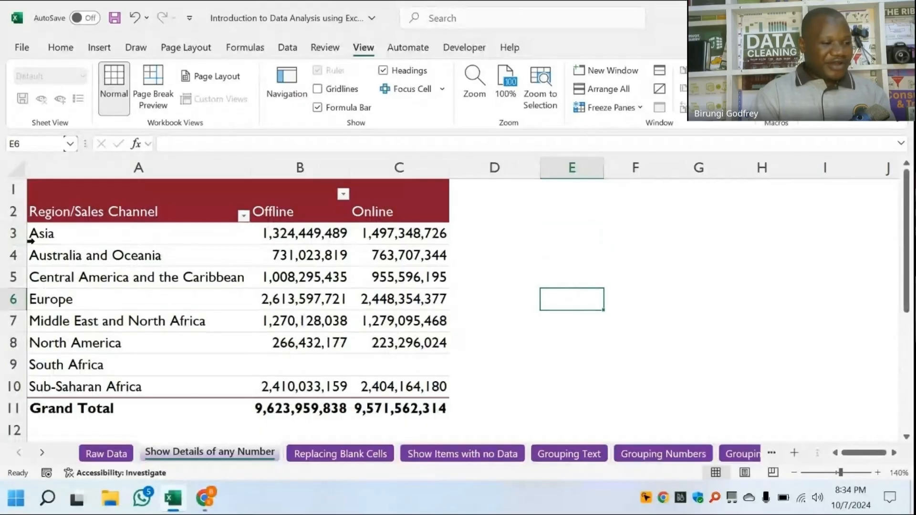
Show the details behind Asia's Offline value on the Show Details of any Number sheet and look through the extracted records.
click(13, 233)
click(296, 233)
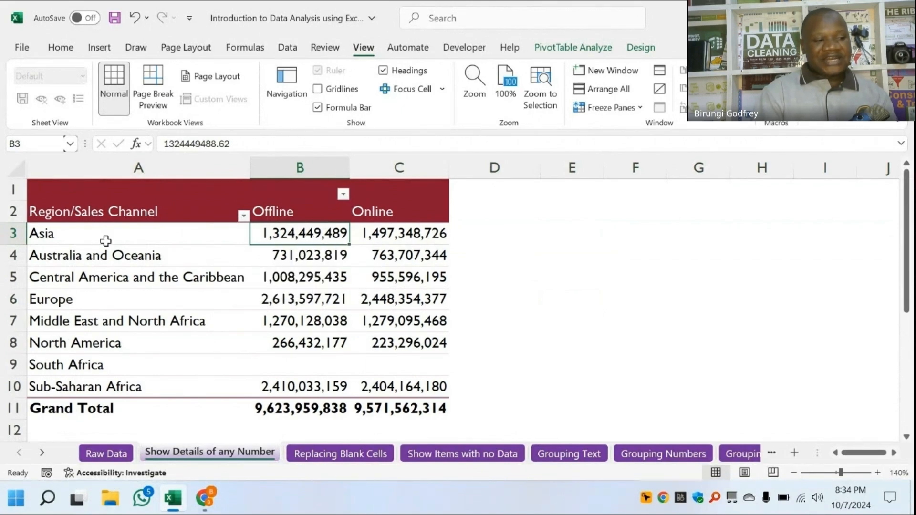
right_click(285, 233)
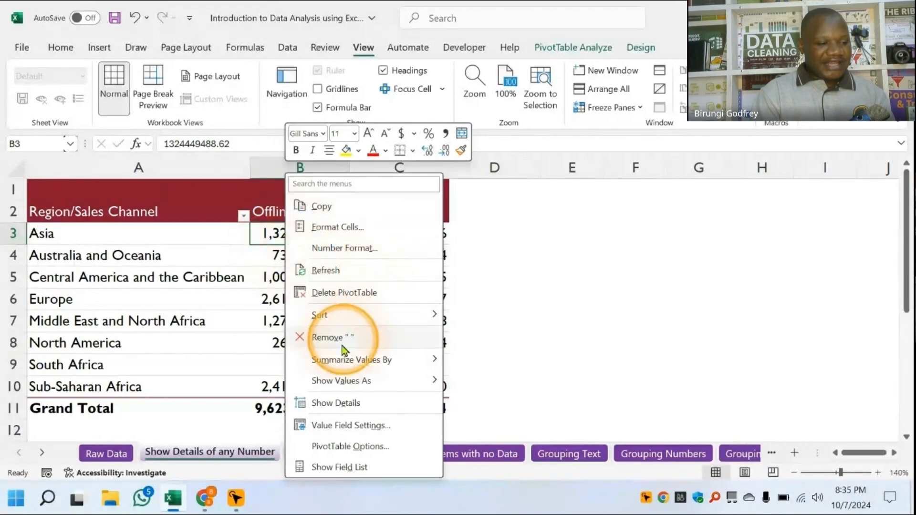
click(329, 404)
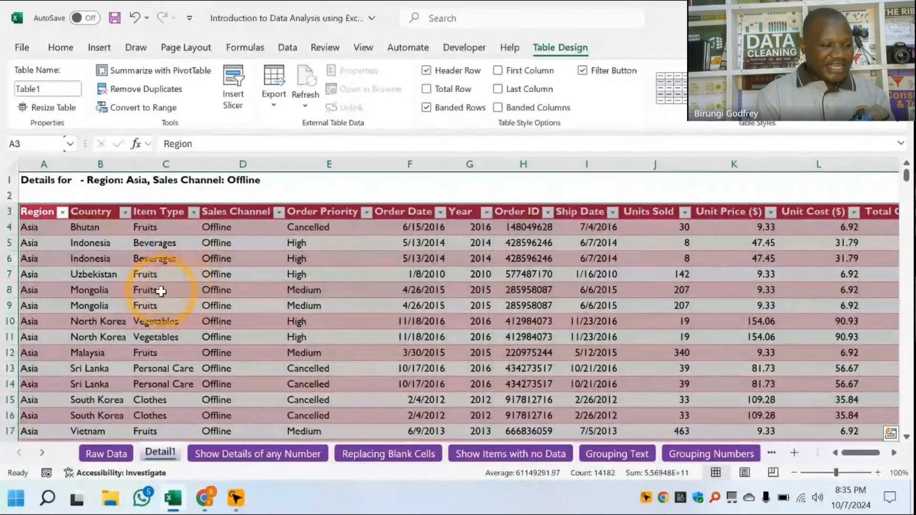
click(161, 291)
scroll(272, 321, down, 3)
scroll(272, 320, up, 3)
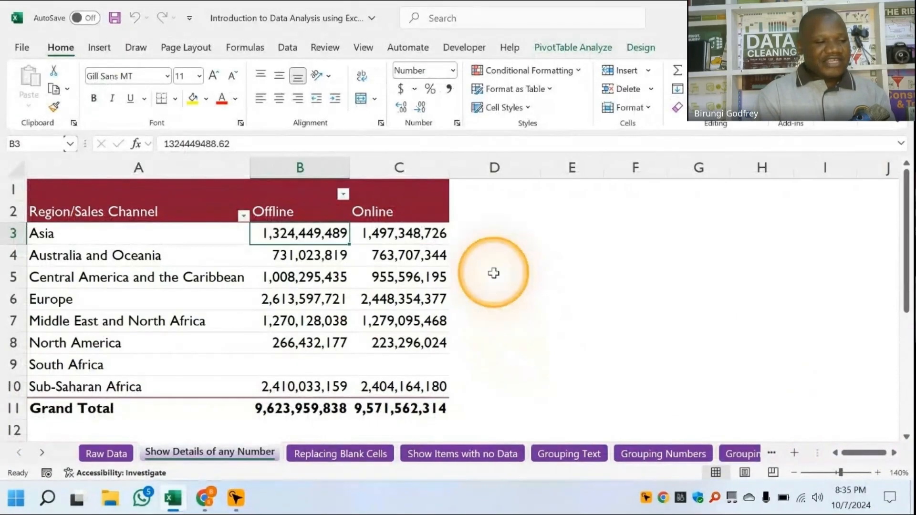
Drill down into the Offline value of Australia and Oceania to extract its source records to a new sheet.
click(288, 254)
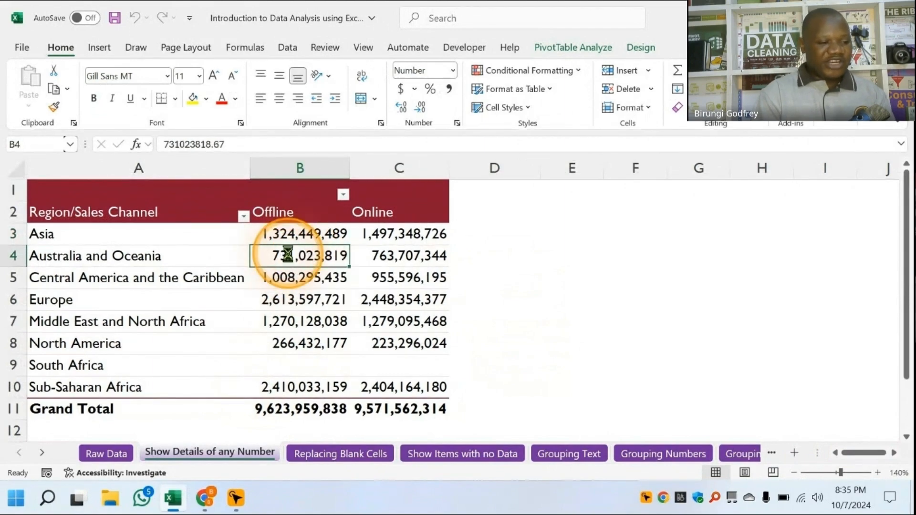
double_click(288, 254)
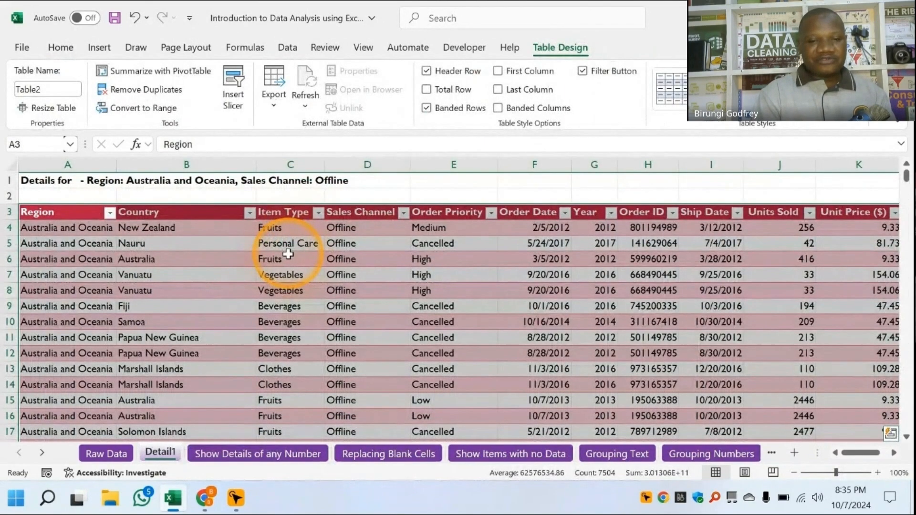
scroll(143, 289, down, 1)
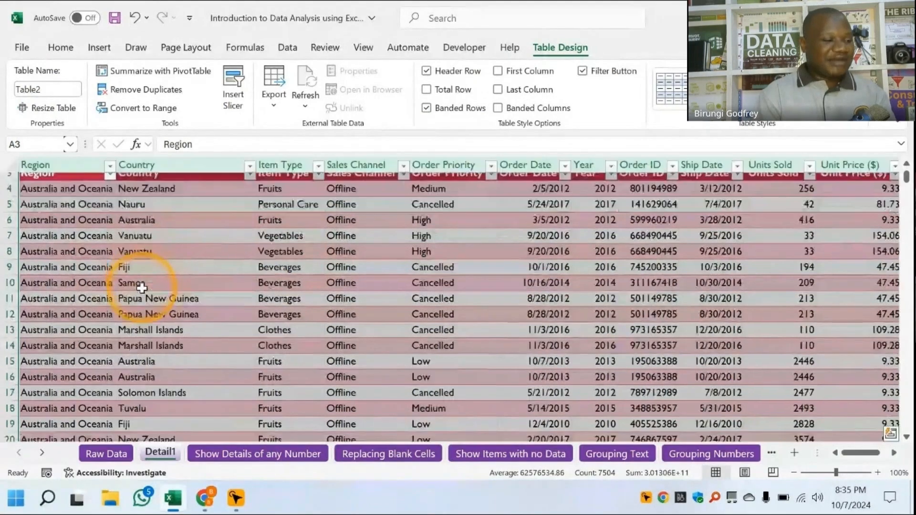
Look over the extracted Australia and Oceania records, and open the Replacing Blank Cells sheet to view its blank-cell example.
scroll(142, 288, up, 1)
drag(858, 453, 839, 456)
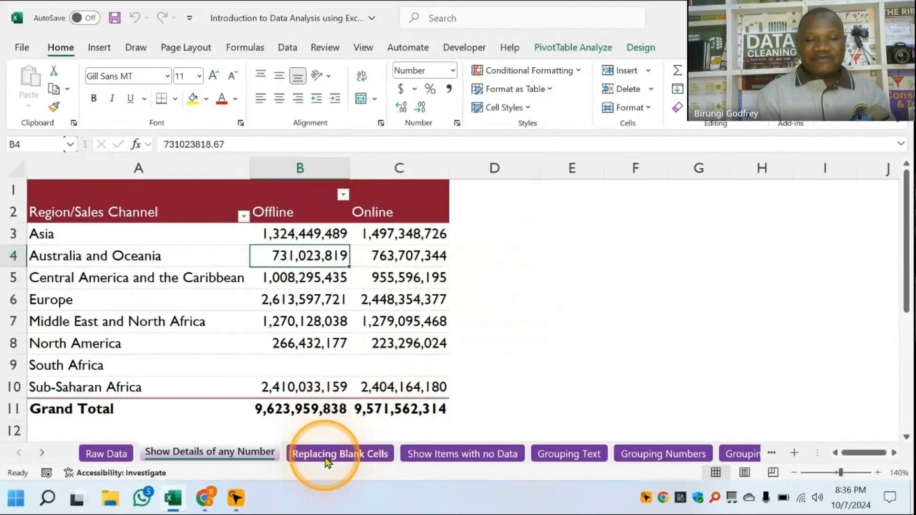
click(326, 458)
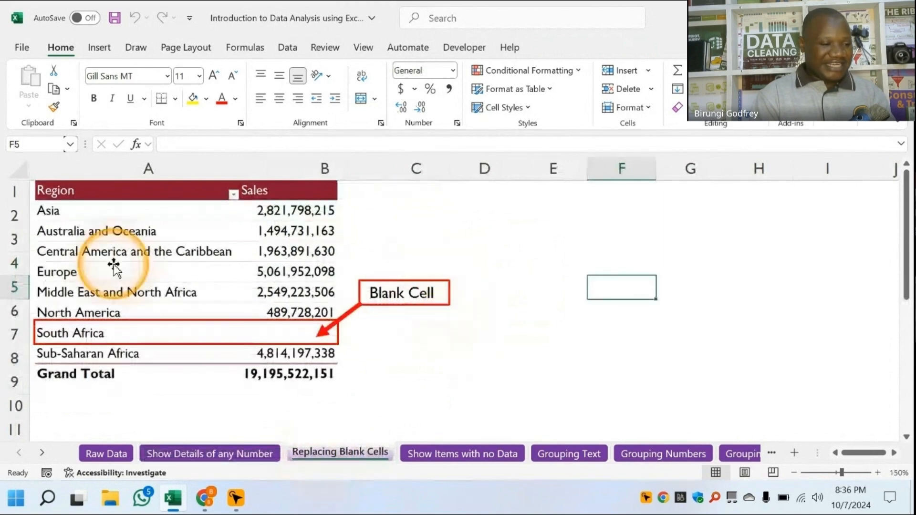
click(62, 191)
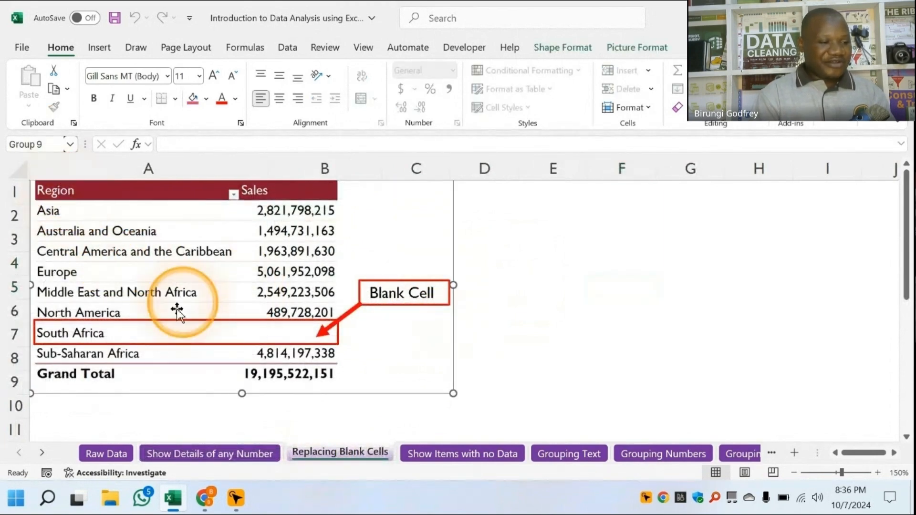
click(674, 282)
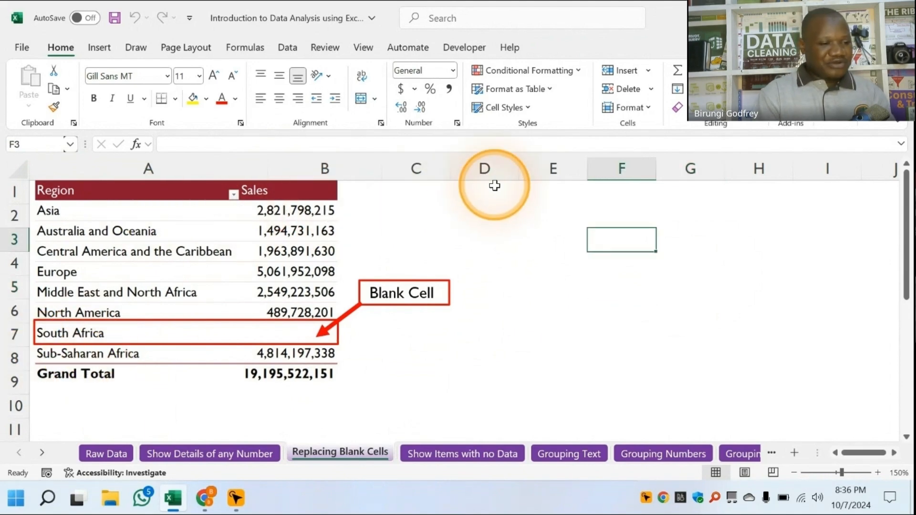
Insert a PivotTable based on Sales_Raw_Data at cell D1 of the Replacing Blank Cells sheet.
click(515, 191)
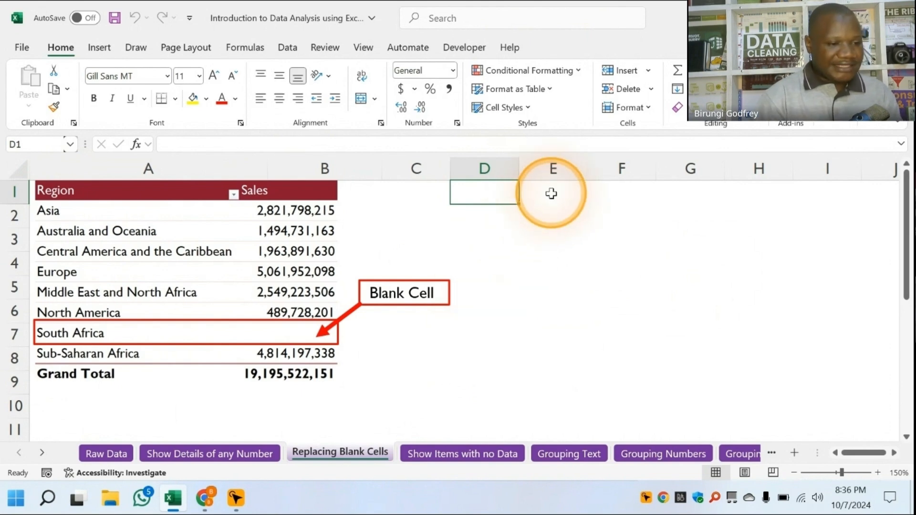
click(537, 191)
key(Left)
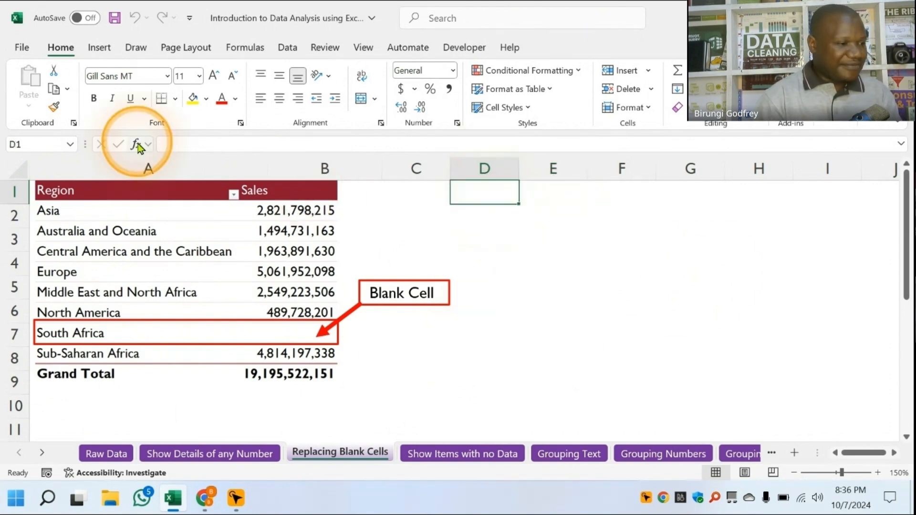
click(113, 54)
click(31, 80)
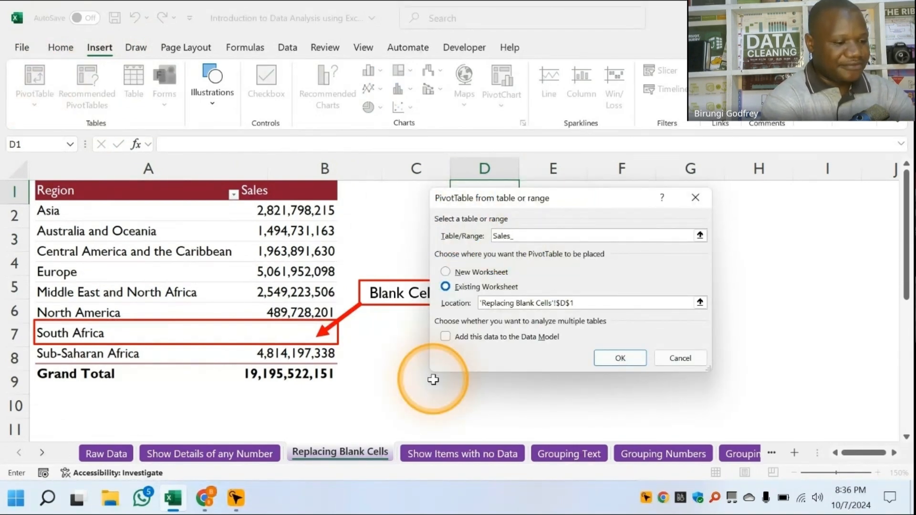
text(Sales_Raw_Data)
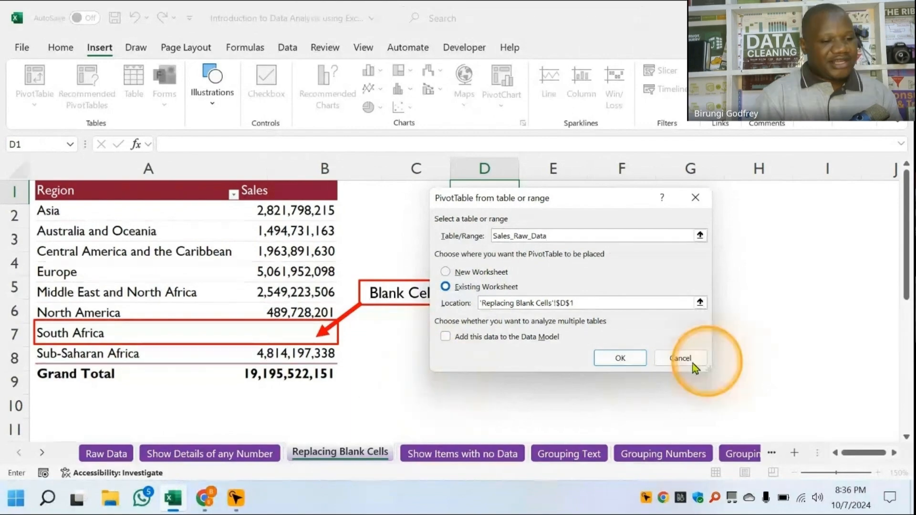
click(613, 364)
Build the PivotTable with Region as rows and Total Revenue ($) as summed values, and close the field list.
drag(501, 287, 768, 41)
drag(811, 277, 810, 441)
drag(840, 275, 883, 277)
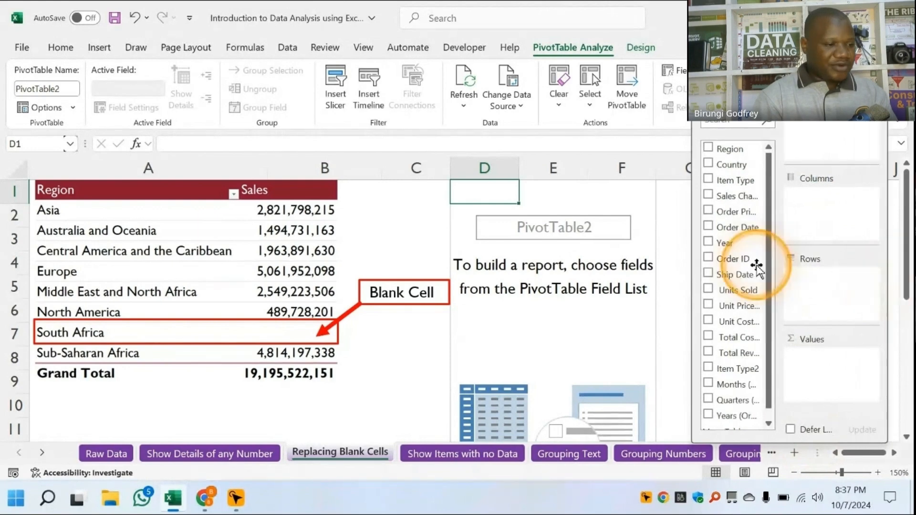
drag(732, 148, 822, 294)
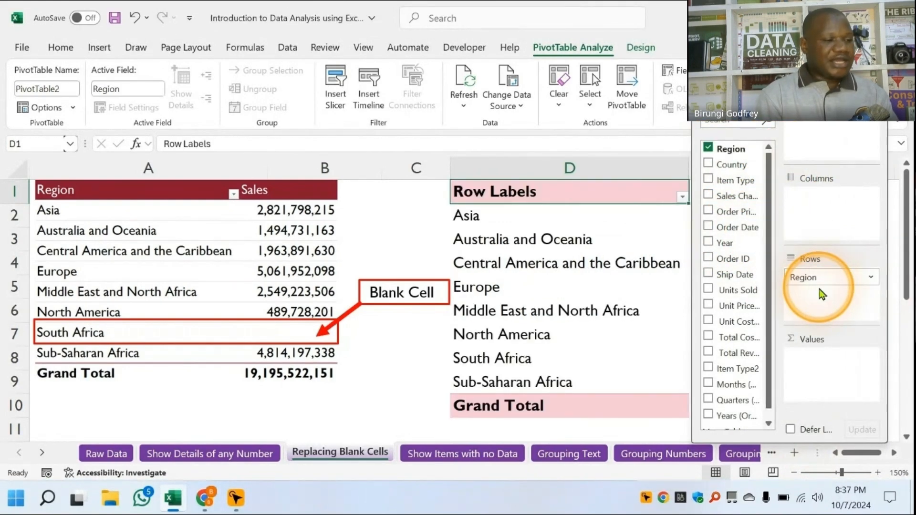
drag(825, 40, 302, 31)
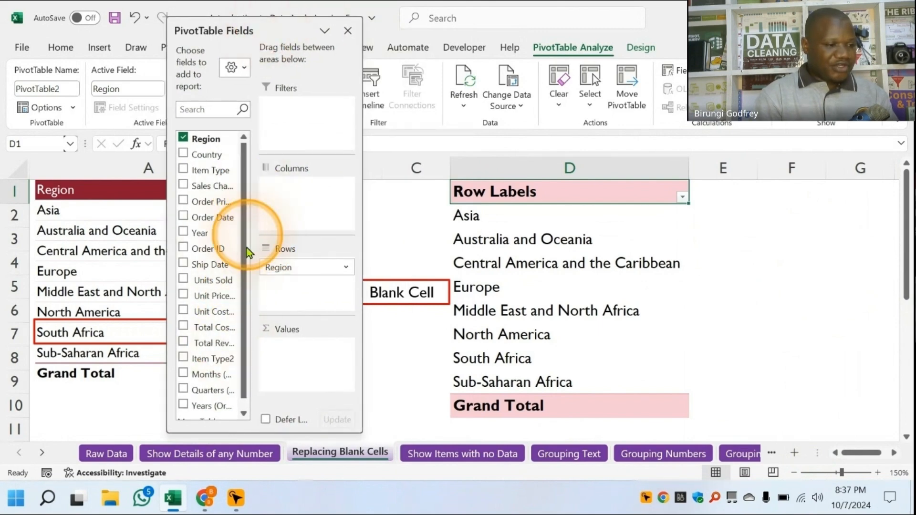
drag(362, 199, 436, 201)
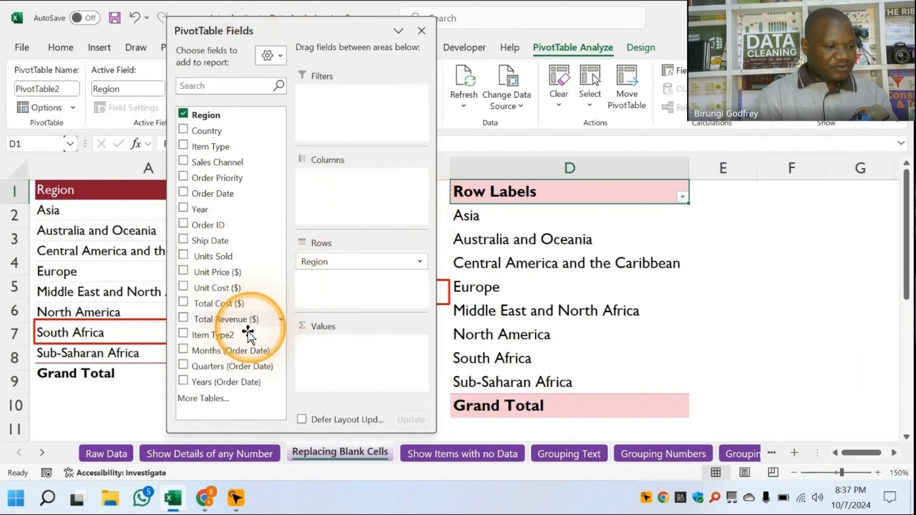
drag(235, 320, 361, 366)
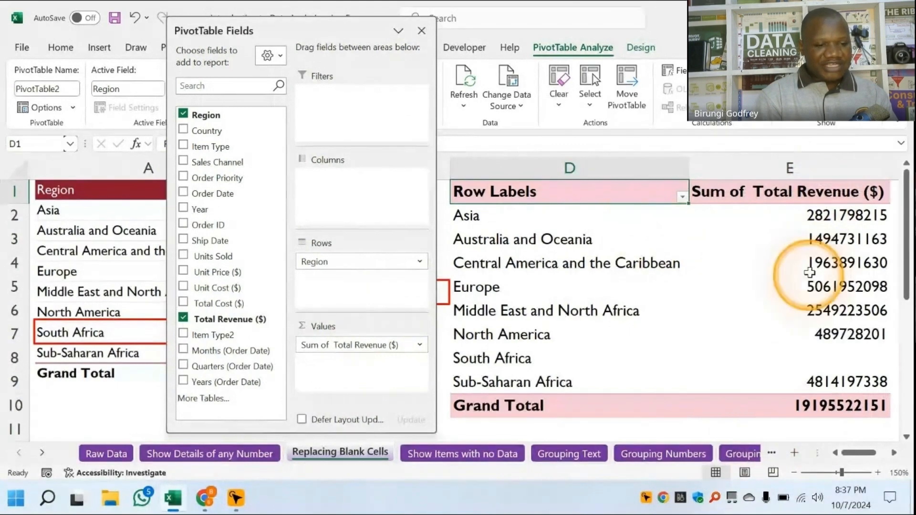
click(425, 32)
Set the new PivotTable's options so that empty cells show 0.
click(873, 355)
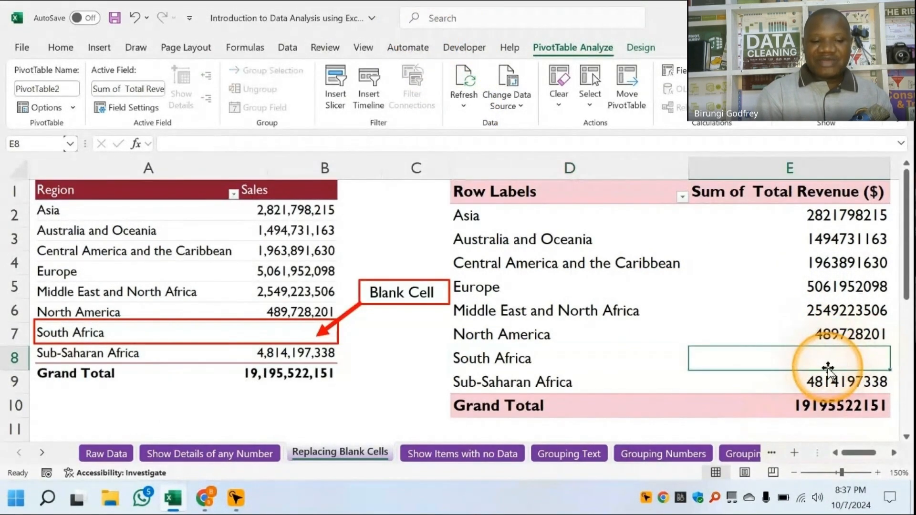
click(634, 265)
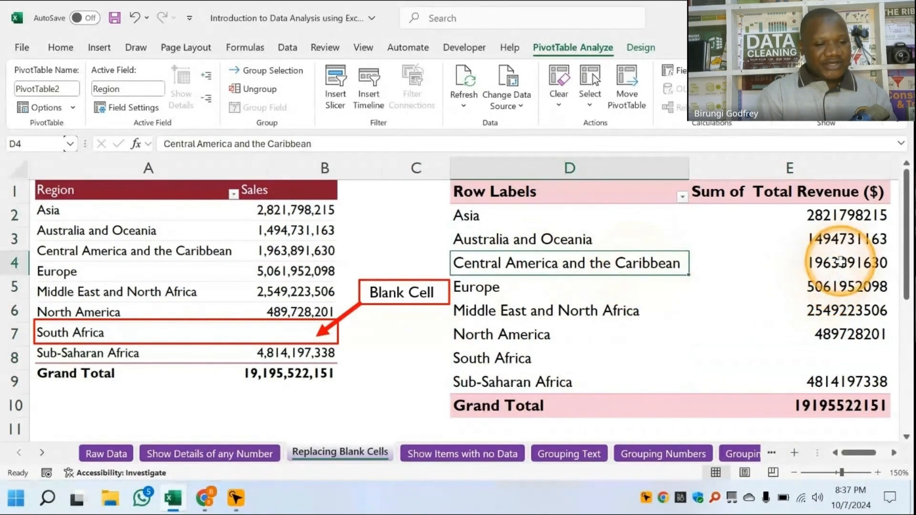
click(816, 262)
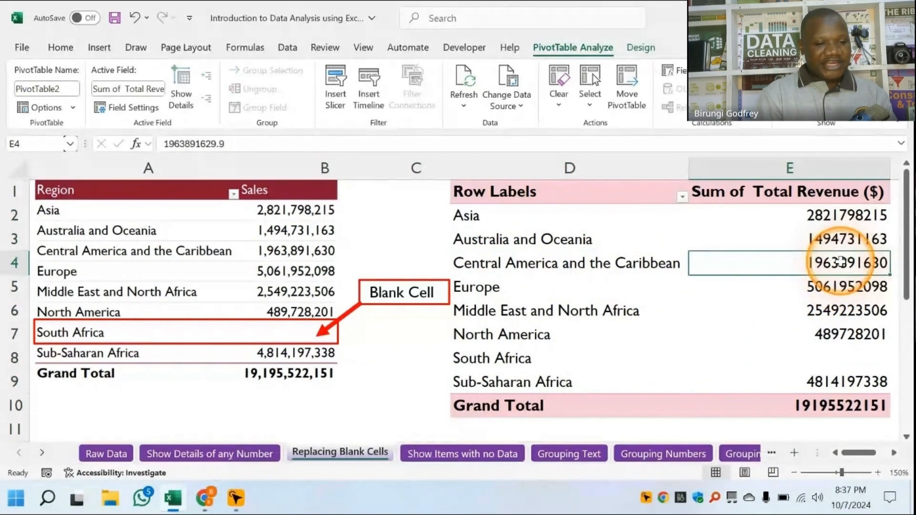
click(73, 108)
click(52, 131)
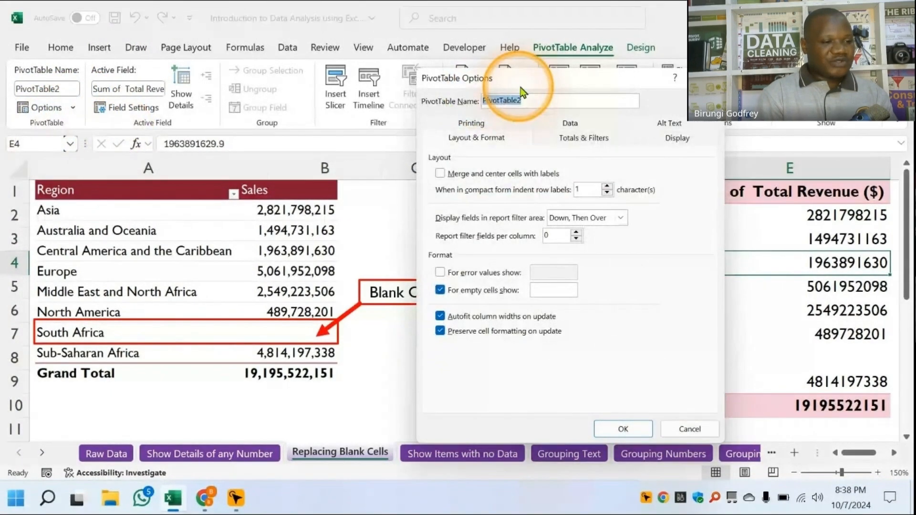
drag(530, 78, 425, 75)
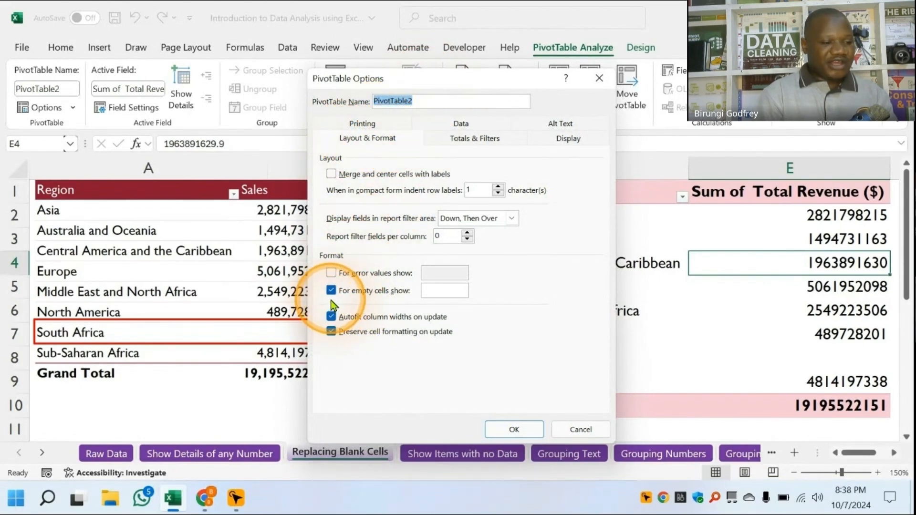
click(438, 289)
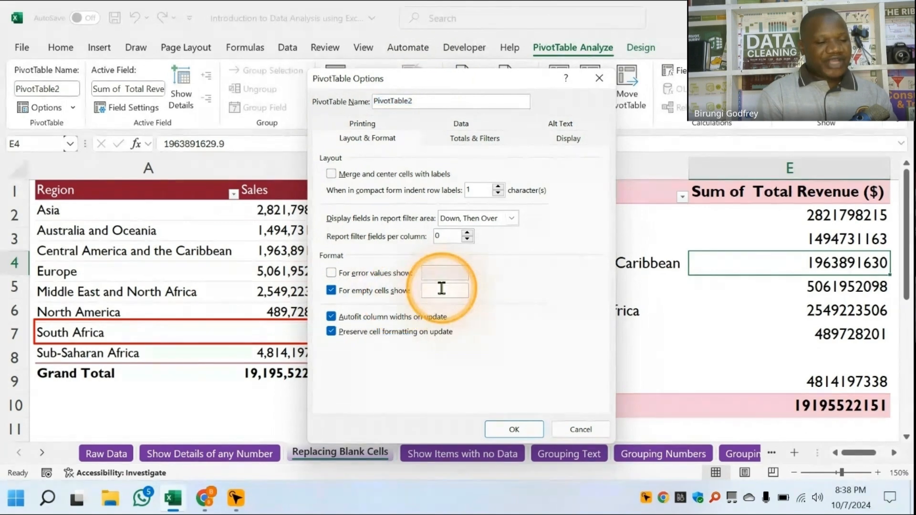
text(0)
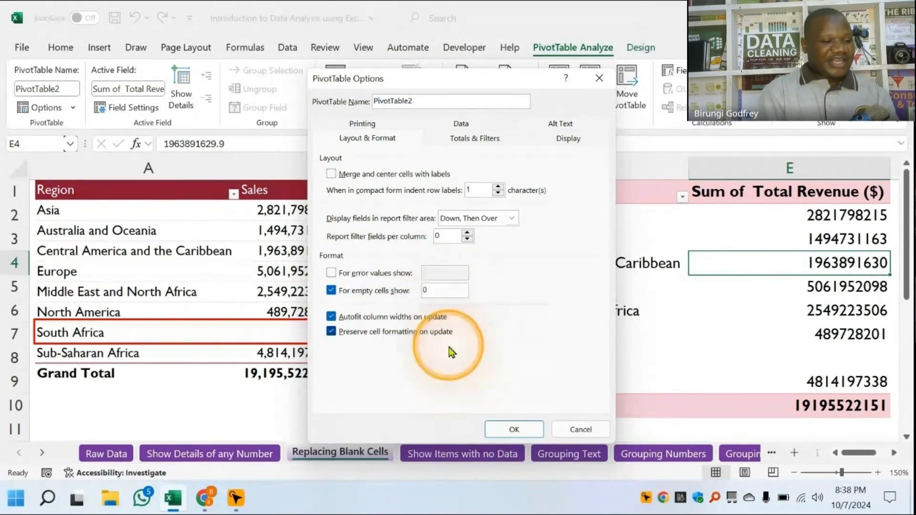
click(514, 432)
Select the South Africa row, D8:E8, to check its revenue value in the new PivotTable.
click(410, 214)
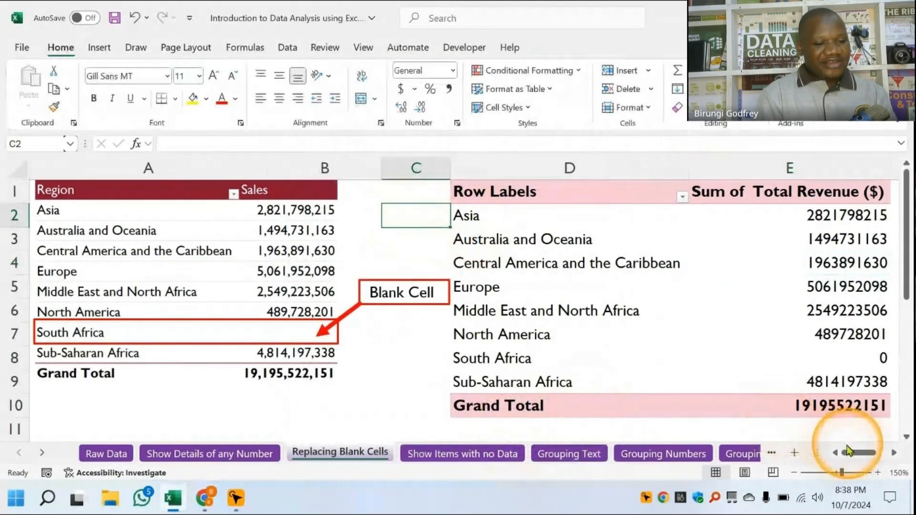
drag(858, 453, 873, 456)
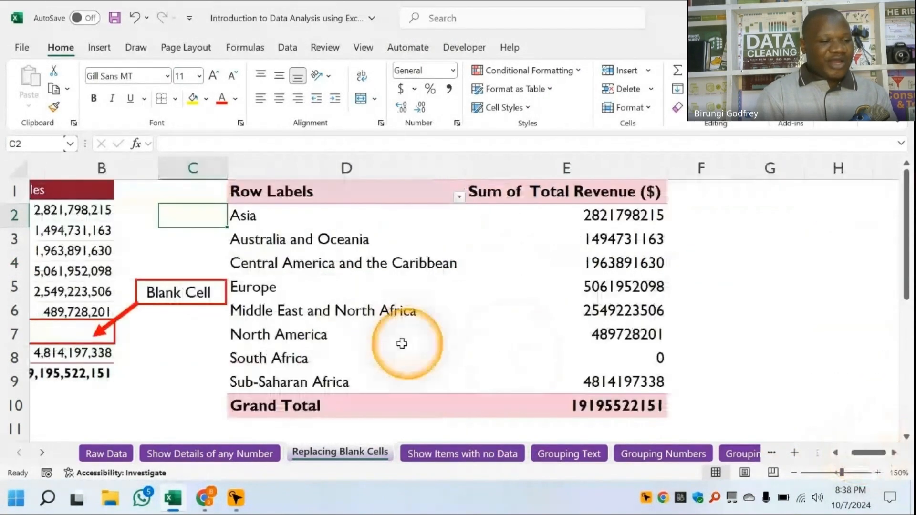
click(237, 359)
click(633, 356)
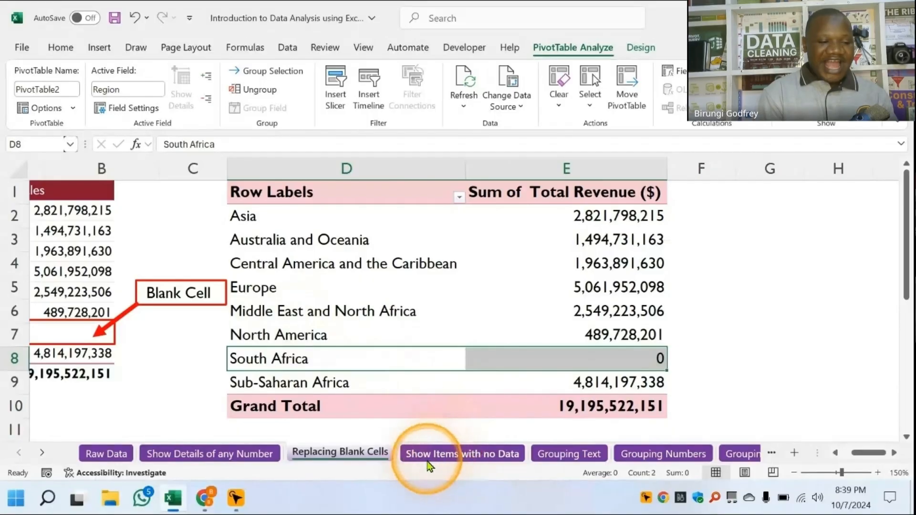
Insert a PivotTable based on Sales_Raw_Data at cell D1 of the Show Items with no Data sheet.
click(455, 454)
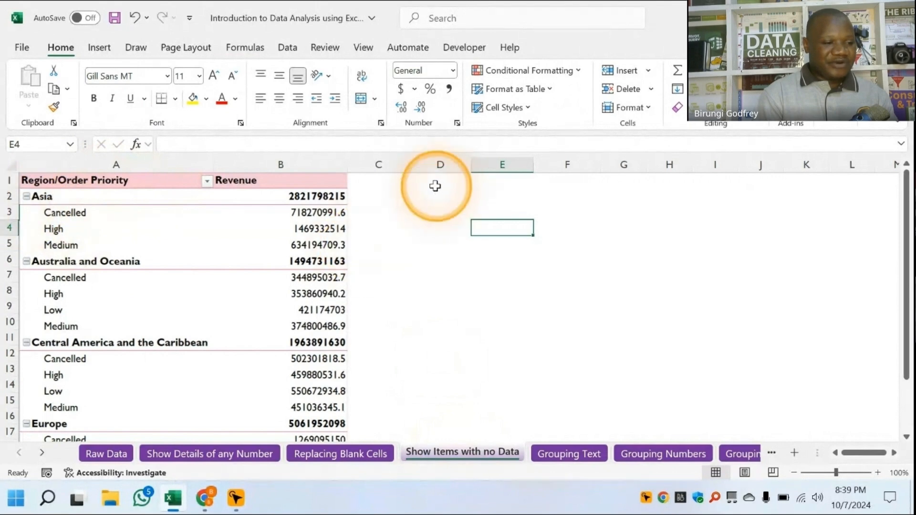
click(415, 185)
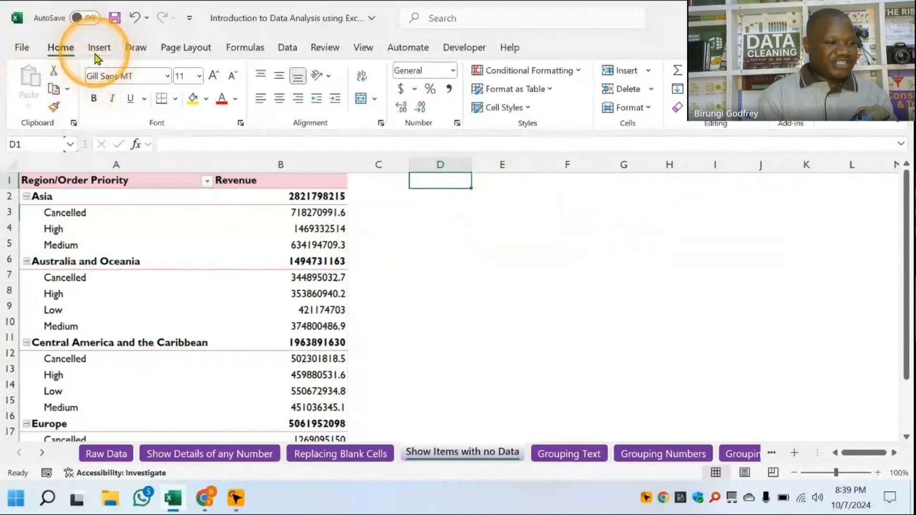
click(99, 47)
click(30, 80)
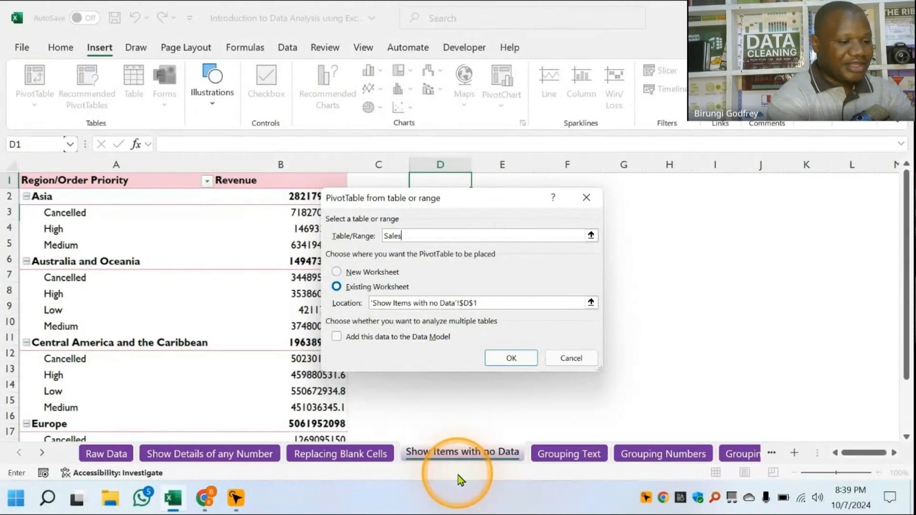
text(_Data)
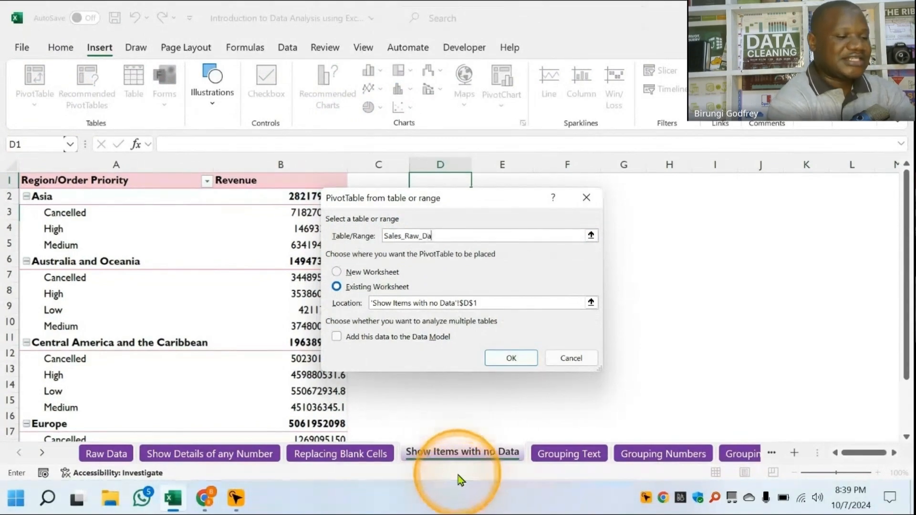
key(Return)
Build the PivotTable with Region and Order Priority nested as rows and Total Revenue ($) as values.
drag(285, 29, 732, 32)
drag(651, 118, 774, 272)
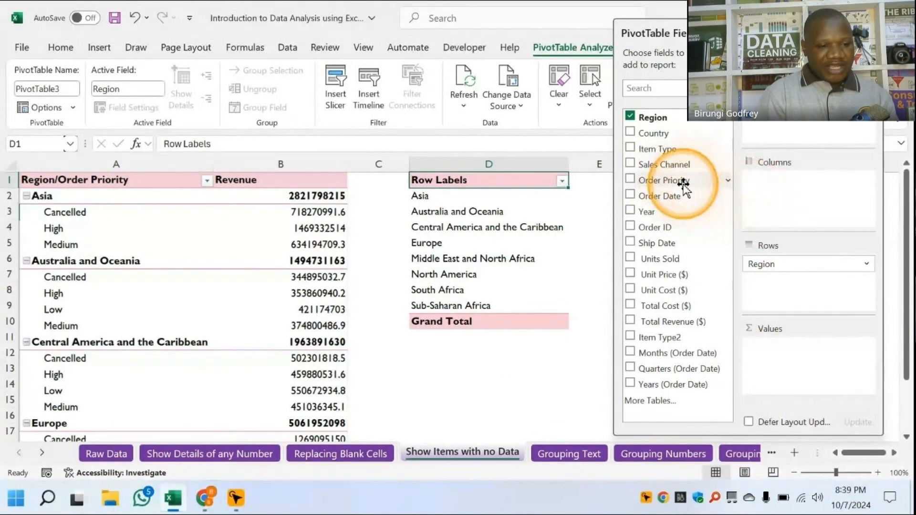
drag(655, 181, 791, 293)
drag(791, 293, 791, 294)
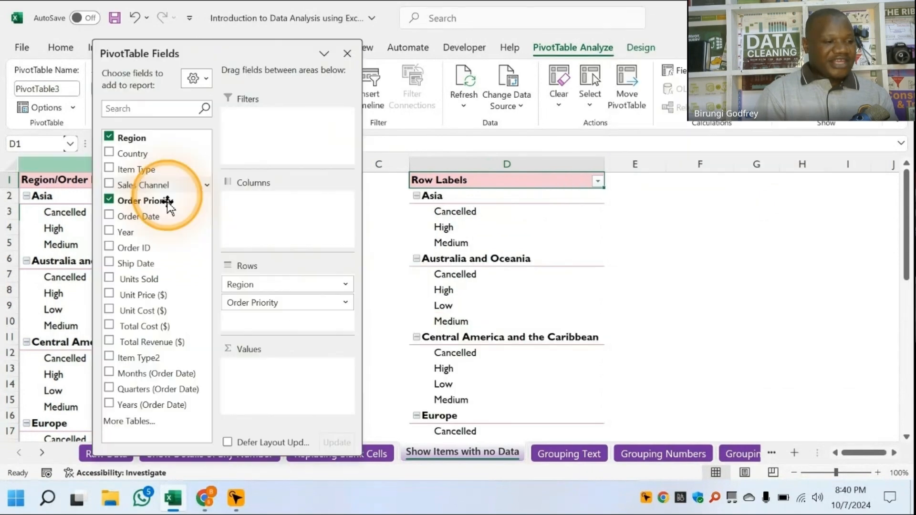
drag(143, 343, 283, 382)
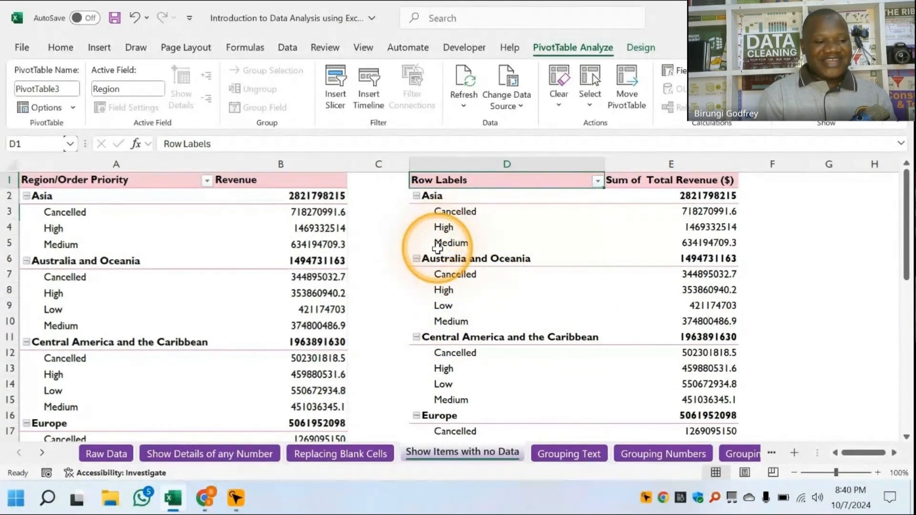
Set the Order Priority field of the new PivotTable to show items with no data.
click(441, 229)
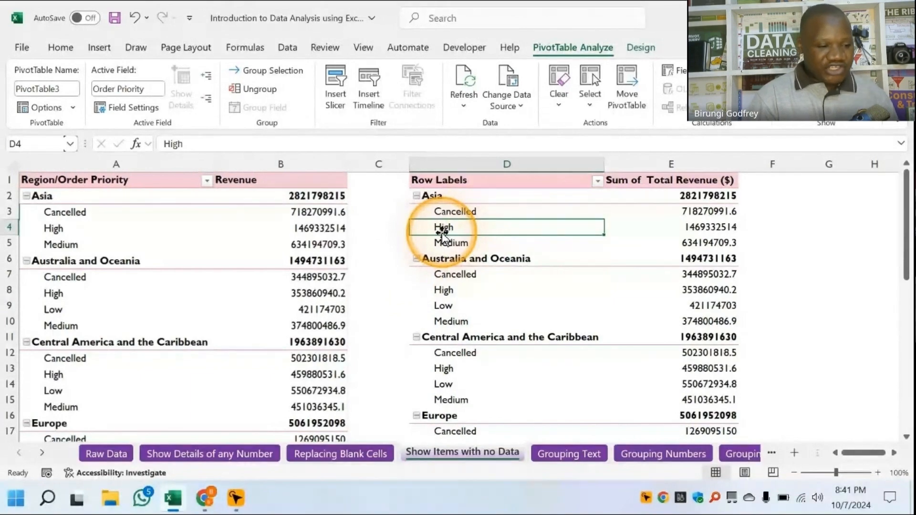
scroll(558, 328, down, 2)
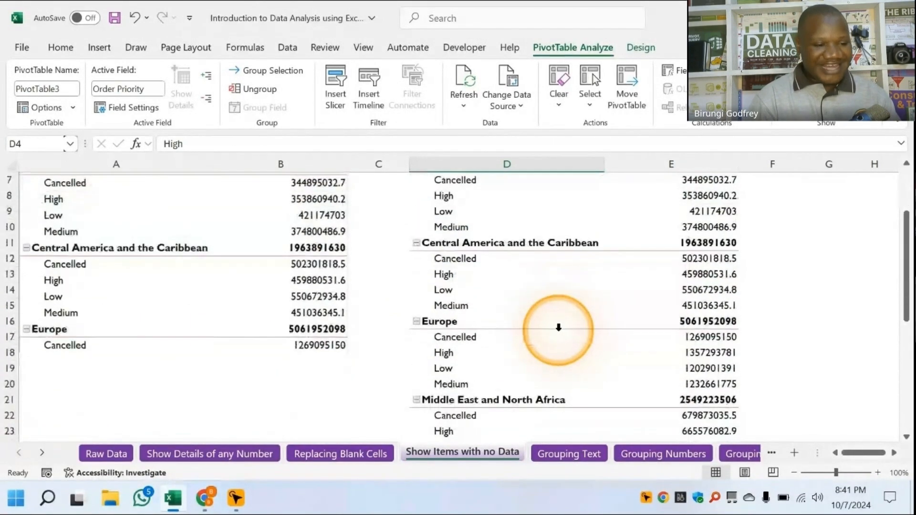
scroll(558, 329, down, 1)
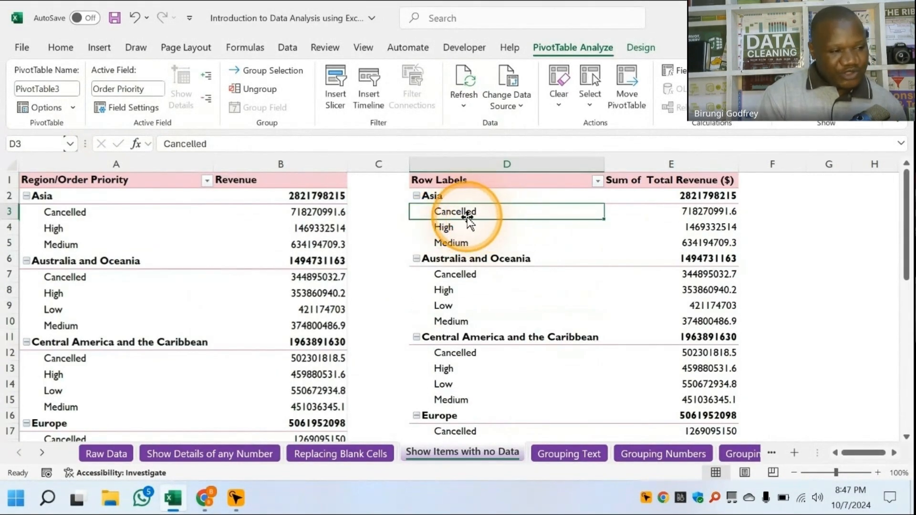
click(119, 109)
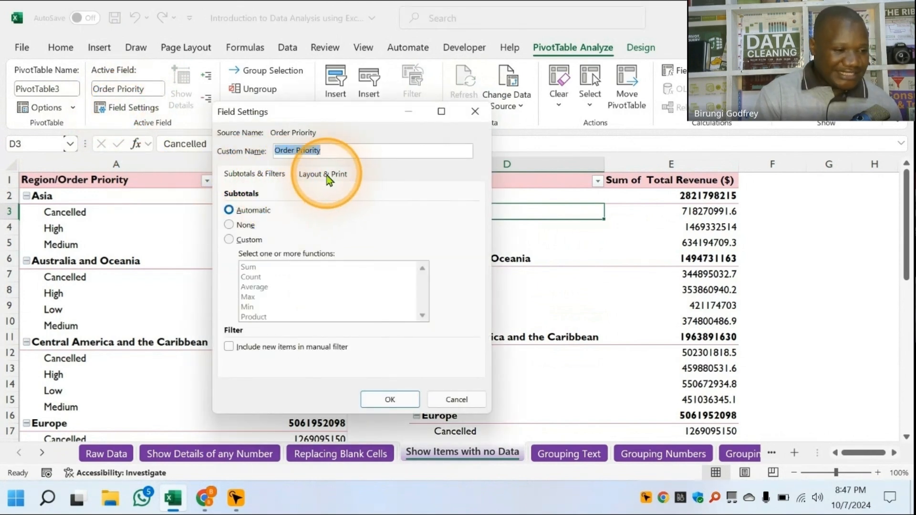
click(324, 176)
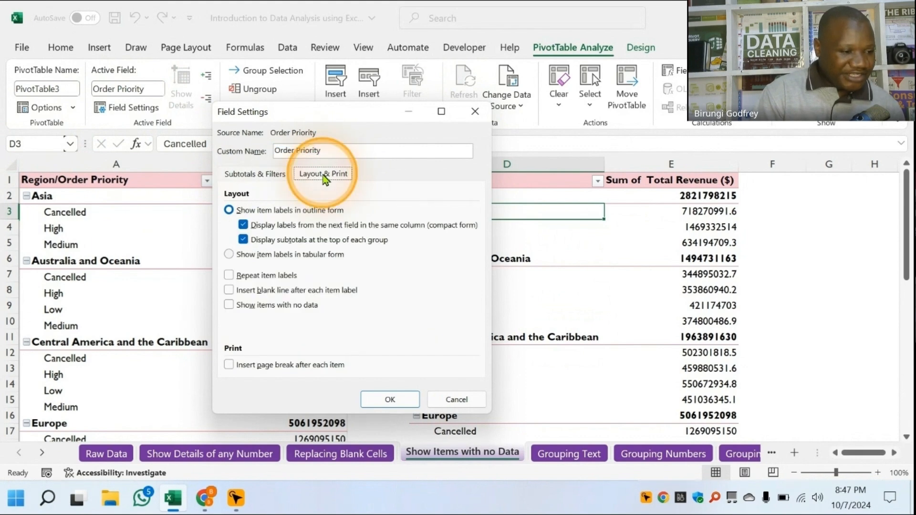
click(229, 306)
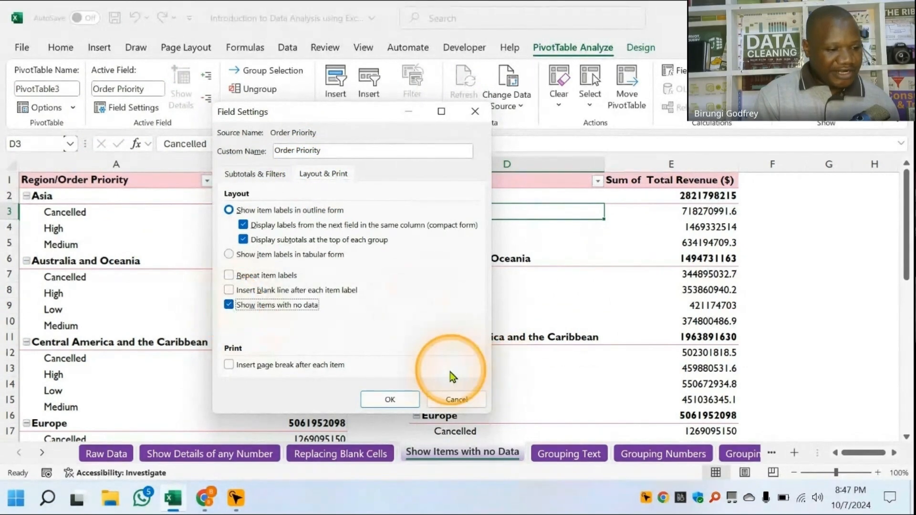
click(388, 399)
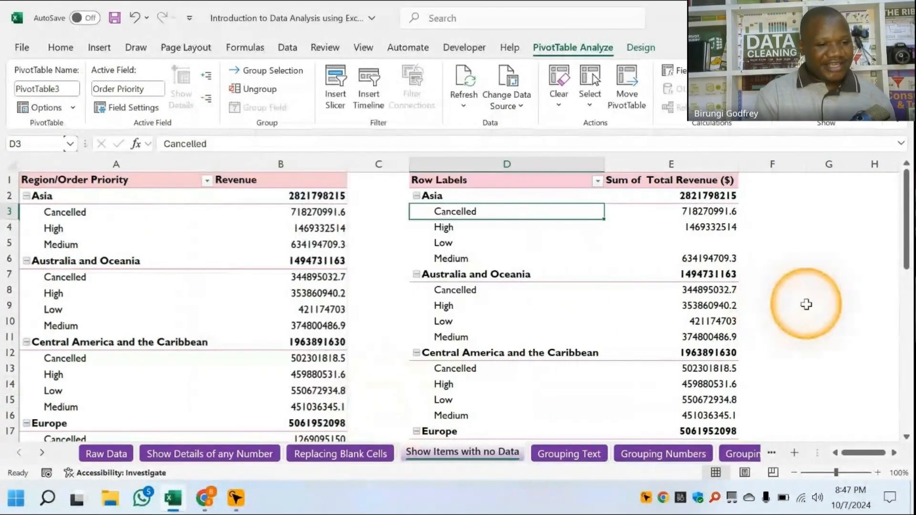
Check the Low order priority row among Asia's items in the new PivotTable.
click(811, 305)
click(519, 244)
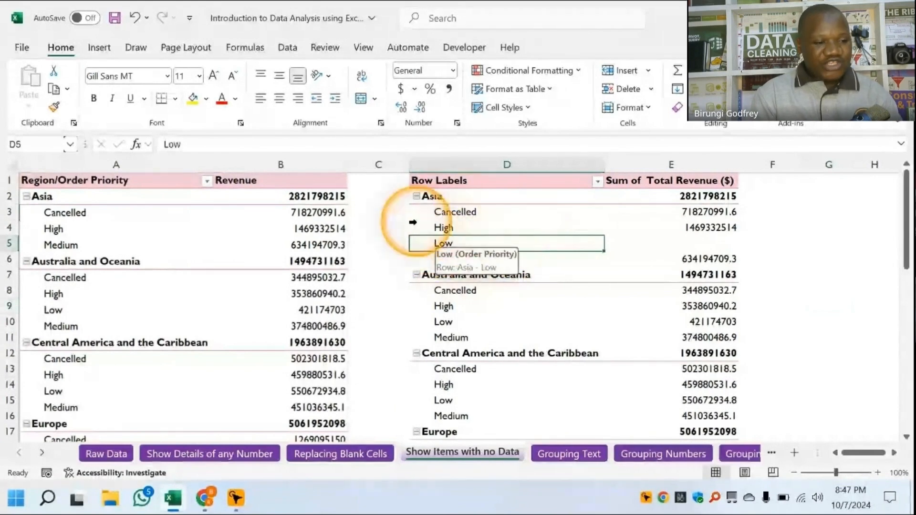
drag(424, 211, 426, 253)
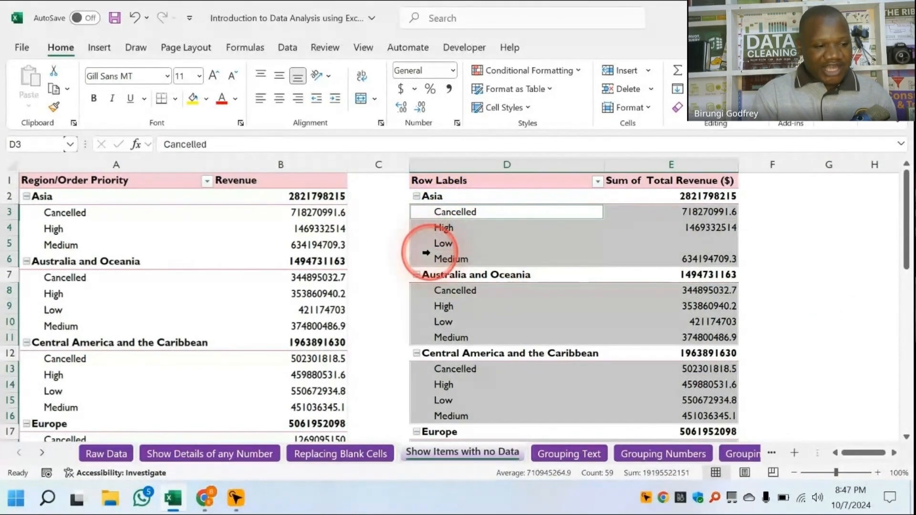
click(443, 244)
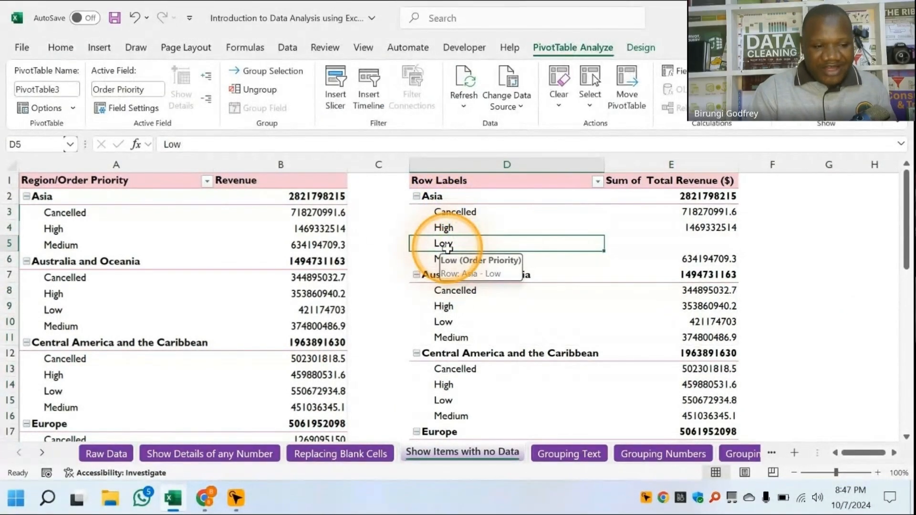
Set the new PivotTable's options so that its empty cells, such as Asia's Low revenue in E5, show 0.
click(709, 242)
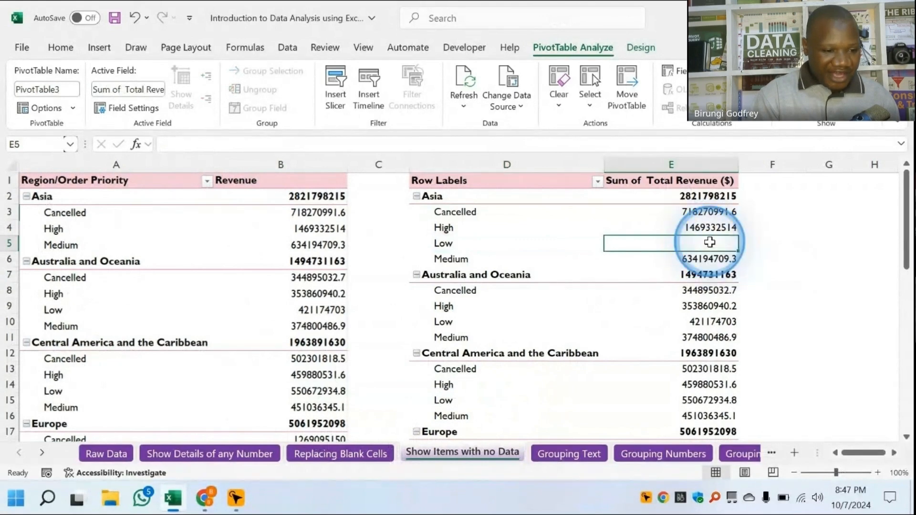
right_click(709, 243)
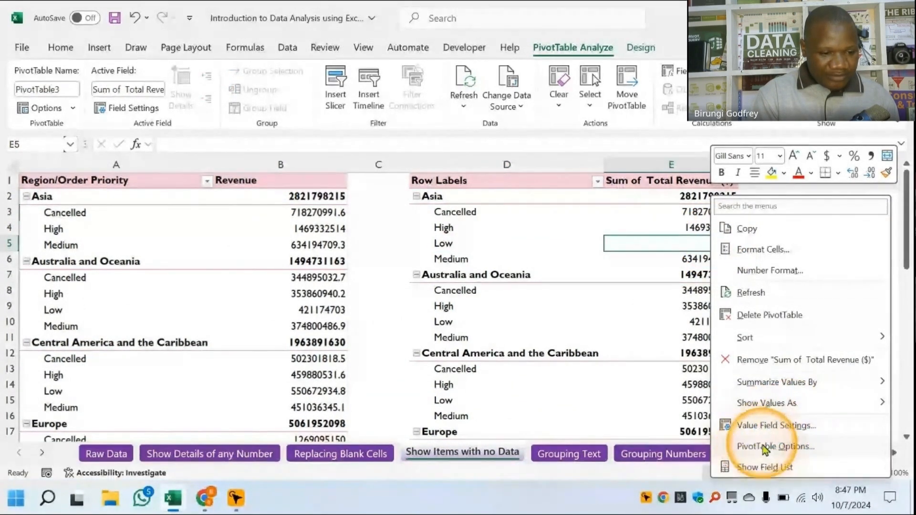
click(765, 446)
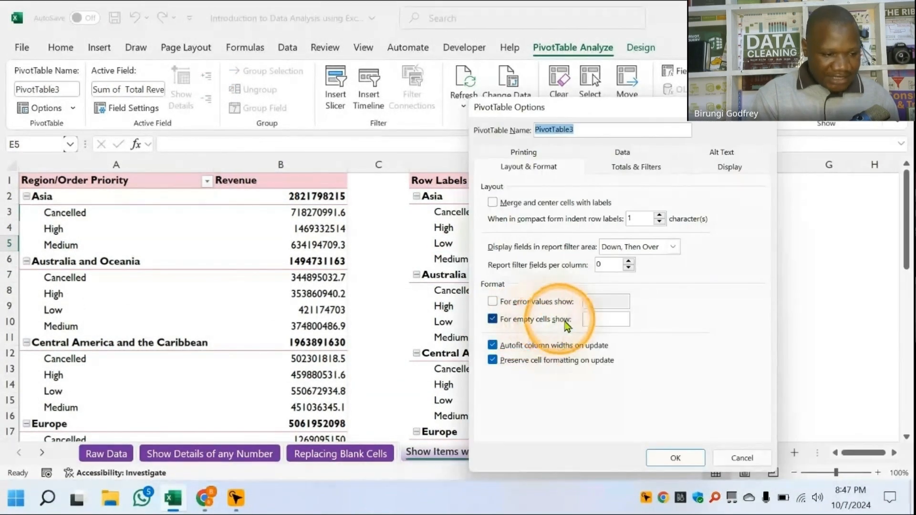
click(597, 321)
text(0)
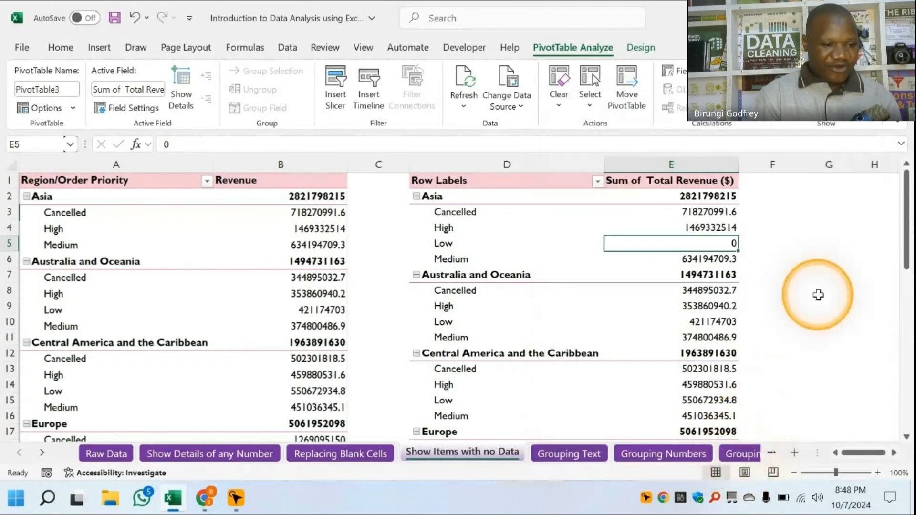
click(824, 276)
click(698, 210)
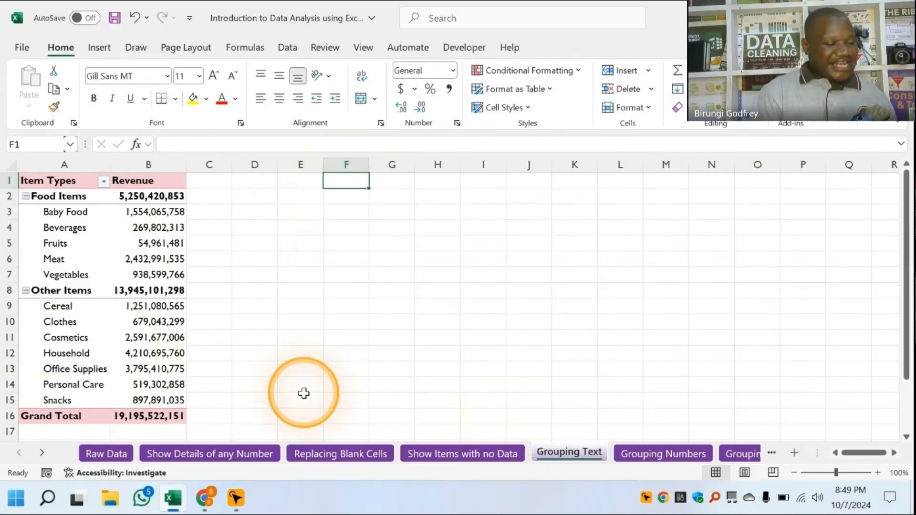
Insert a PivotTable at cell D1 of the Grouping Text sheet, beside the existing grouped item types report.
click(334, 261)
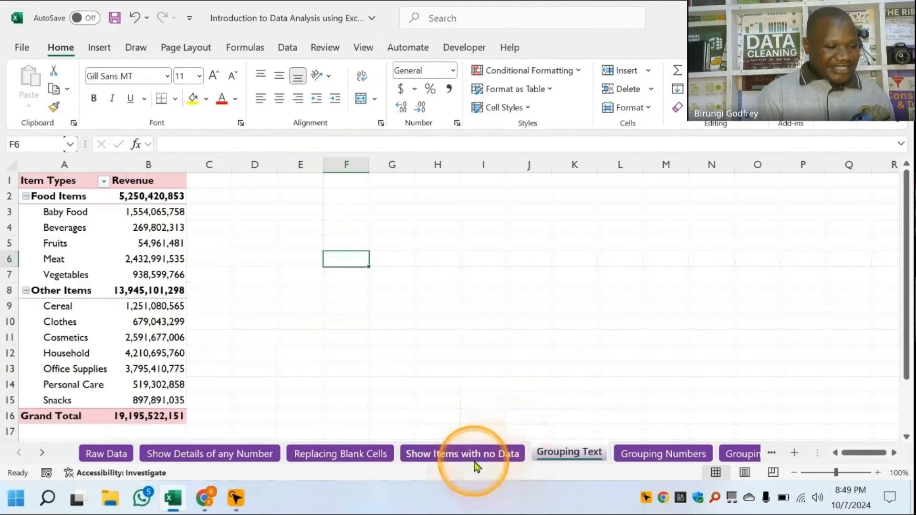
drag(43, 181, 158, 285)
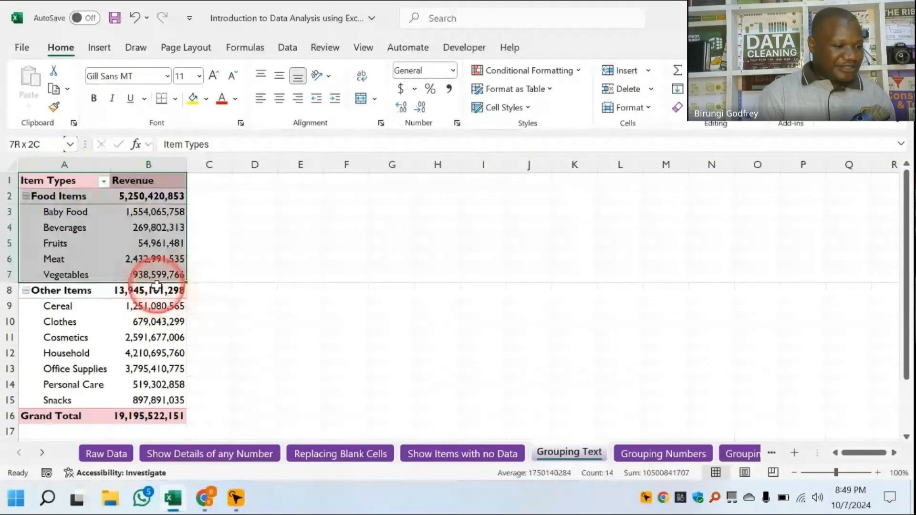
click(254, 183)
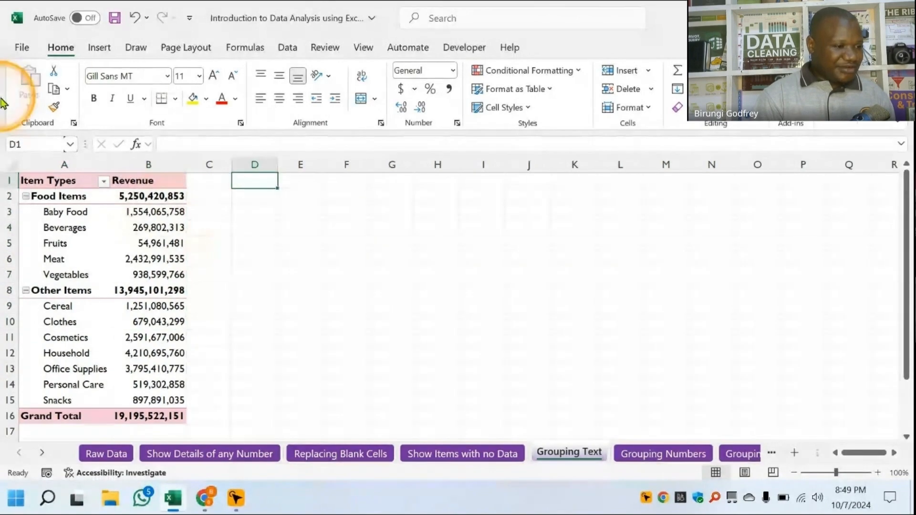
click(99, 48)
click(35, 81)
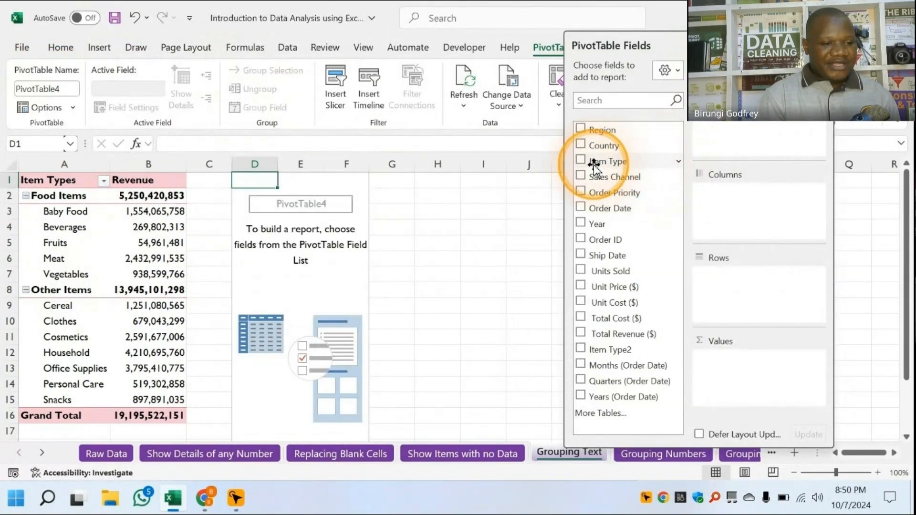
Build the PivotTable with Item Type as rows and Total Revenue ($) as values.
drag(597, 164, 737, 290)
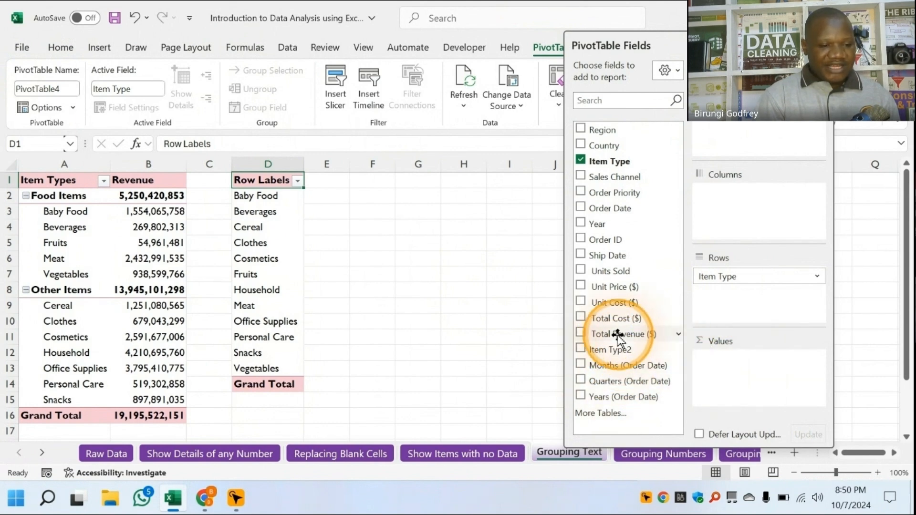
drag(615, 333, 791, 364)
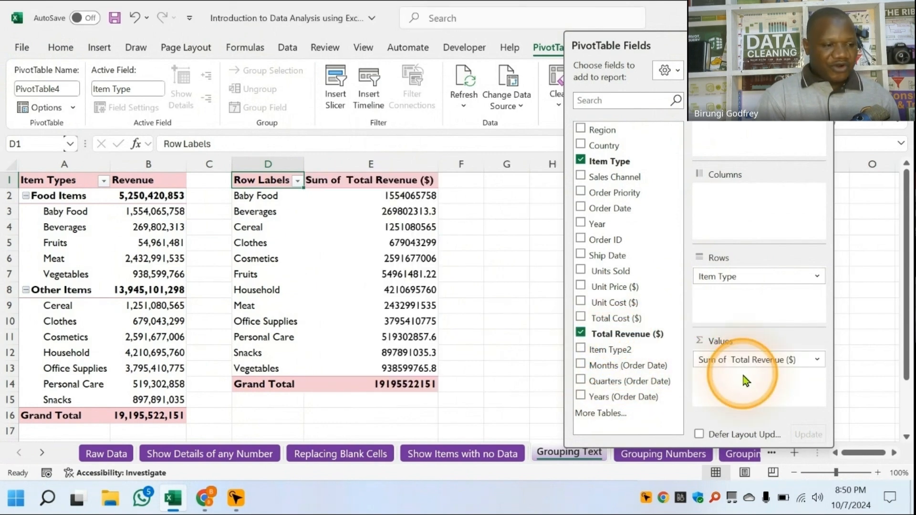
click(388, 210)
Select the item type labels in D2:D13 to review which ones are food items.
drag(267, 195, 269, 370)
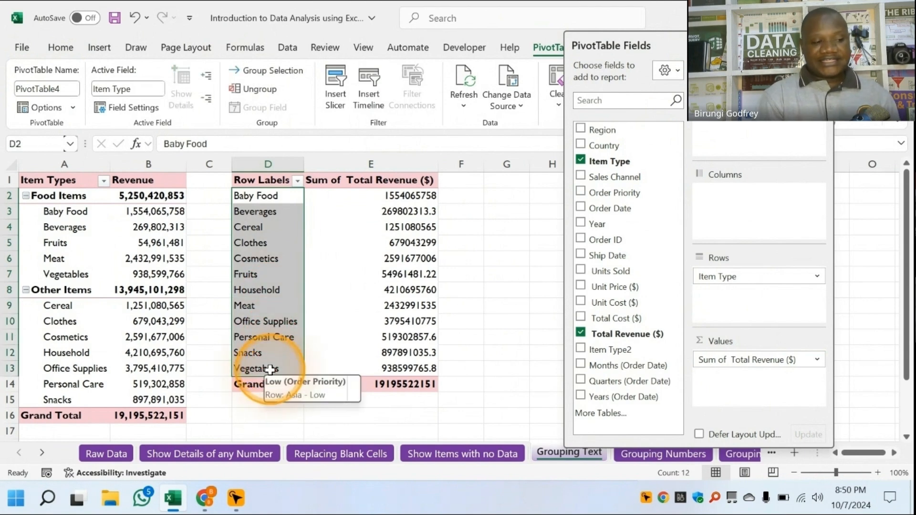
click(259, 238)
click(260, 206)
Group Baby Food, Beverages, Cereal, Fruits, Meat, Snacks and Vegetables together in the new PivotTable's row labels.
click(259, 215)
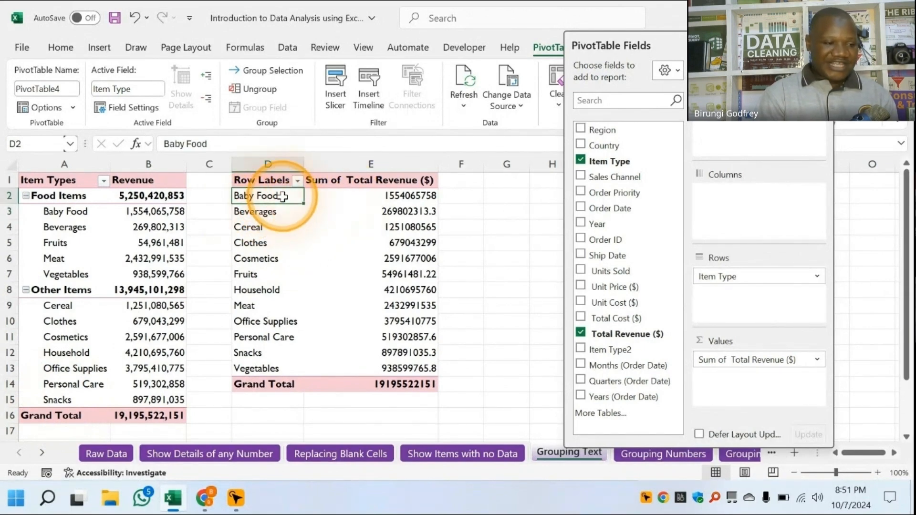
ctrl+click(258, 213)
ctrl+click(255, 227)
ctrl+click(257, 274)
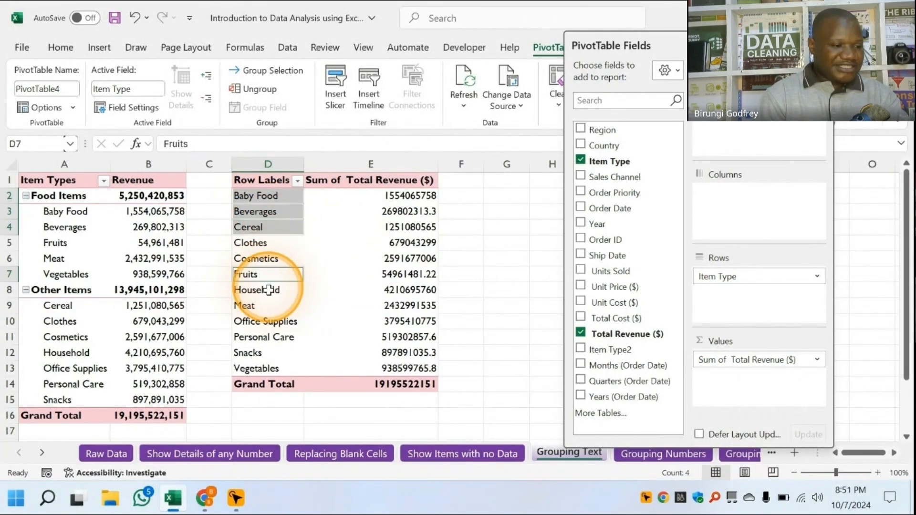
ctrl+click(259, 306)
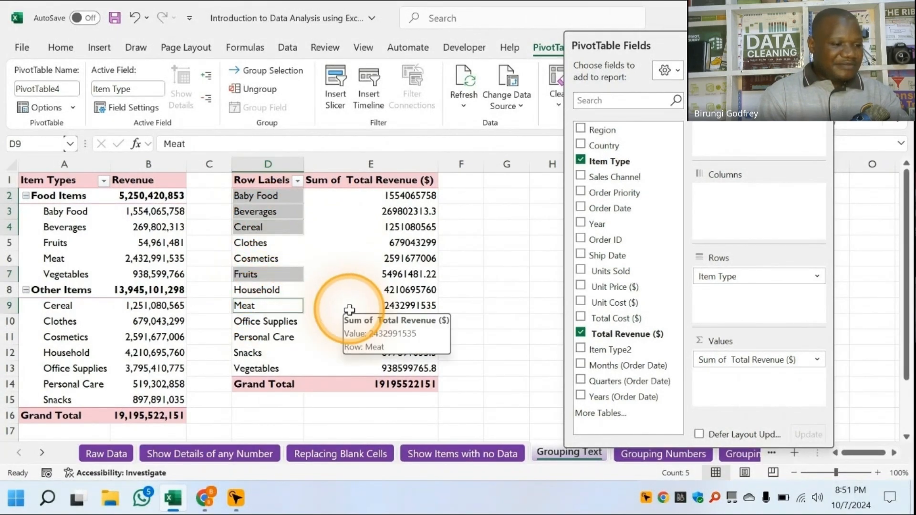
ctrl+click(259, 369)
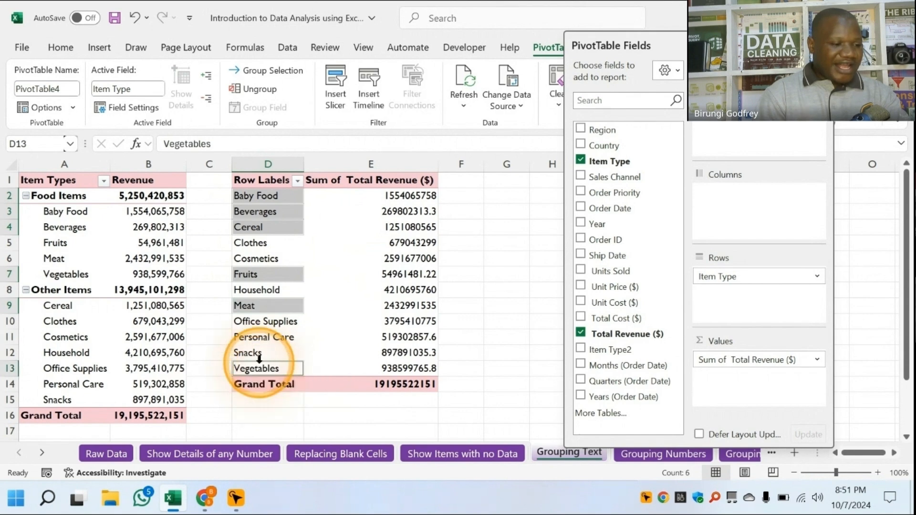
ctrl+click(259, 353)
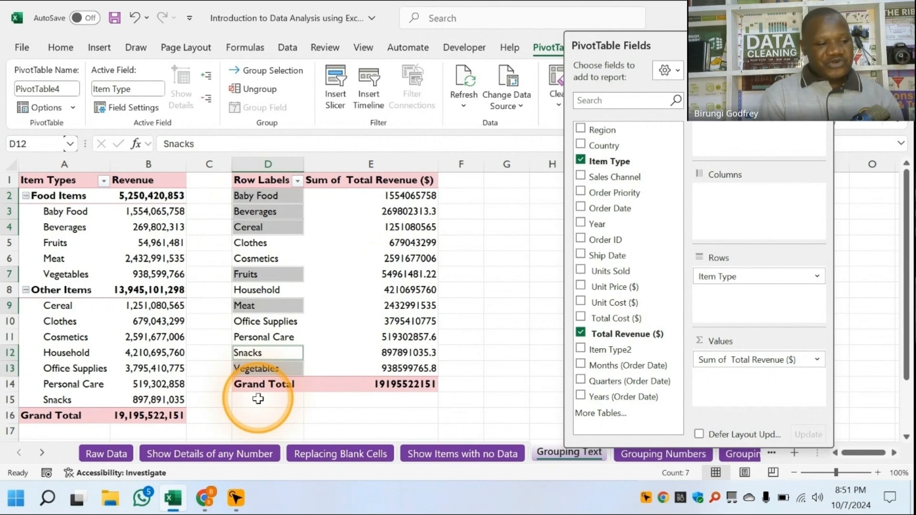
right_click(269, 376)
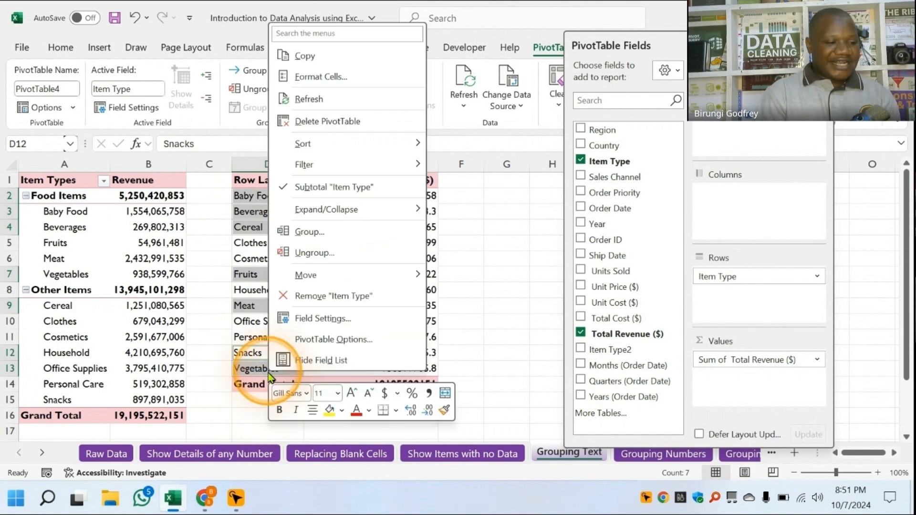
click(313, 234)
scroll(270, 290, down, 4)
scroll(285, 292, up, 3)
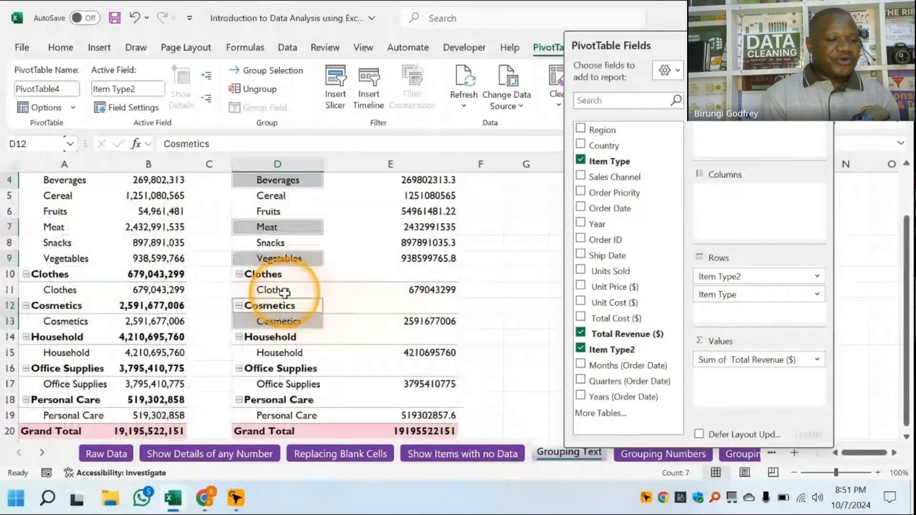
scroll(285, 293, up, 1)
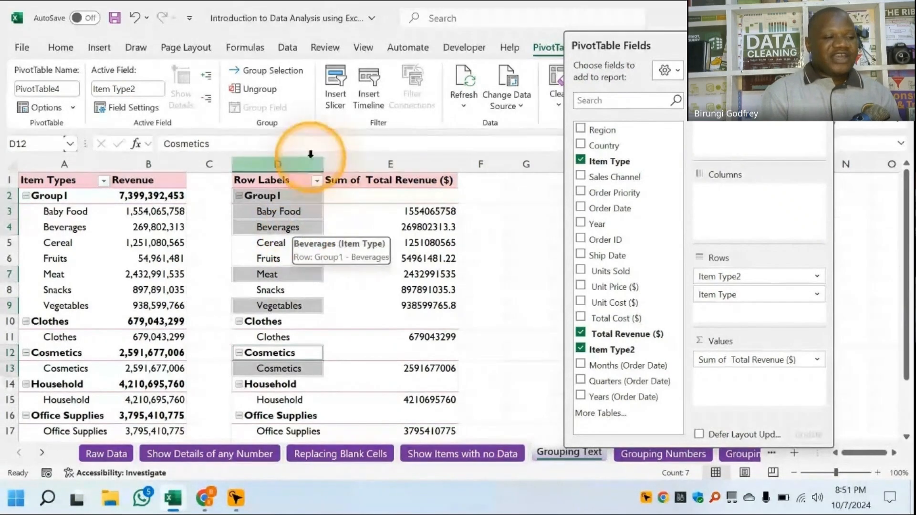
Rename the Group1 label in cell D2 as Food Items Only.
click(290, 199)
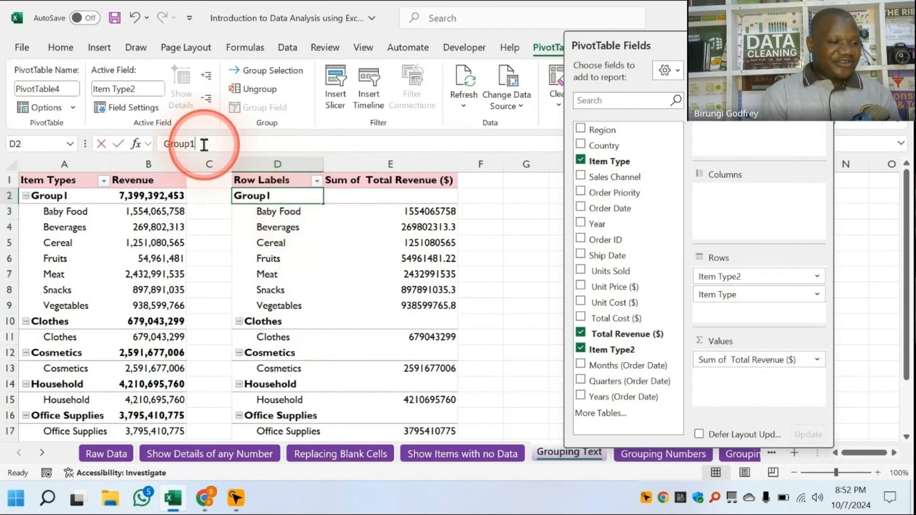
drag(202, 143, 95, 145)
mouse_move(170, 499)
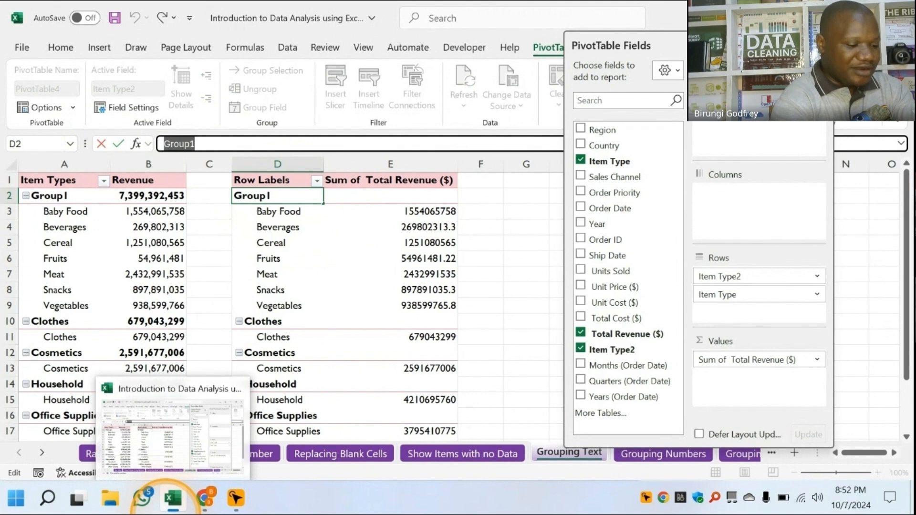
text(Food Ite)
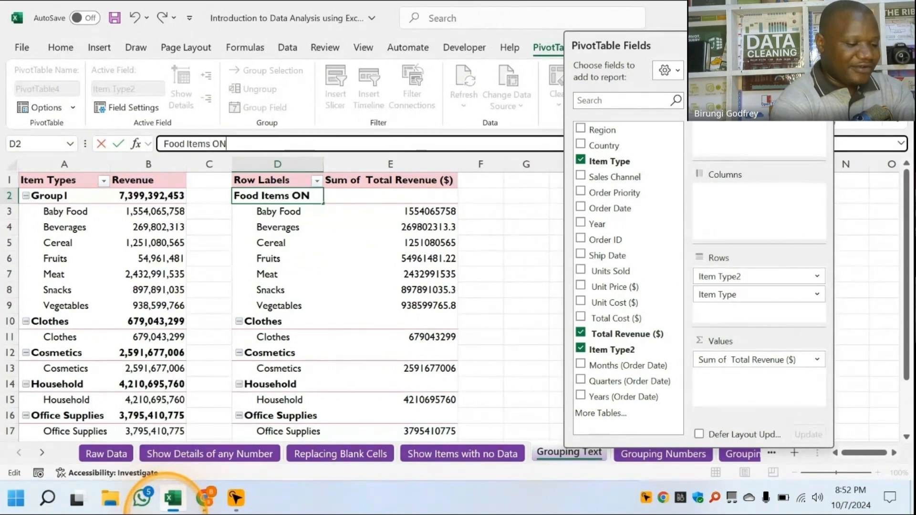
text(ms On)
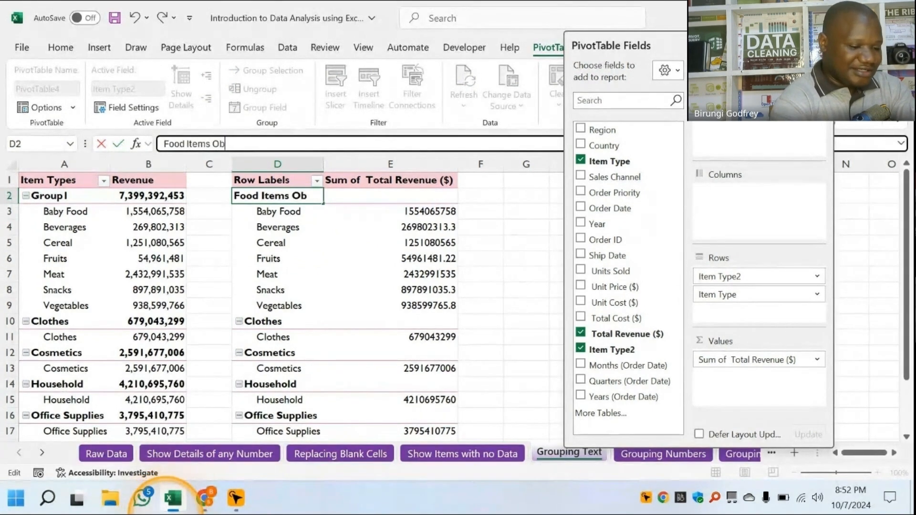
text(ly)
key(Return)
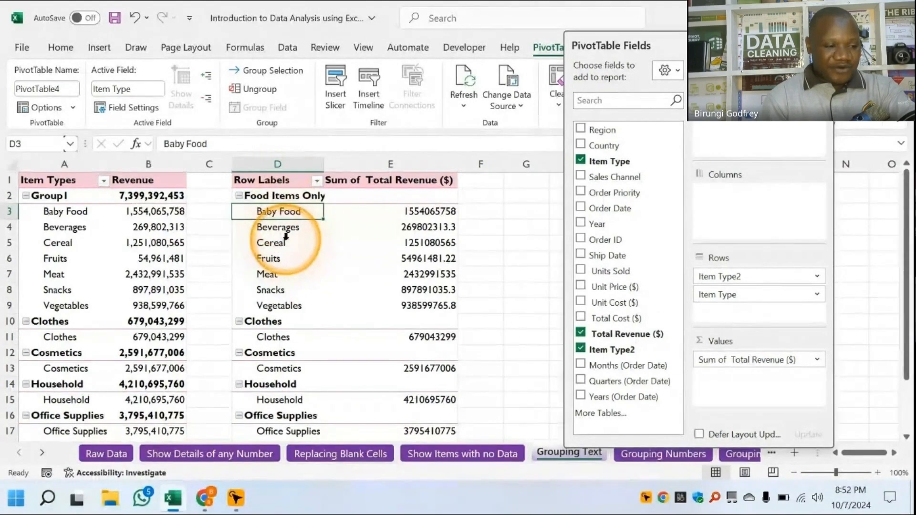
Group Clothes, Cosmetics, Household, Office Supplies and Personal Care together in the new PivotTable's row labels.
scroll(312, 314, down, 1)
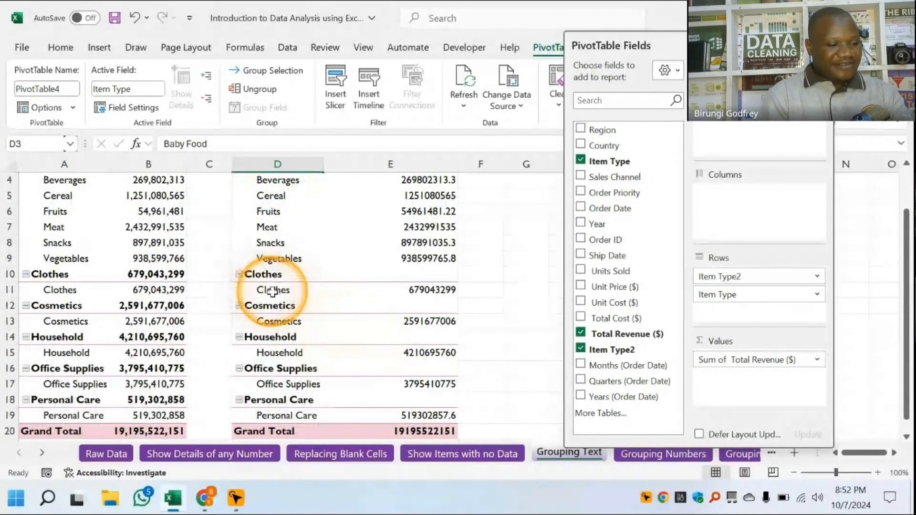
click(272, 289)
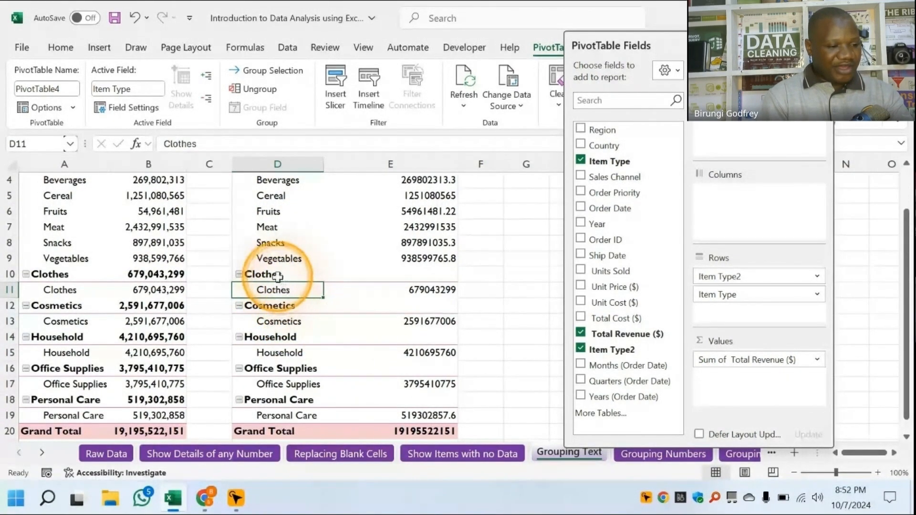
drag(277, 276, 267, 415)
right_click(267, 415)
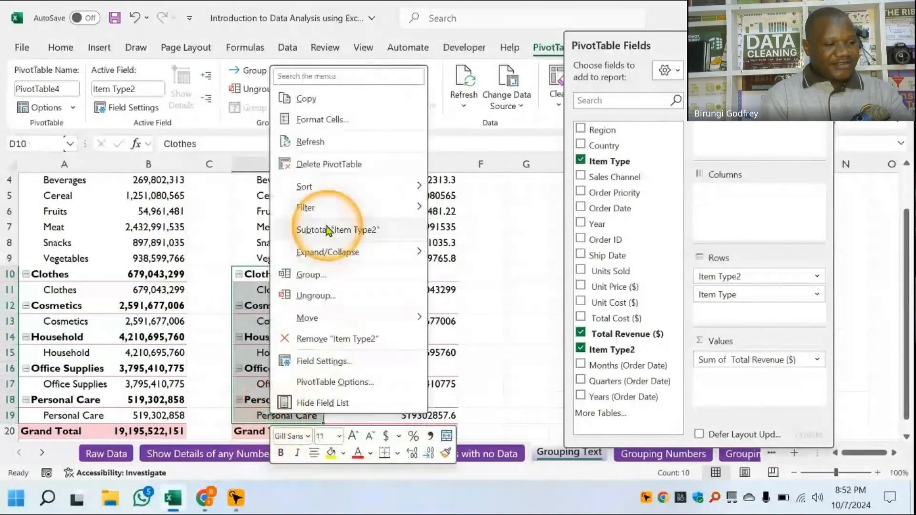
click(305, 275)
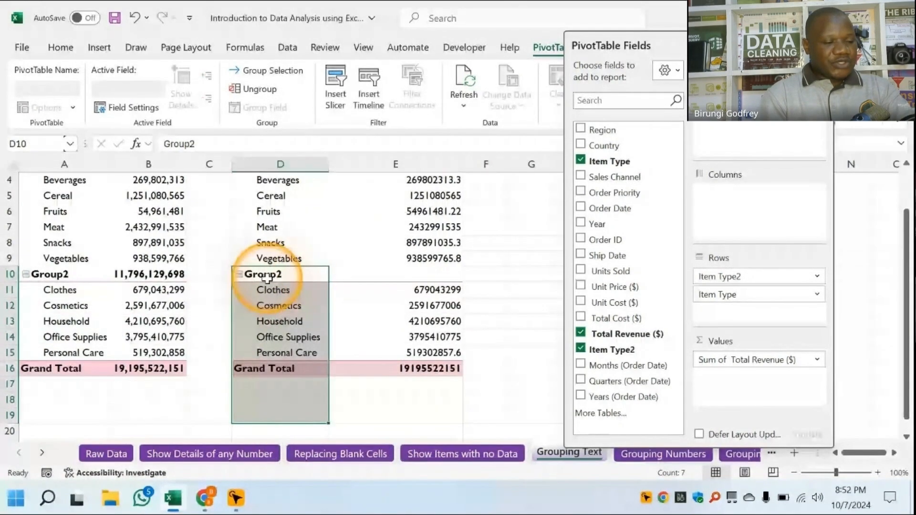
Rename the Group2 label in cell D10 as Other Itmes and select the grouped food items in D3:D9 for review.
click(252, 275)
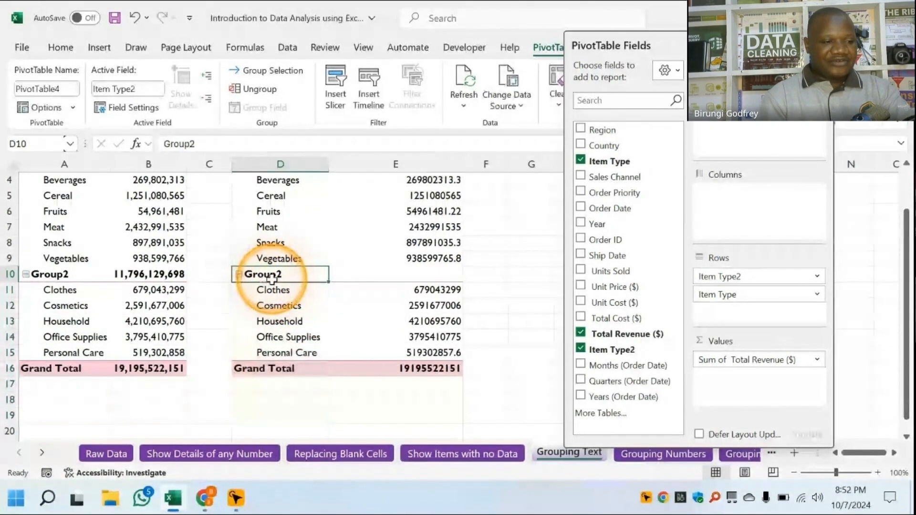
drag(249, 142, 113, 153)
text(Other Itmes)
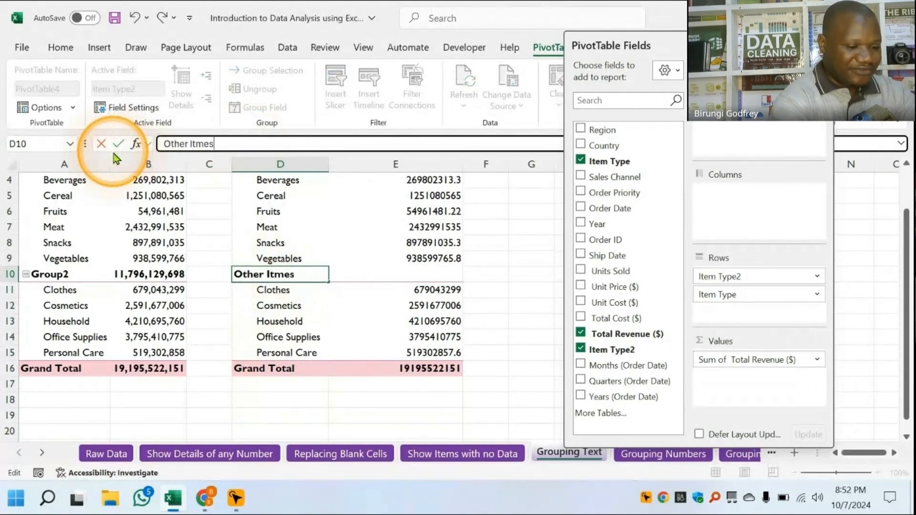
key(Return)
scroll(317, 228, up, 1)
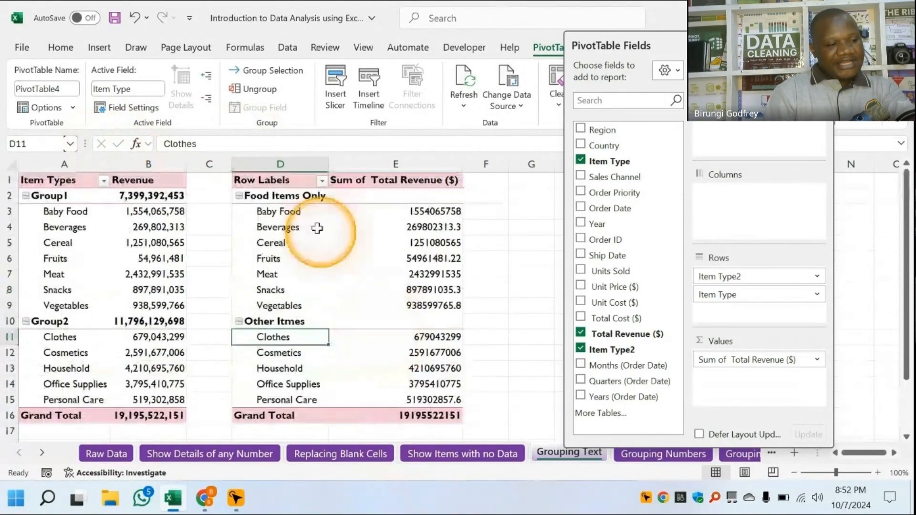
drag(289, 211, 294, 309)
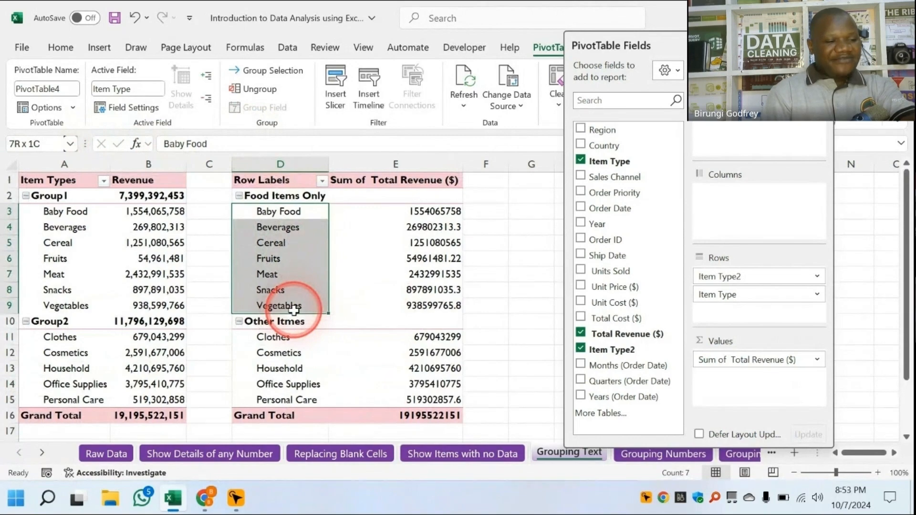
click(274, 196)
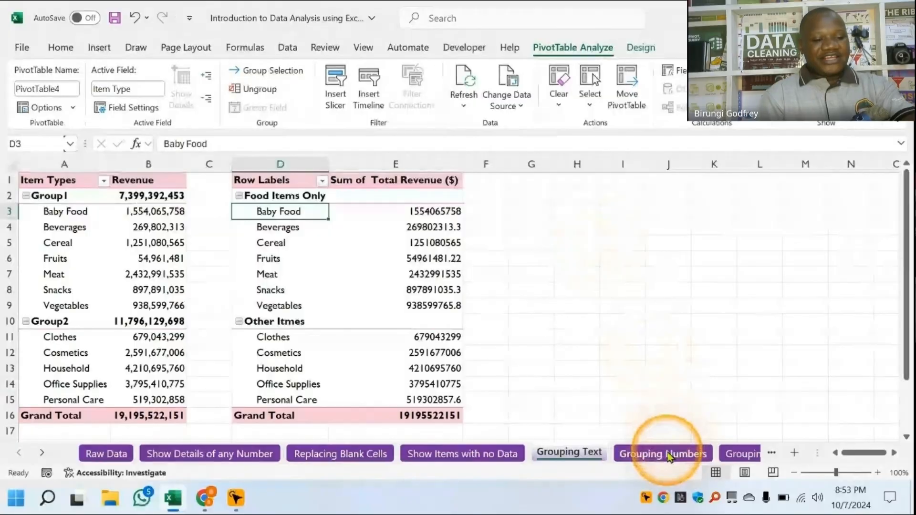
Insert a PivotTable from the raw sales data table at cell E1 of the existing Grouping Numbers sheet.
click(663, 453)
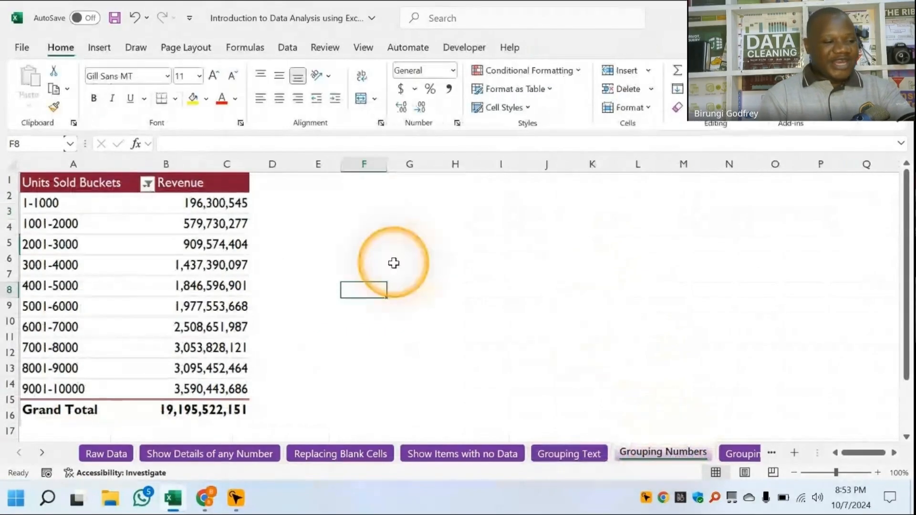
click(73, 191)
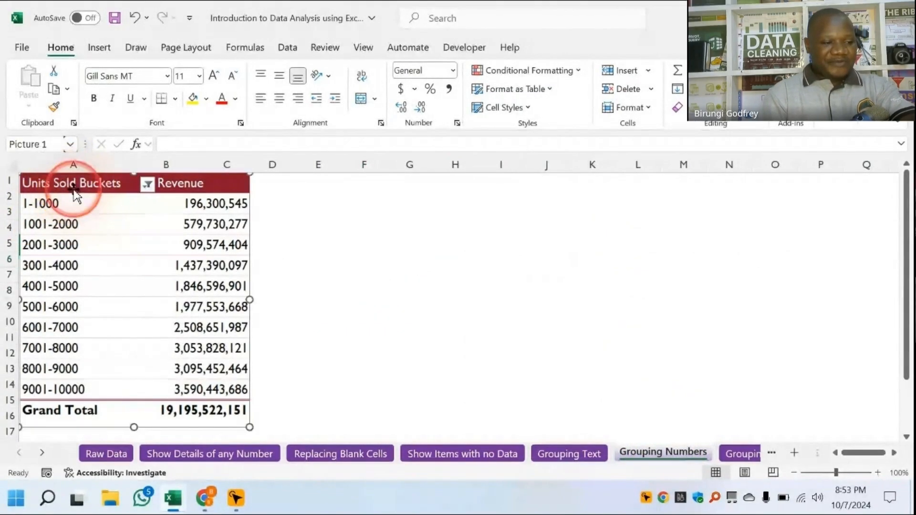
click(318, 181)
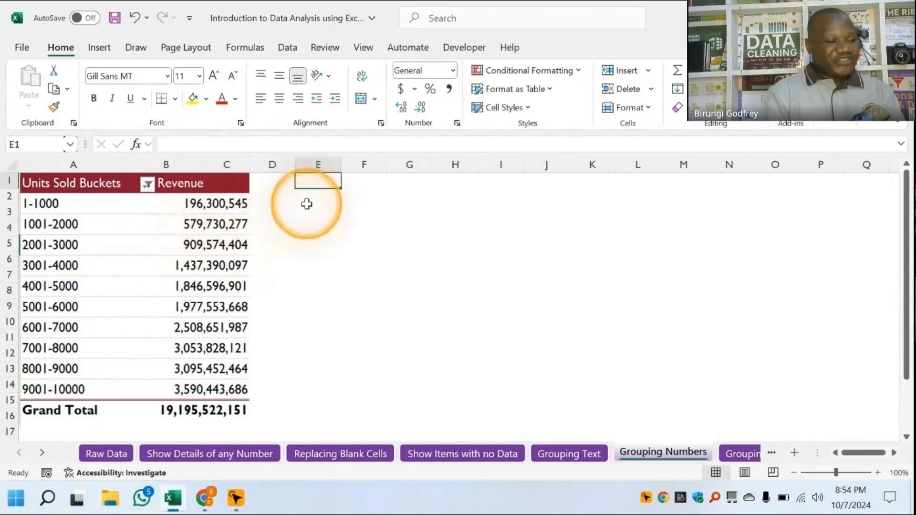
click(97, 52)
click(35, 76)
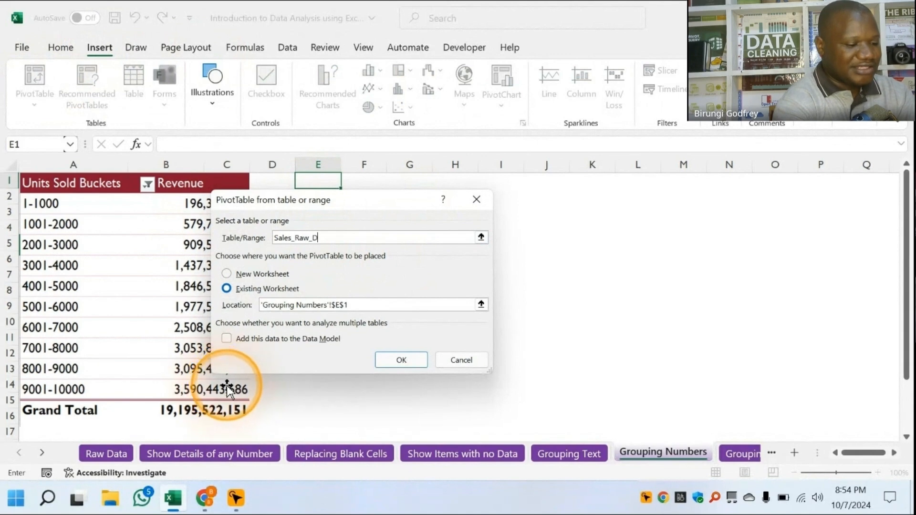
text(a)
key(Return)
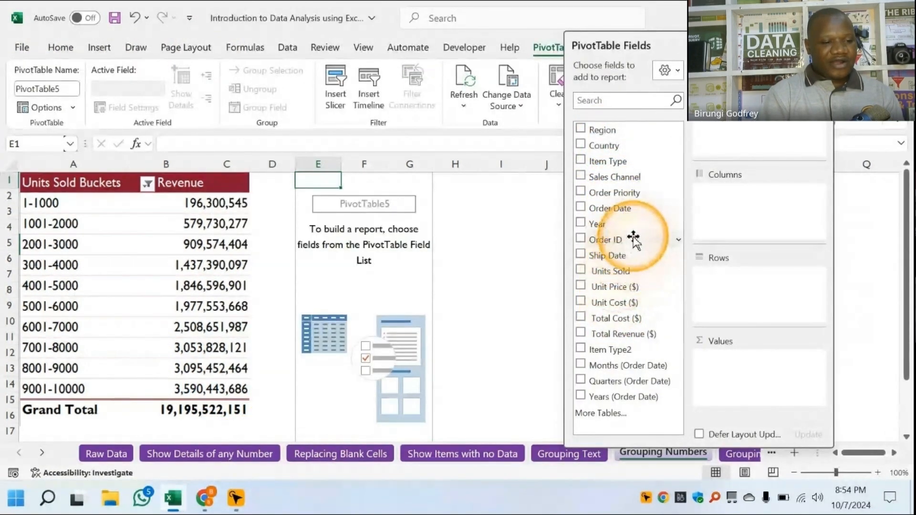
Add Units Sold to the PivotTable's rows and open its number grouping settings for the start, end and interval.
click(609, 270)
right_click(335, 219)
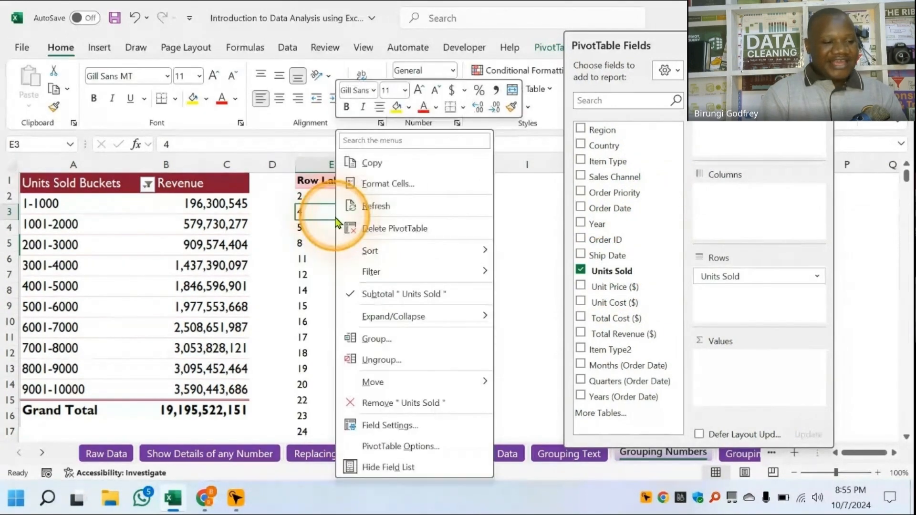
click(374, 338)
drag(354, 281, 399, 224)
click(438, 263)
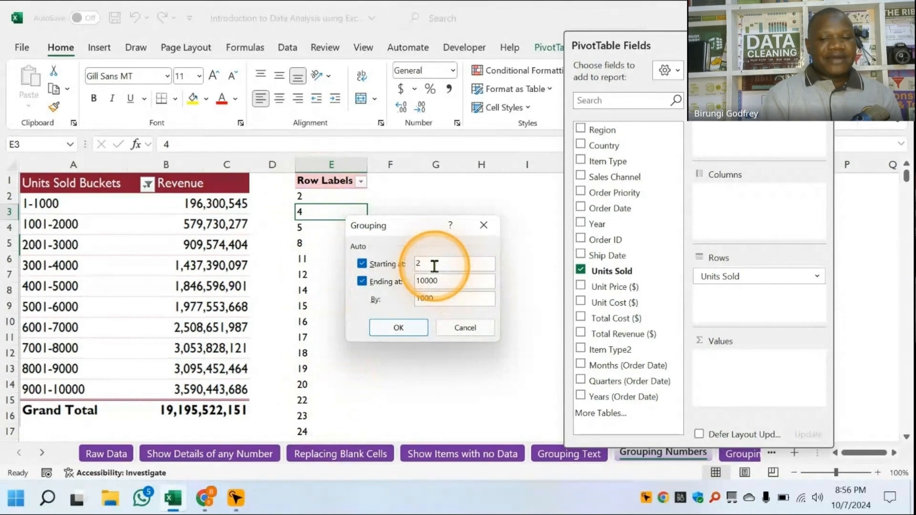
click(445, 280)
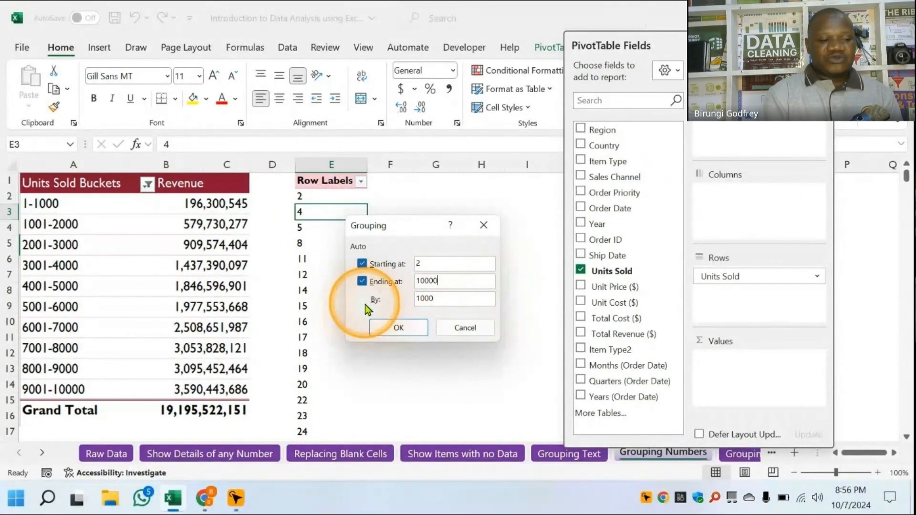
click(450, 301)
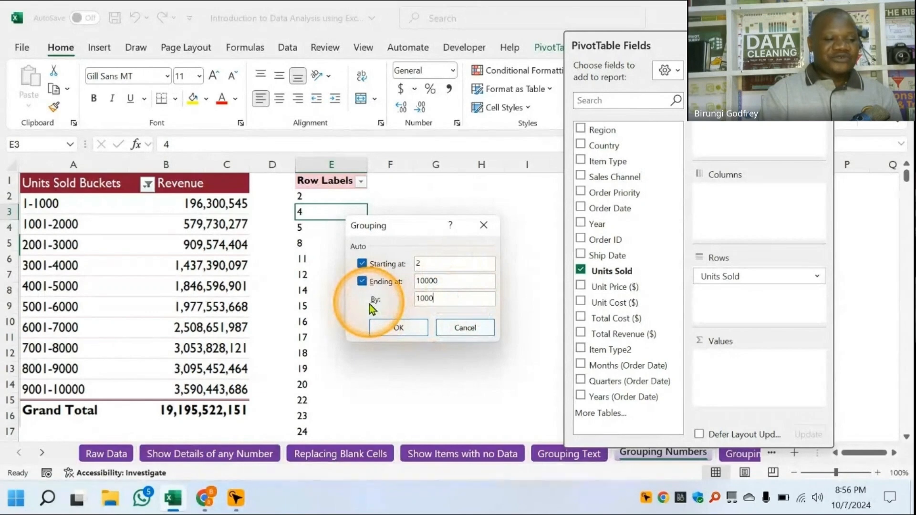
Group the Units Sold row labels from 2 to 10000 in intervals of 1000.
click(397, 327)
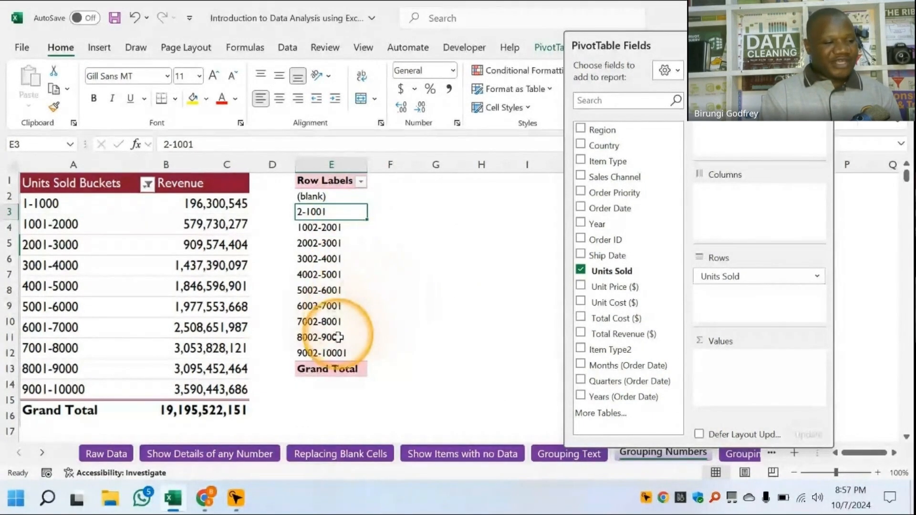
click(333, 197)
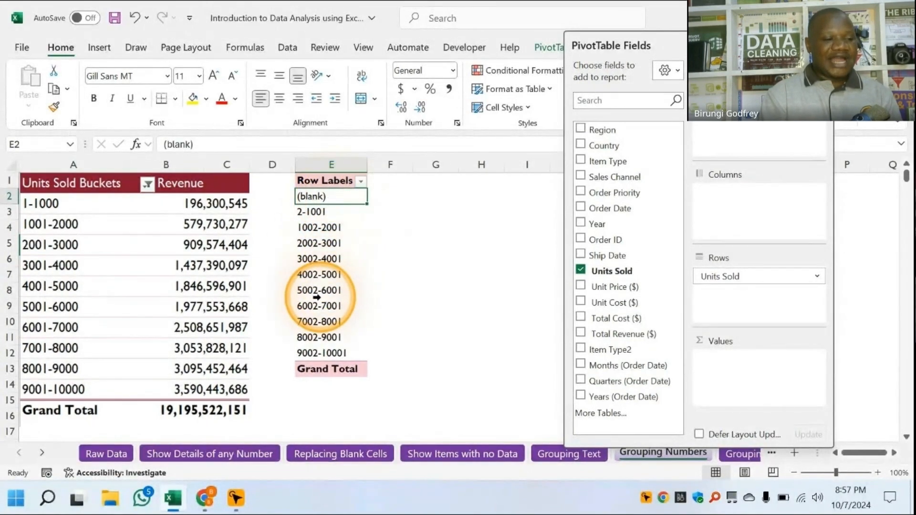
click(321, 213)
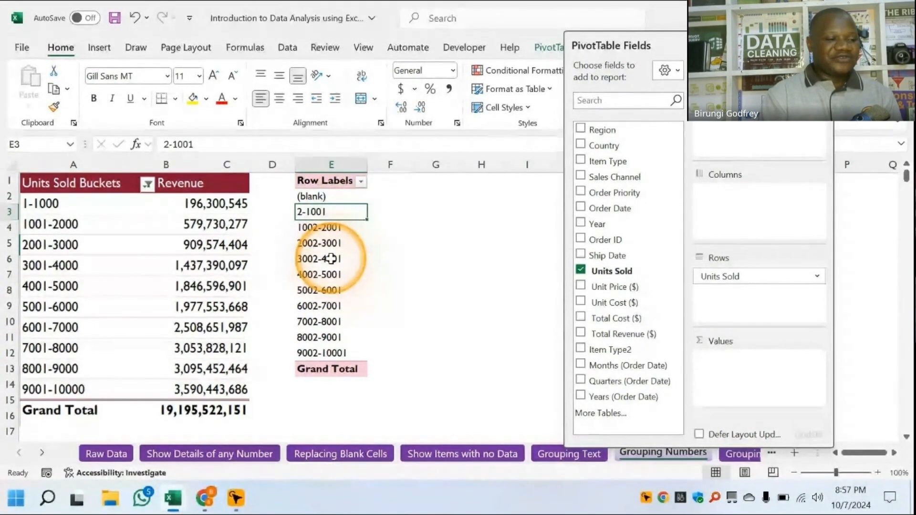
Regroup the Units Sold row labels so that the buckets start at 1.
right_click(333, 211)
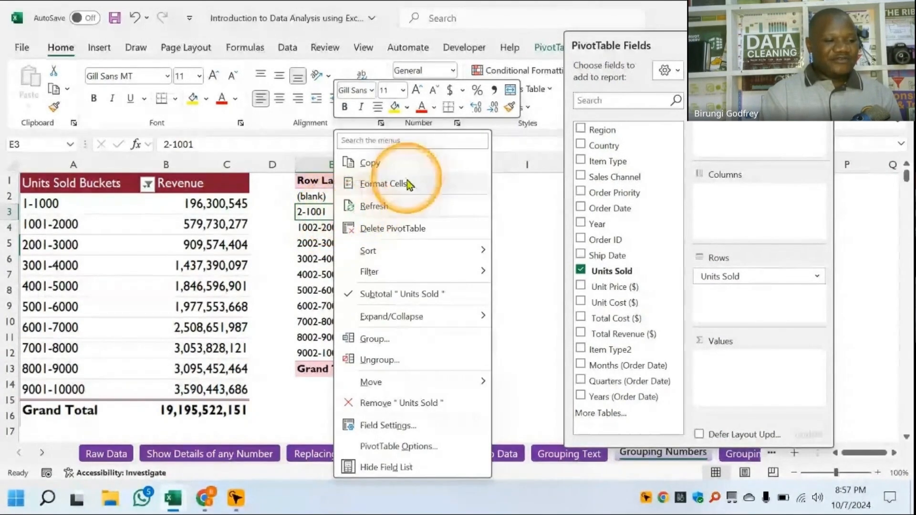
mouse_move(380, 272)
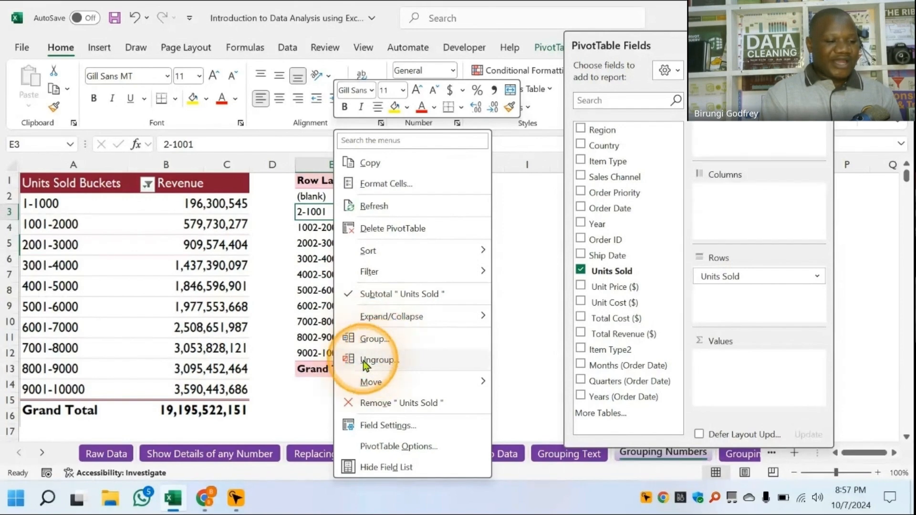
click(372, 340)
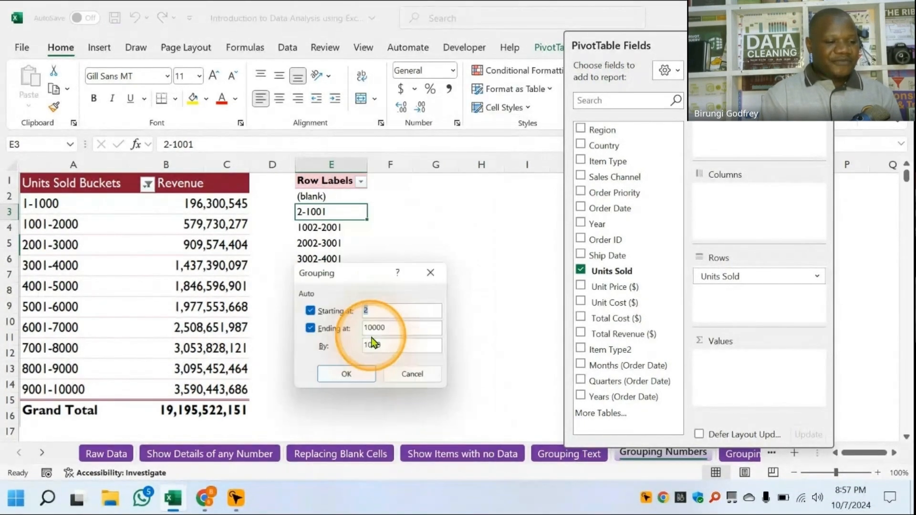
text(1)
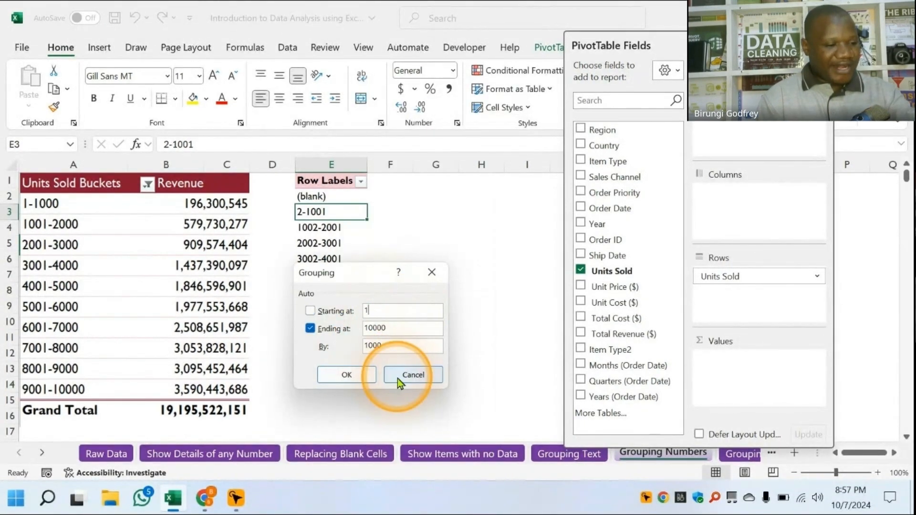
click(347, 375)
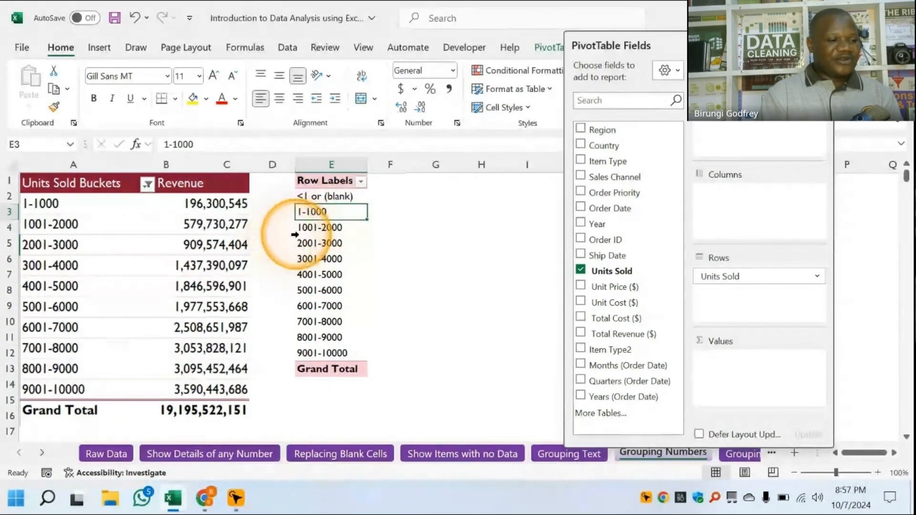
Filter the "<1 or (blank)" item out of the Units Sold row labels.
click(362, 184)
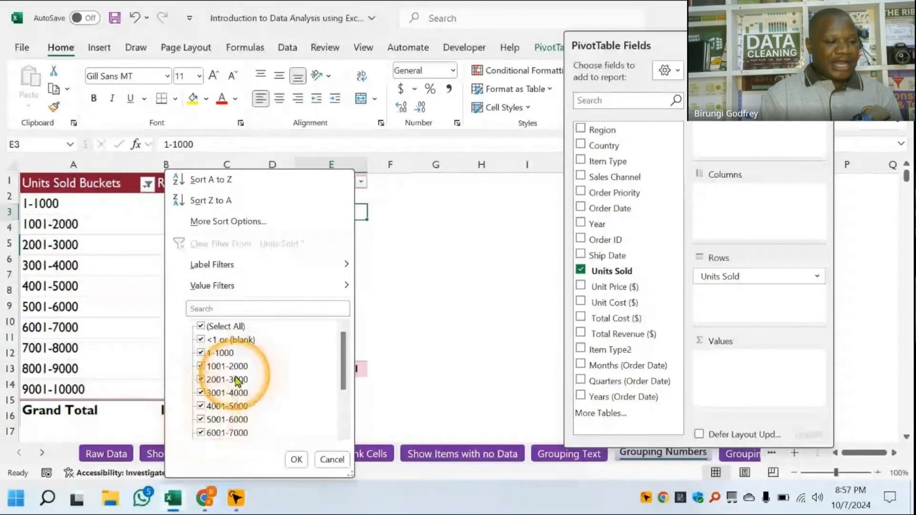
click(201, 339)
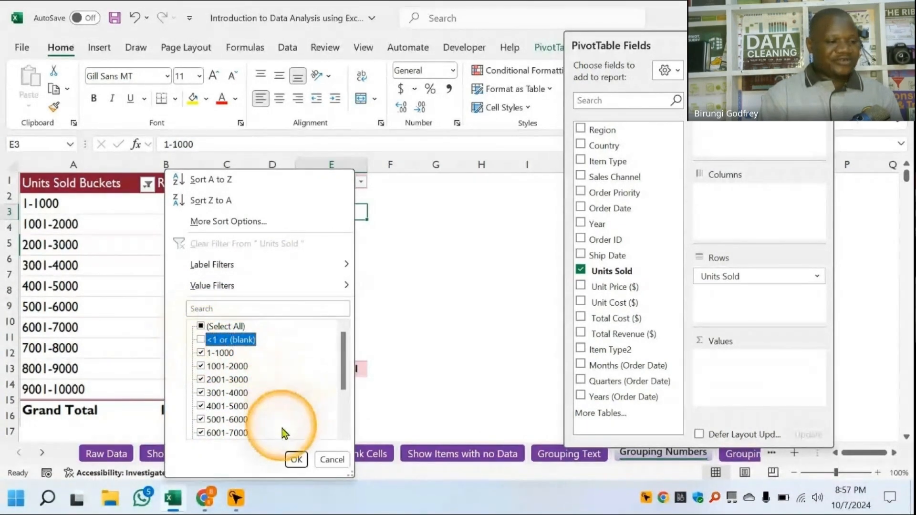
click(296, 459)
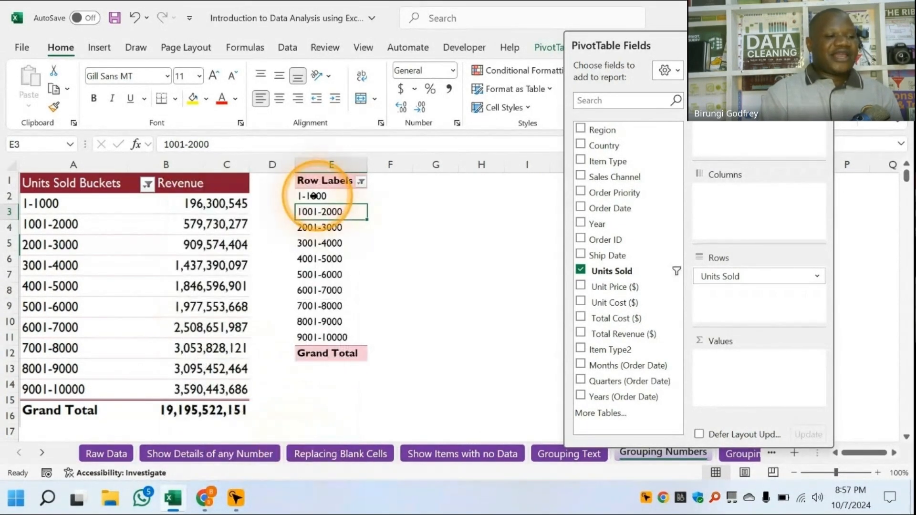
Add Total Revenue ($) as the value field of the Units Sold bucket pivot table.
click(313, 196)
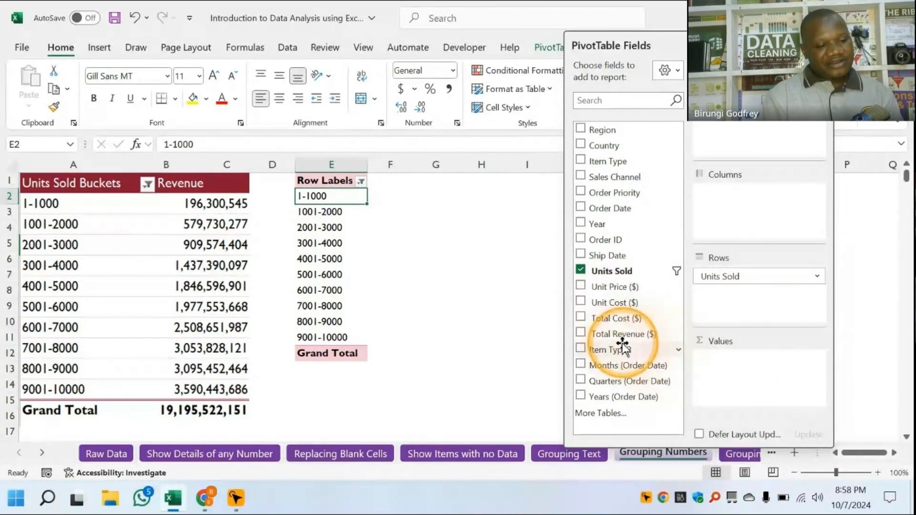
drag(614, 334, 747, 396)
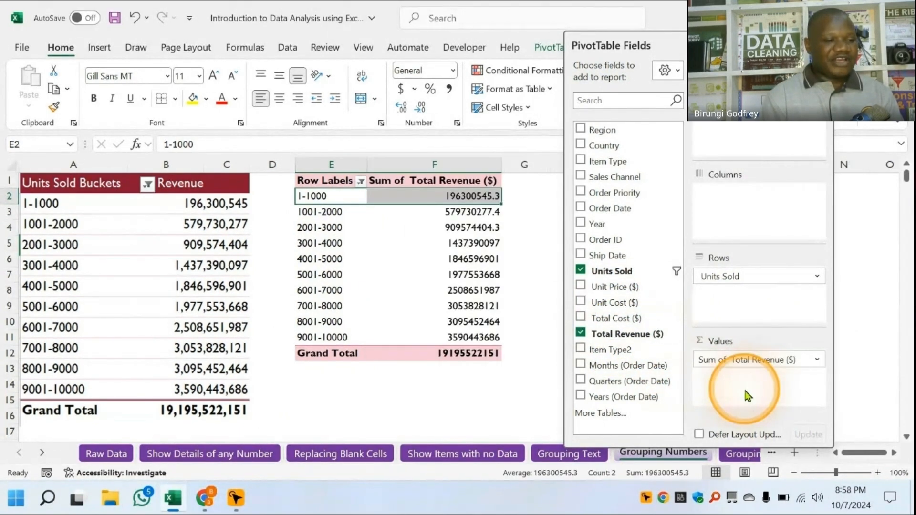
click(424, 211)
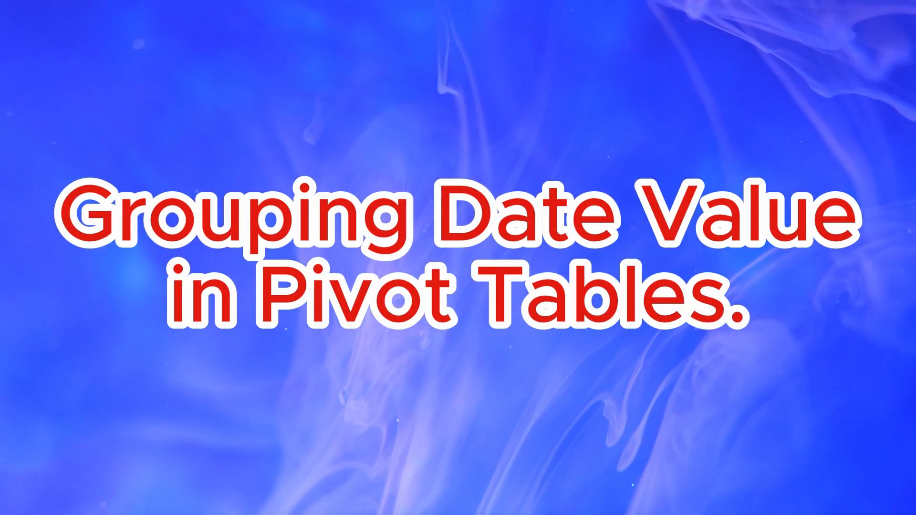
On the Grouping Dates sheet, add Order Date to the rows of the Revenue pivot table.
click(441, 455)
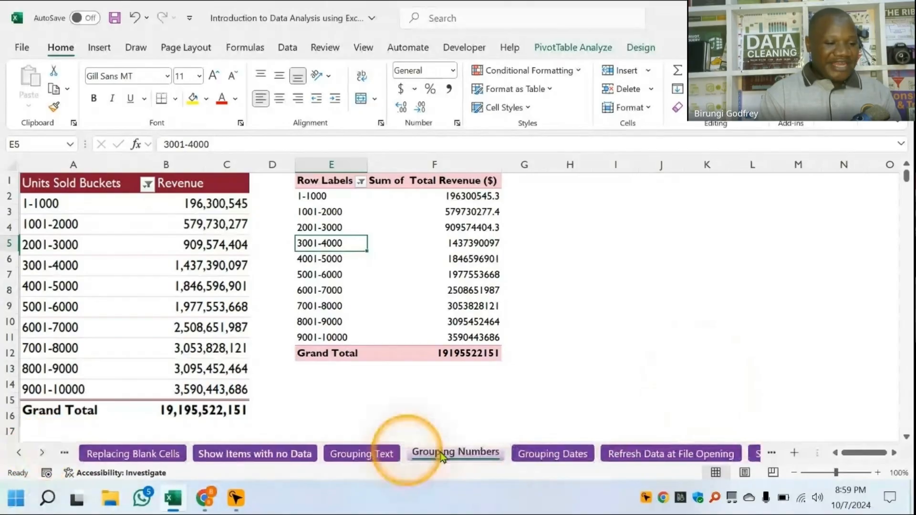
click(553, 453)
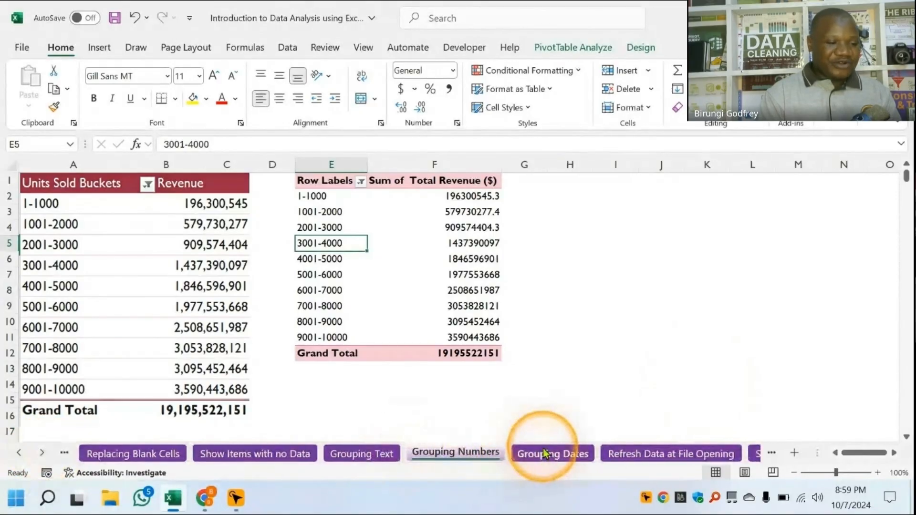
click(57, 199)
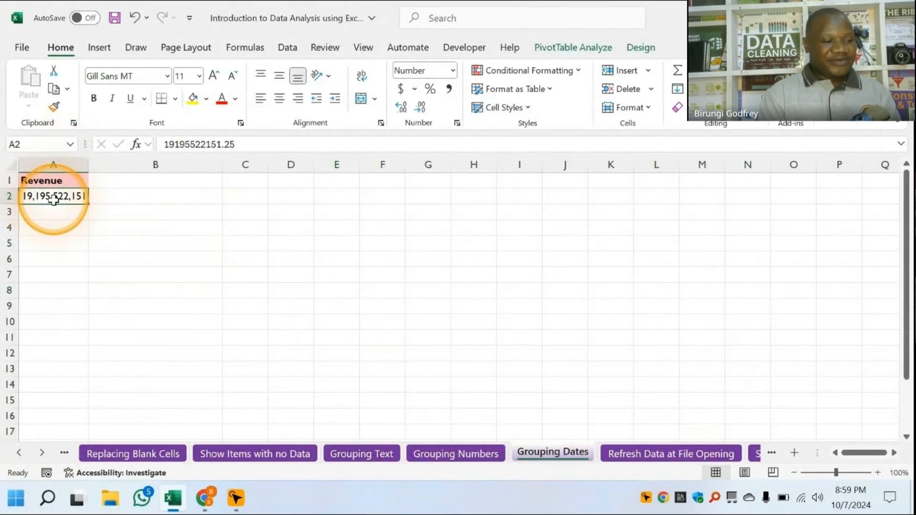
click(588, 51)
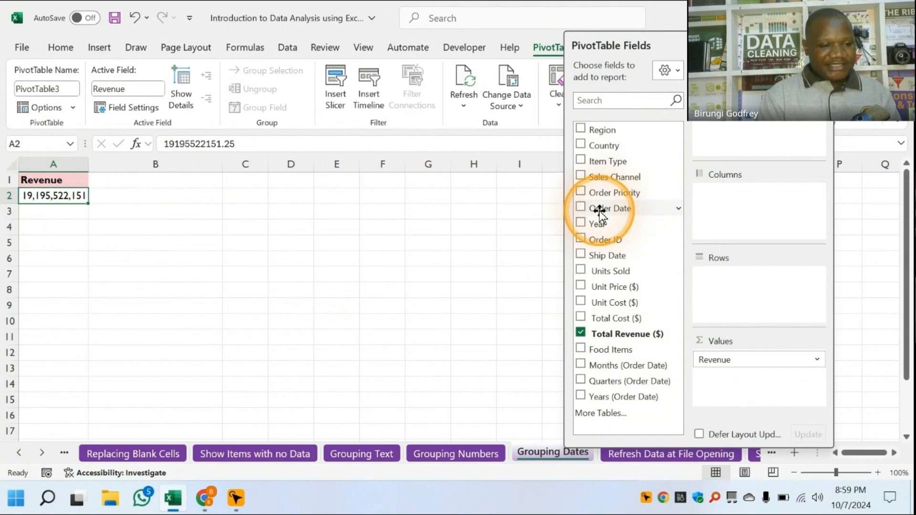
drag(602, 208, 741, 300)
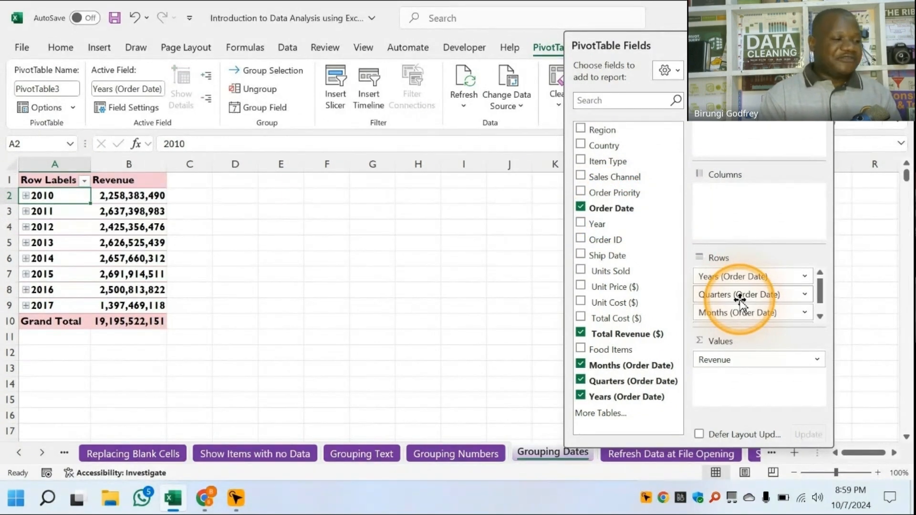
Review the date fields in the rows area, and expand 2010, Qtr1 and Jan to examine the daily revenue.
mouse_move(129, 269)
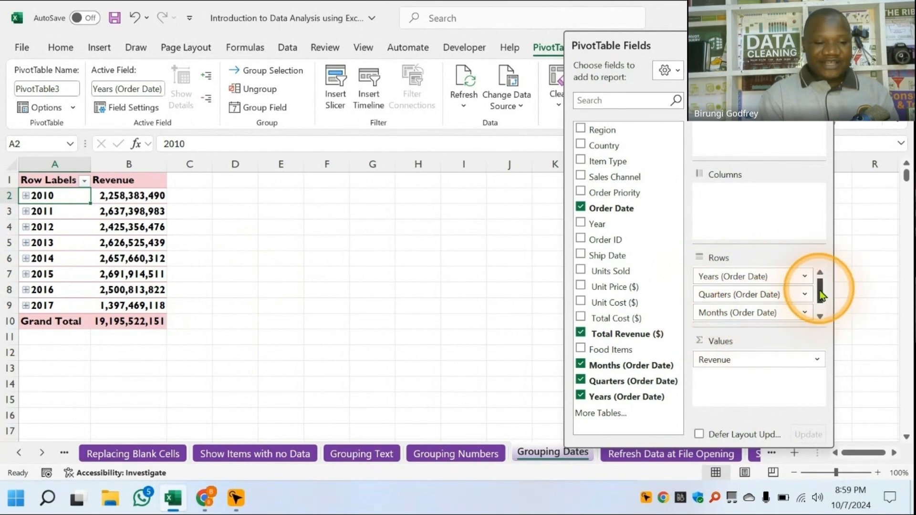
drag(819, 293, 822, 302)
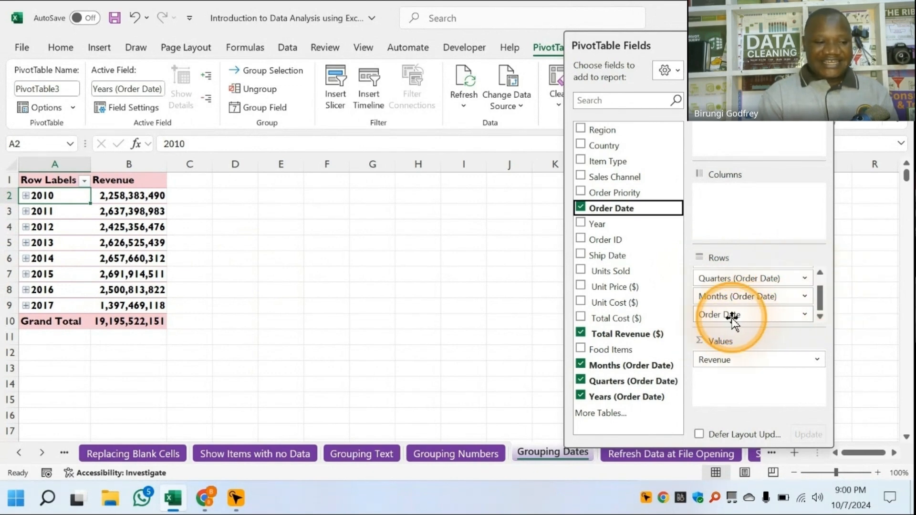
drag(732, 319, 4, 205)
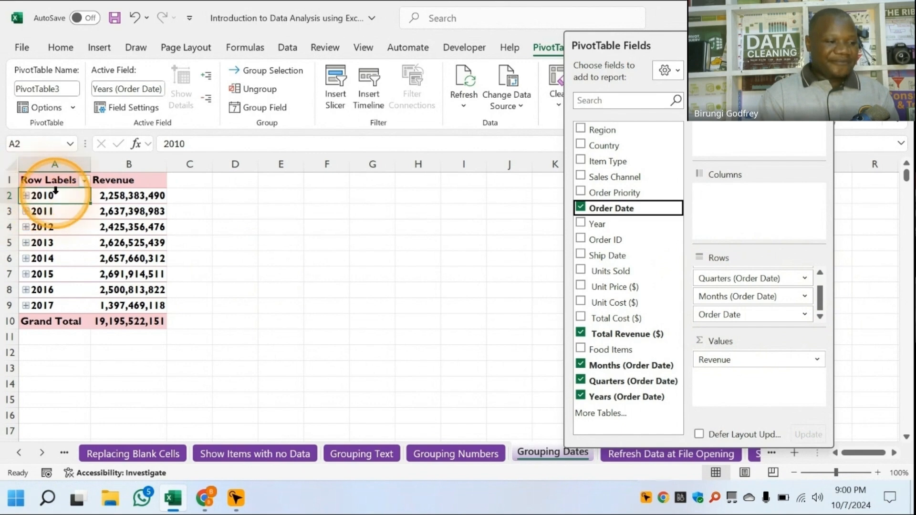
click(26, 196)
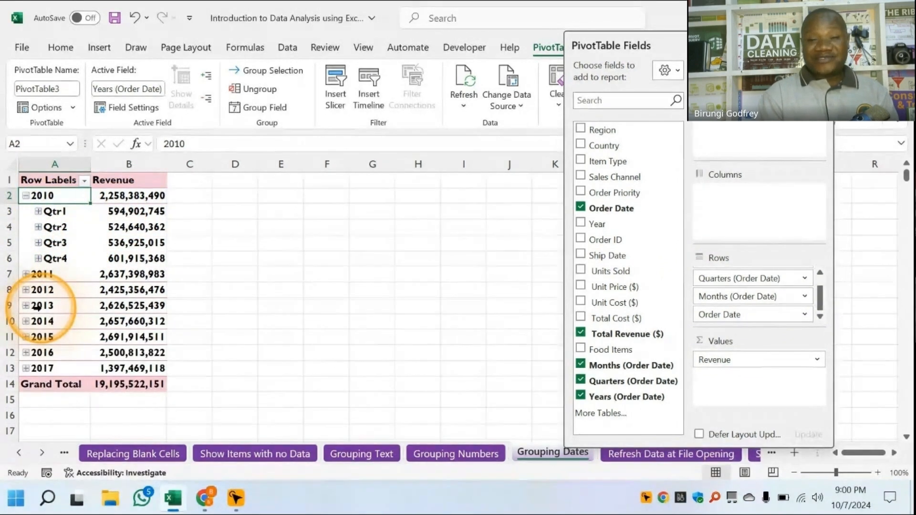
double_click(58, 213)
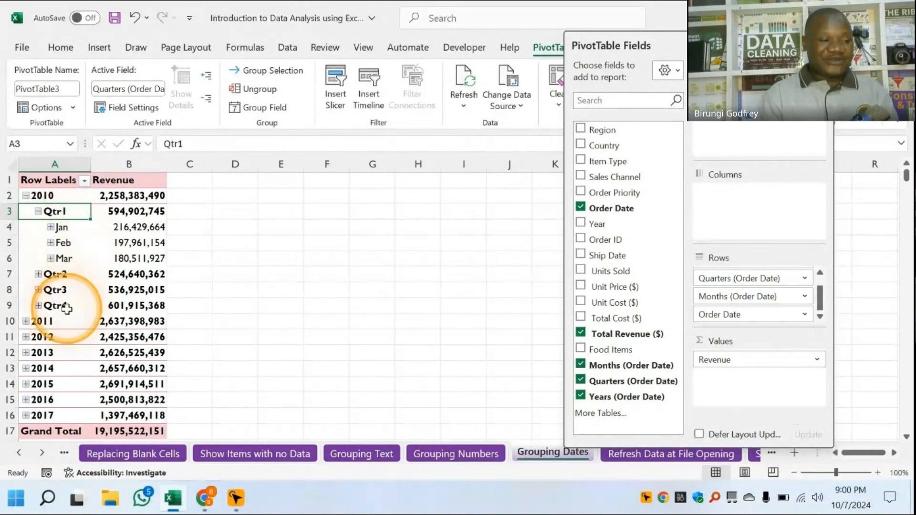
double_click(65, 229)
scroll(88, 374, down, 9)
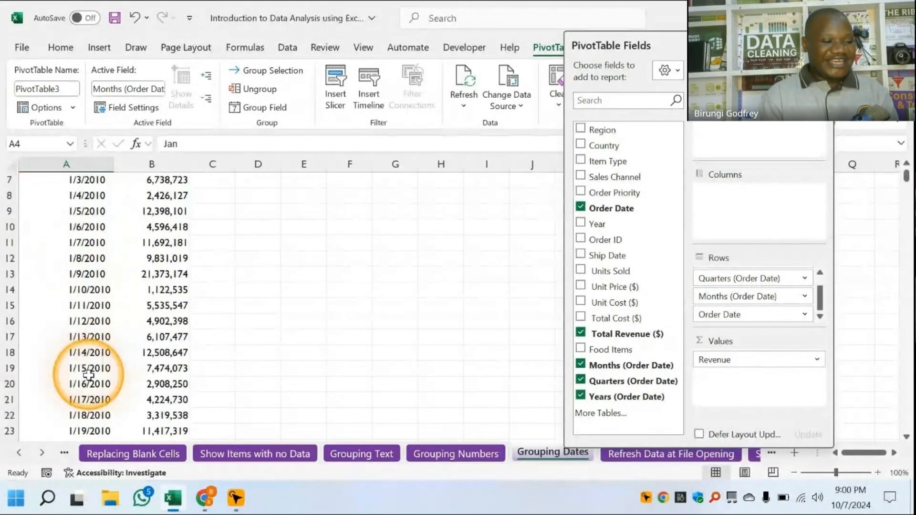
scroll(89, 374, up, 3)
scroll(89, 374, up, 6)
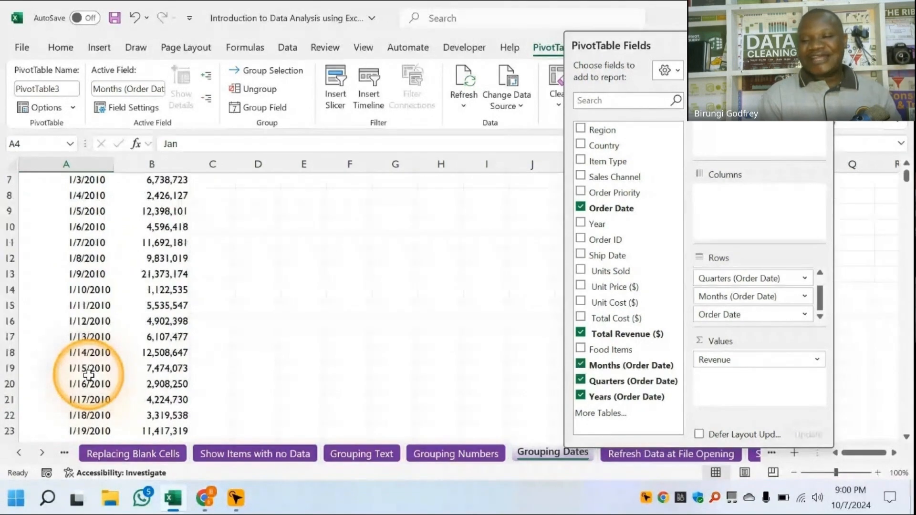
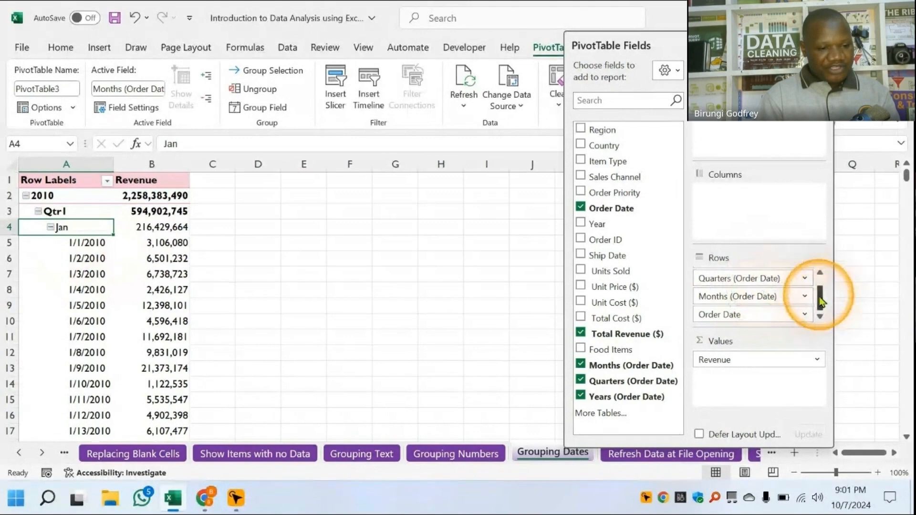
Remove the Years, Months and Quarters fields from the pivot table's rows, leaving only Order Date.
drag(820, 304, 816, 280)
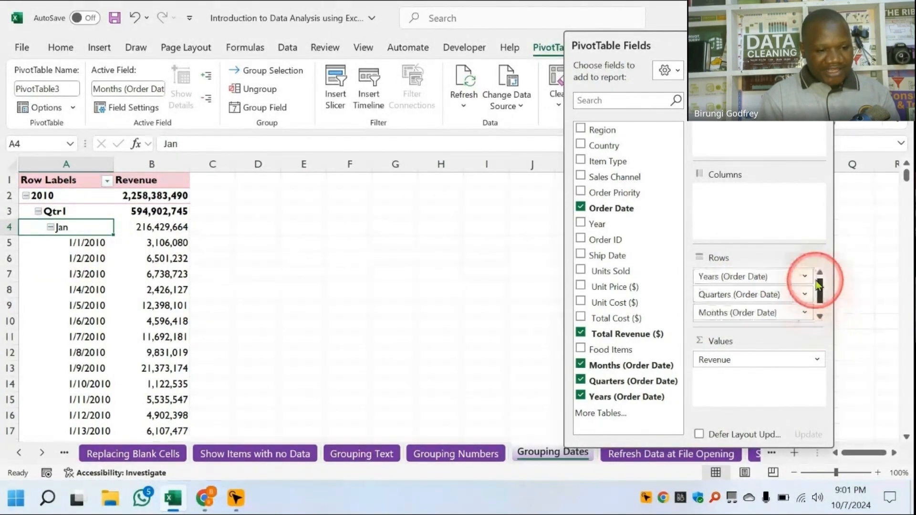
drag(751, 276, 444, 238)
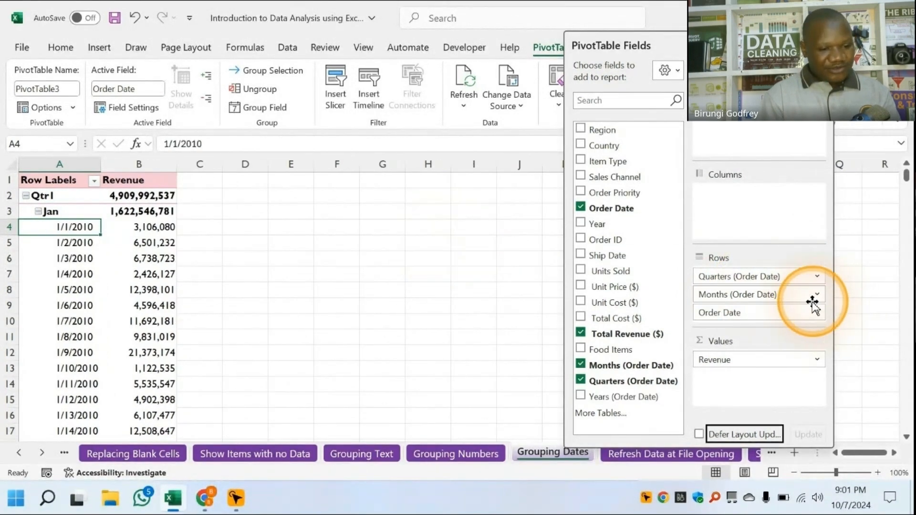
drag(762, 298, 449, 259)
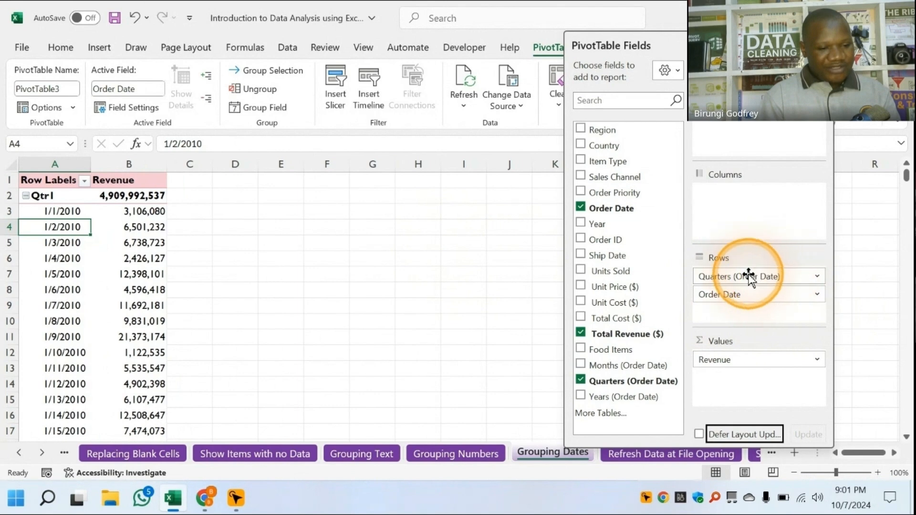
drag(751, 276, 396, 237)
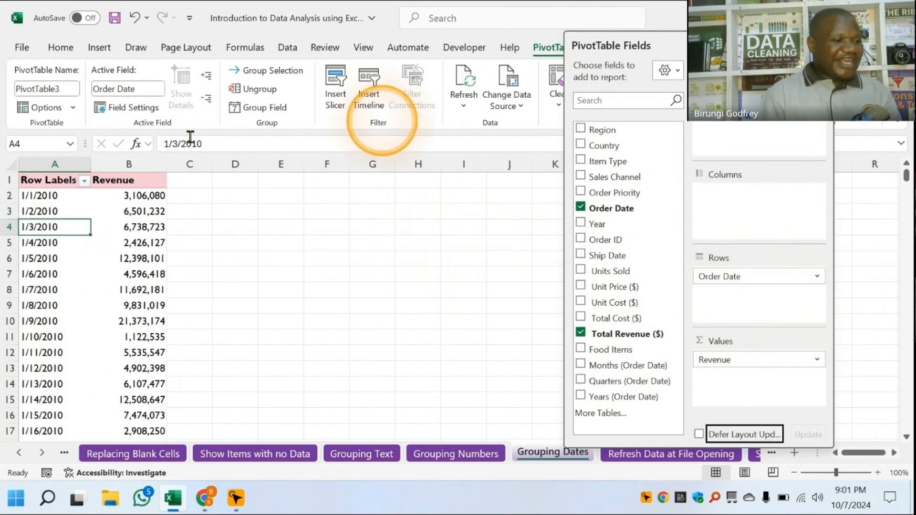
Group the Order Date row labels of the Revenue pivot table by Months only.
click(48, 196)
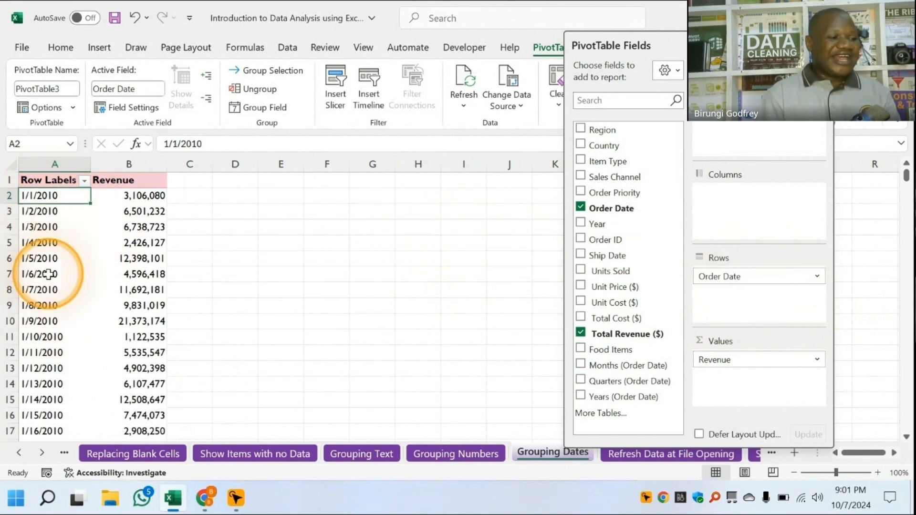
scroll(48, 273, down, 5)
scroll(48, 273, down, 5)
scroll(45, 267, up, 10)
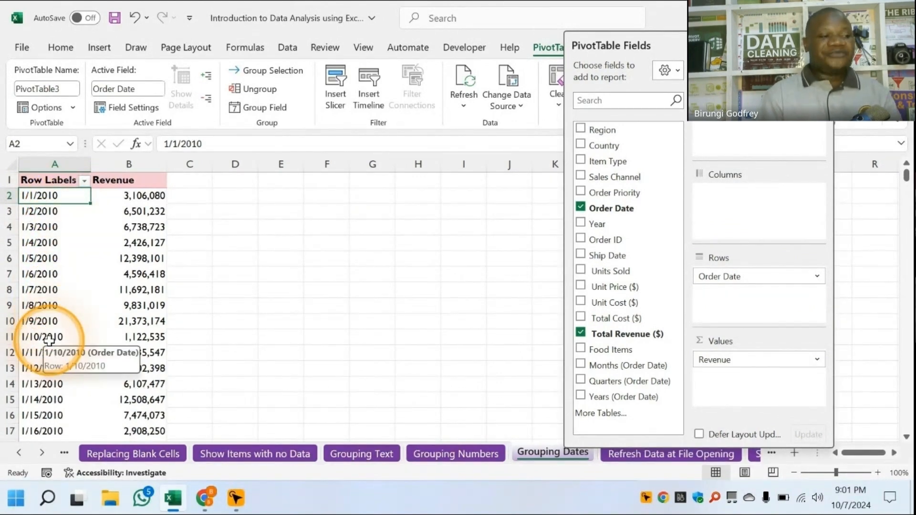
right_click(49, 199)
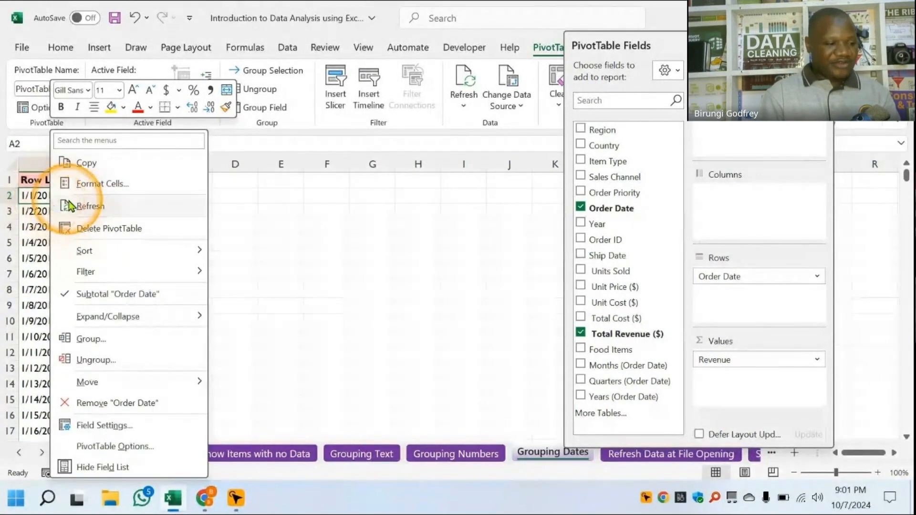
click(84, 339)
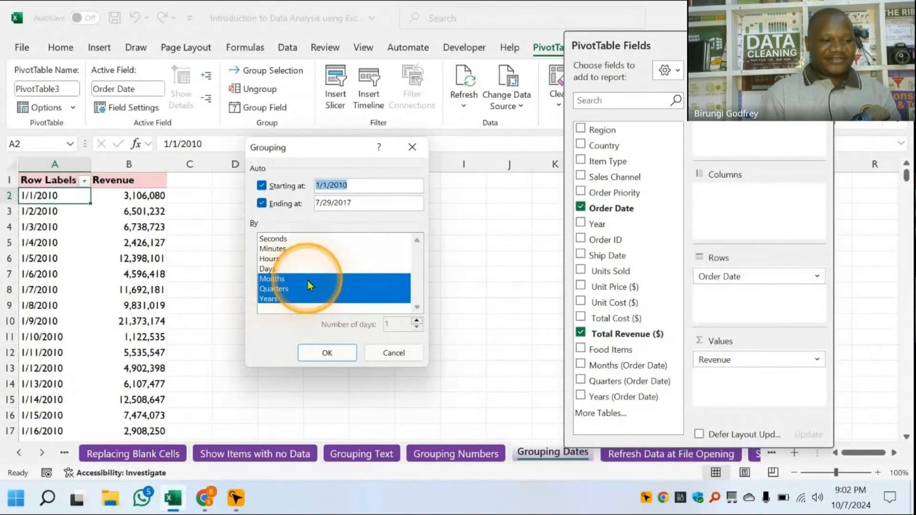
click(272, 299)
click(273, 289)
click(273, 269)
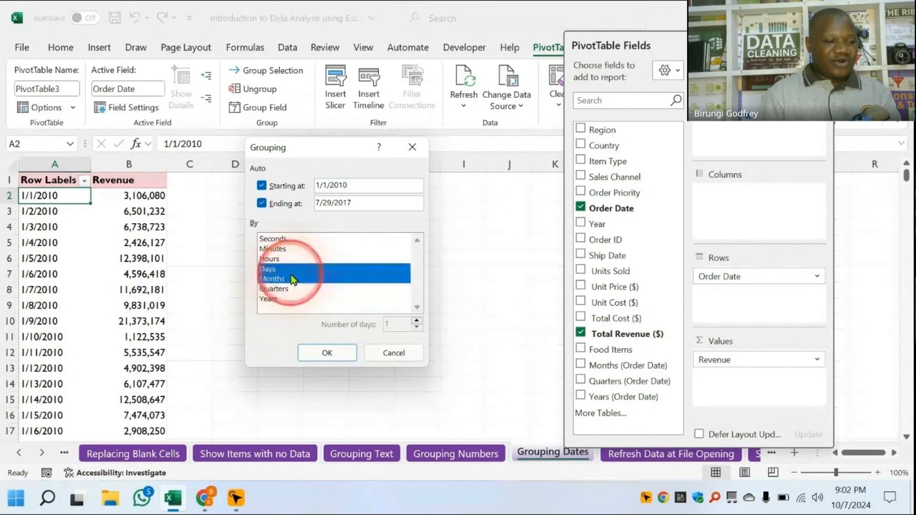
click(275, 268)
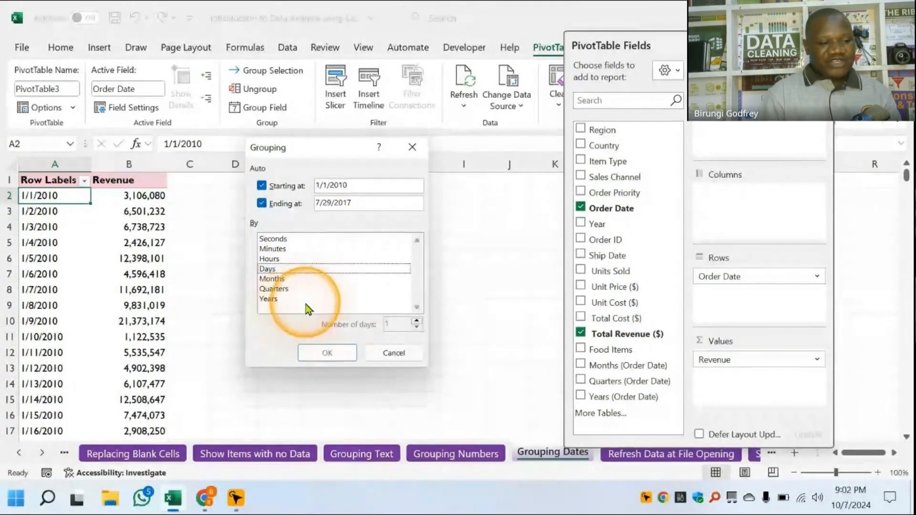
click(269, 279)
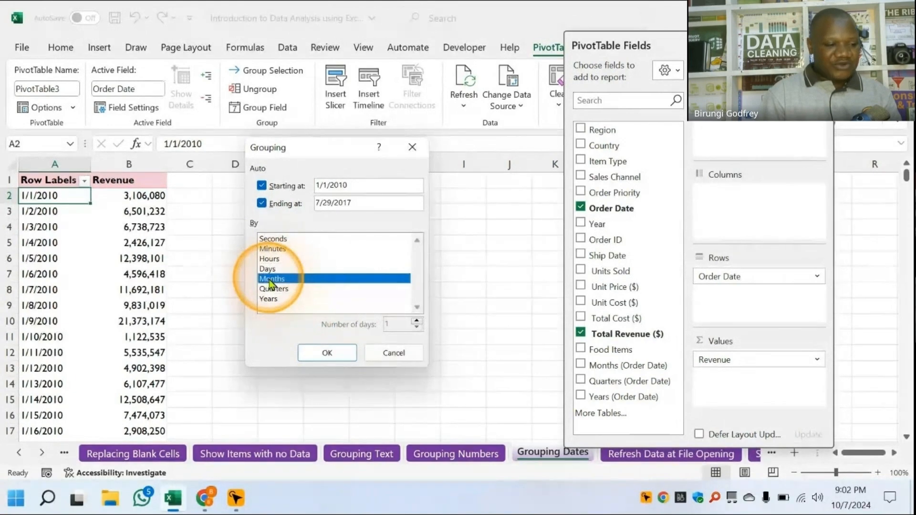
click(326, 353)
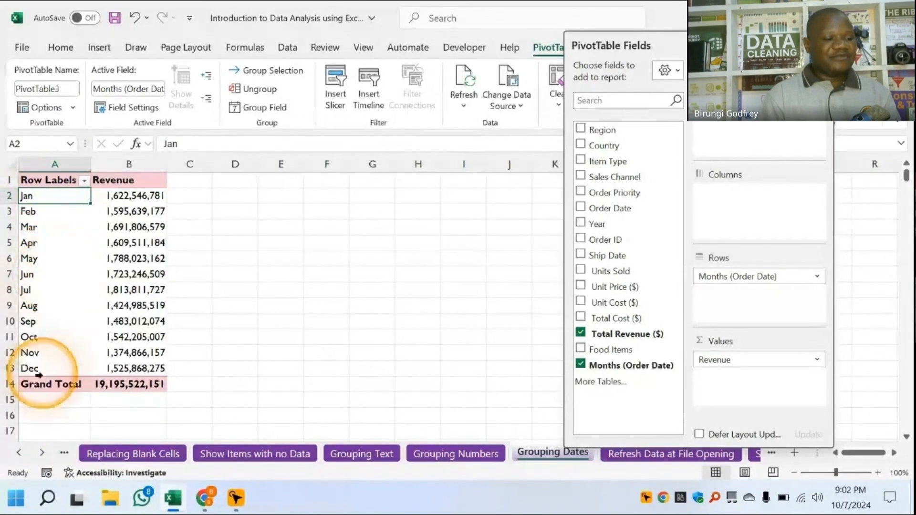
Reopen the grouping settings of the month row labels, examine the available periods, and accept the settings.
click(134, 196)
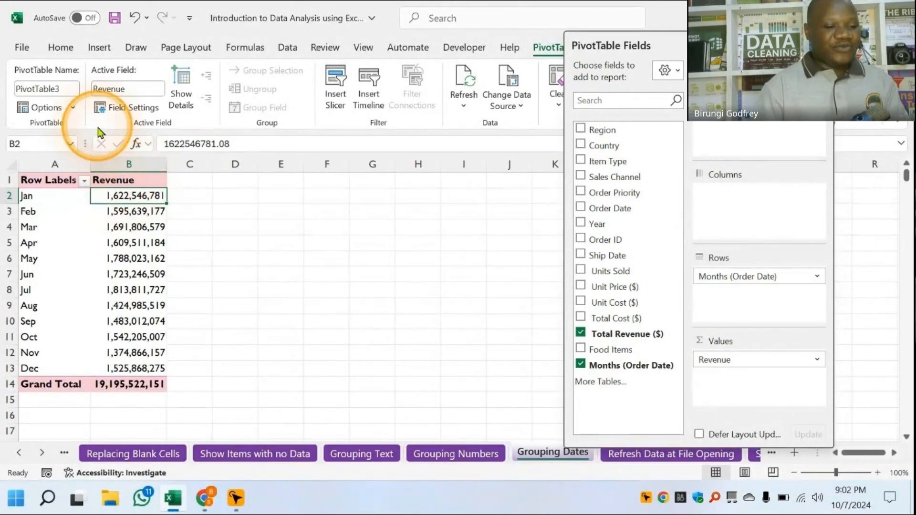
click(41, 212)
right_click(45, 213)
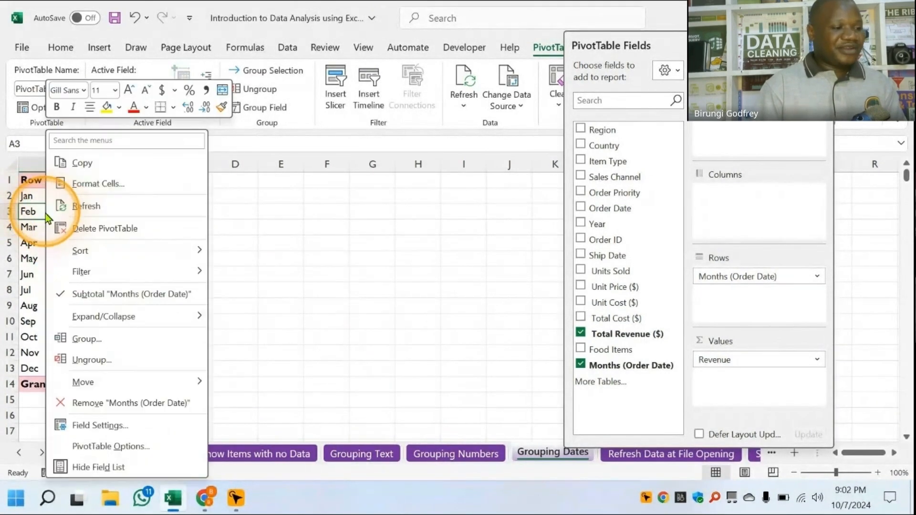
click(86, 339)
drag(81, 218, 340, 172)
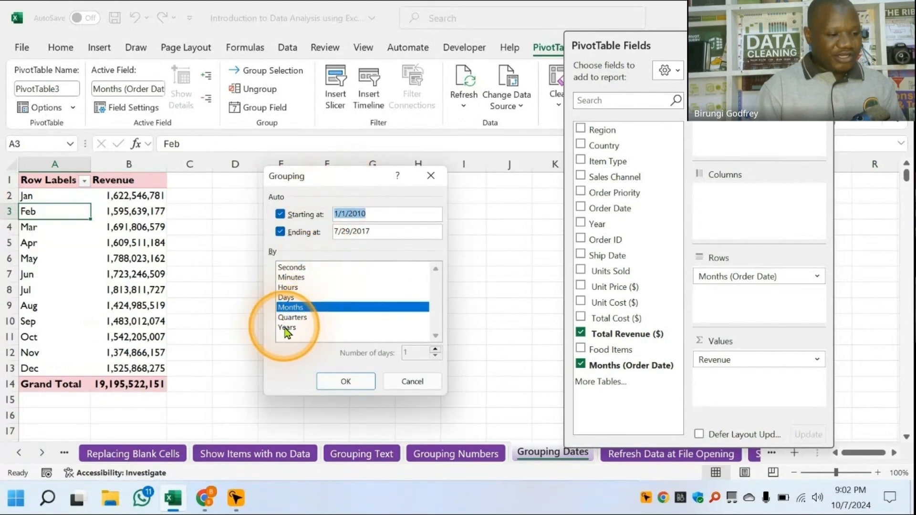
click(346, 382)
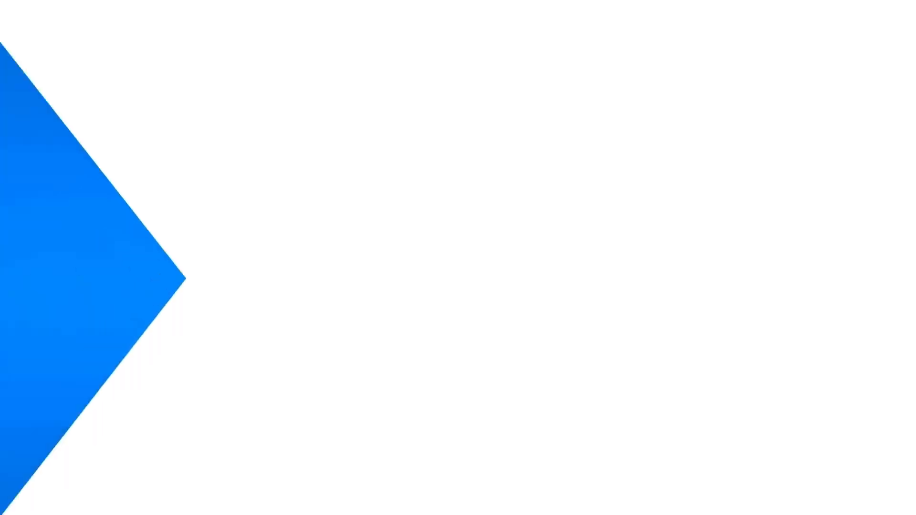
click(506, 279)
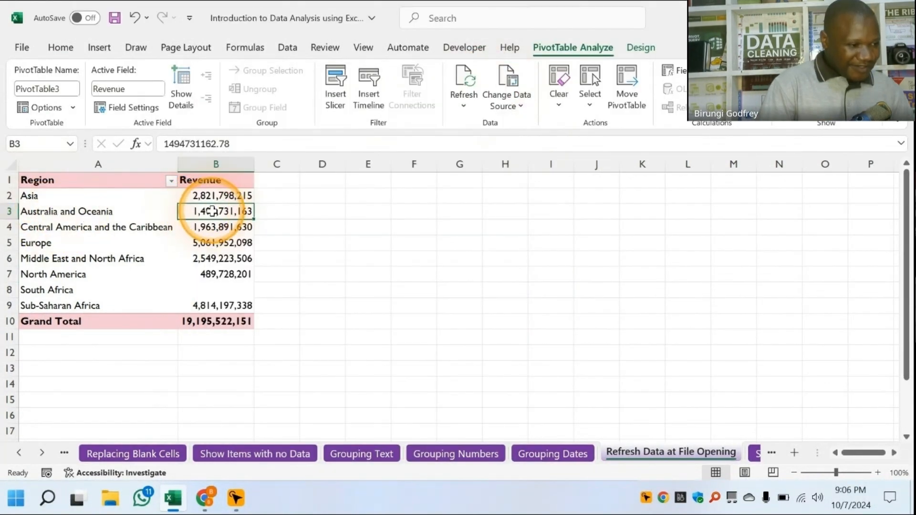
On the Refresh Data at File Opening sheet, set the pivot table to refresh data when opening the file.
click(48, 109)
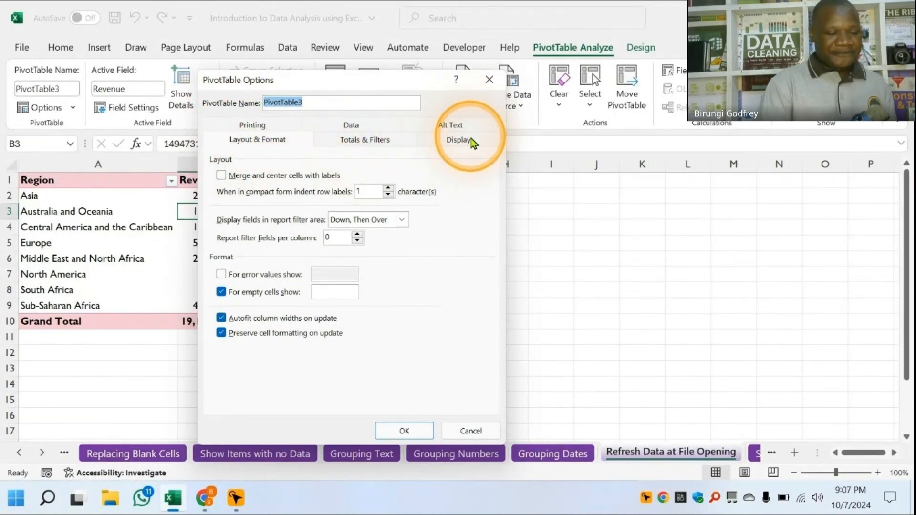
click(352, 126)
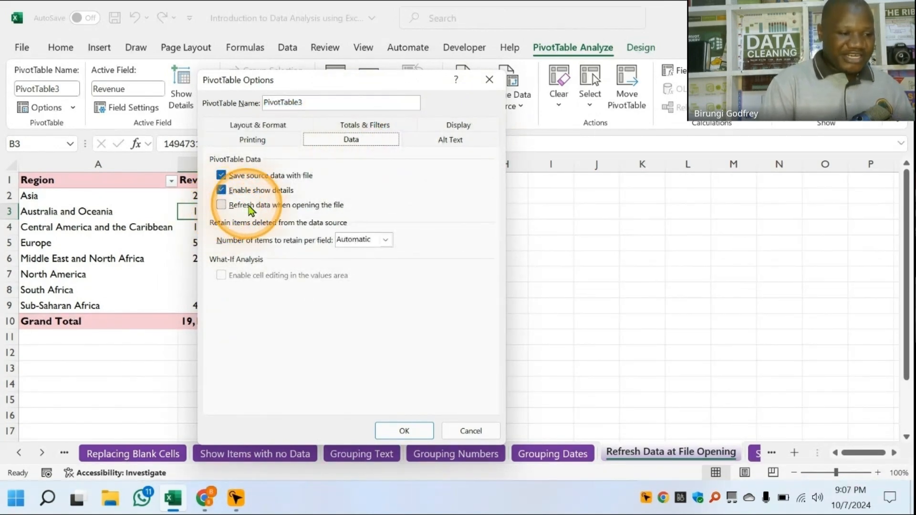
click(334, 206)
click(406, 430)
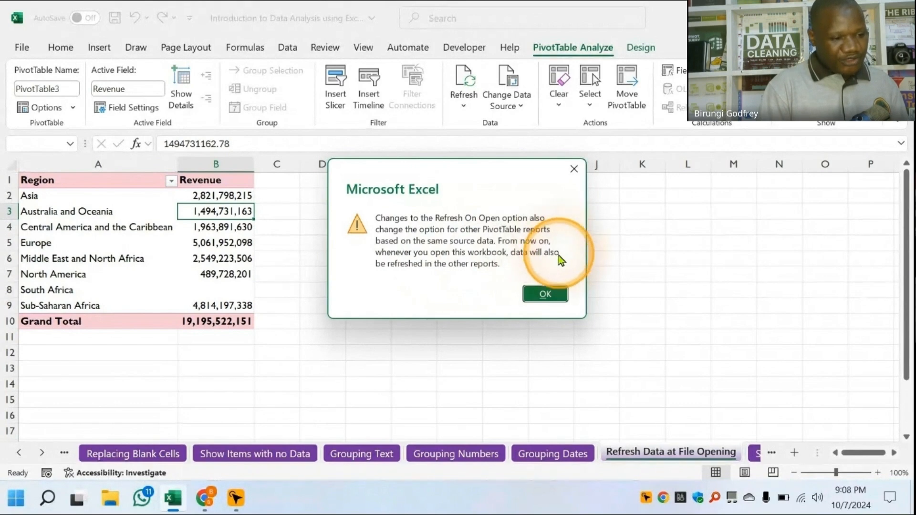
click(544, 294)
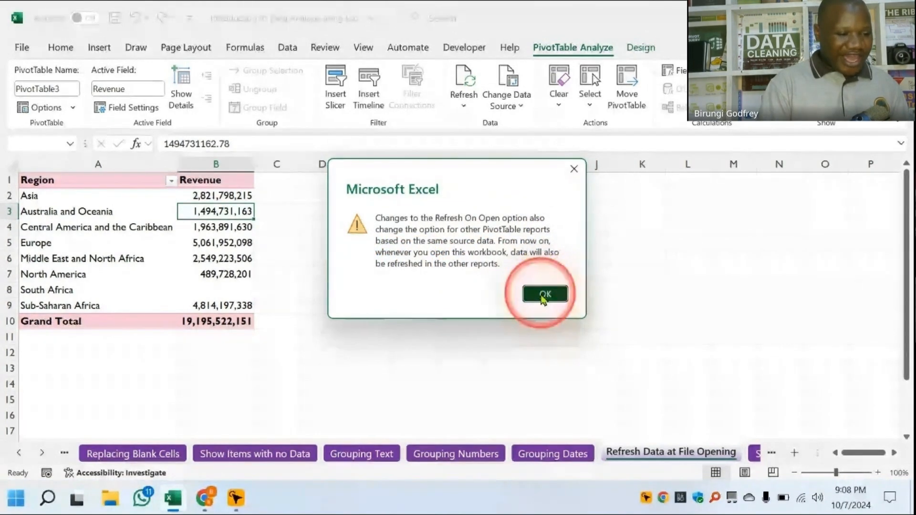
click(428, 233)
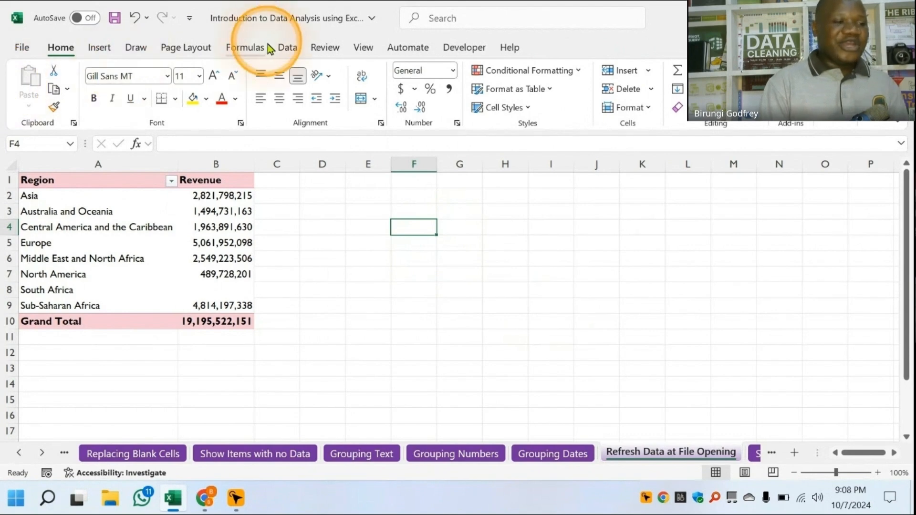
click(286, 50)
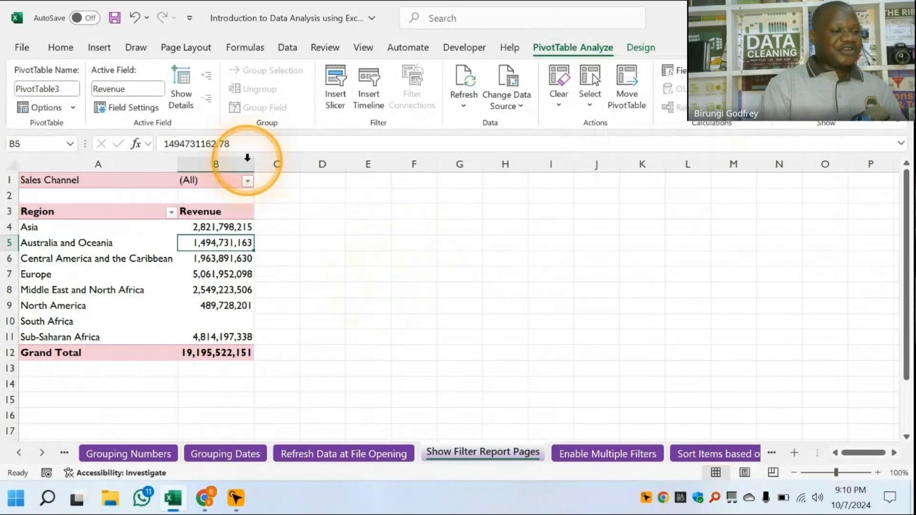
On the Show Filter Report Pages sheet, check the Sales Channel filter items and generate report filter pages for Sales Channel.
click(171, 211)
key(Escape)
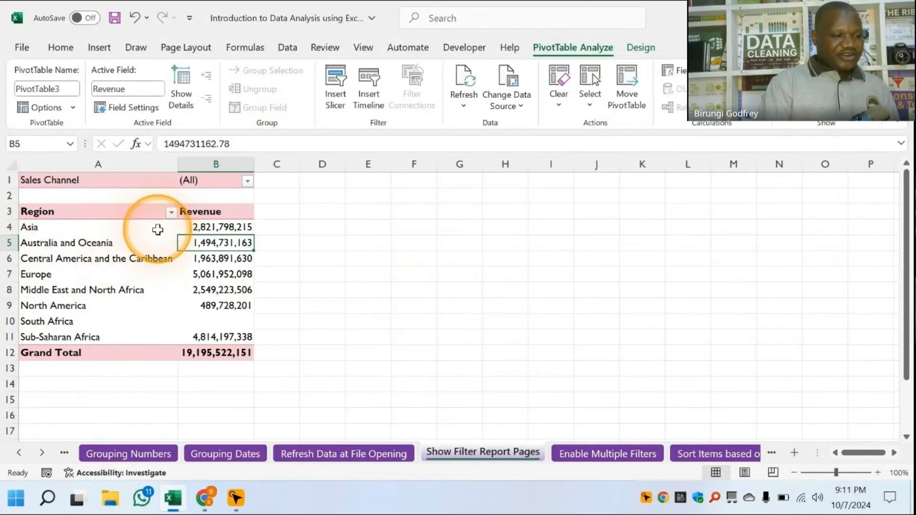
click(247, 181)
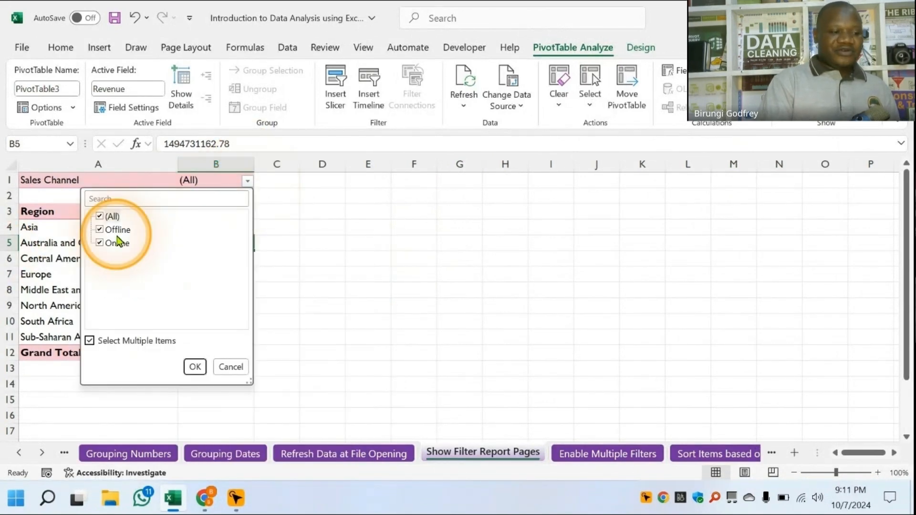
click(195, 368)
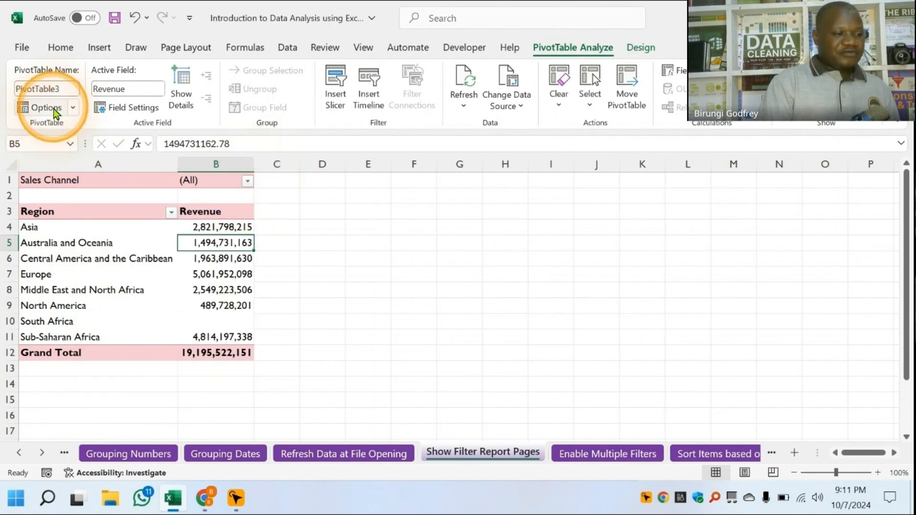
click(73, 109)
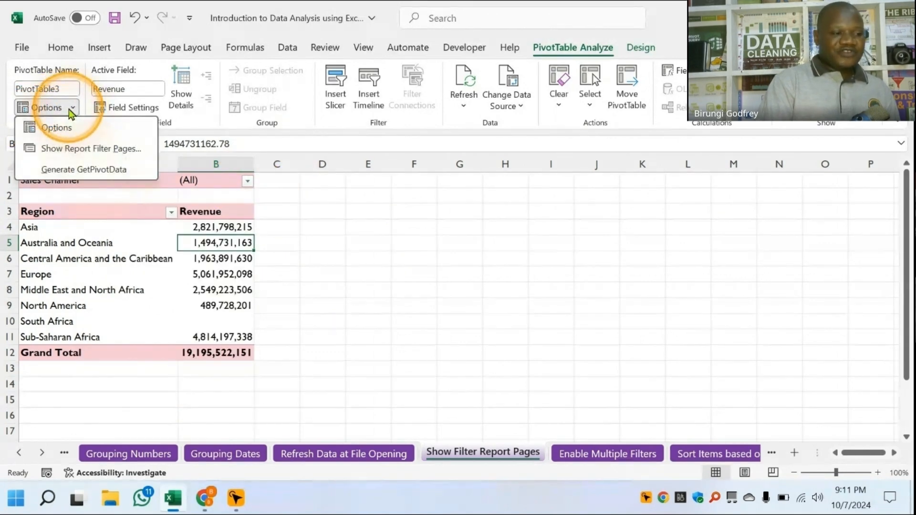
click(73, 109)
click(73, 109)
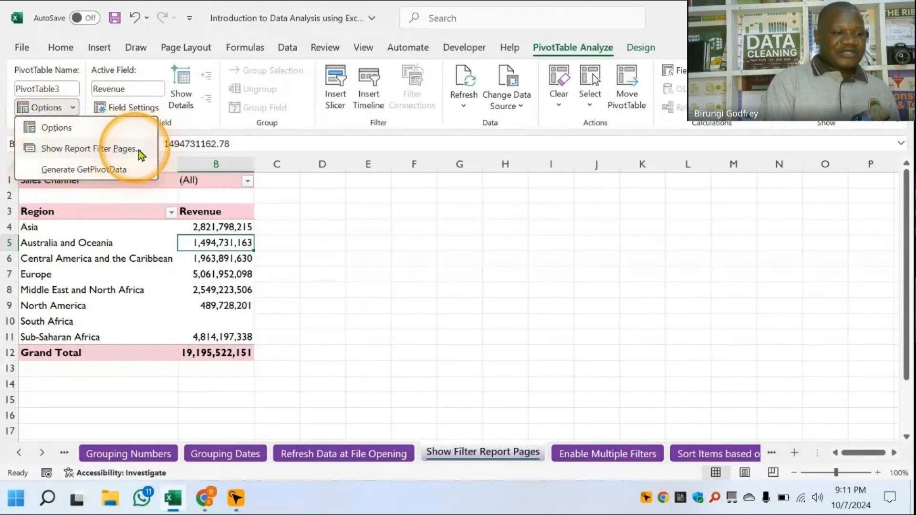
click(77, 150)
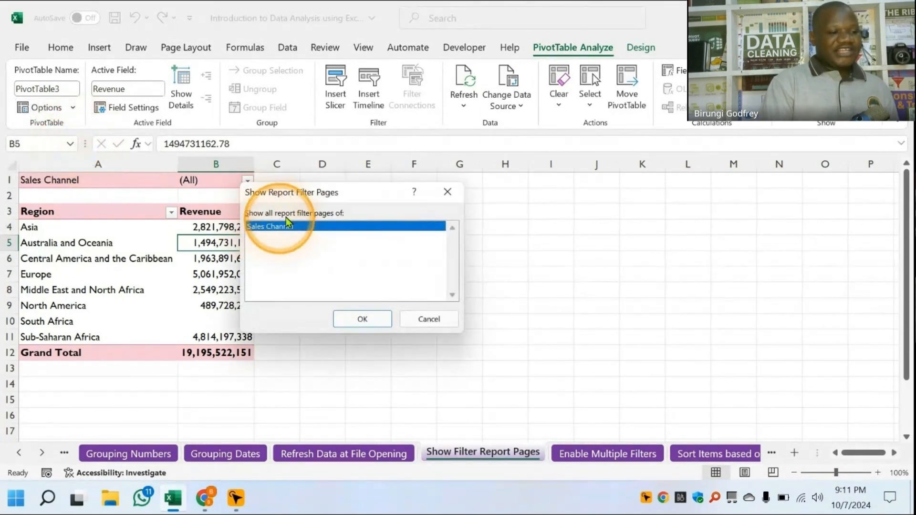
drag(296, 195, 386, 216)
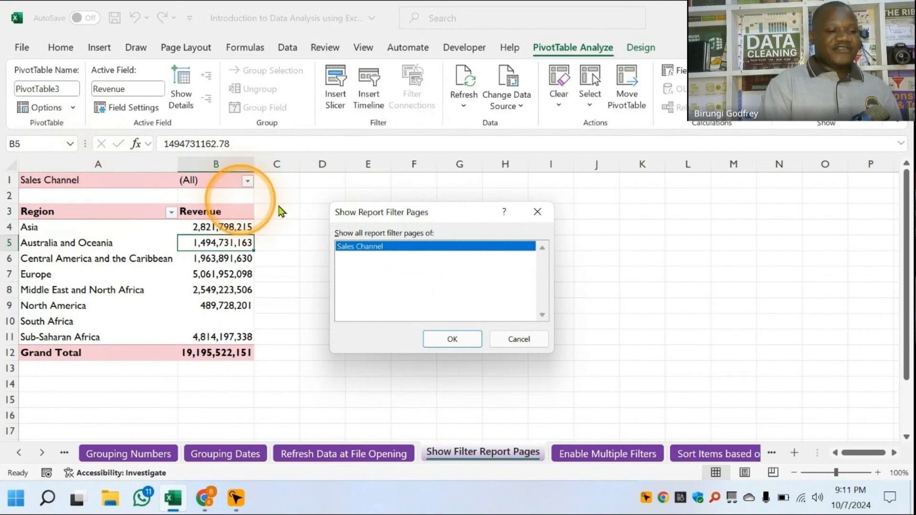
click(452, 339)
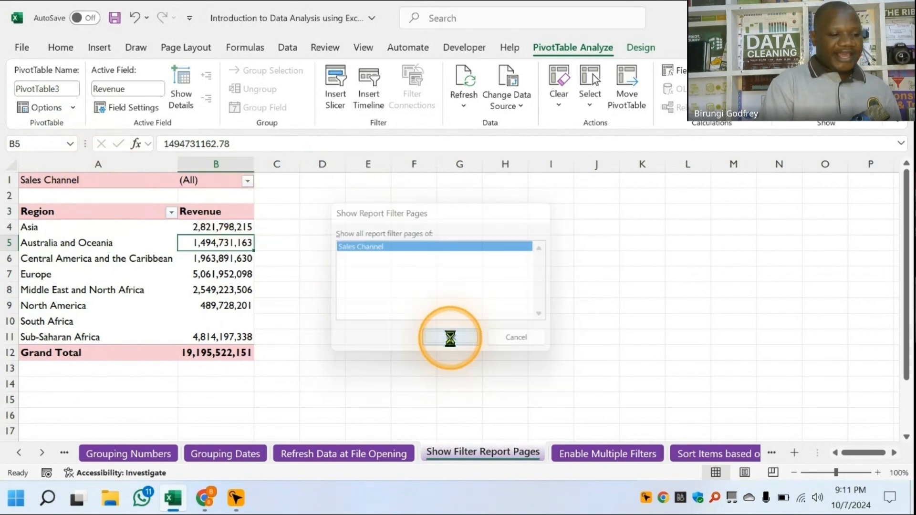
Examine the regional revenue on the generated Offline and Online sheets.
click(384, 244)
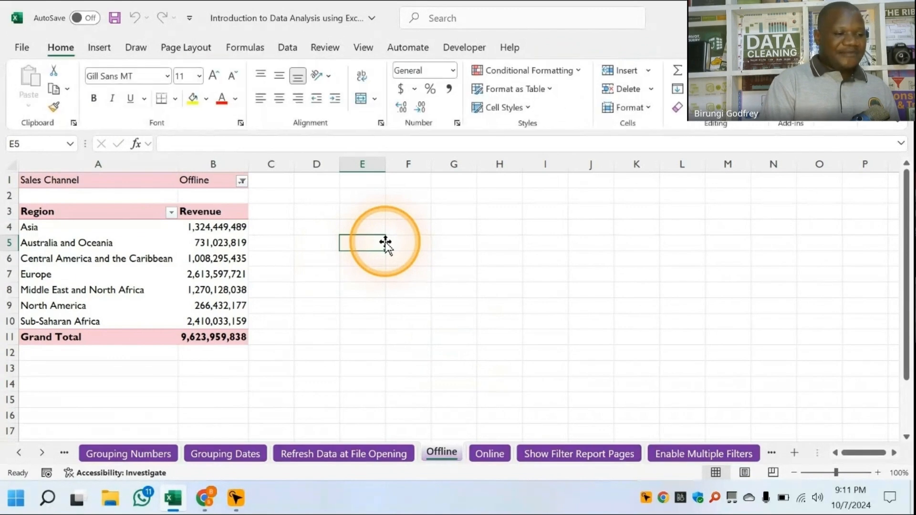
click(496, 456)
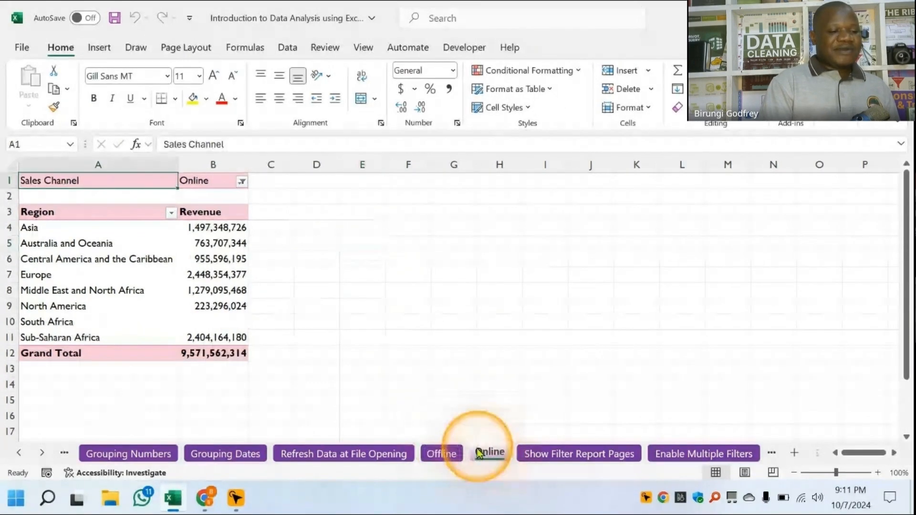
click(442, 452)
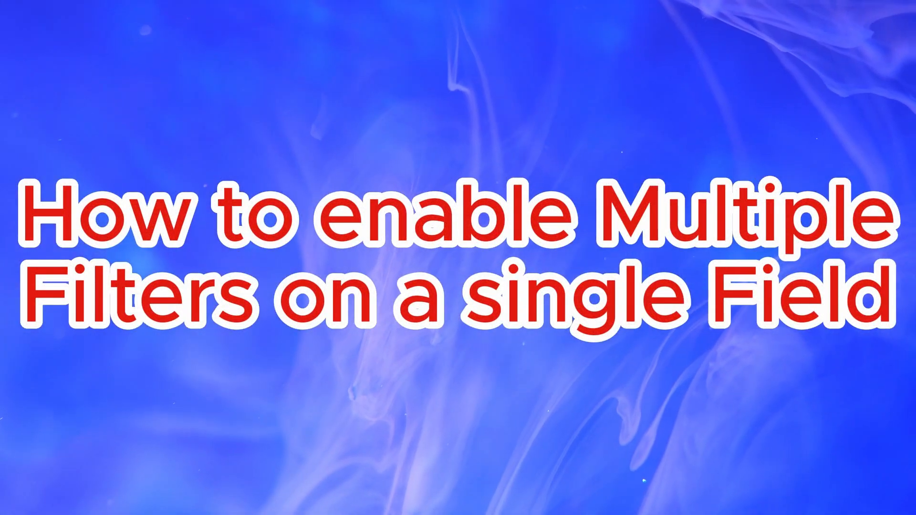
On the Enable Multiple Filters sheet, apply a label filter to Region for items containing "Africa".
click(170, 212)
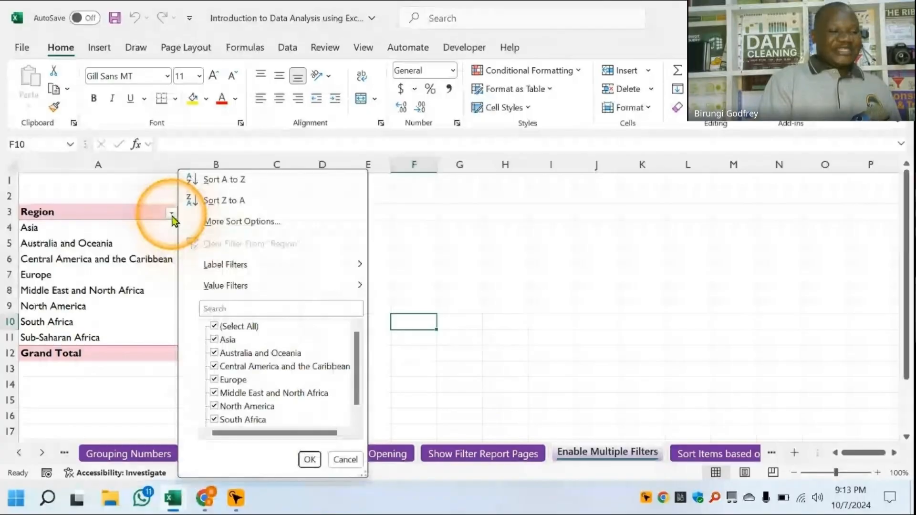
click(228, 265)
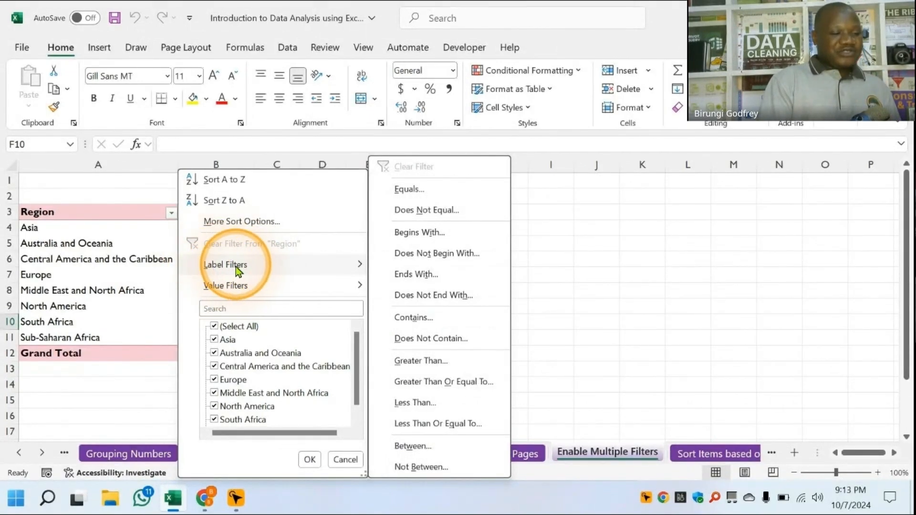
click(420, 317)
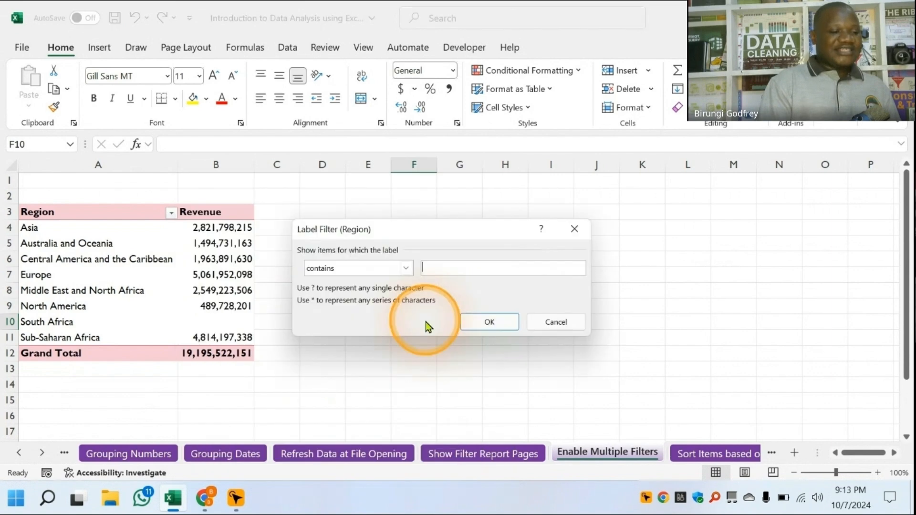
drag(395, 229, 458, 229)
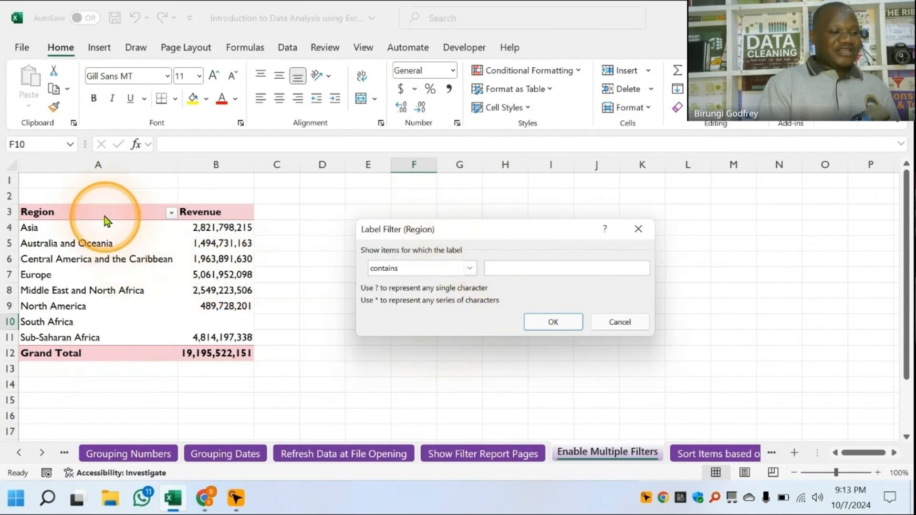
click(496, 268)
text(Africa)
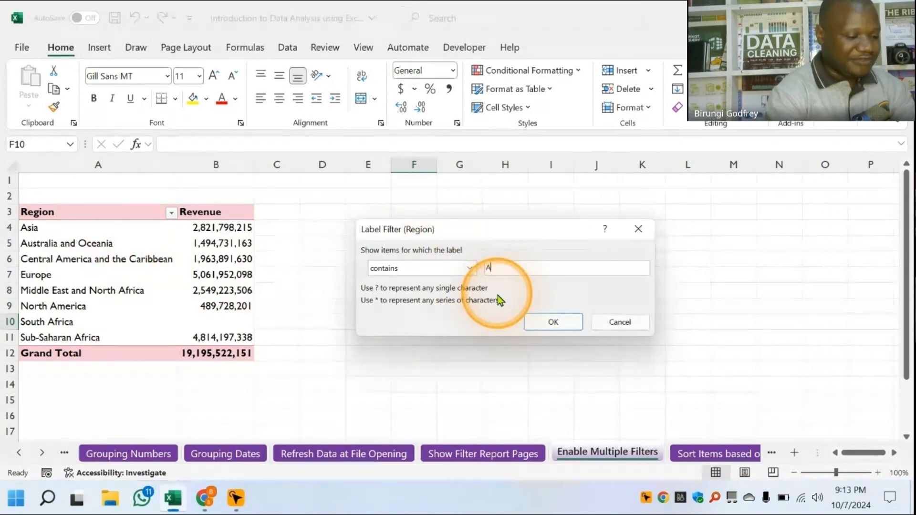
click(550, 321)
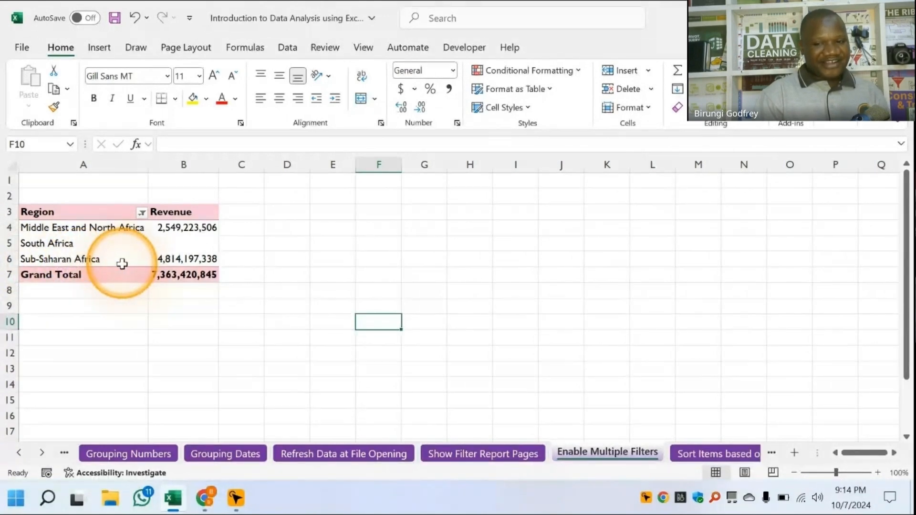
Apply a value filter to the Region field for items whose Revenue is greater than 2000000.
click(142, 213)
mouse_move(287, 285)
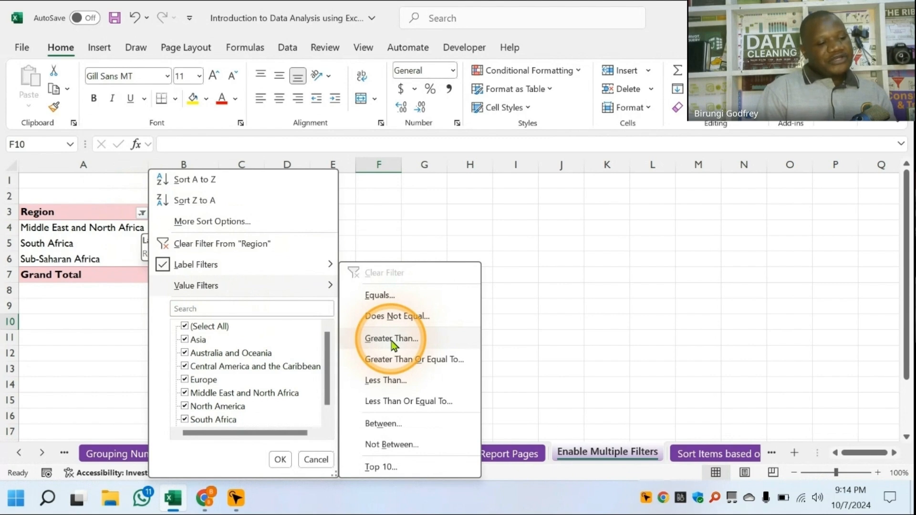
click(391, 338)
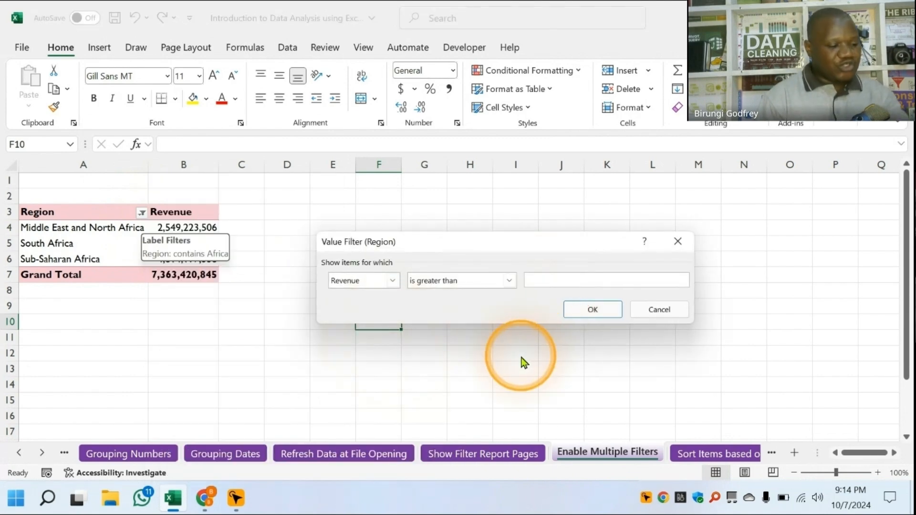
text(2)
drag(401, 241, 294, 287)
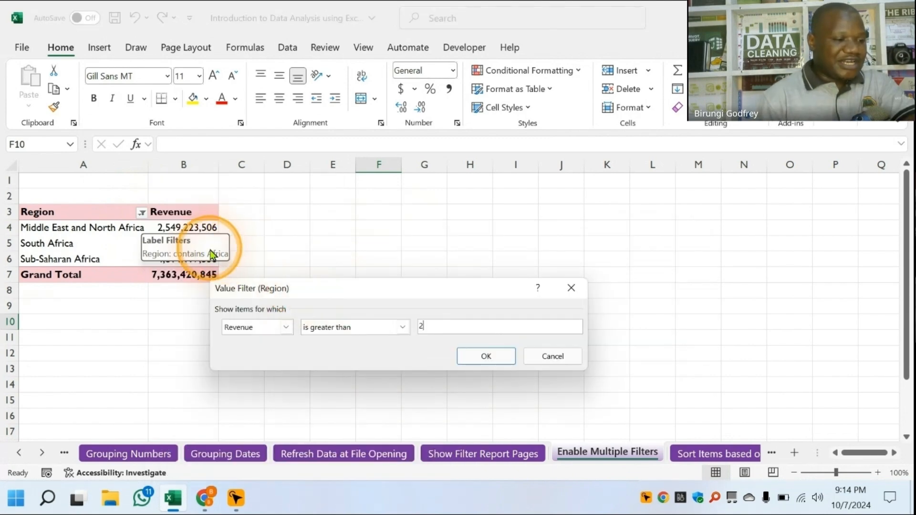
text(000000)
click(485, 358)
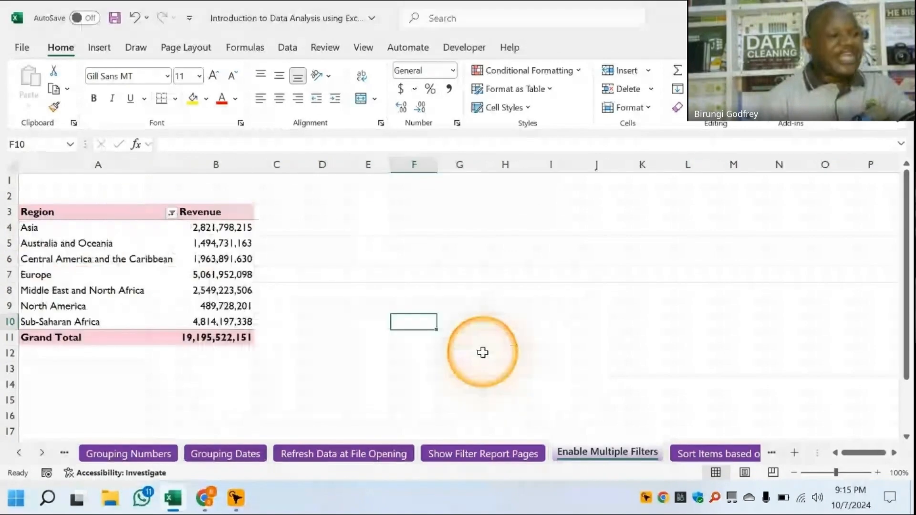
Check which filter types are active on Region and allow multiple filters per field in the pivot table options.
click(173, 214)
mouse_move(228, 287)
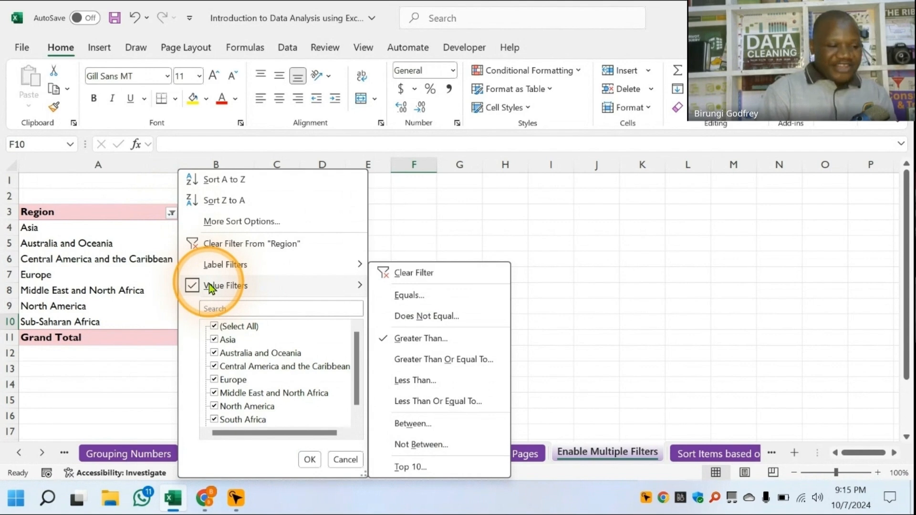
mouse_move(232, 270)
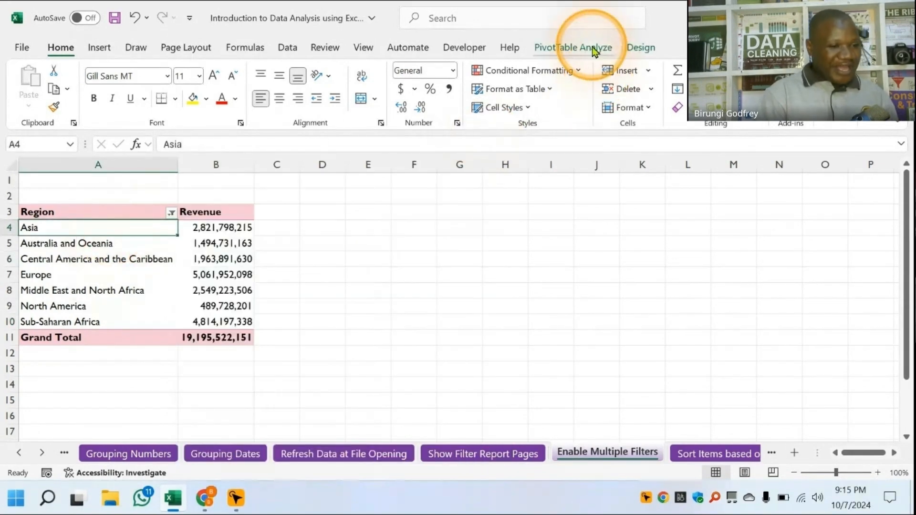
click(591, 46)
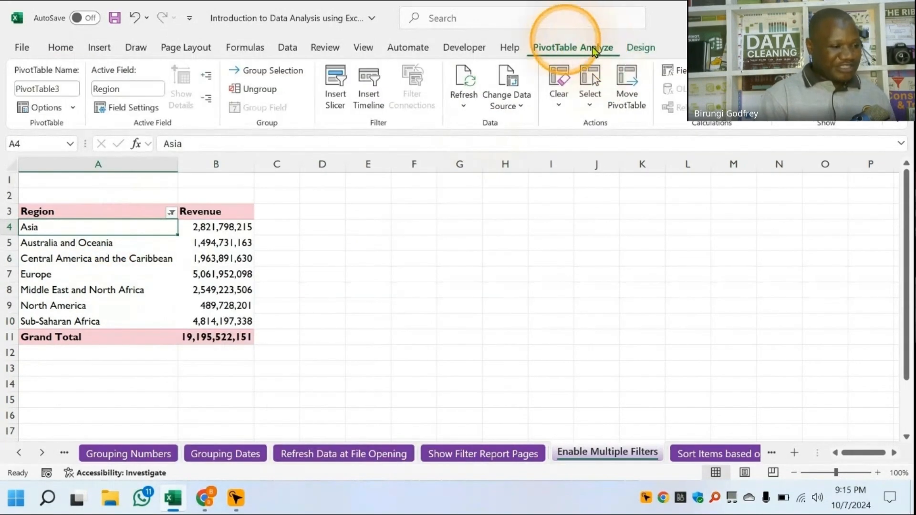
click(53, 113)
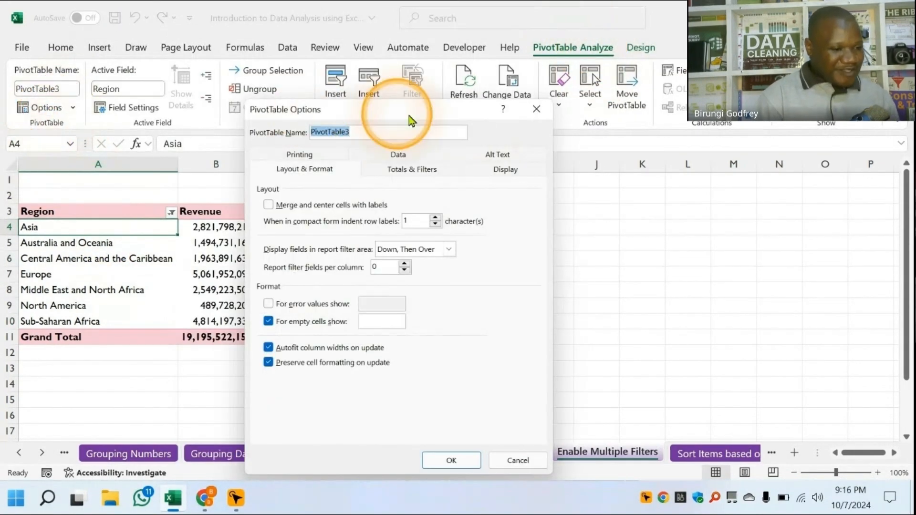
drag(368, 114, 346, 79)
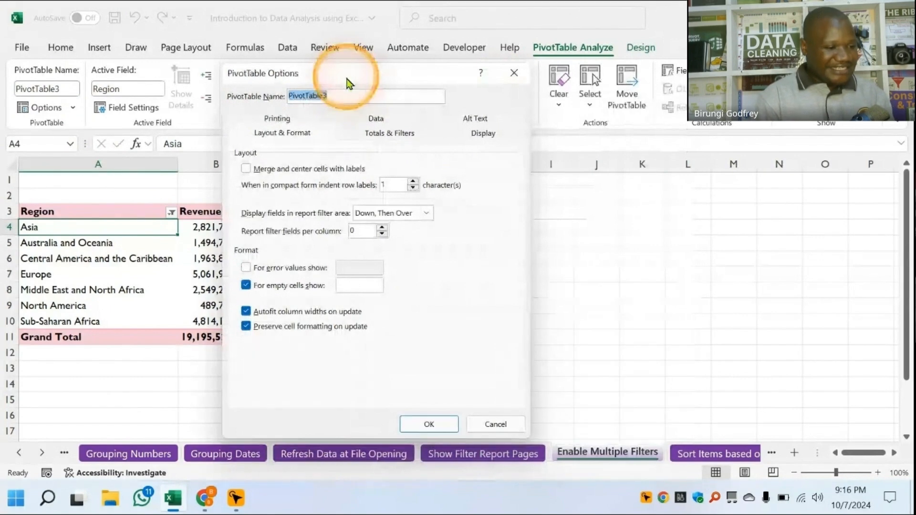
click(388, 138)
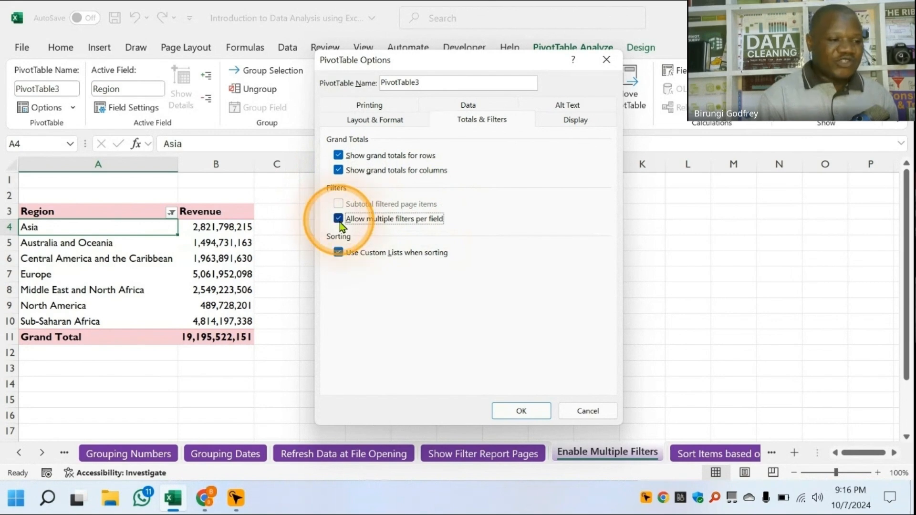
click(520, 411)
click(414, 241)
Reapply the Region value filter with Revenue greater than 2000000.
click(83, 242)
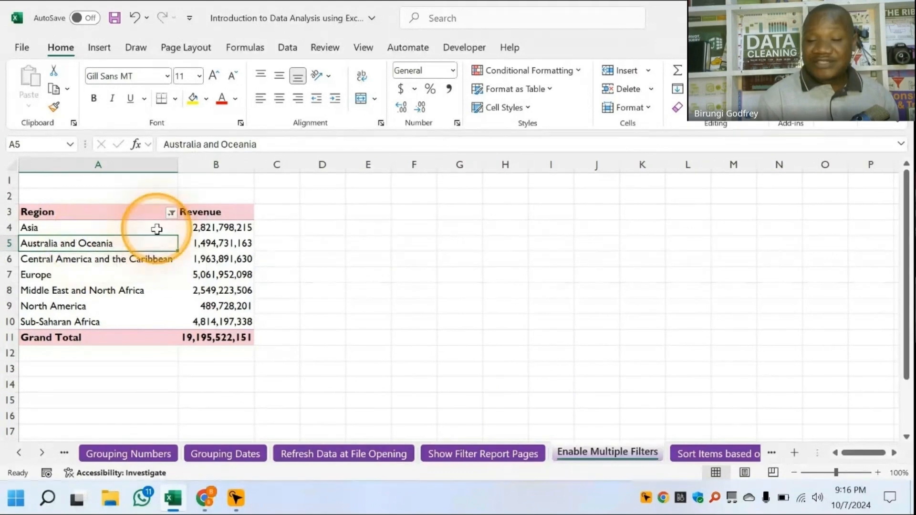
click(171, 212)
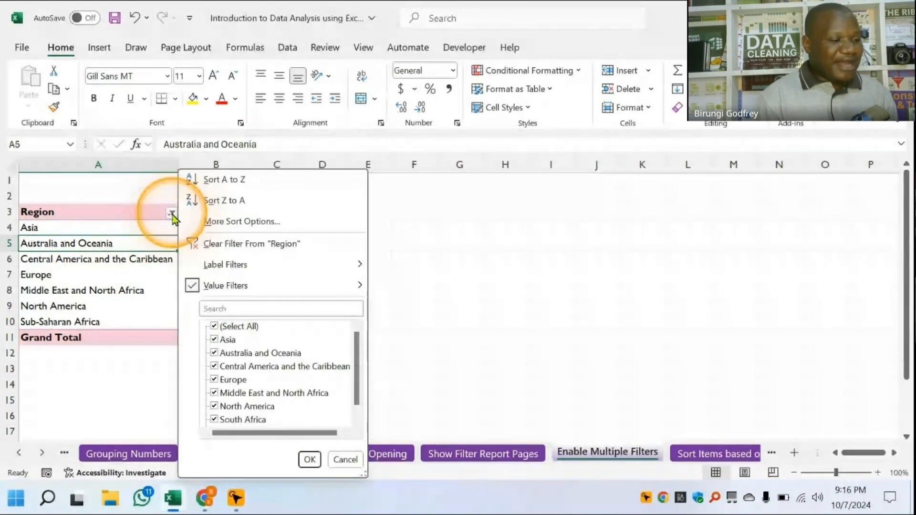
mouse_move(228, 289)
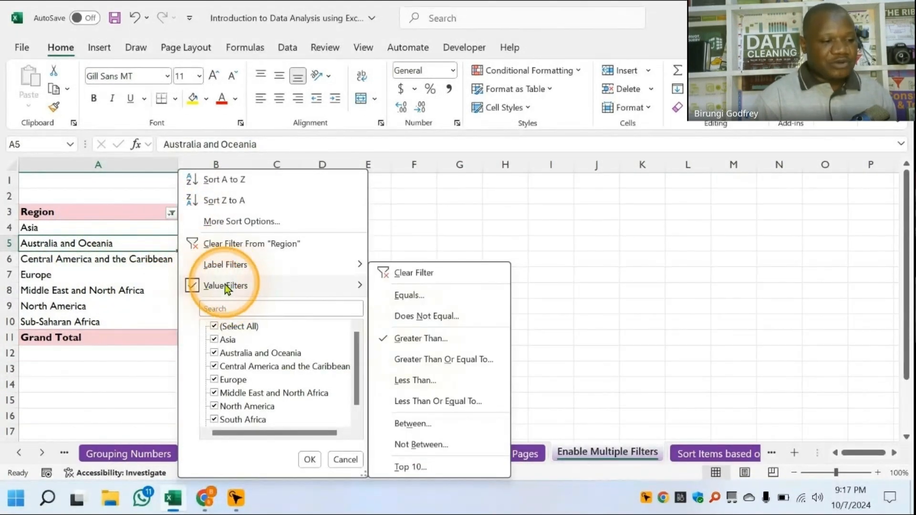
click(417, 339)
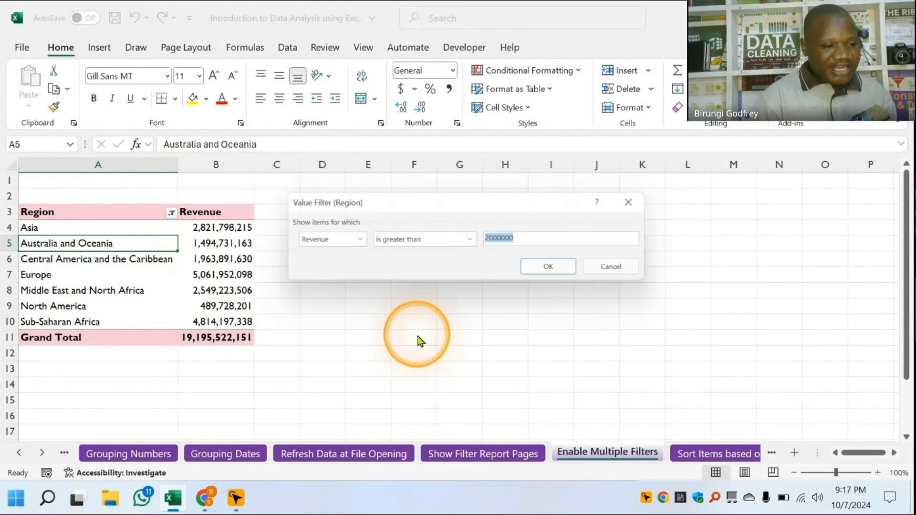
click(544, 241)
click(555, 270)
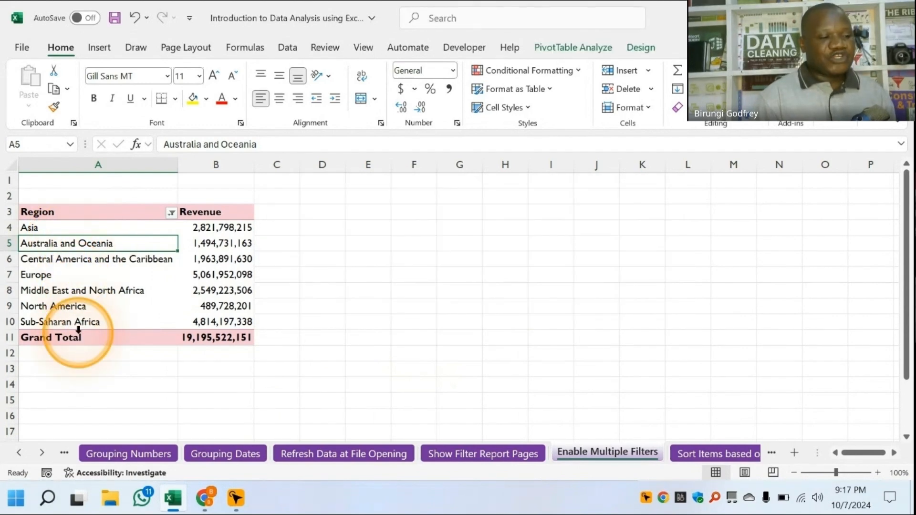
Add a label filter to Region for items containing "Africa" alongside the existing value filter.
click(171, 213)
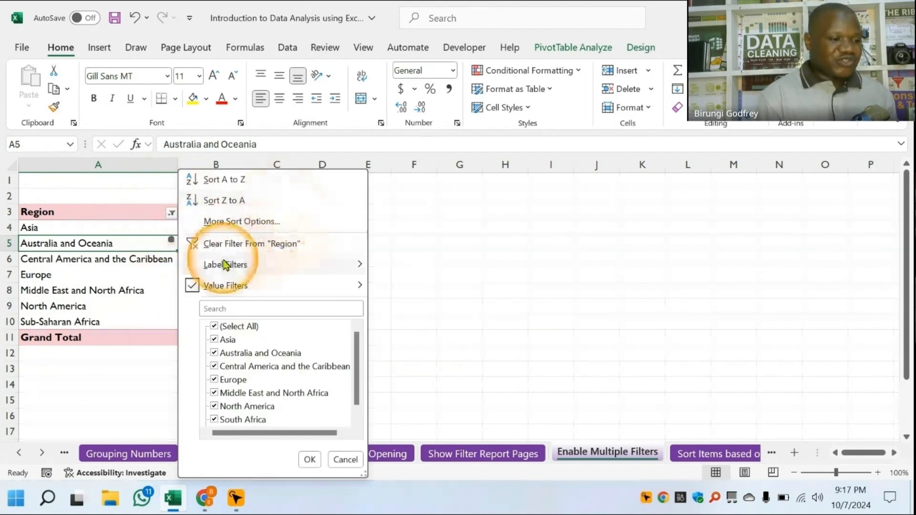
mouse_move(225, 264)
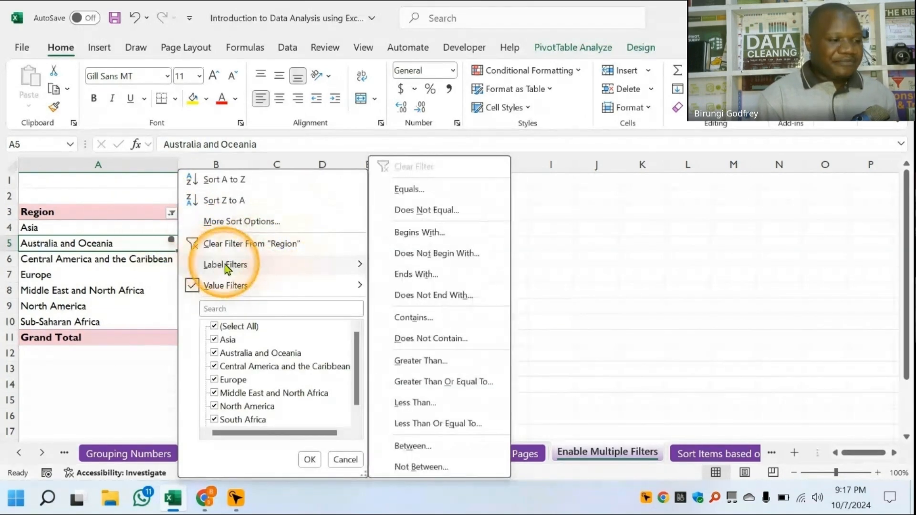
click(414, 317)
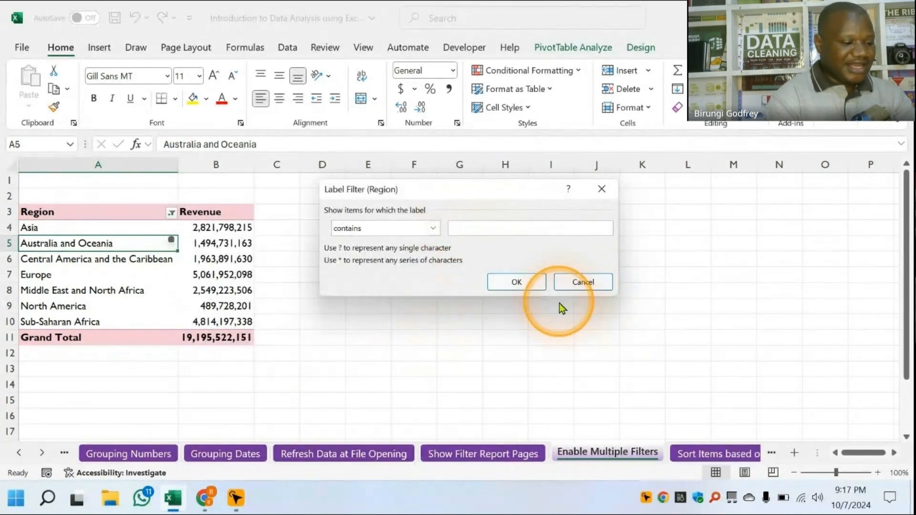
text(A)
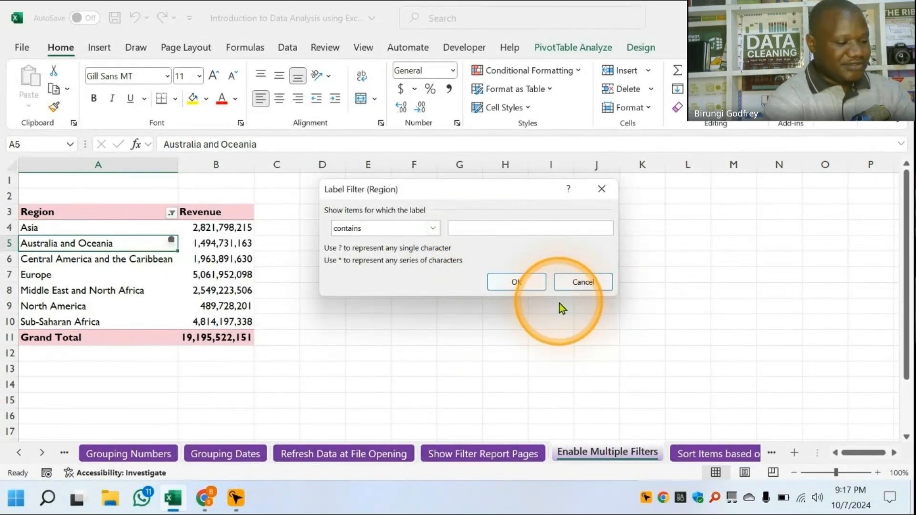
text(frica)
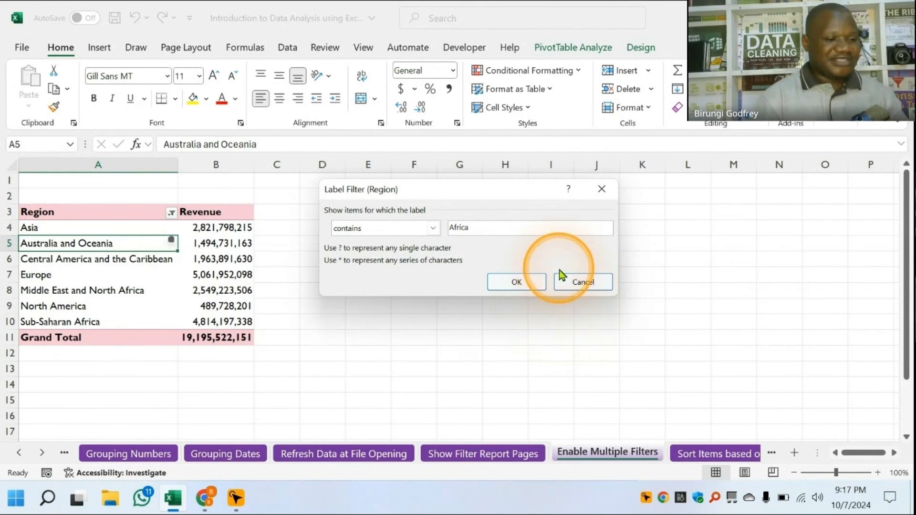
click(517, 283)
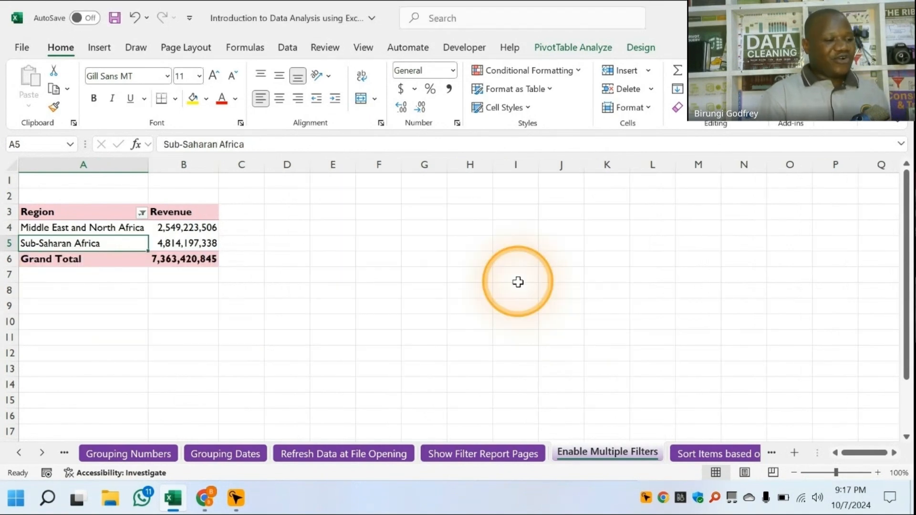
click(274, 366)
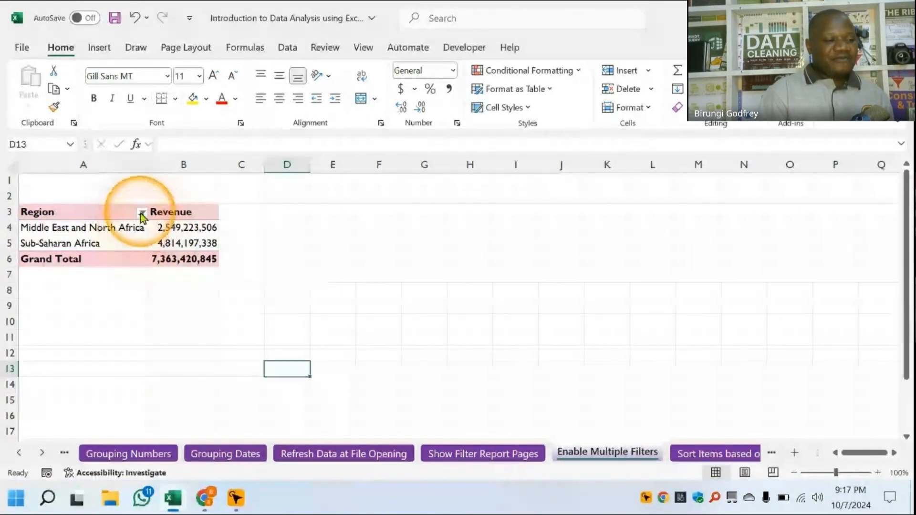
click(142, 213)
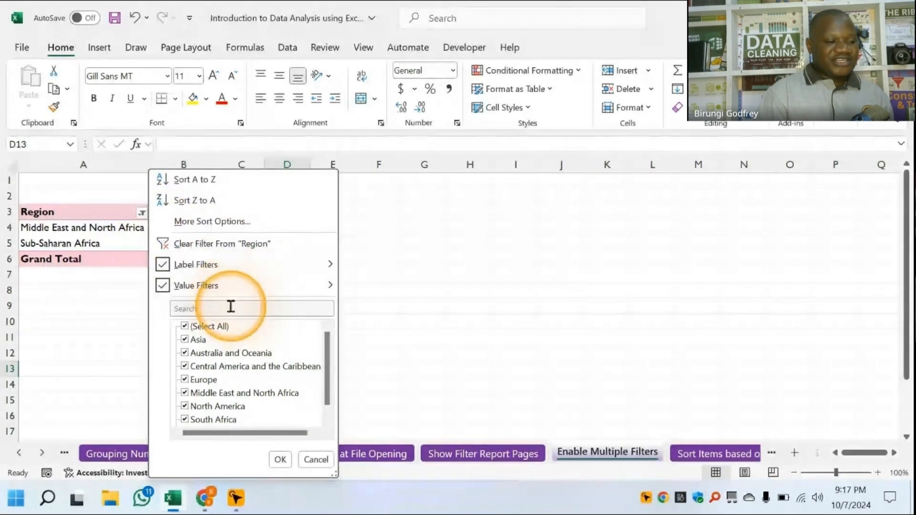
mouse_move(225, 284)
click(390, 343)
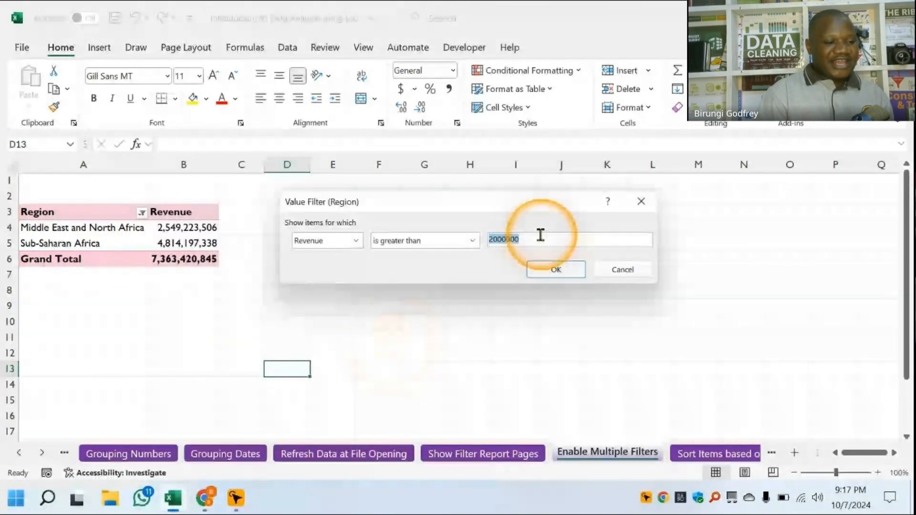
text(30000)
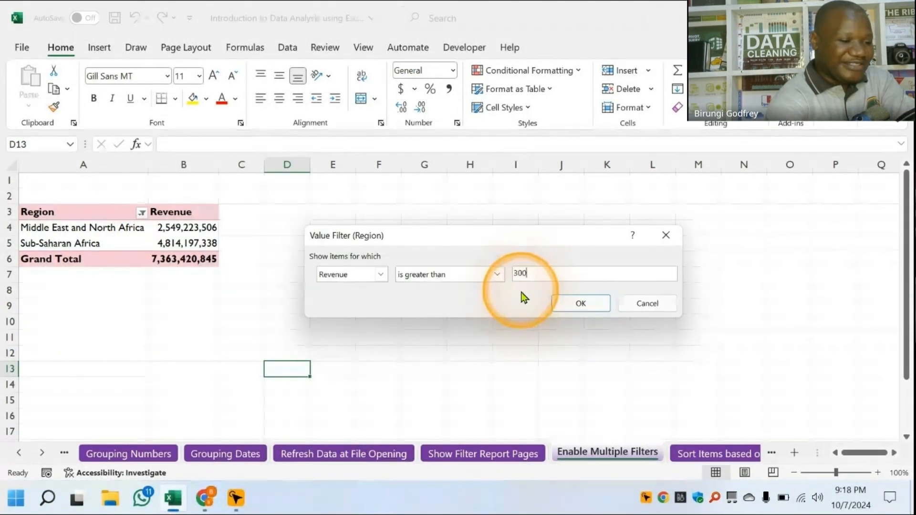
text(00000)
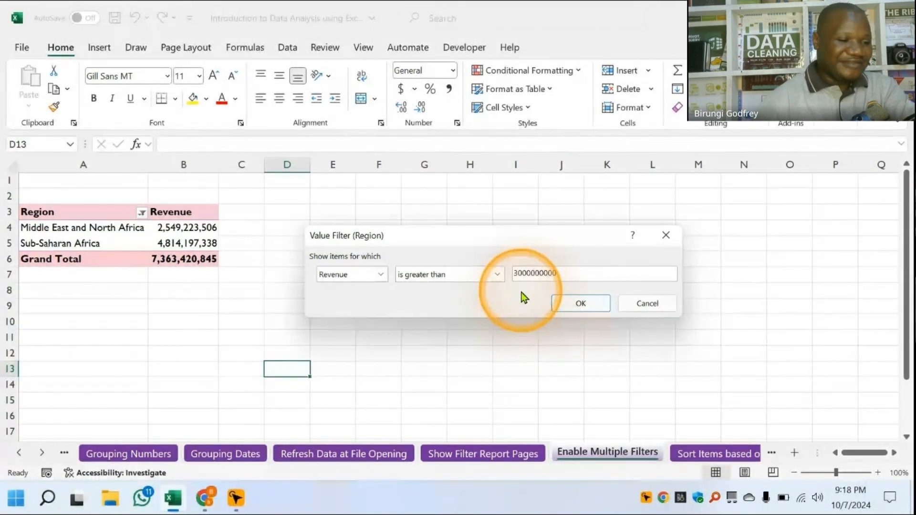
click(581, 304)
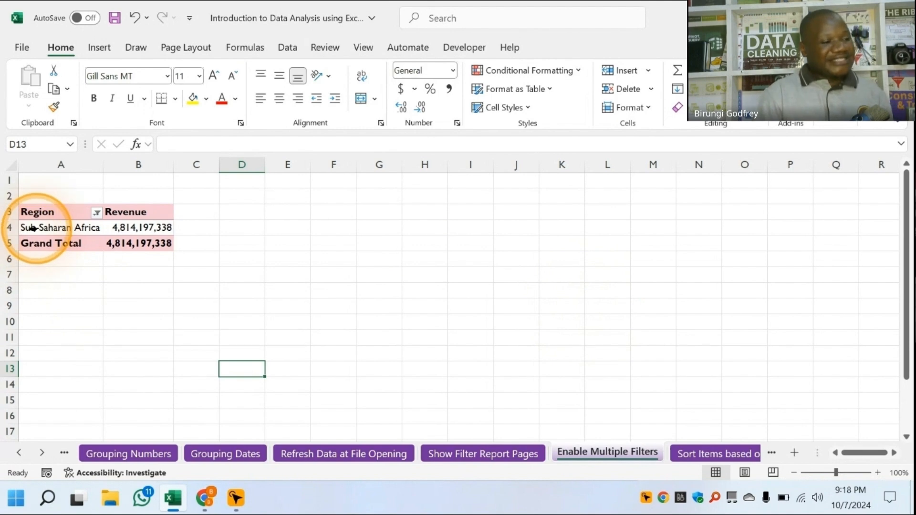
click(96, 213)
mouse_move(125, 273)
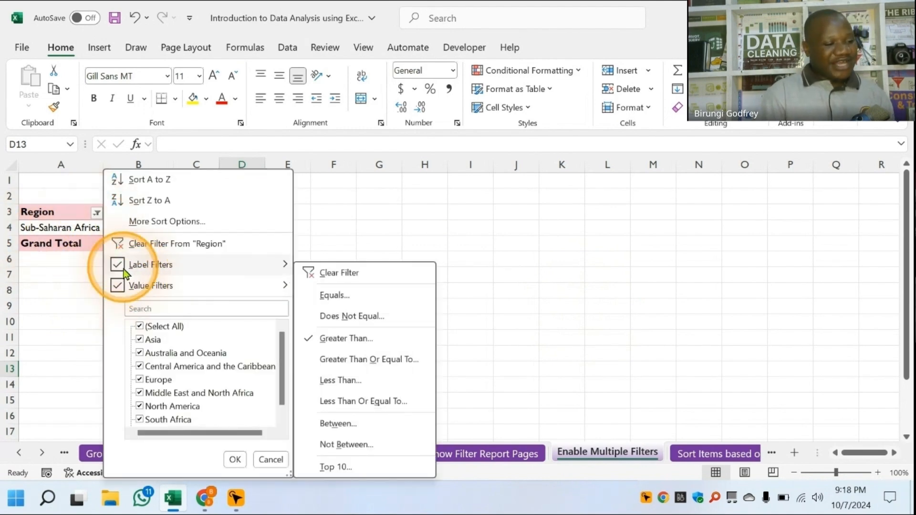
mouse_move(170, 292)
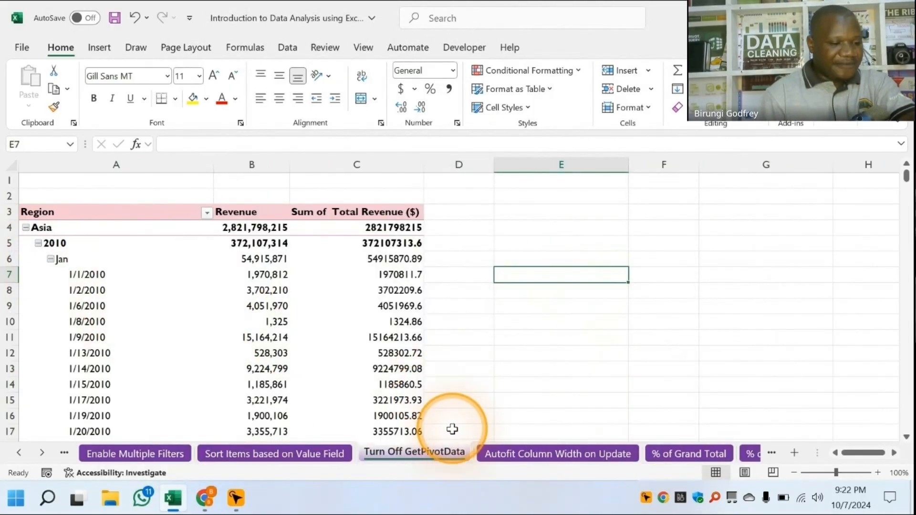
On the Sort Items based on Value Field sheet, start a formula in E4 referencing Europe's revenue and examine the generated GETPIVOTDATA reference.
click(303, 459)
click(82, 243)
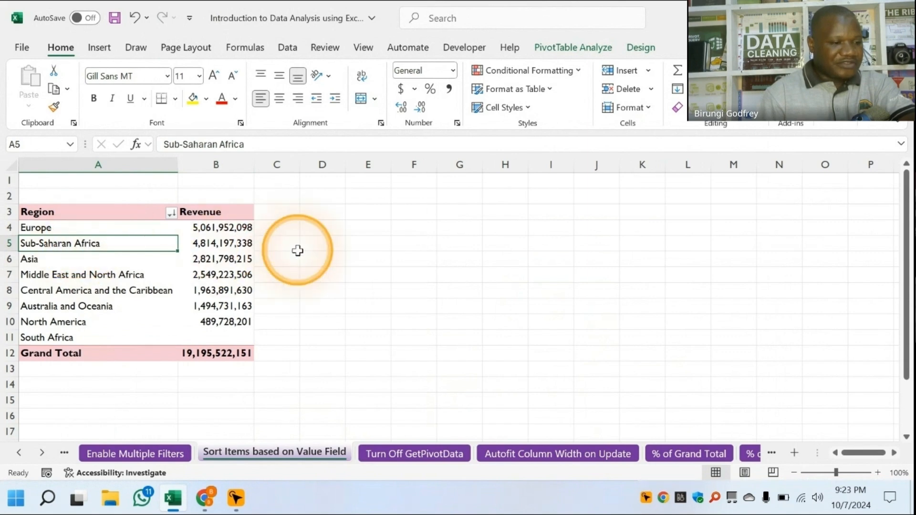
click(369, 230)
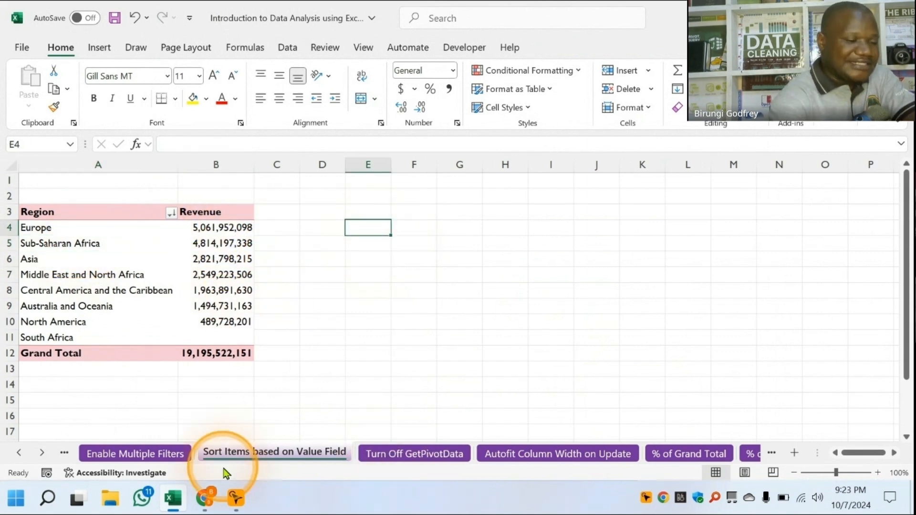
text(=)
click(200, 232)
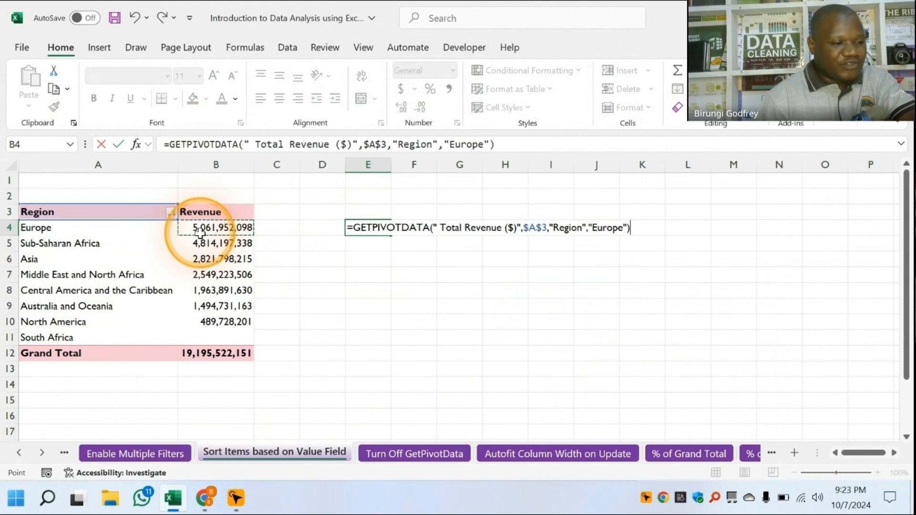
drag(351, 227, 632, 223)
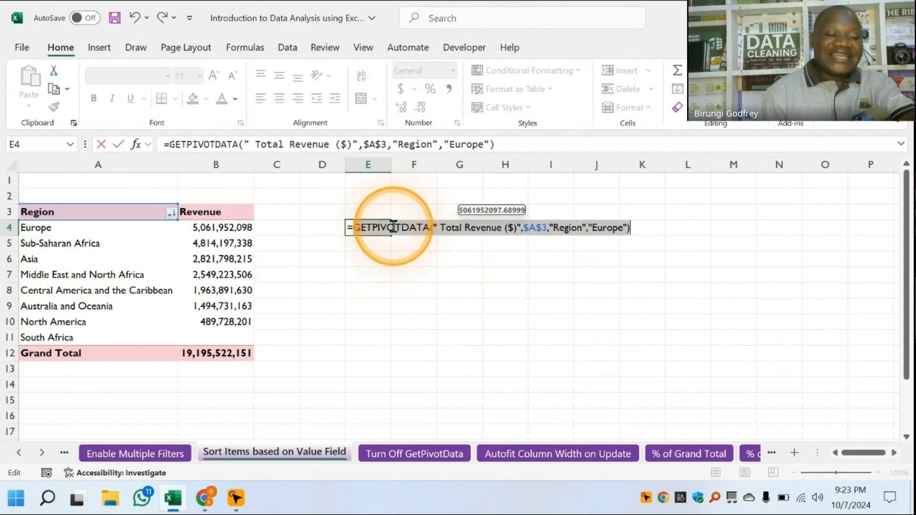
In Excel's formula options, turn off table names in formulas and GetPivotData functions for PivotTable references.
click(23, 48)
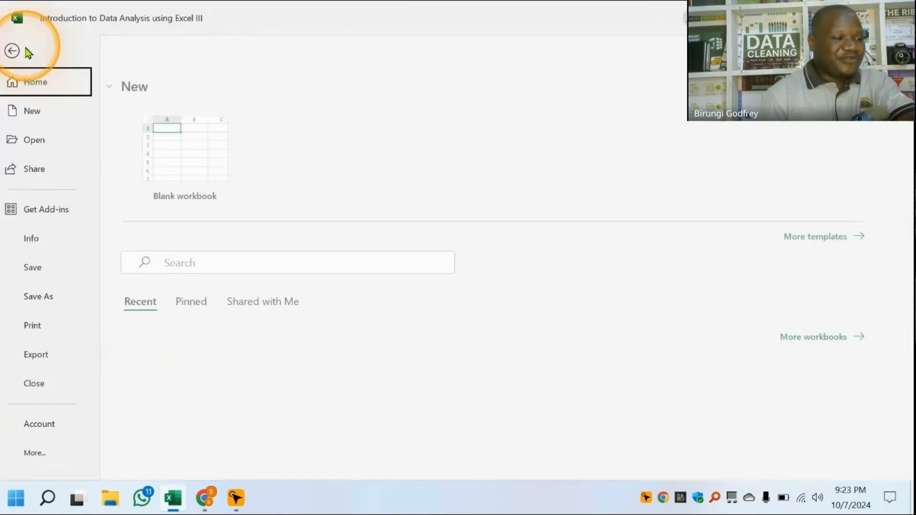
click(38, 454)
click(143, 452)
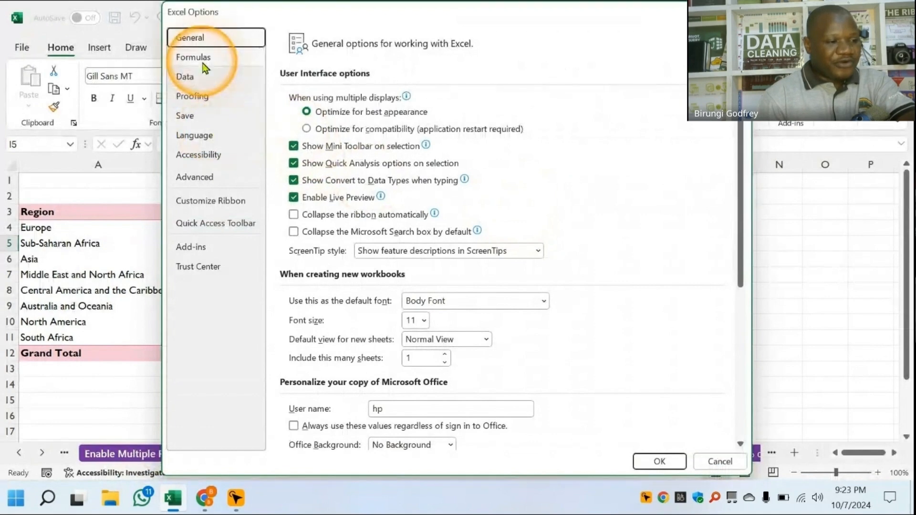
click(203, 61)
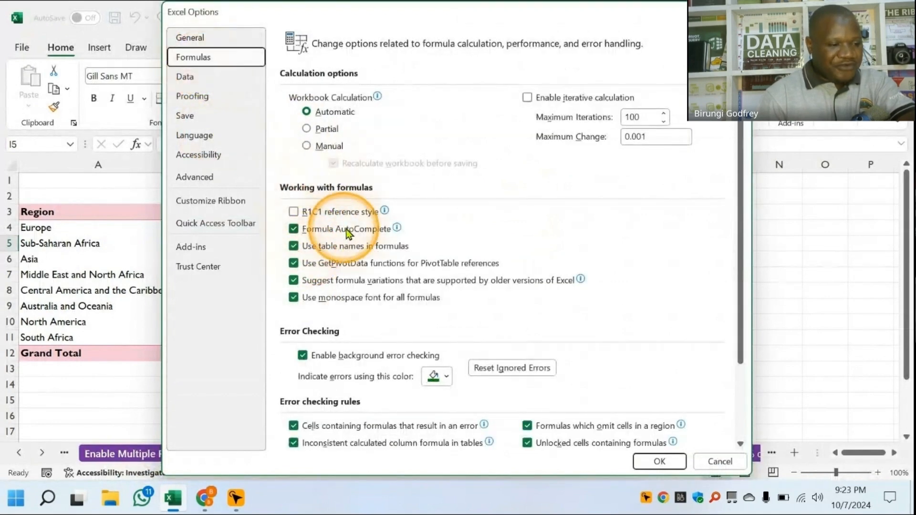
click(294, 246)
click(294, 264)
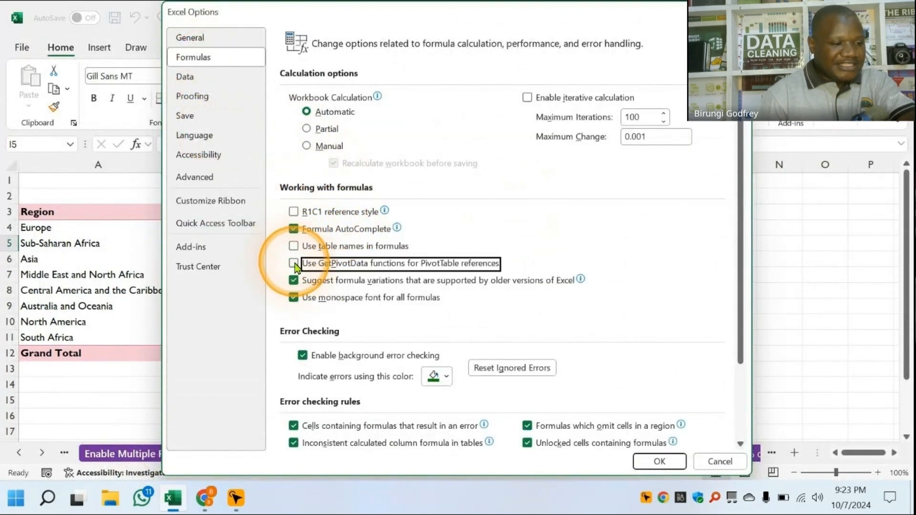
click(655, 458)
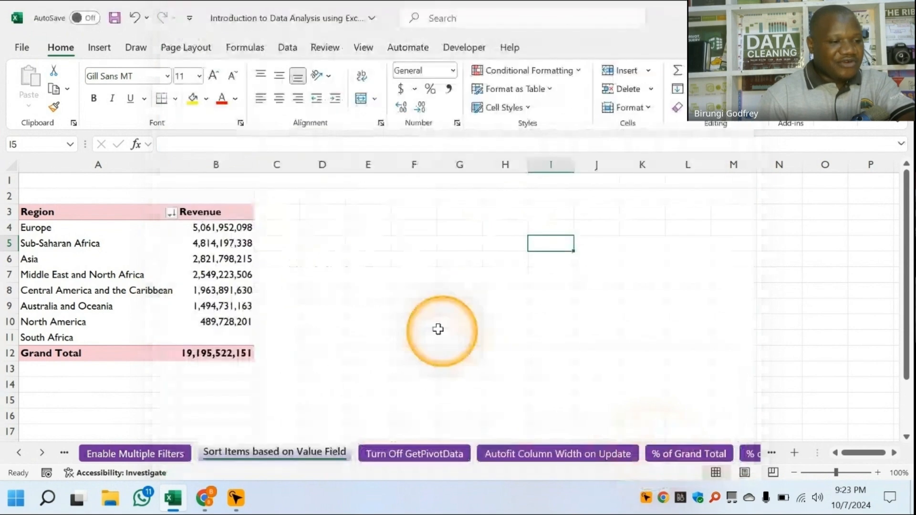
Enter a formula in E5 that references Sub-Saharan Africa's revenue in B5.
click(358, 239)
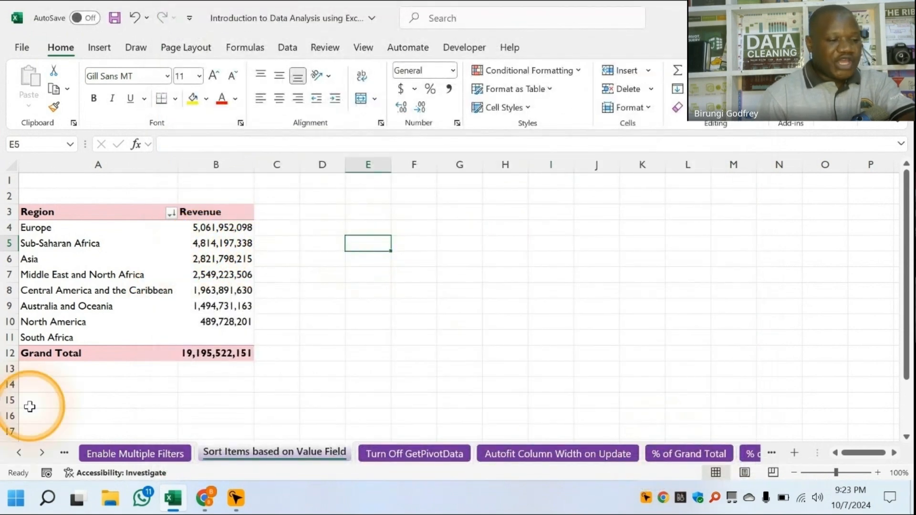
text(=)
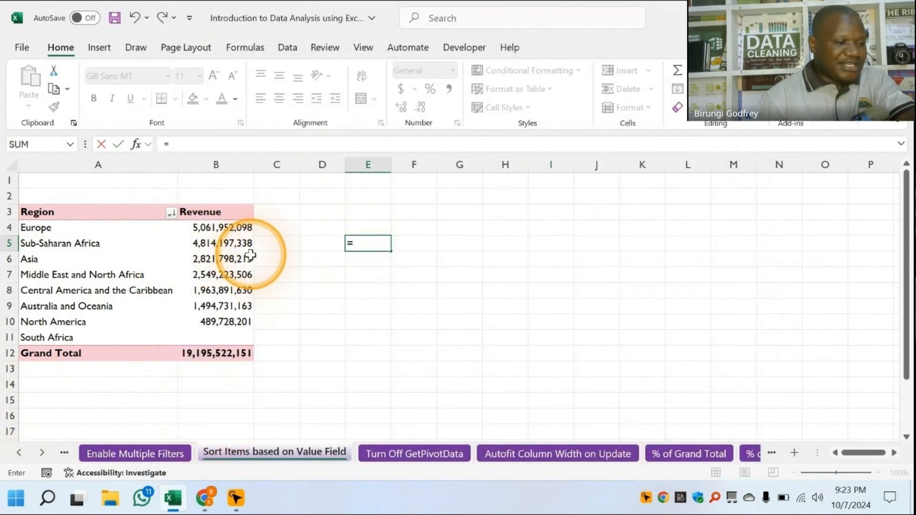
click(212, 245)
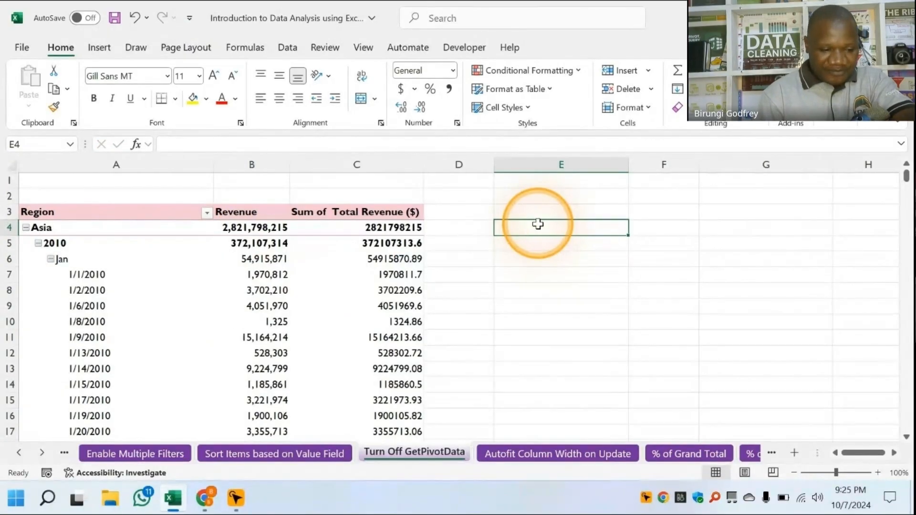
click(552, 303)
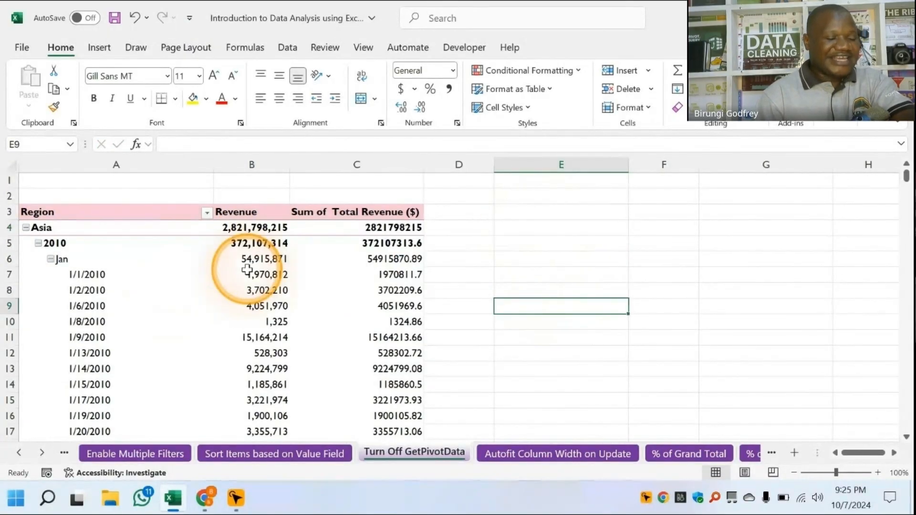
scroll(245, 266, down, 2)
scroll(245, 265, up, 2)
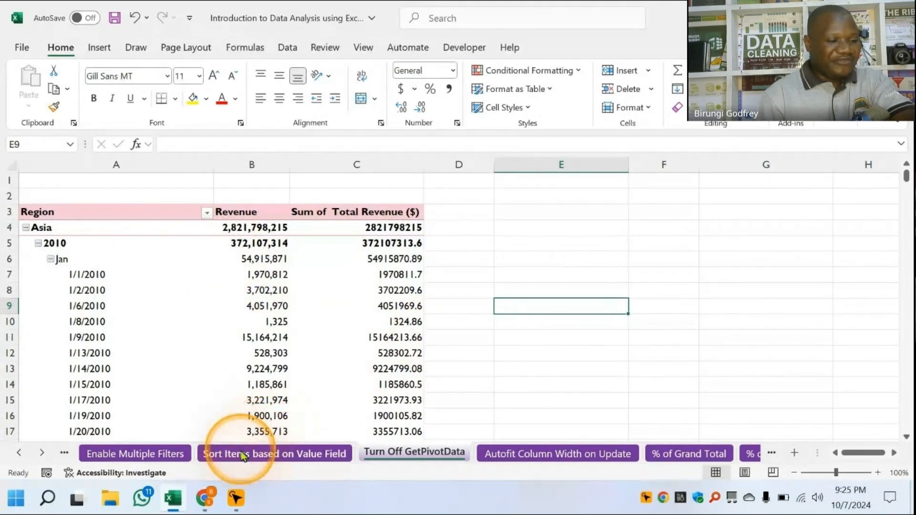
On the Autofit Column Width on Update sheet, check the widths of columns A and B without changing them.
click(557, 453)
click(117, 164)
right_click(122, 164)
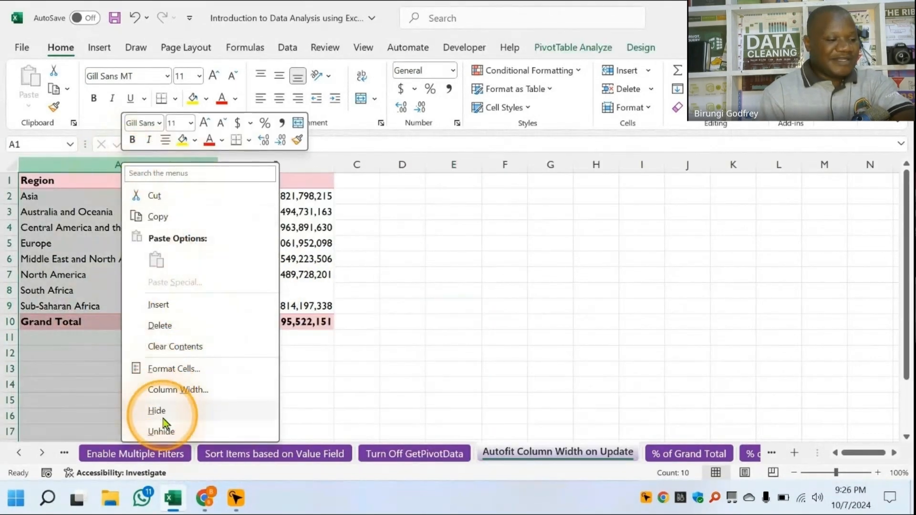
click(178, 389)
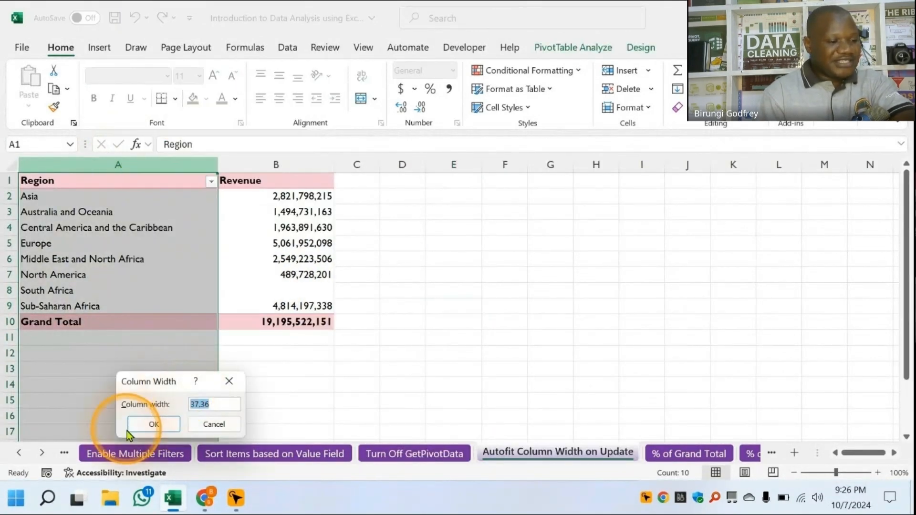
click(214, 424)
click(276, 164)
right_click(276, 164)
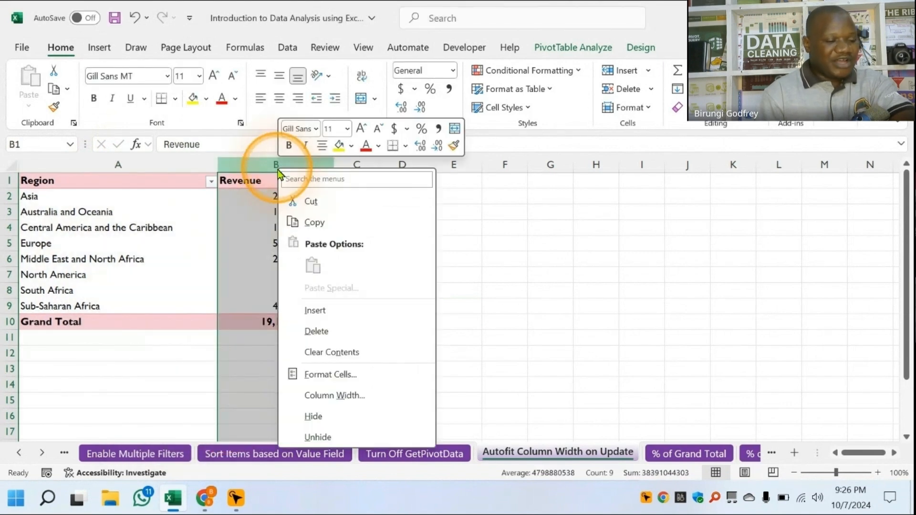
click(335, 395)
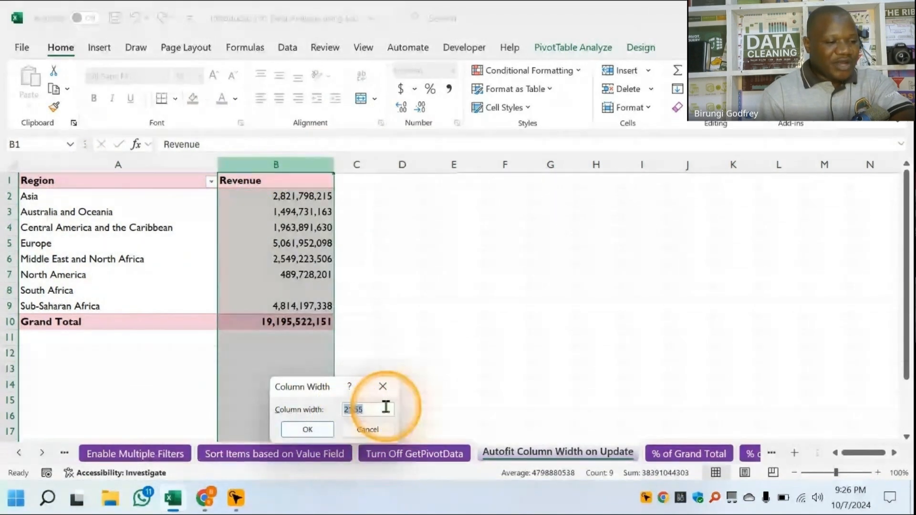
click(368, 430)
Refresh the Region and Revenue pivot table on the Autofit Column Width on Update sheet.
click(272, 216)
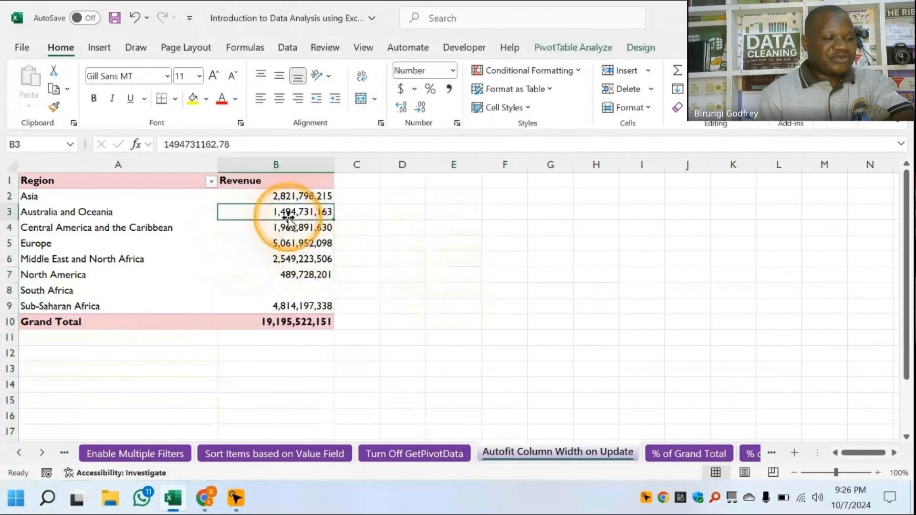
right_click(270, 214)
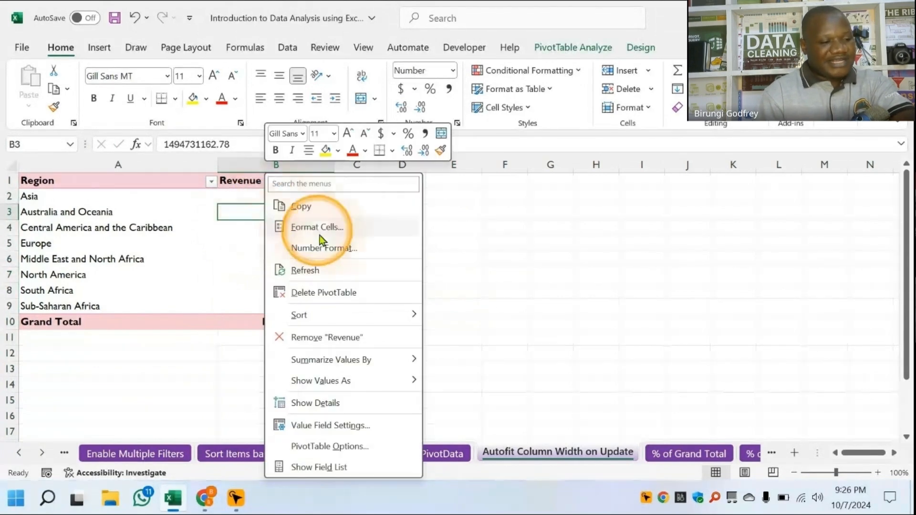
click(299, 272)
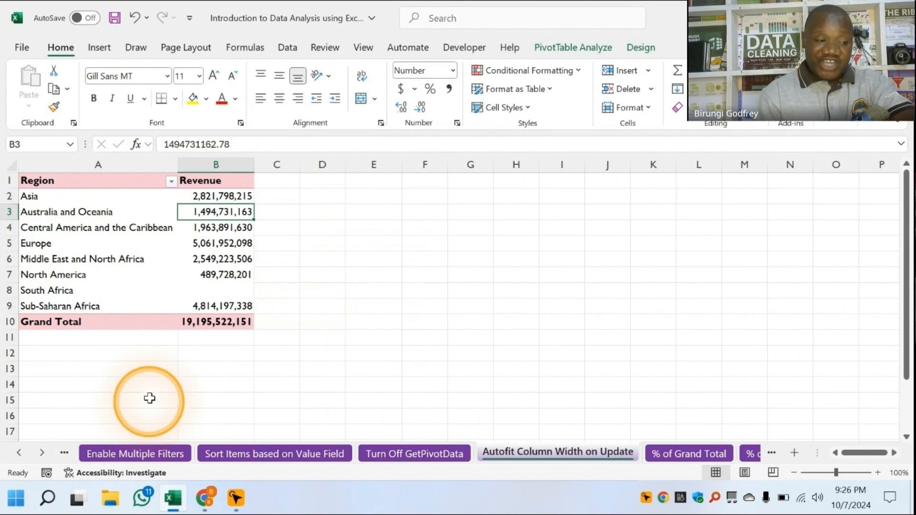
Check the widths of columns A and B again after the pivot table refresh.
click(102, 164)
right_click(103, 164)
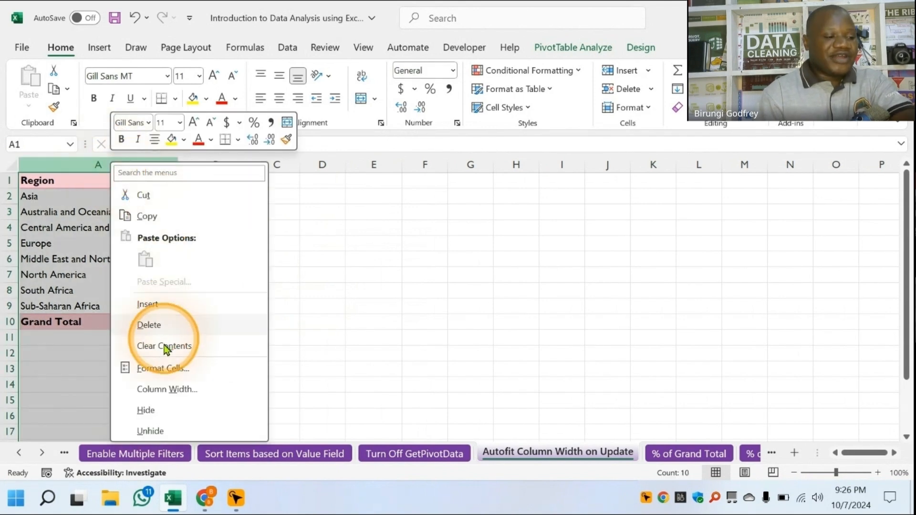
click(167, 389)
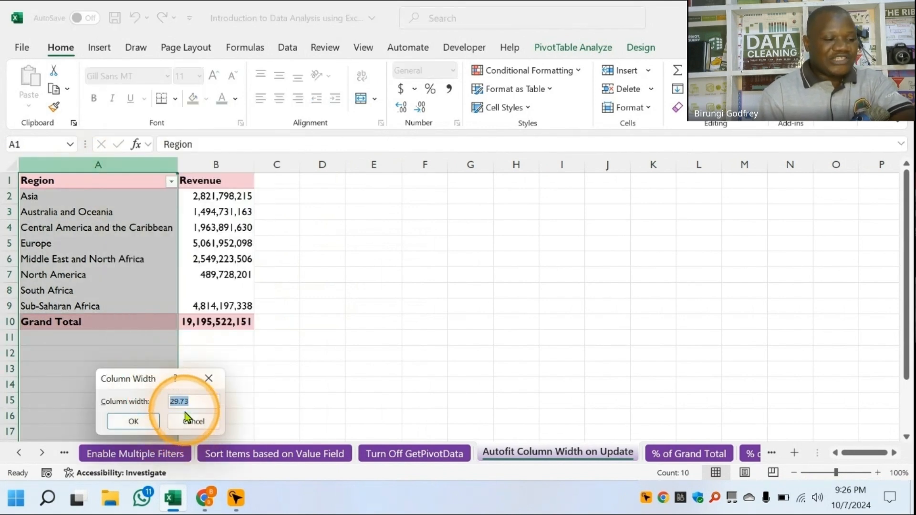
click(183, 419)
click(220, 162)
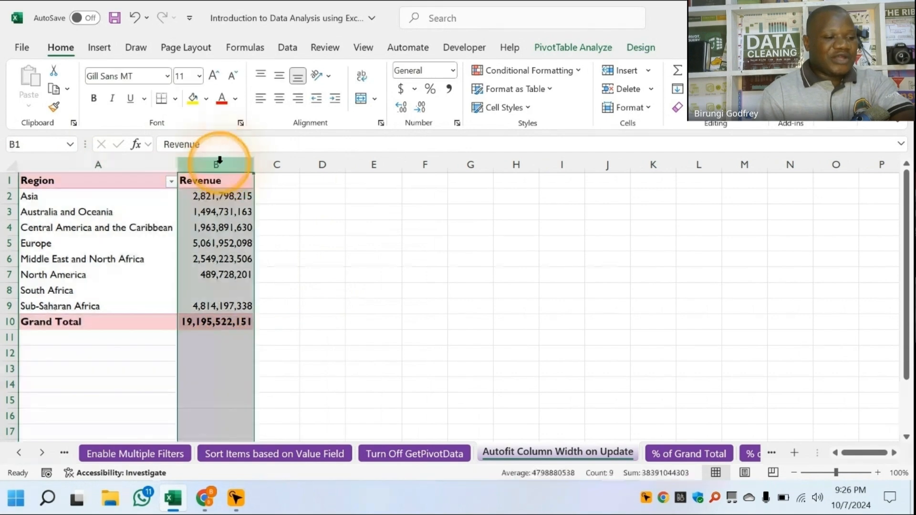
right_click(219, 162)
click(265, 388)
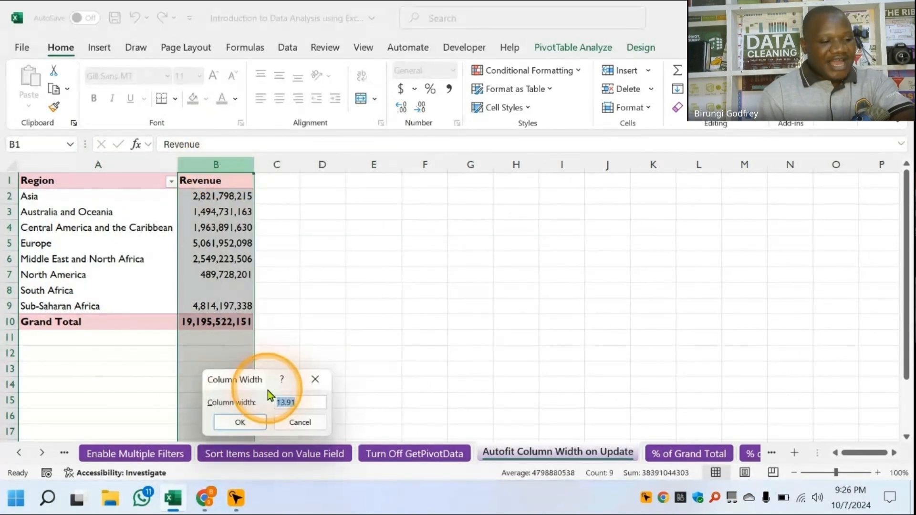
click(287, 422)
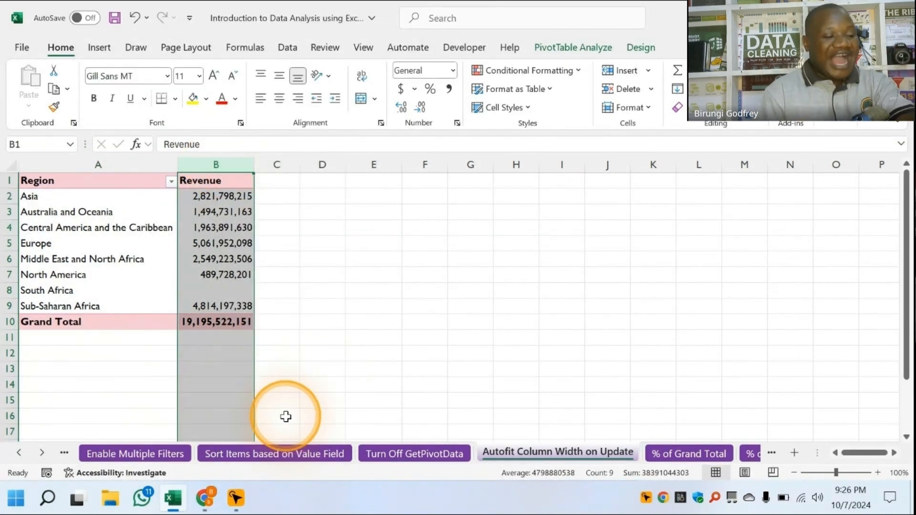
click(372, 258)
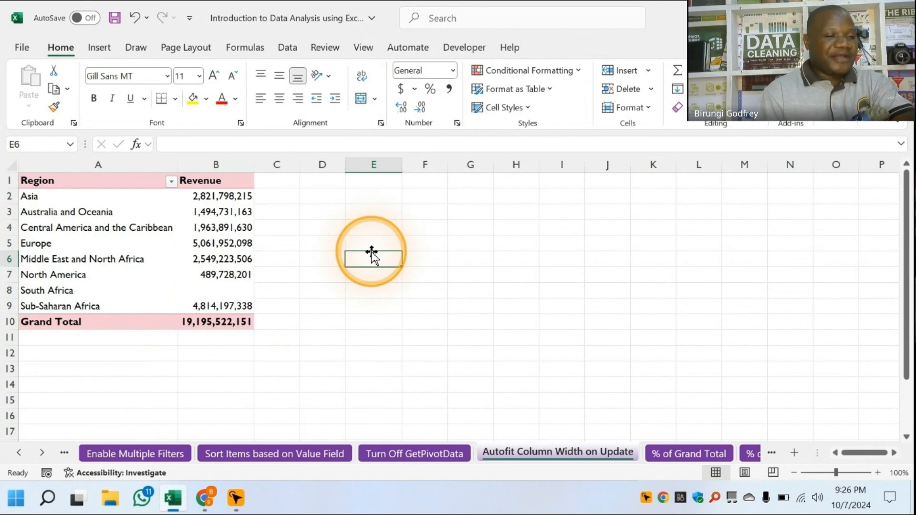
Turn off autofitting of column widths on update in the pivot table's layout and format options.
click(215, 211)
click(572, 47)
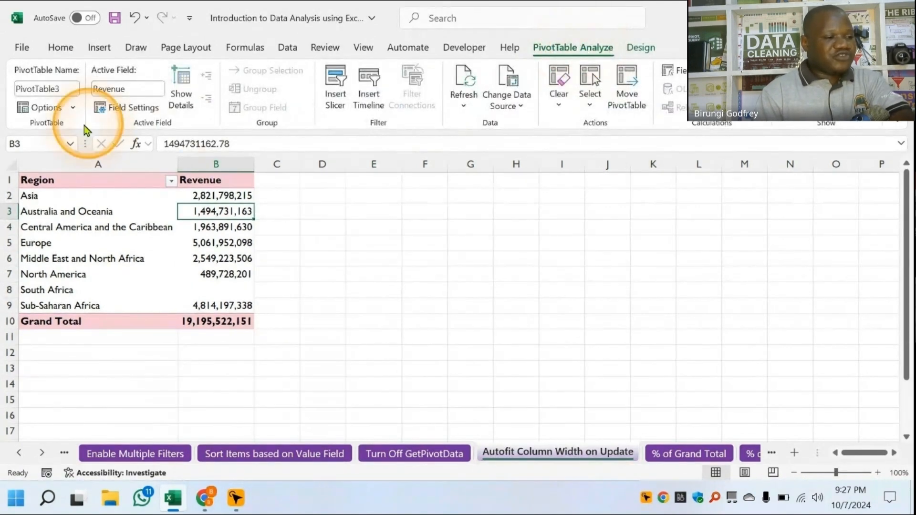
click(48, 108)
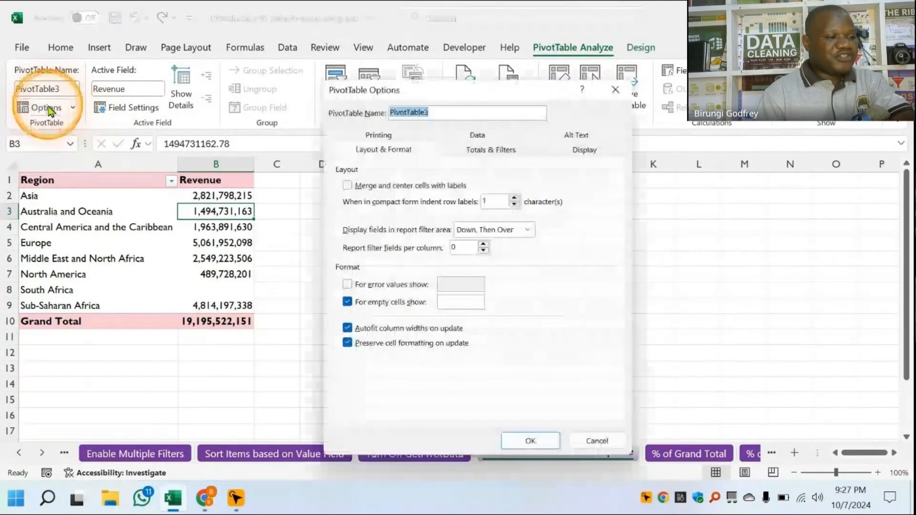
click(355, 155)
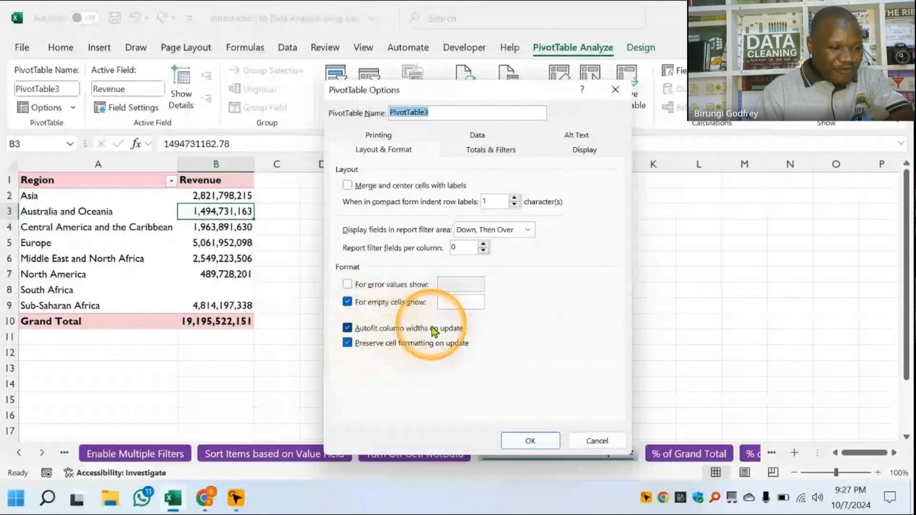
click(348, 328)
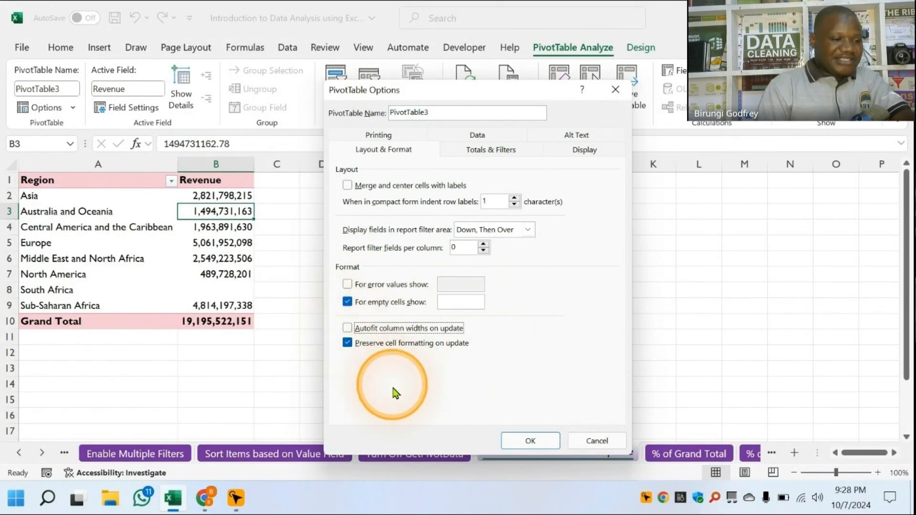
click(528, 441)
Widen columns A and B well beyond their contents and select the Revenue value for Central America and the Caribbean.
click(102, 162)
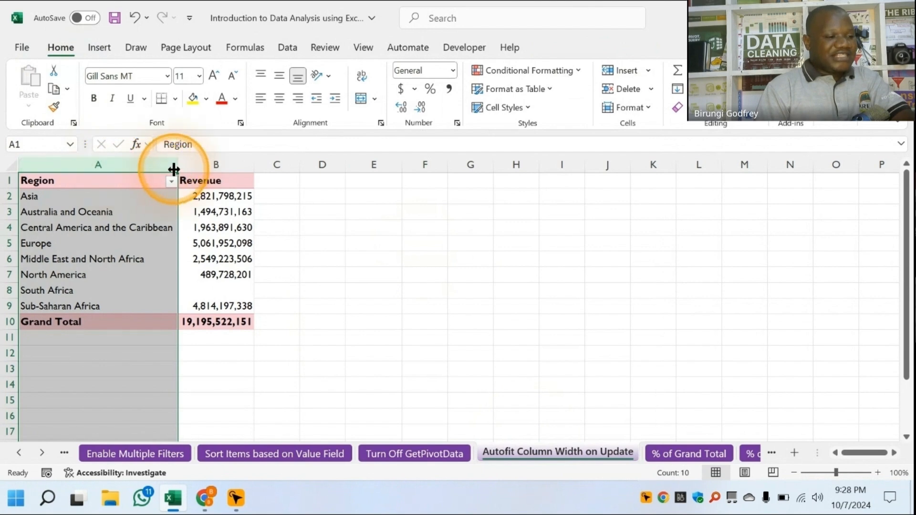
drag(173, 169, 275, 169)
click(311, 165)
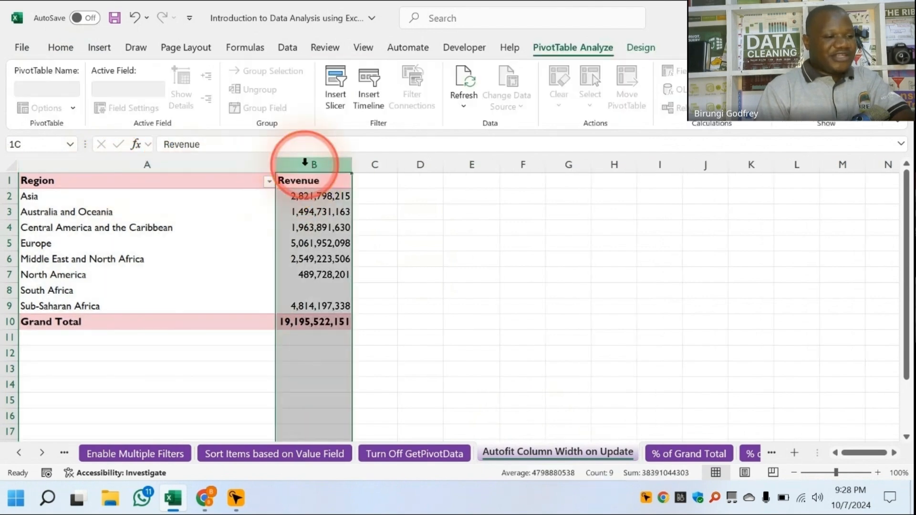
drag(349, 167, 419, 166)
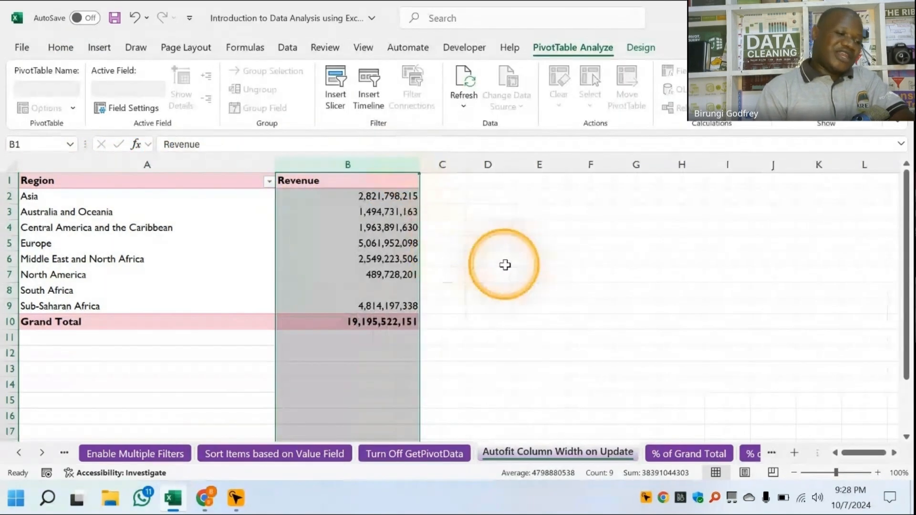
click(507, 265)
click(320, 223)
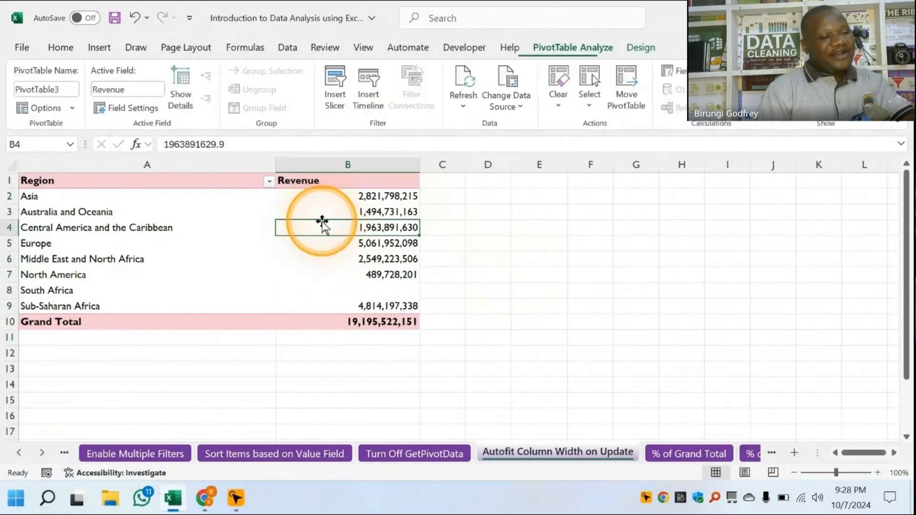
Refresh the pivot table on the Autofit Column Width on Update sheet to test whether columns A and B keep their widths.
right_click(305, 223)
click(348, 274)
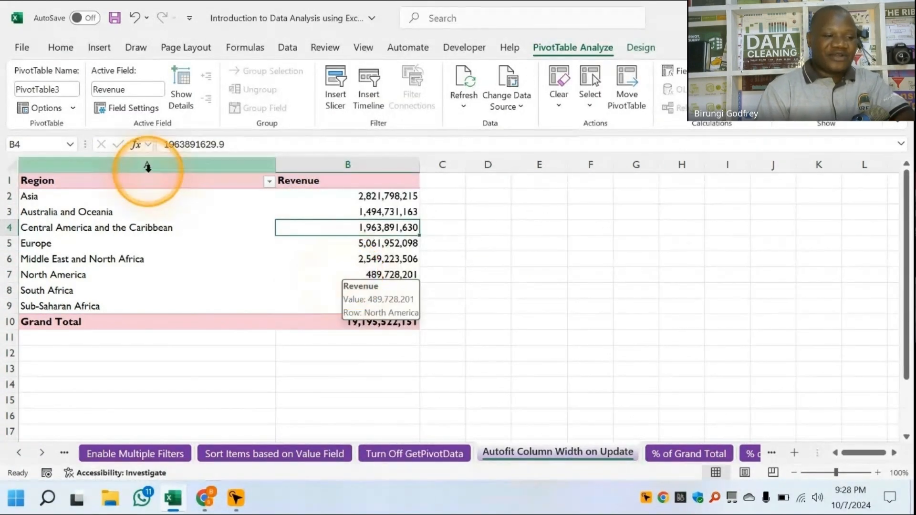
click(147, 164)
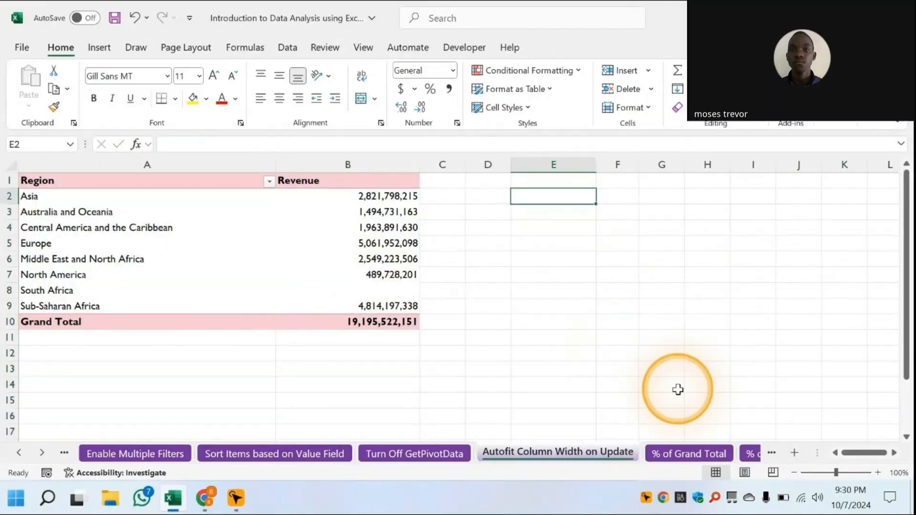
Go to the % of Grand Total sheet and select the picture of the sample Region, Revenue and % of Grand Total table.
click(673, 387)
click(681, 456)
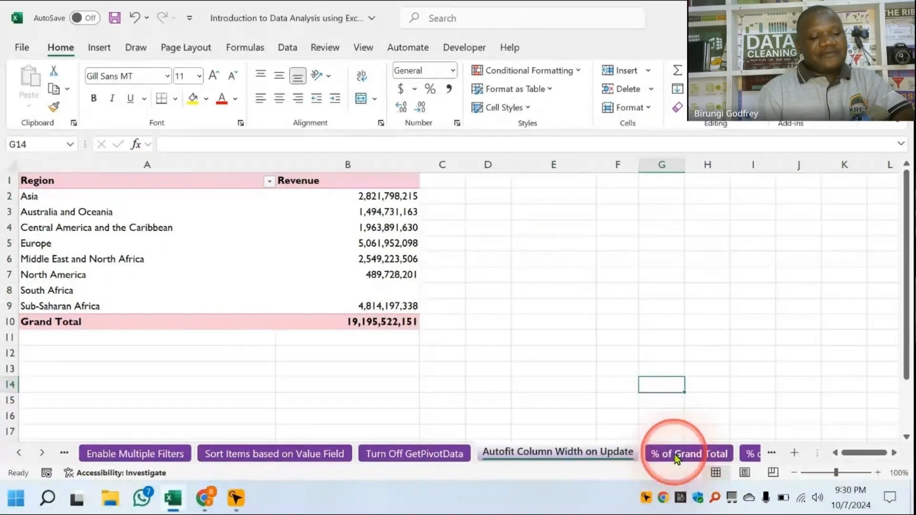
click(591, 306)
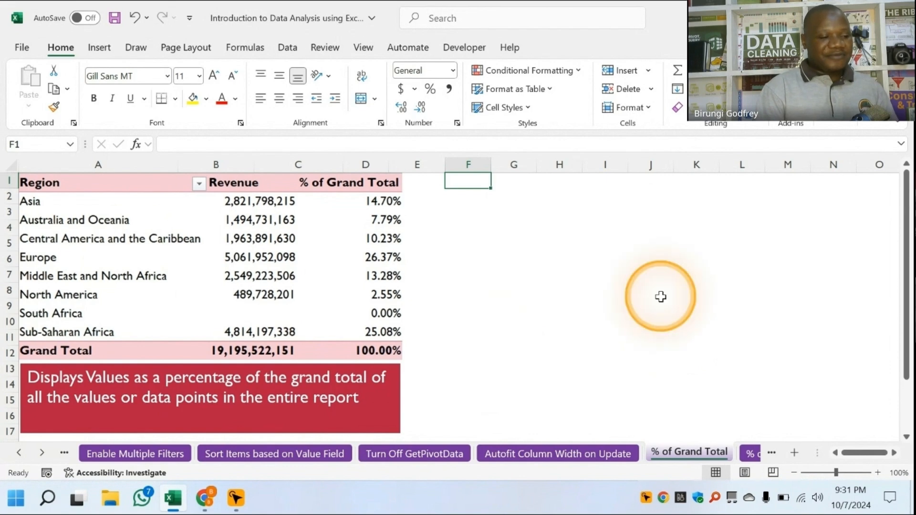
click(83, 220)
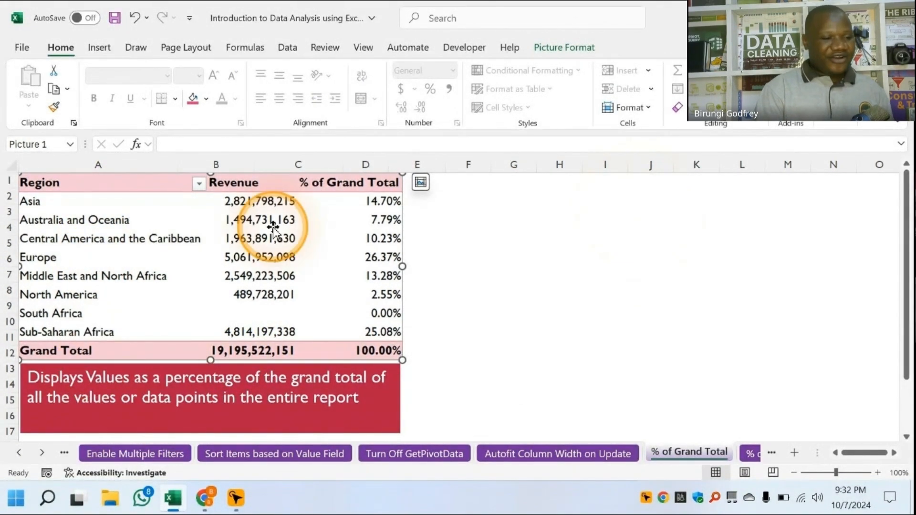
Create a pivot table from Sales_Raw in cell F1 of the existing % of Grand Total worksheet.
click(472, 186)
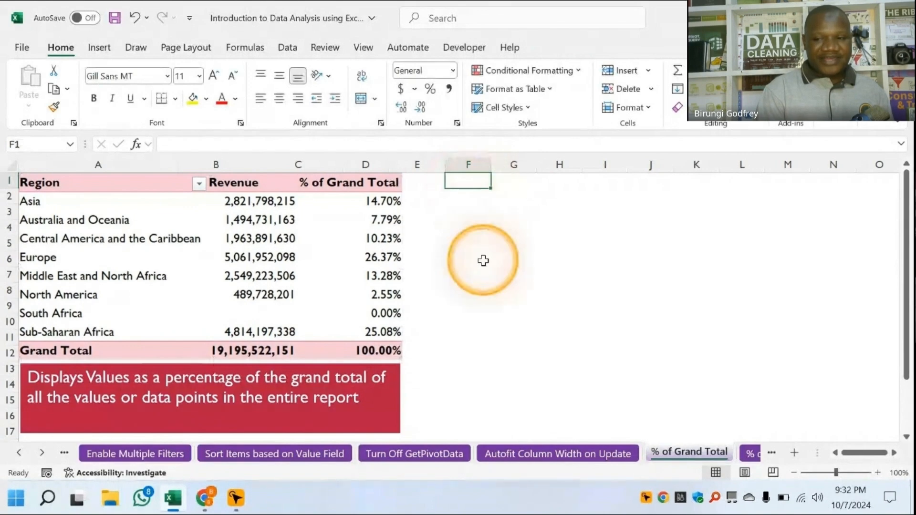
click(107, 52)
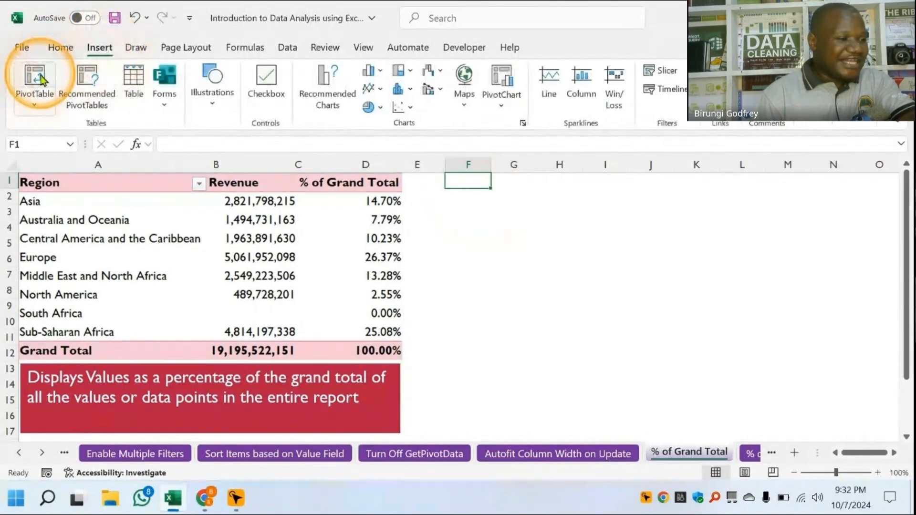
click(35, 78)
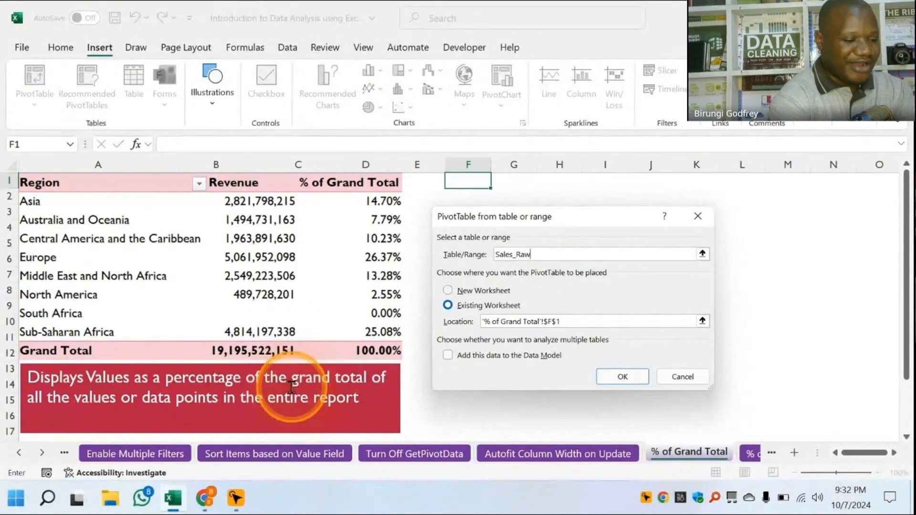
key(Return)
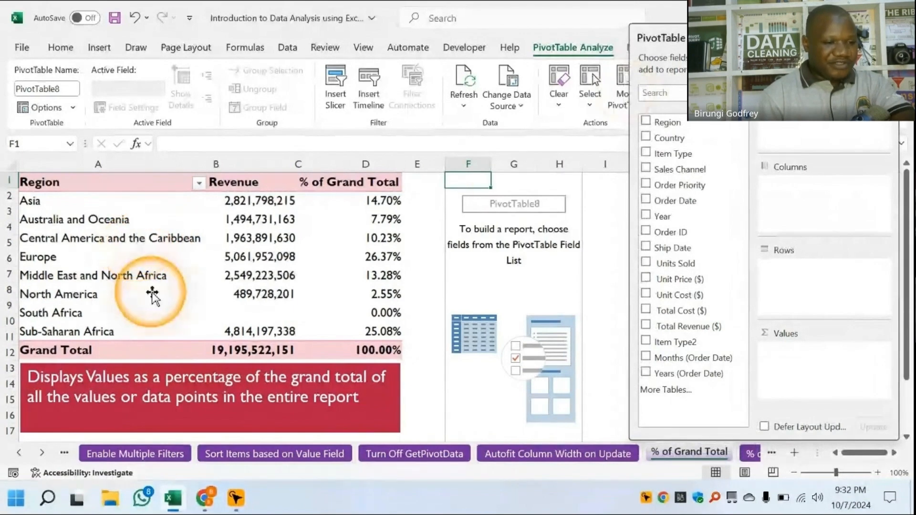
Add Region to the rows and Total Revenue ($) to the values of the new pivot table, and close the field list.
drag(659, 127, 811, 298)
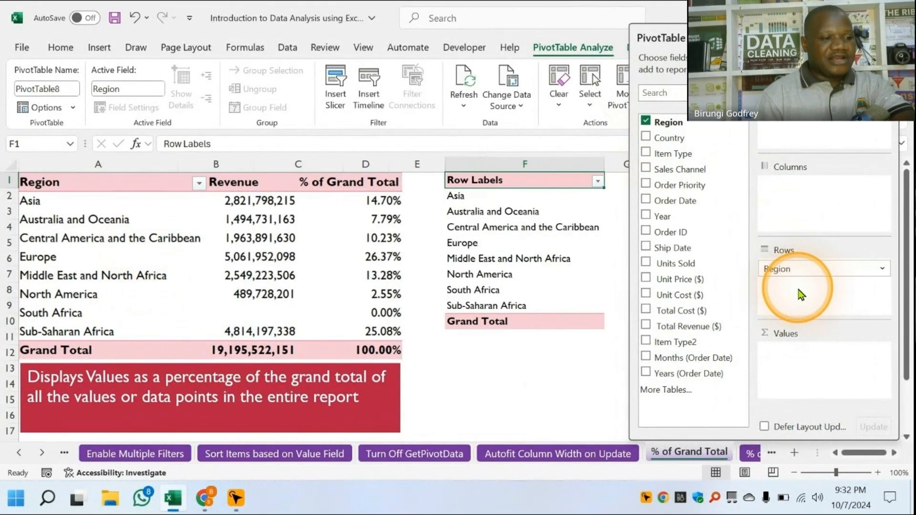
drag(676, 327, 807, 375)
drag(840, 38, 319, 62)
click(365, 63)
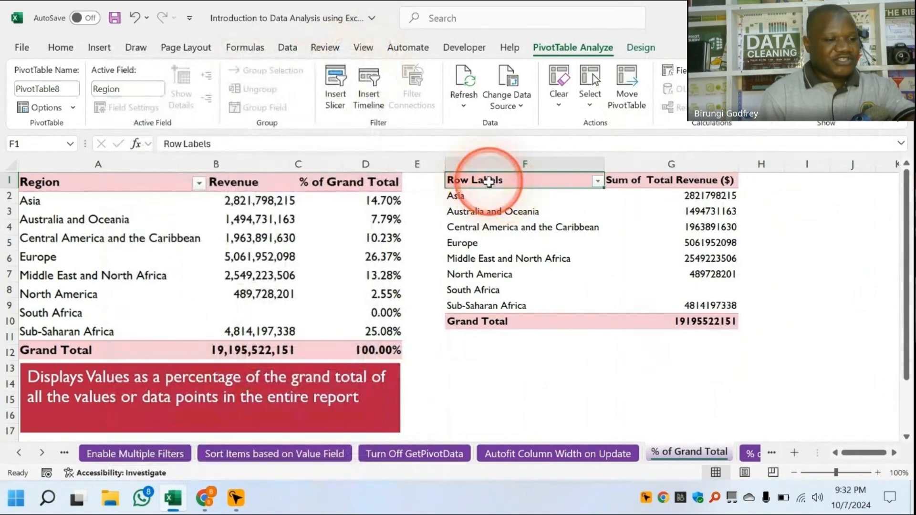
Rename the pivot table's Row Labels header to Region and its Sum of Total Revenue ($) header to Revenue.
double_click(494, 185)
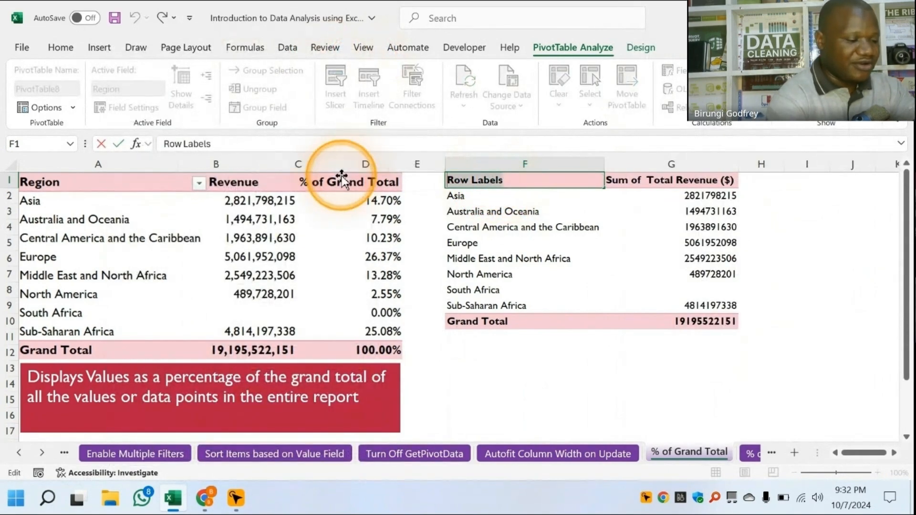
text(Region)
key(Tab)
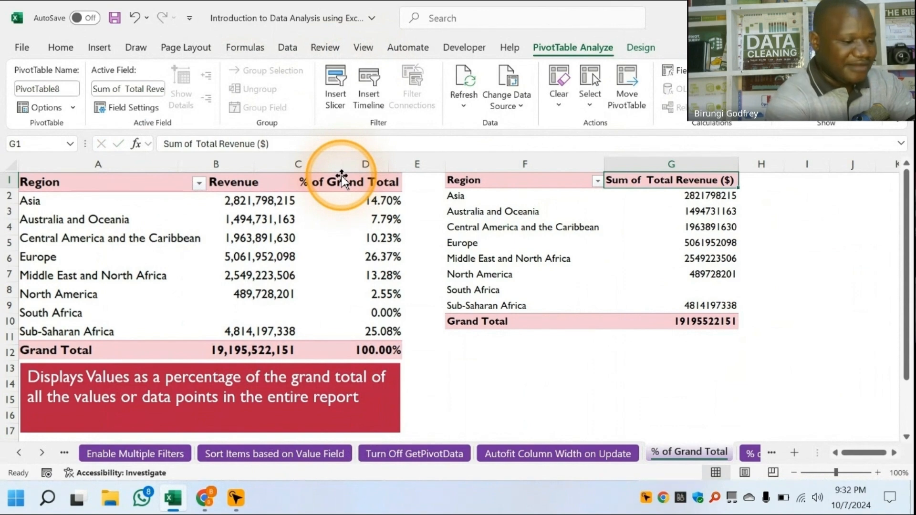
text(Revenue)
key(Return)
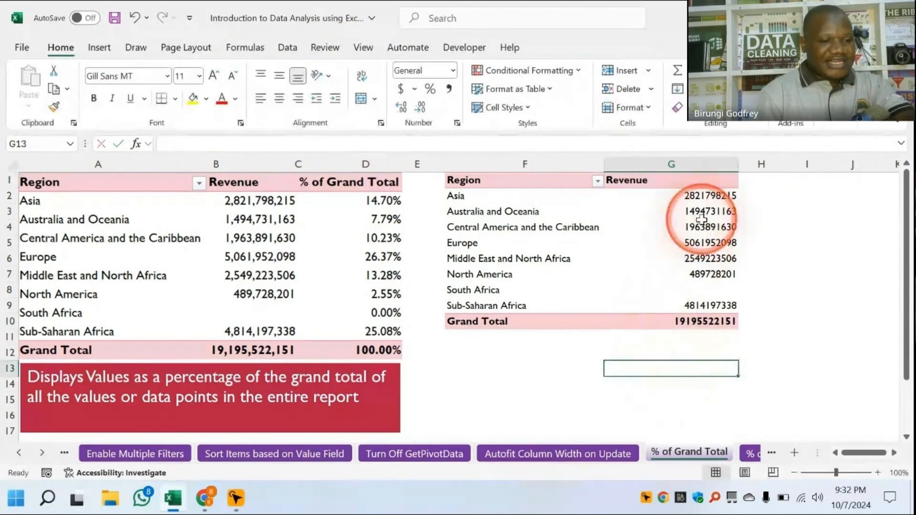
Format the pivot table's Revenue values as Number with a thousands separator and 0 decimal places.
click(701, 218)
right_click(668, 213)
click(714, 244)
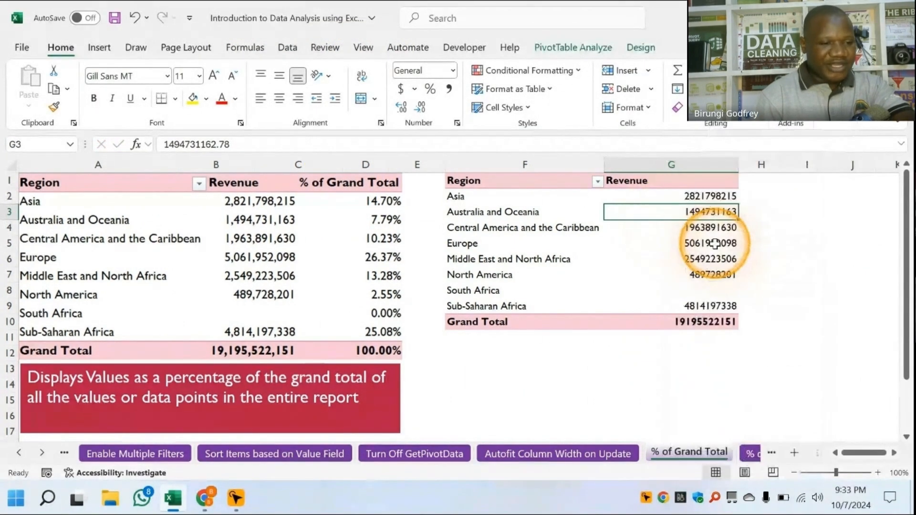
click(568, 129)
click(649, 170)
click(741, 155)
click(740, 155)
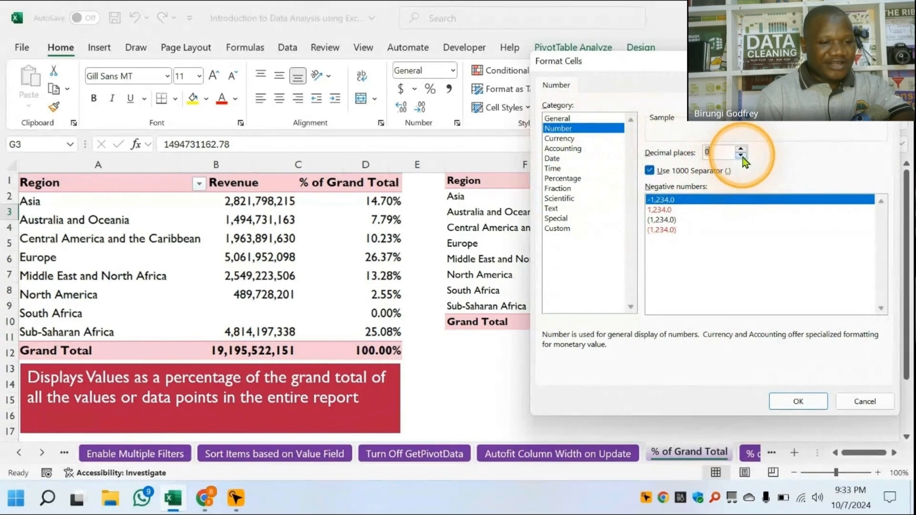
click(795, 400)
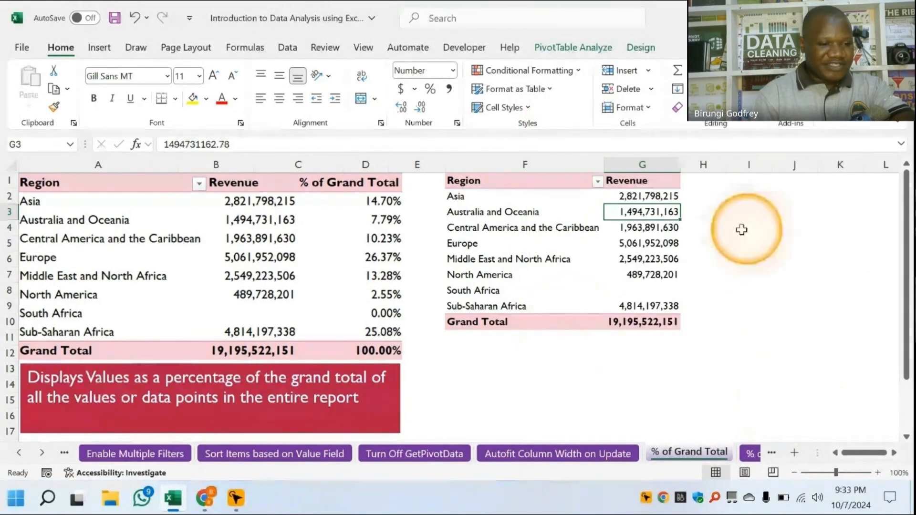
Apply a style with a dark red header row to the new Region and Revenue pivot table.
click(537, 216)
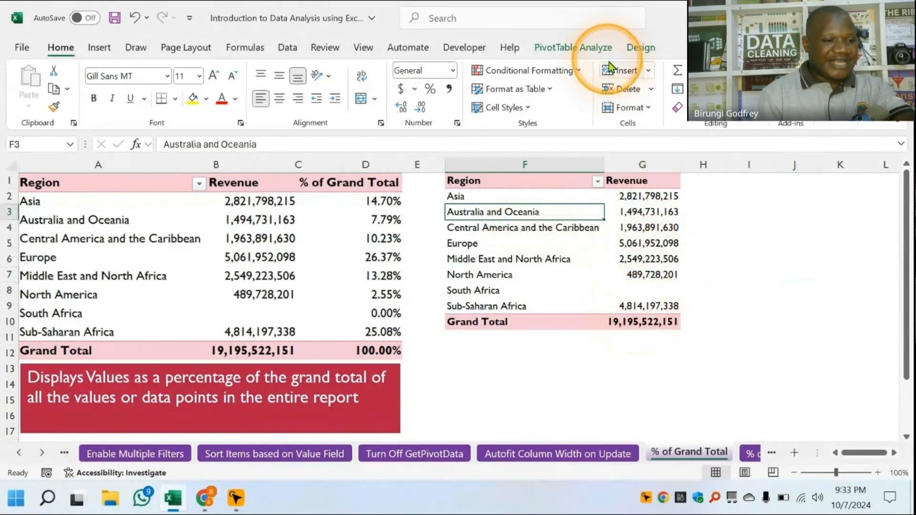
click(641, 48)
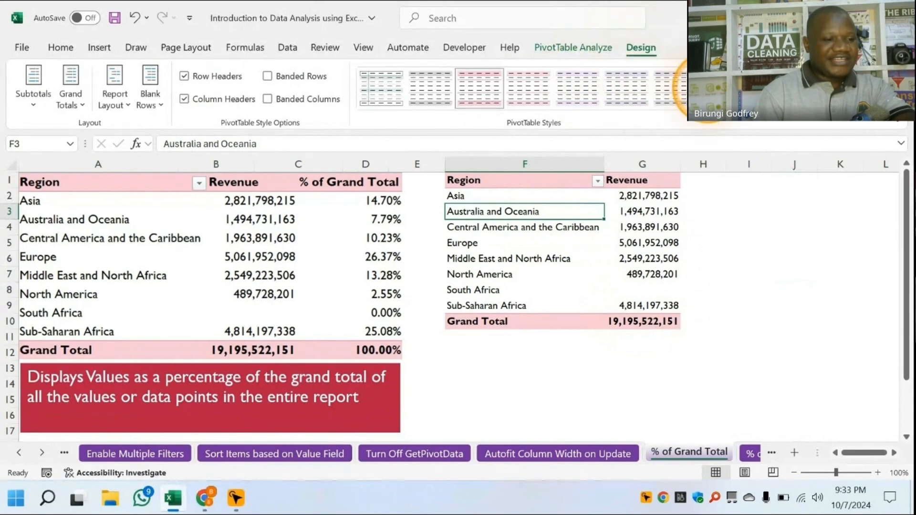
click(707, 90)
click(707, 90)
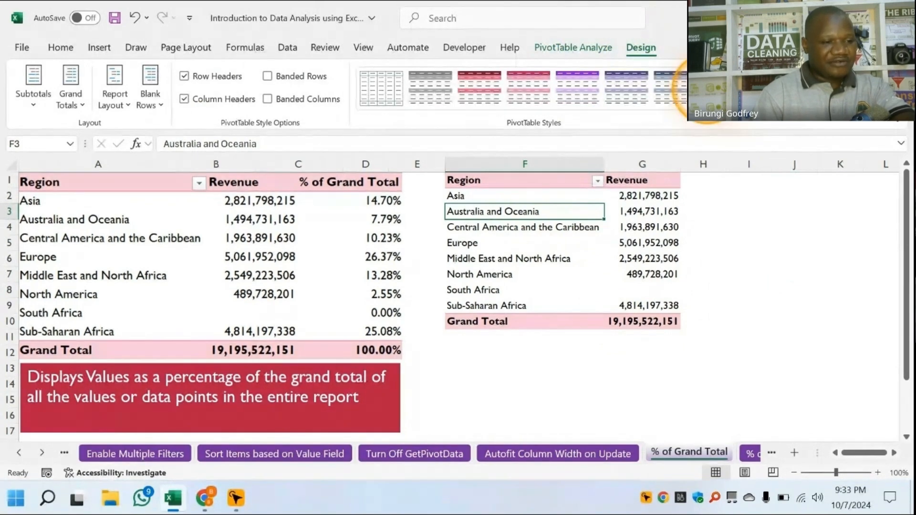
click(483, 92)
click(669, 382)
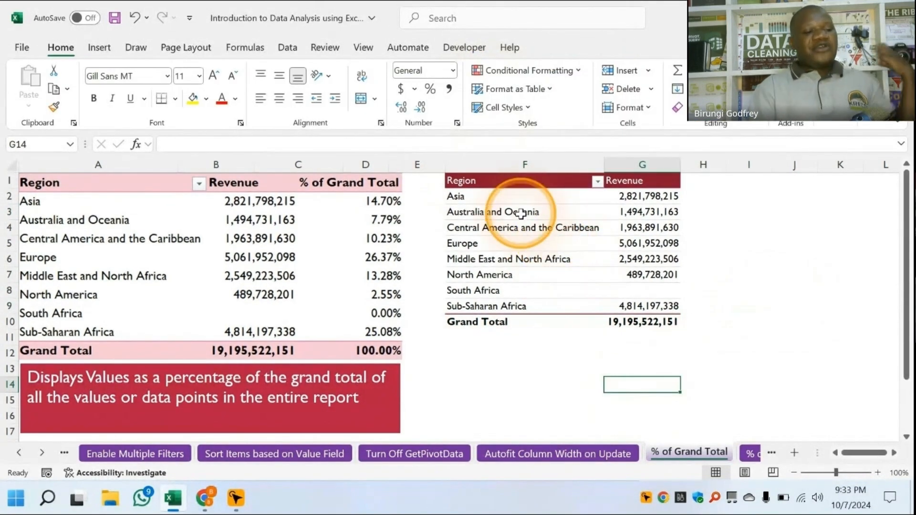
click(521, 213)
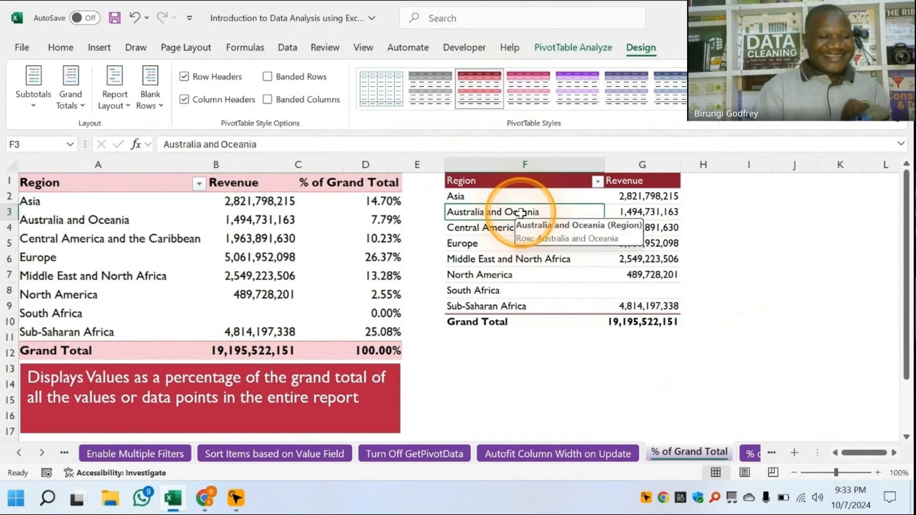
click(637, 322)
click(630, 368)
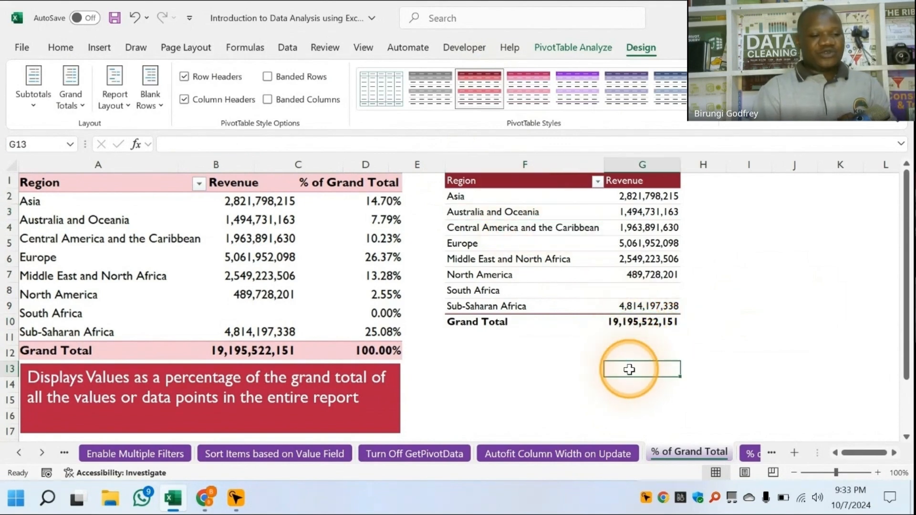
Add Total Revenue ($) to the pivot table's values a second time and fit column H to its contents.
click(620, 197)
click(573, 47)
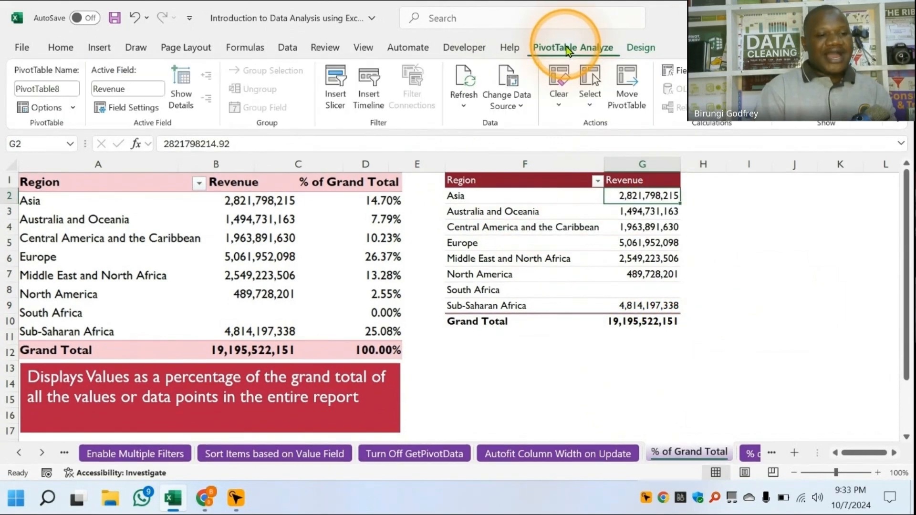
click(799, 101)
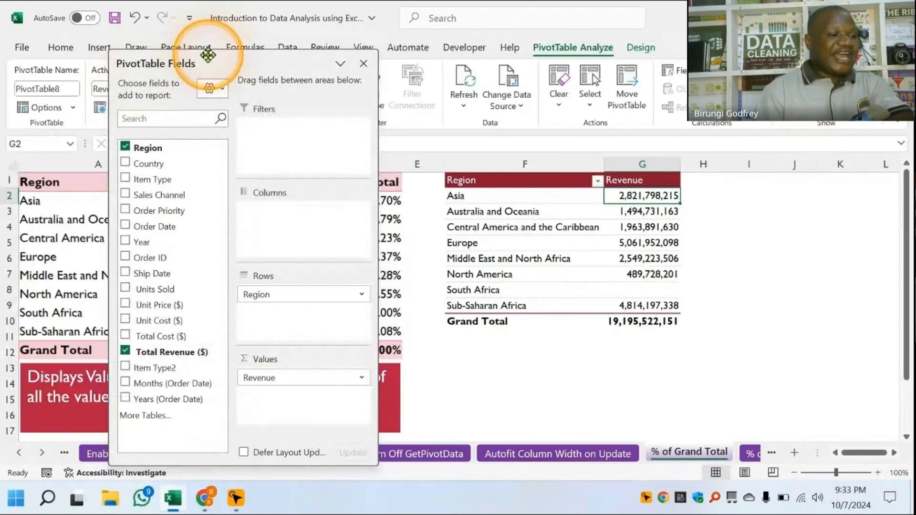
drag(207, 55, 176, 30)
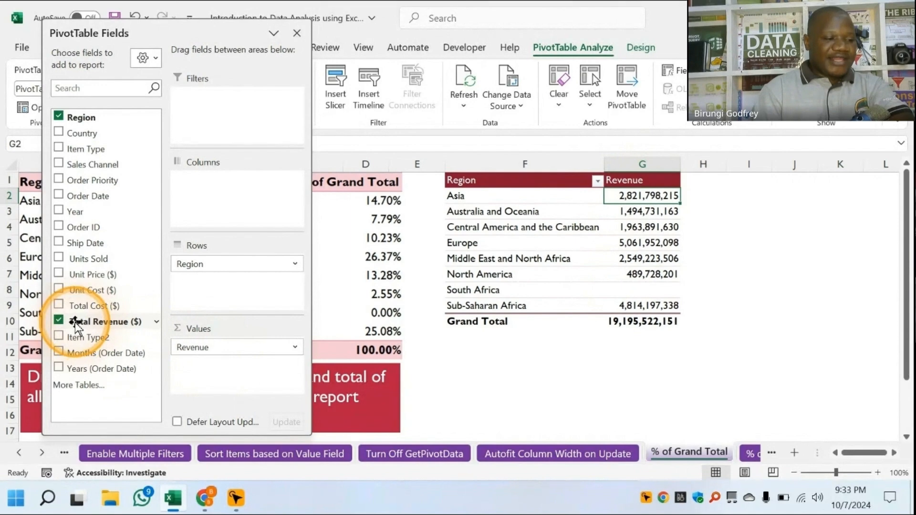
drag(76, 327, 217, 367)
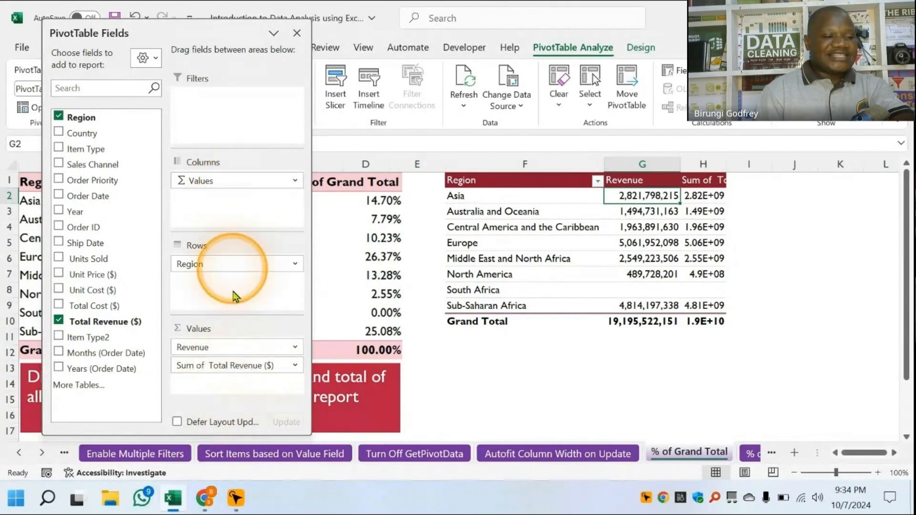
click(297, 33)
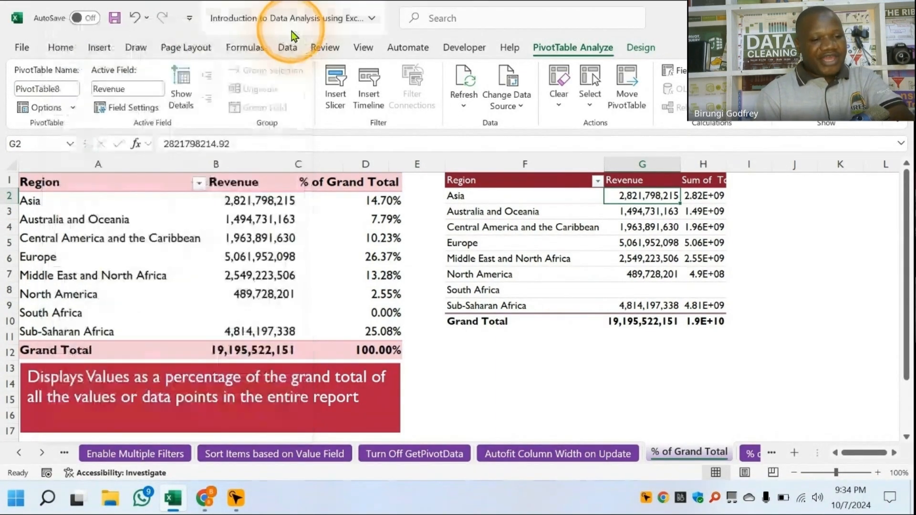
click(718, 164)
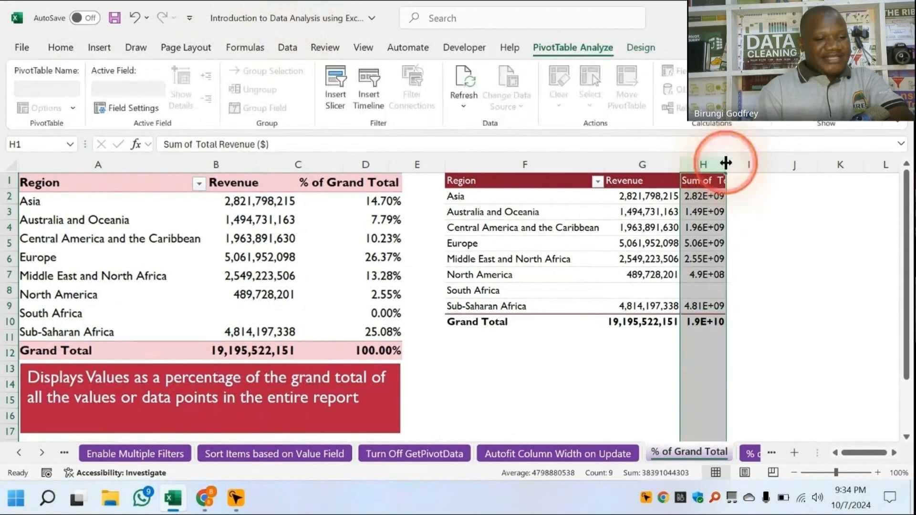
double_click(726, 163)
Try showing the Sum of Total Revenue ($) values in column H as % of Grand Total, and undo the change.
click(735, 196)
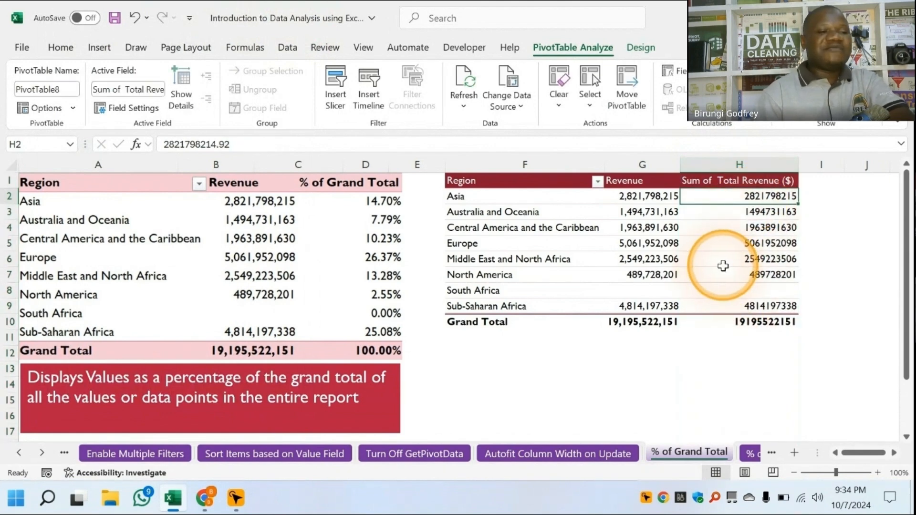
right_click(719, 196)
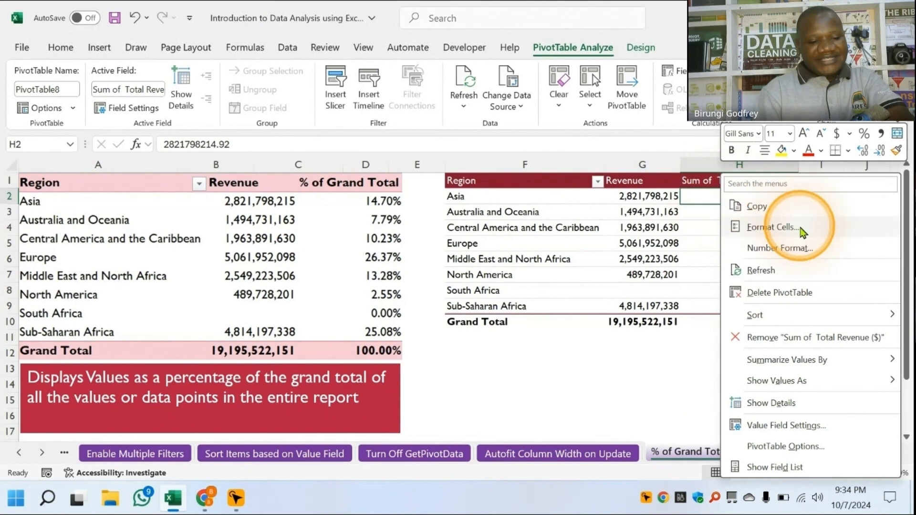
mouse_move(776, 381)
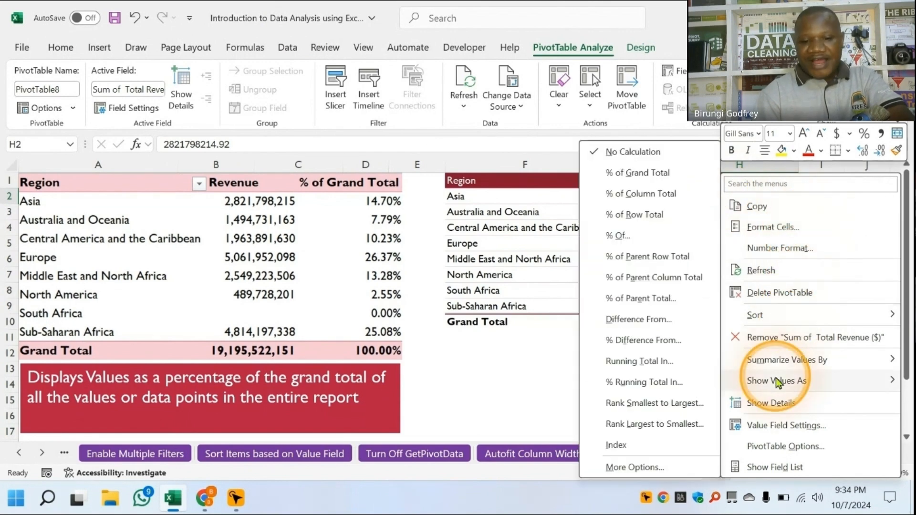
click(631, 174)
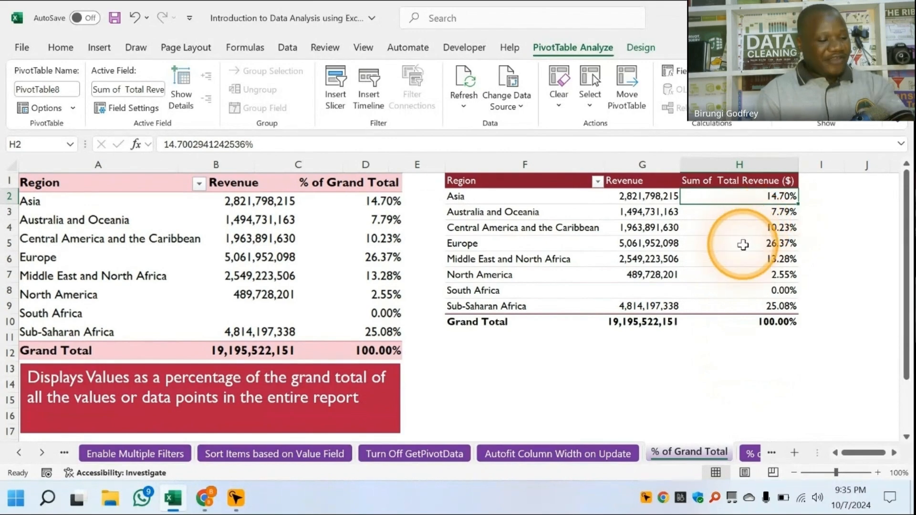
key(ctrl+z)
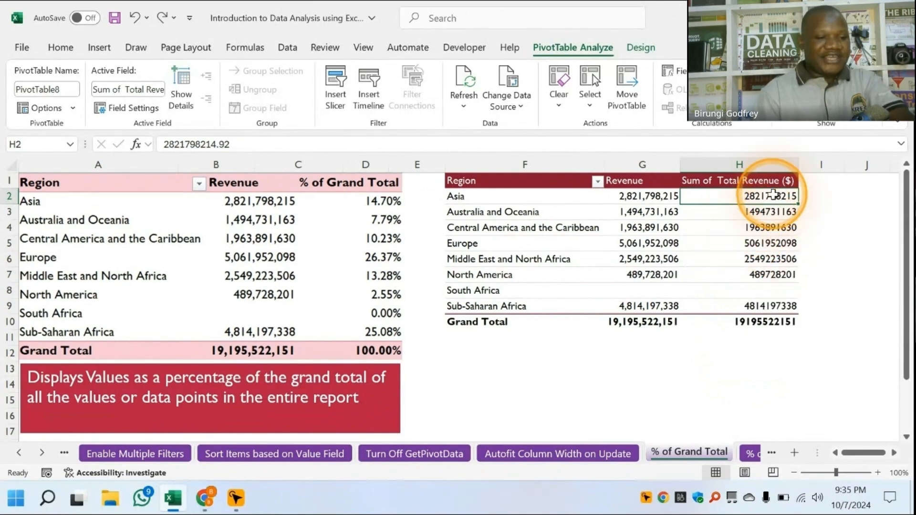
Rename the Sum of Total Revenue ($) heading in H1 as % of Grand Total.
click(783, 181)
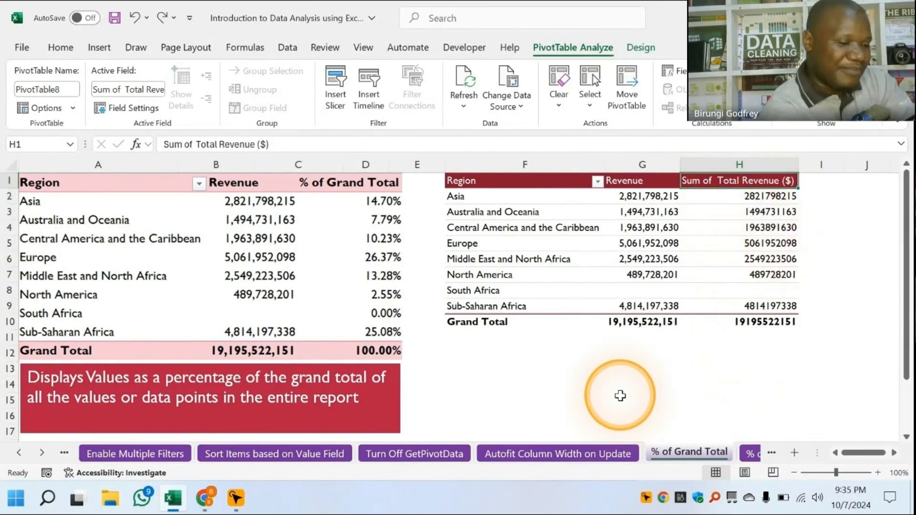
text(% of Grand)
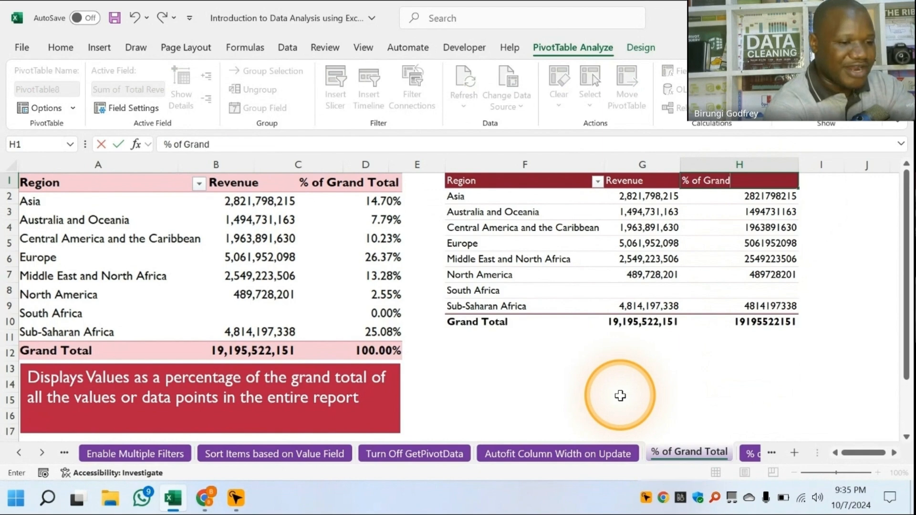
text( Total)
key(Return)
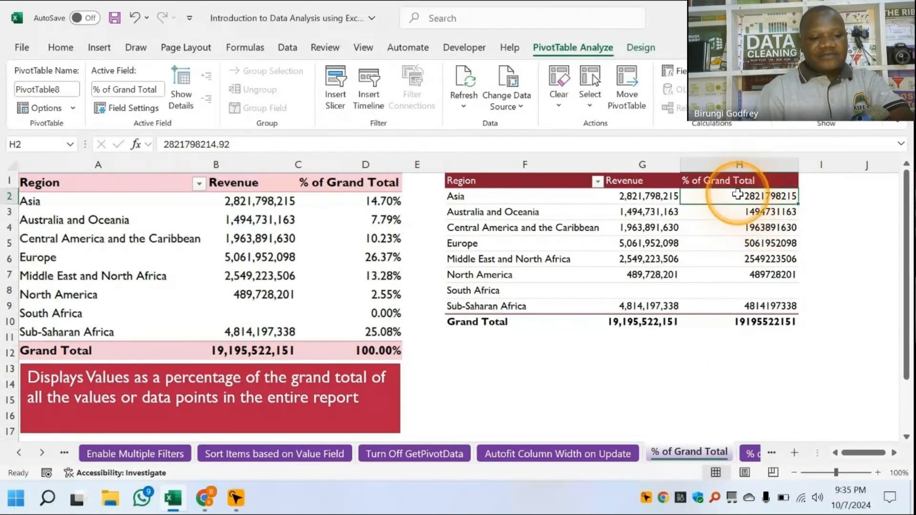
Show the pivot table's % of Grand Total values in column H as % of Grand Total through the value field settings.
right_click(753, 193)
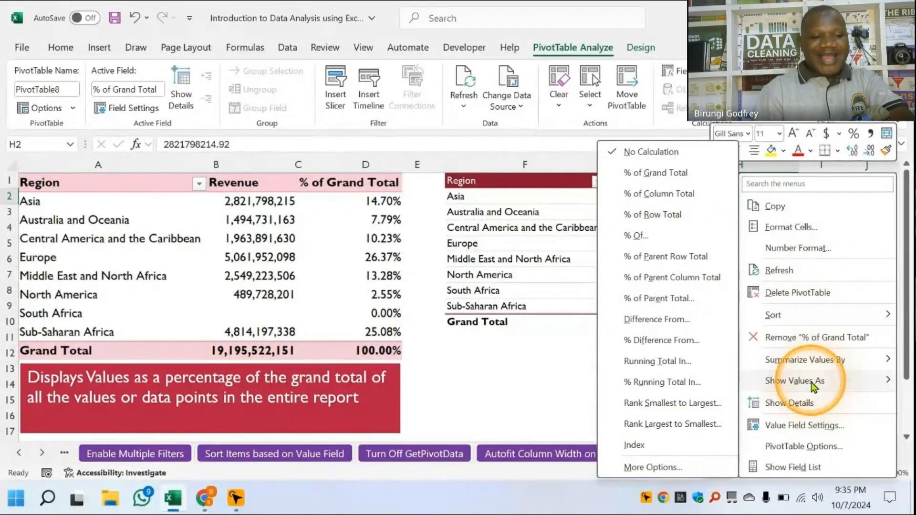
click(119, 114)
click(125, 108)
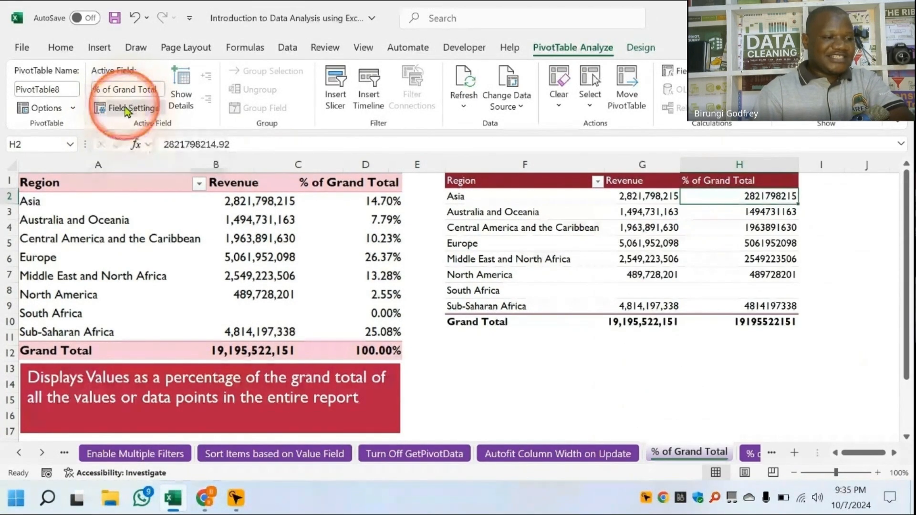
drag(444, 178, 430, 139)
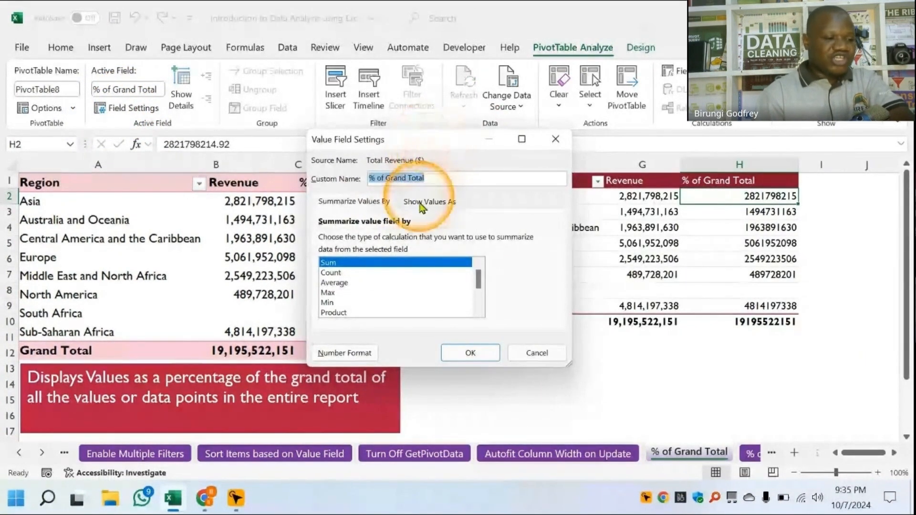
click(419, 203)
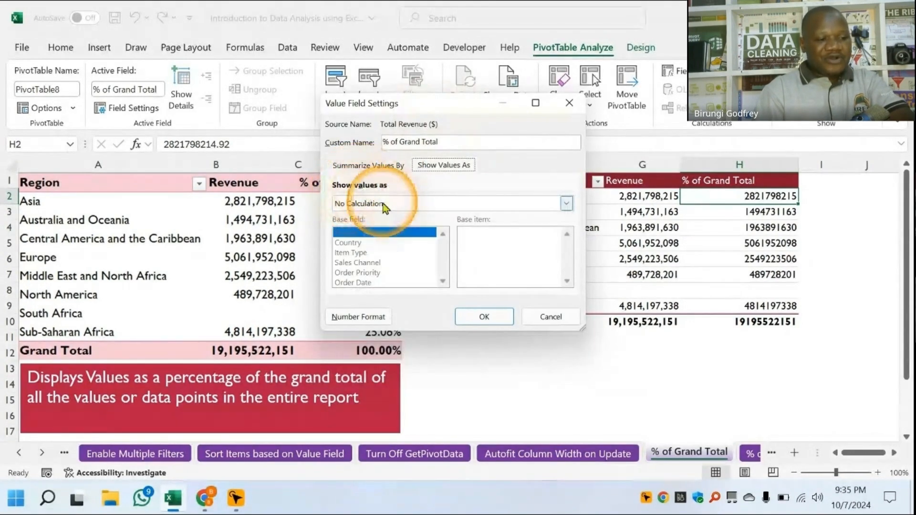
click(566, 204)
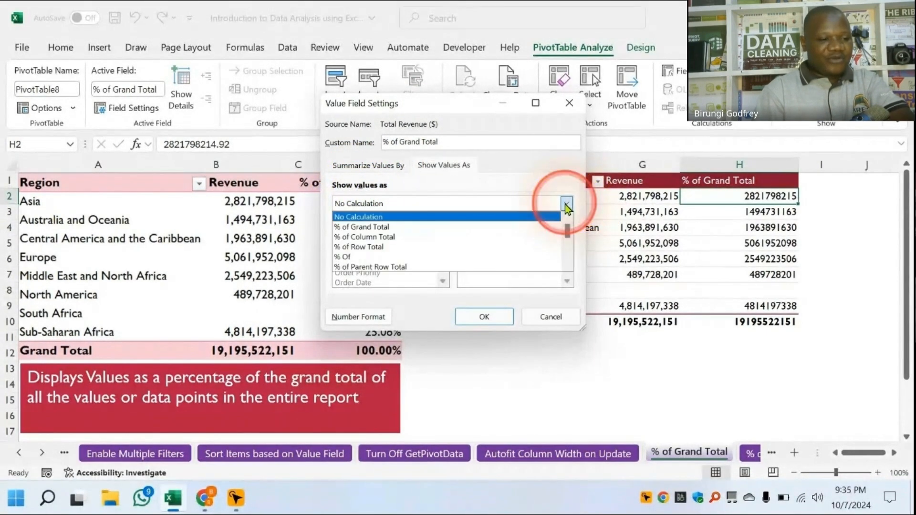
click(351, 228)
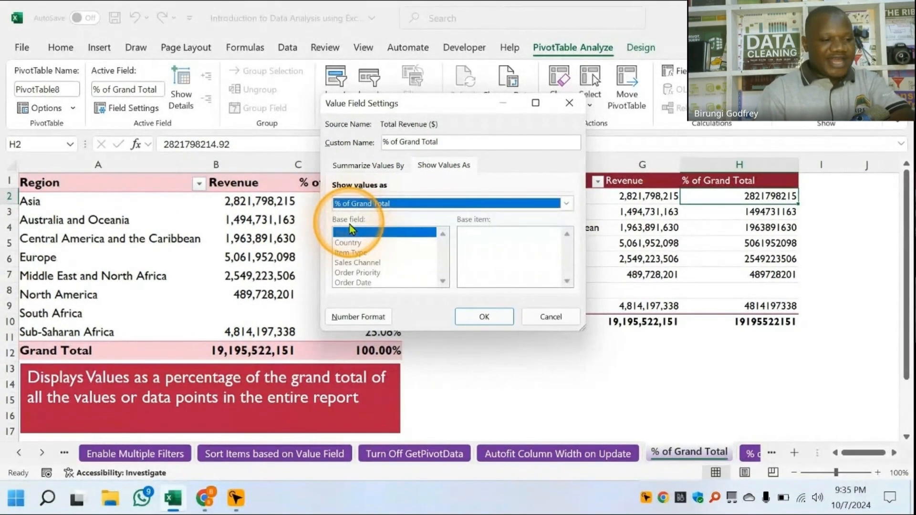
click(483, 317)
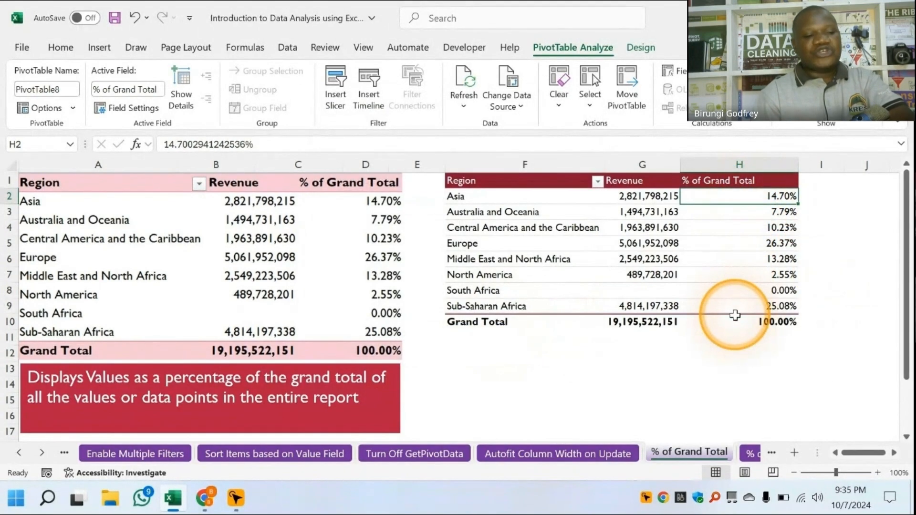
click(647, 195)
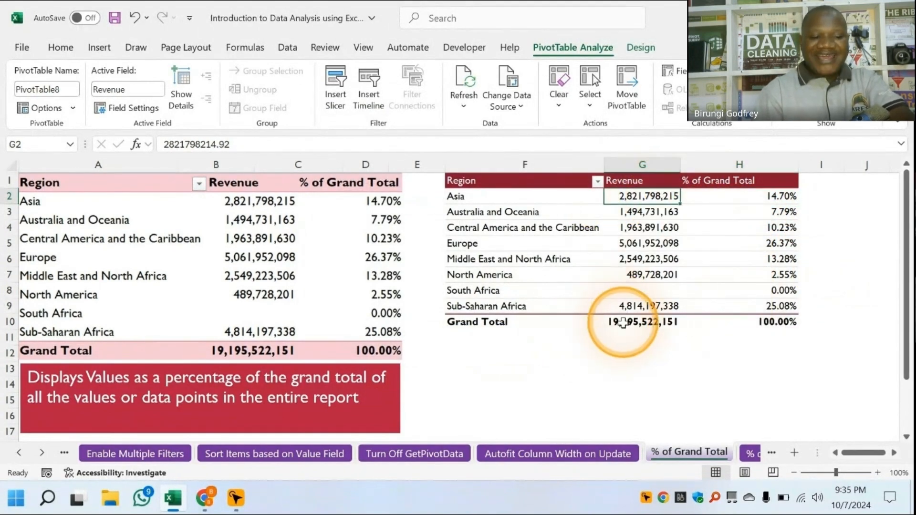
click(640, 322)
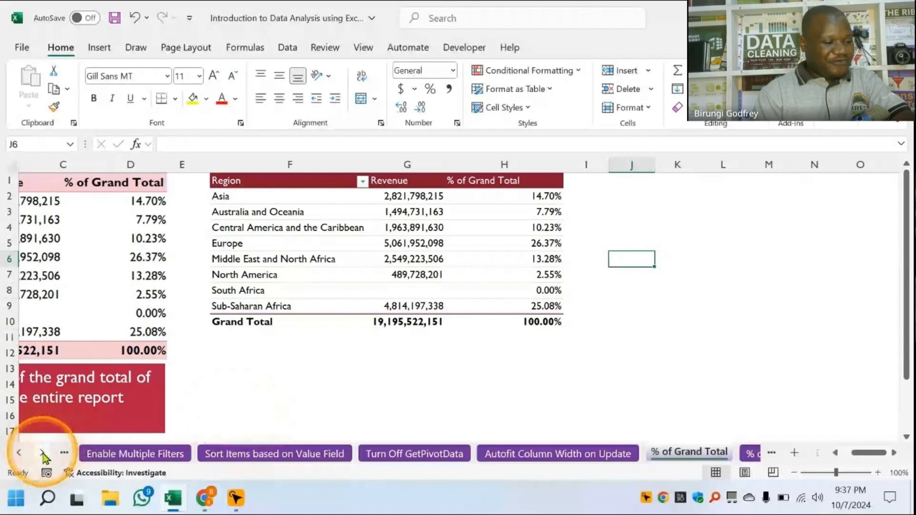
Open the % of Column Total worksheet.
click(43, 453)
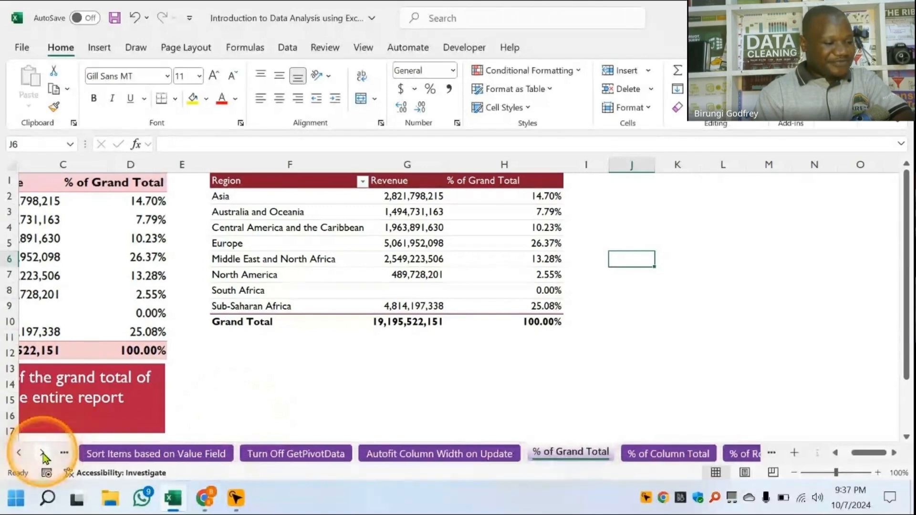
click(42, 453)
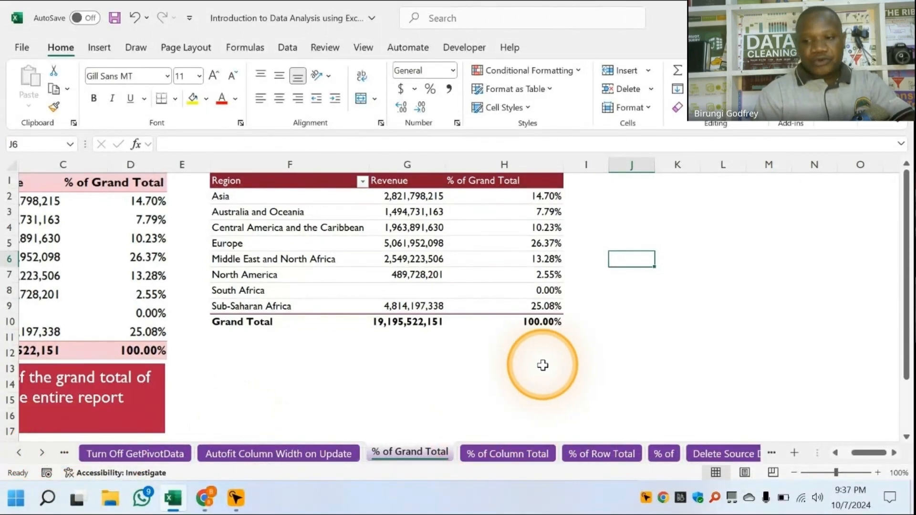
key(ctrl+Page_Down)
click(41, 179)
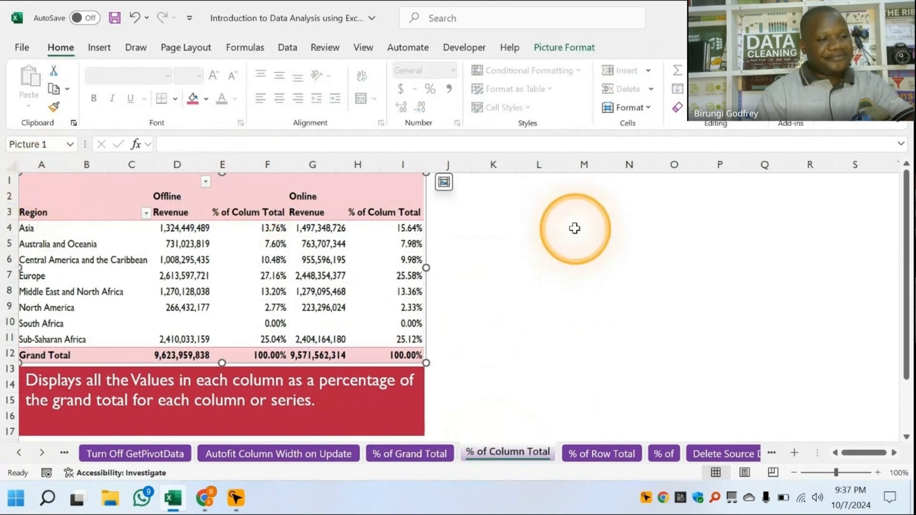
Insert a pivot table from Sales_Raw_Data at cell K1 of the existing % of Column Total worksheet.
click(493, 180)
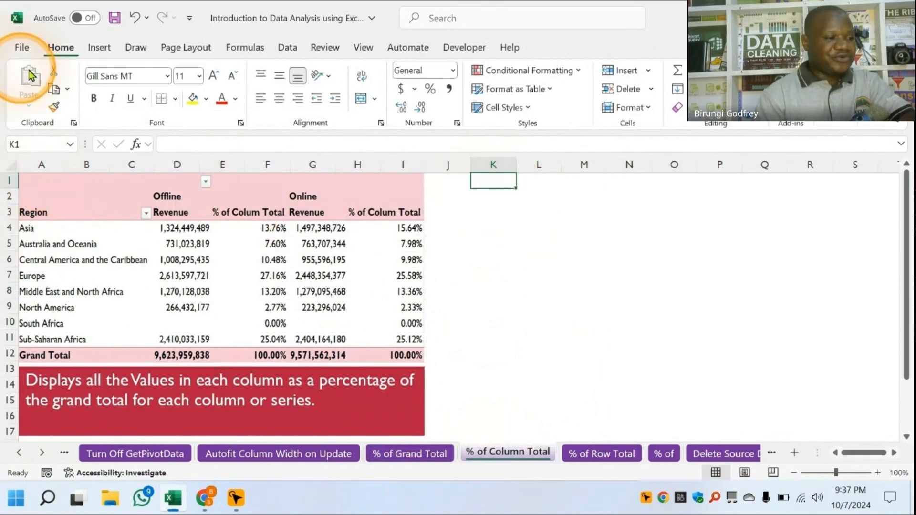
click(98, 47)
click(34, 77)
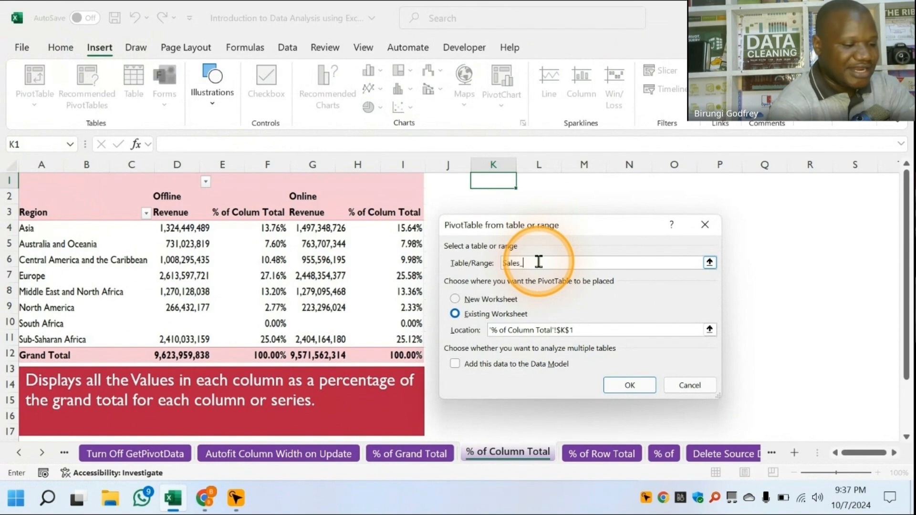
text(Sales_Raw_Data)
key(Return)
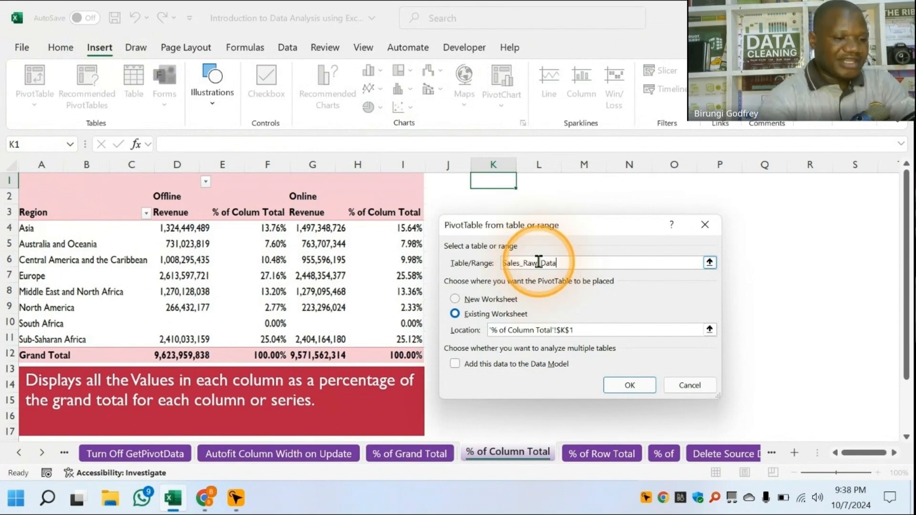
Lay out the new pivot table with Region in rows, Sales Channel in columns and Total Revenue ($) in values, and close the field list.
drag(177, 29, 259, 38)
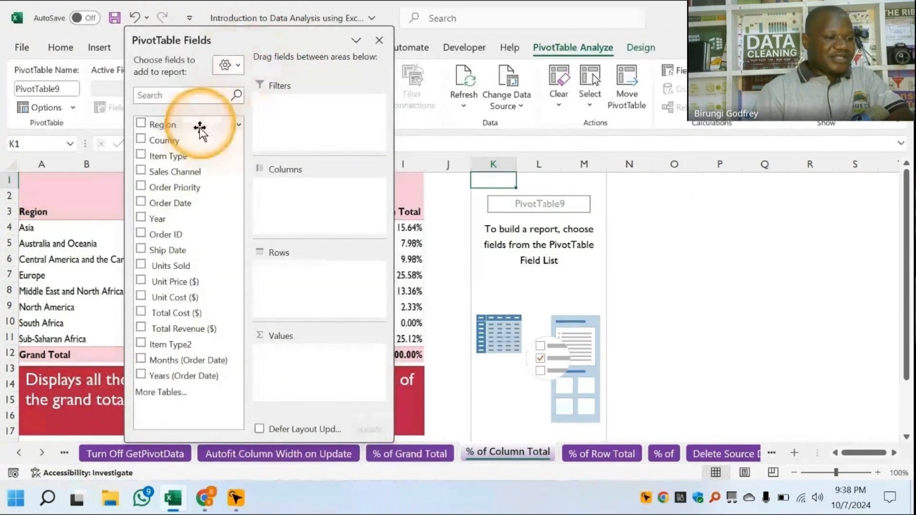
drag(160, 125, 331, 290)
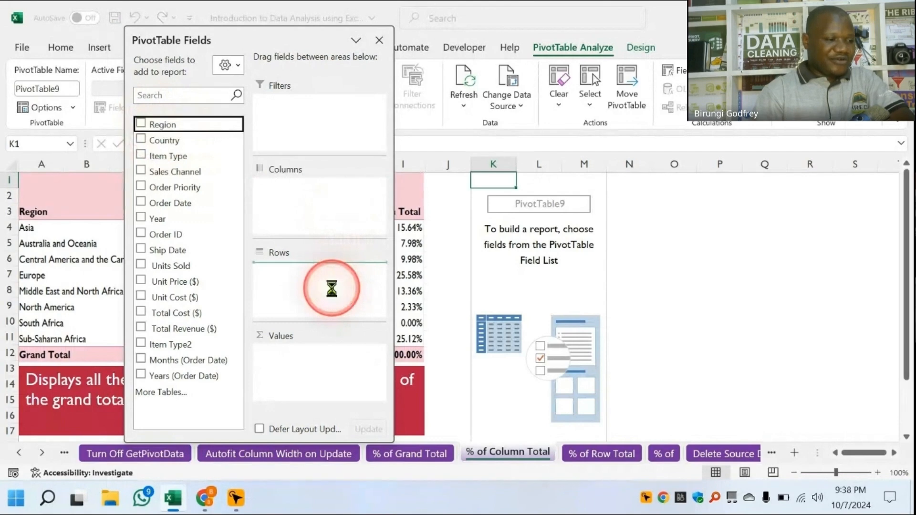
drag(239, 41, 213, 58)
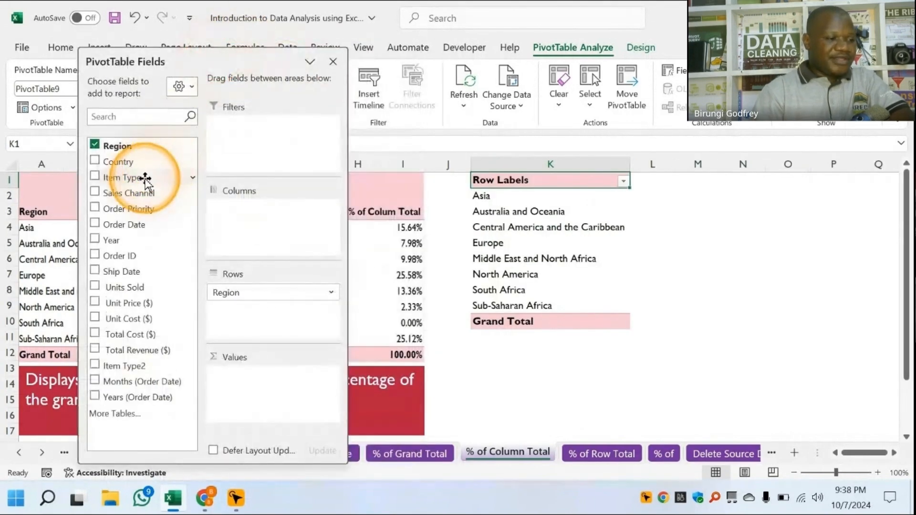
drag(128, 193, 253, 229)
drag(217, 58, 255, 71)
drag(177, 363, 299, 380)
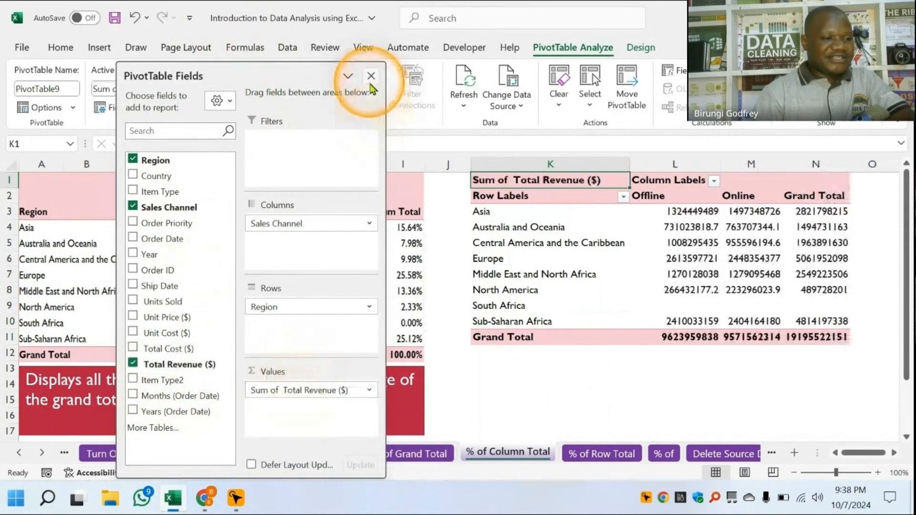
click(371, 76)
Examine Asia's revenue against the grand total of each of the Offline, Online and Grand Total columns, and compare with the sample report.
click(435, 336)
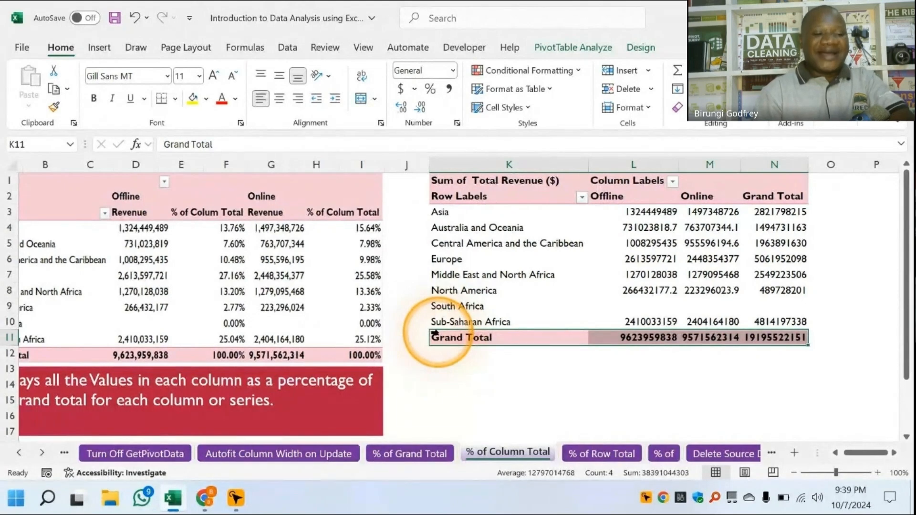
click(640, 386)
click(645, 215)
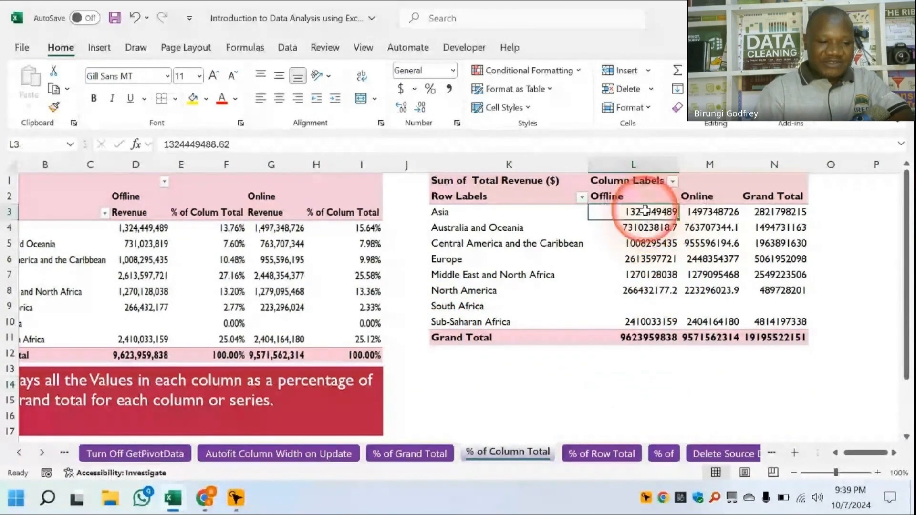
click(632, 335)
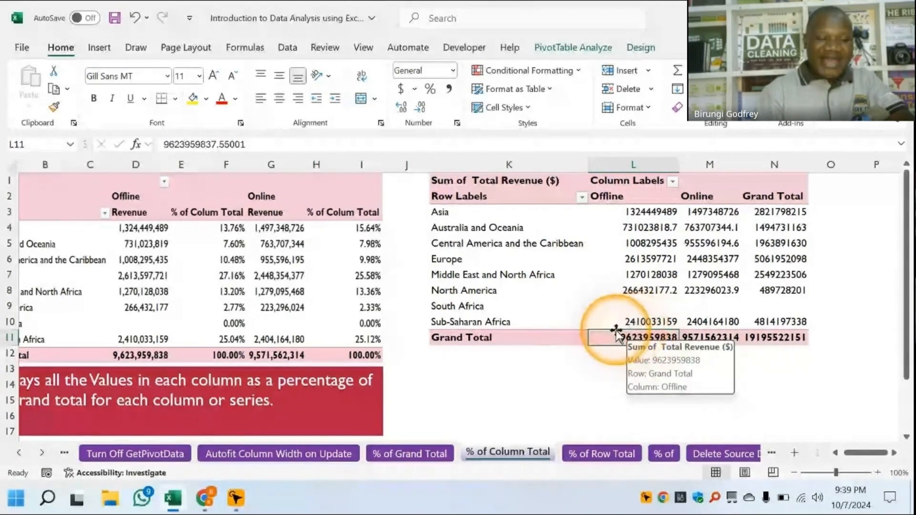
click(714, 213)
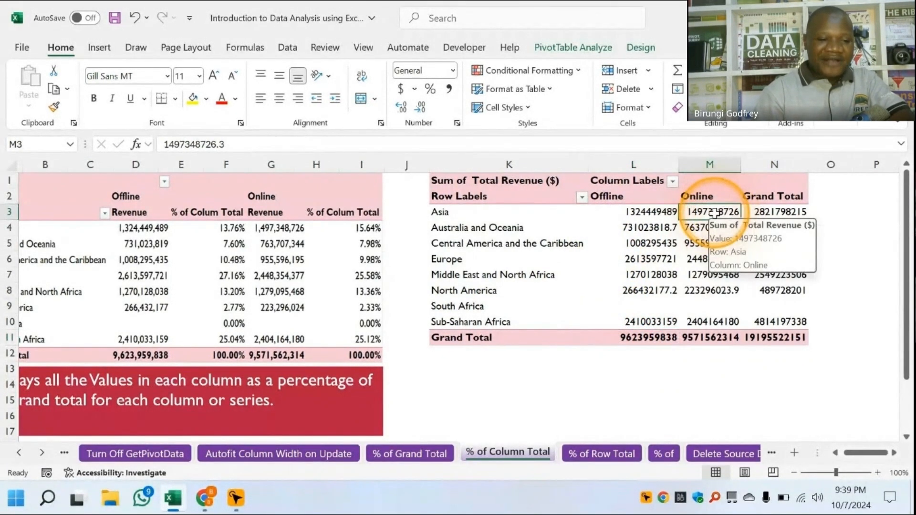
click(701, 339)
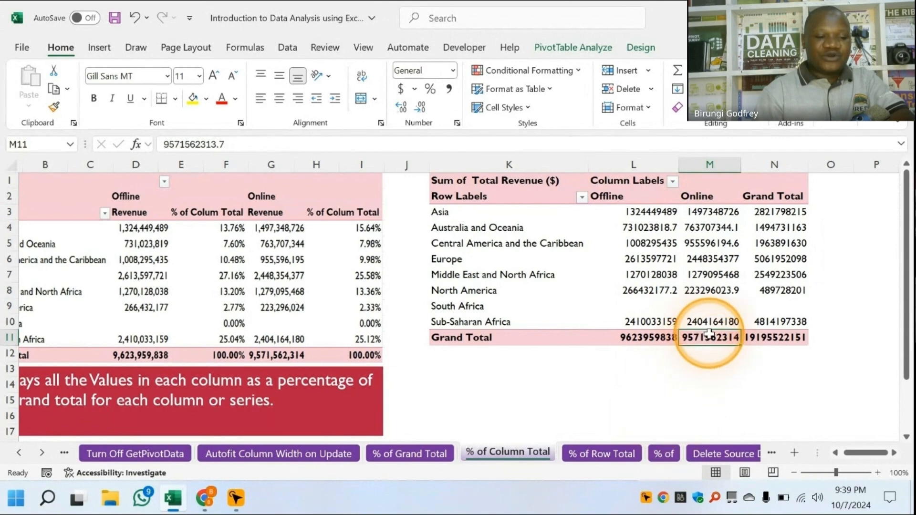
click(774, 211)
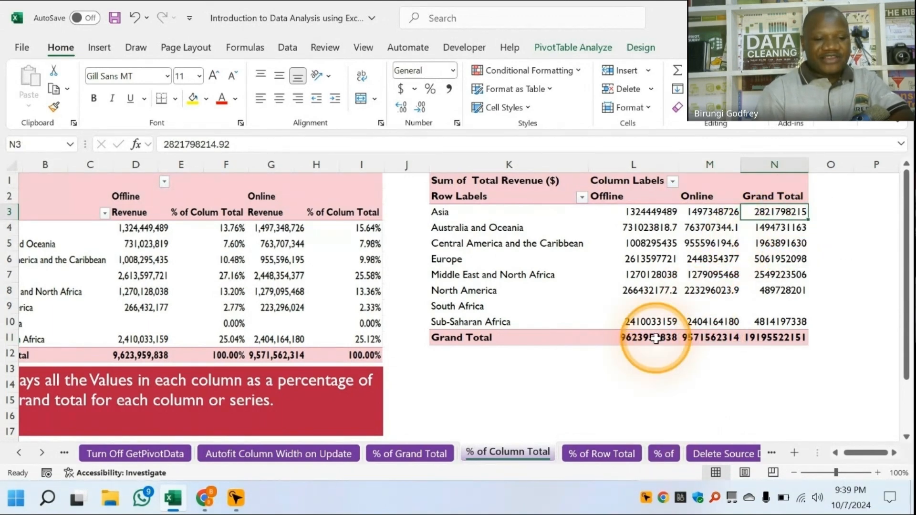
click(778, 337)
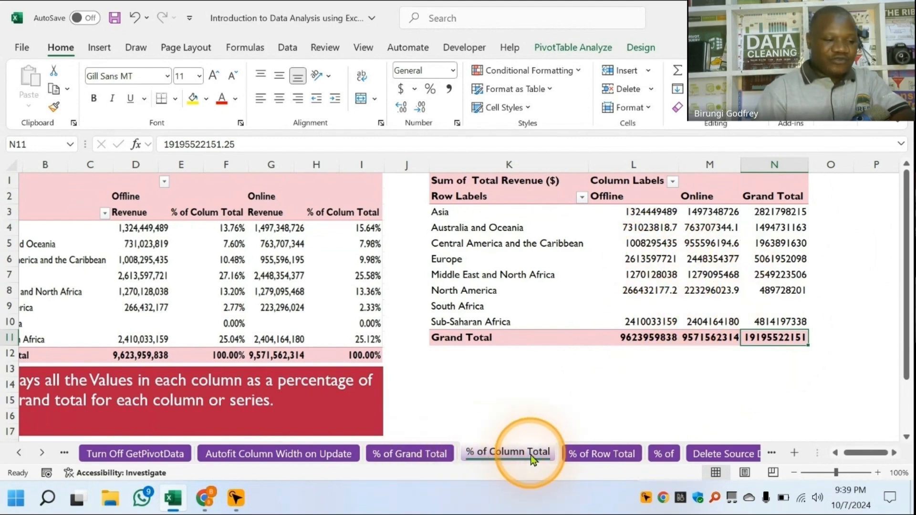
drag(863, 453, 853, 455)
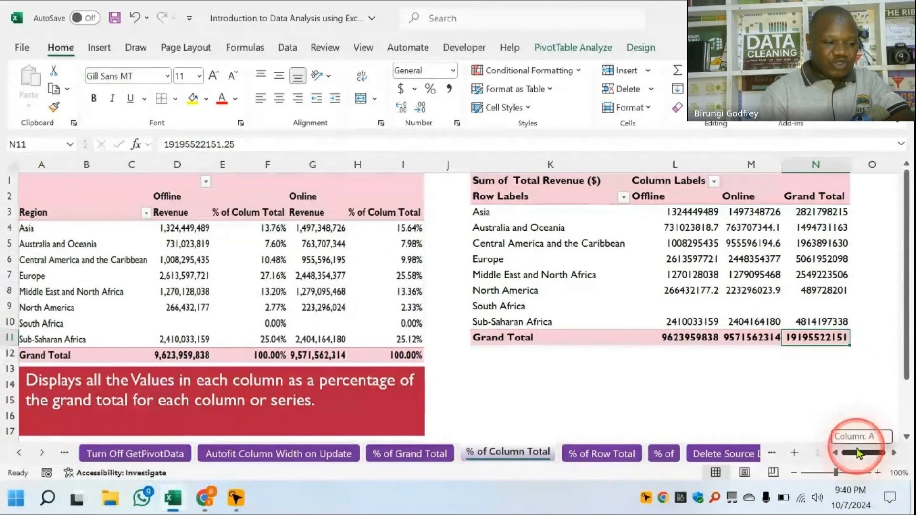
drag(857, 448, 877, 444)
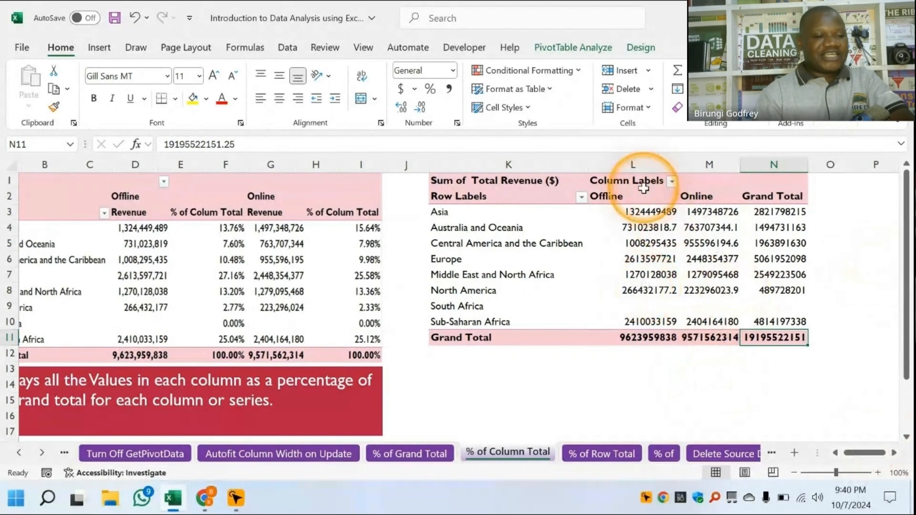
Reopen the pivot table's field list and add Total Revenue ($) to the values a second time.
click(524, 243)
click(571, 53)
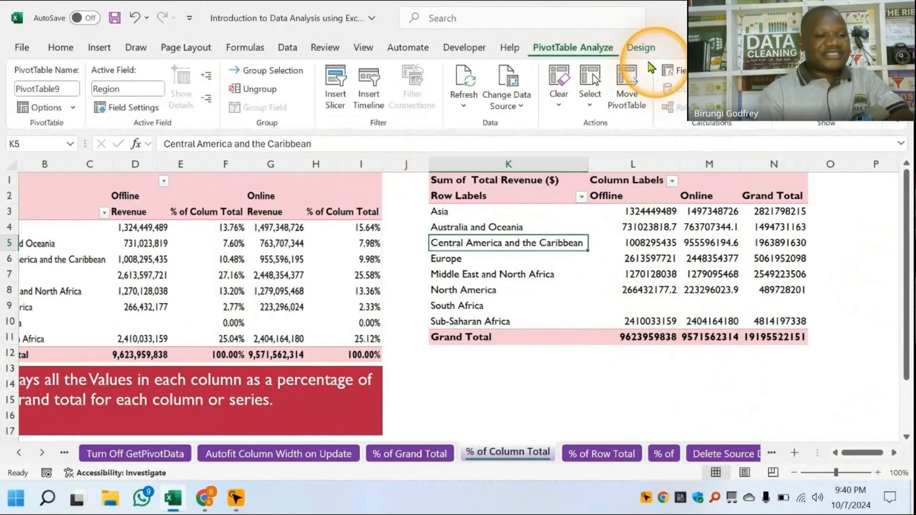
click(791, 85)
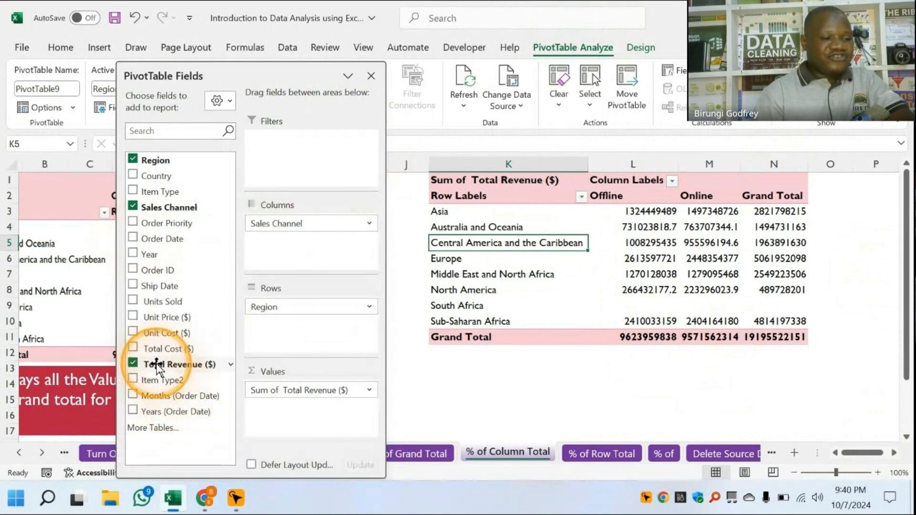
drag(151, 367, 301, 411)
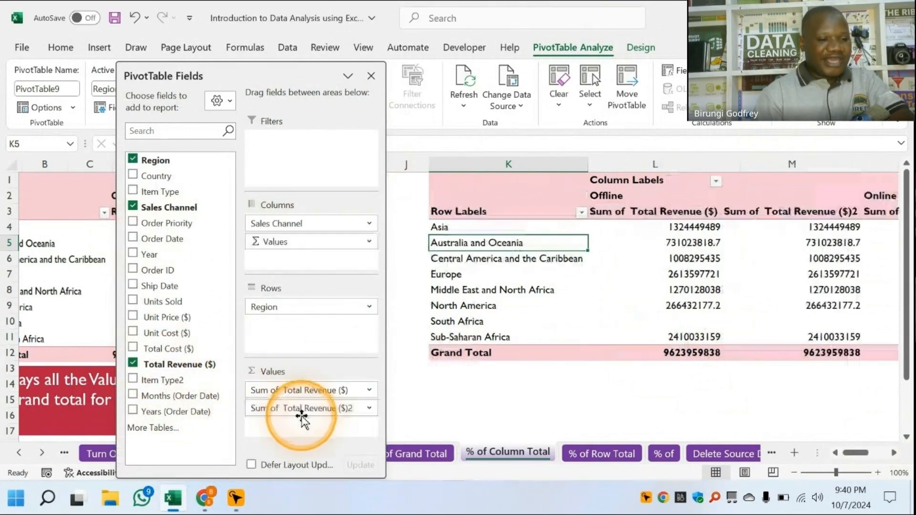
Name the second revenue value field "% of Column Total" and show its values as % of Column Total.
click(332, 412)
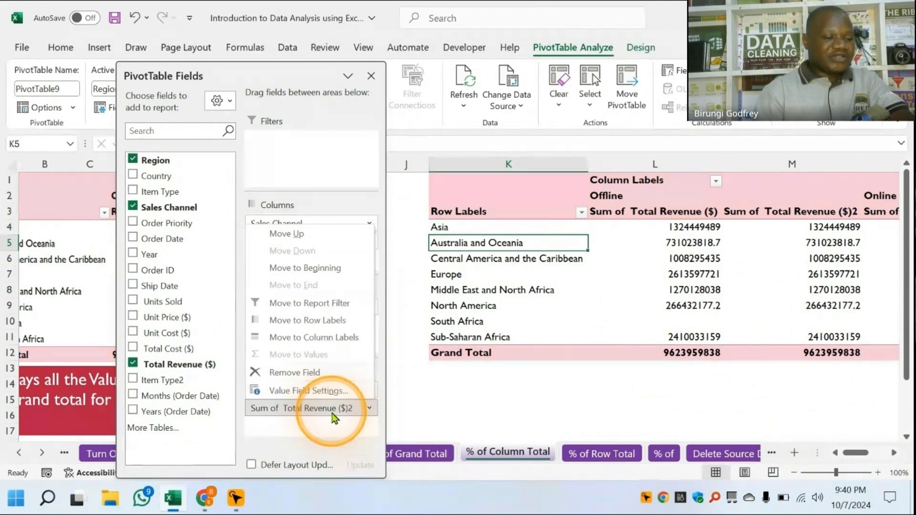
click(276, 391)
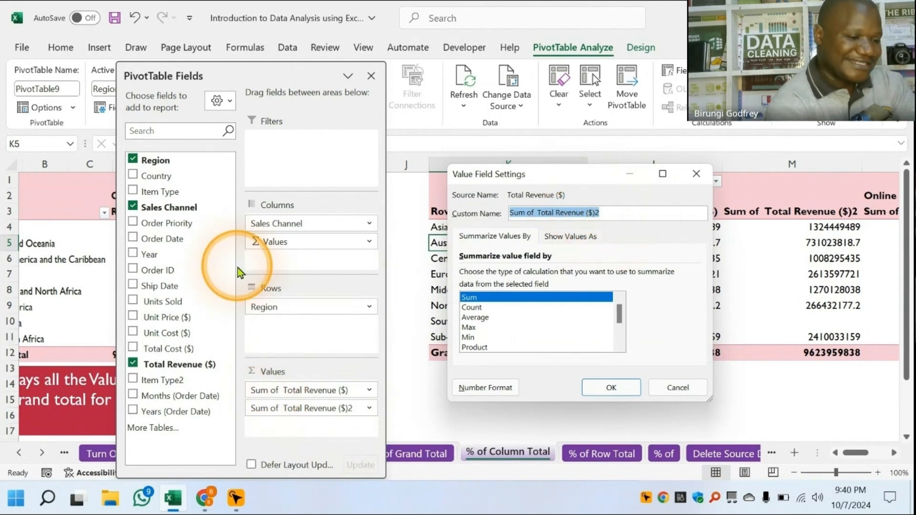
text(% of Col)
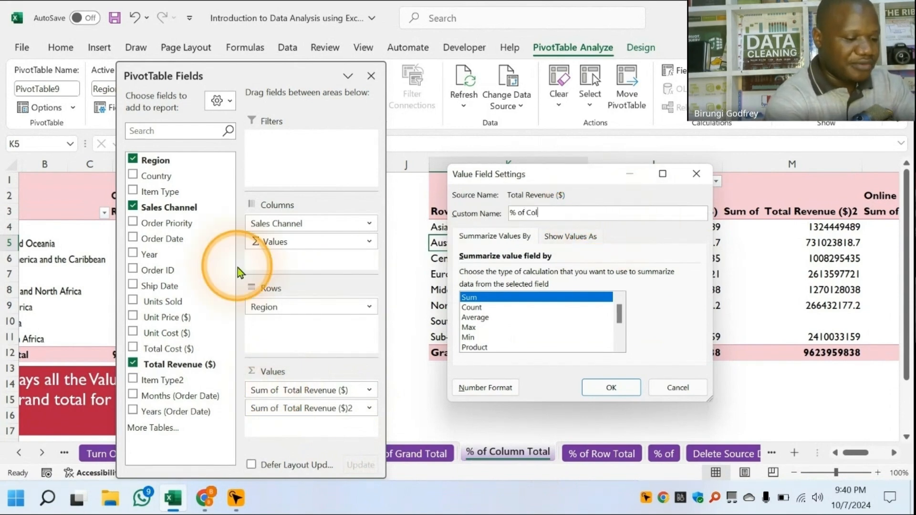
text(umn Total)
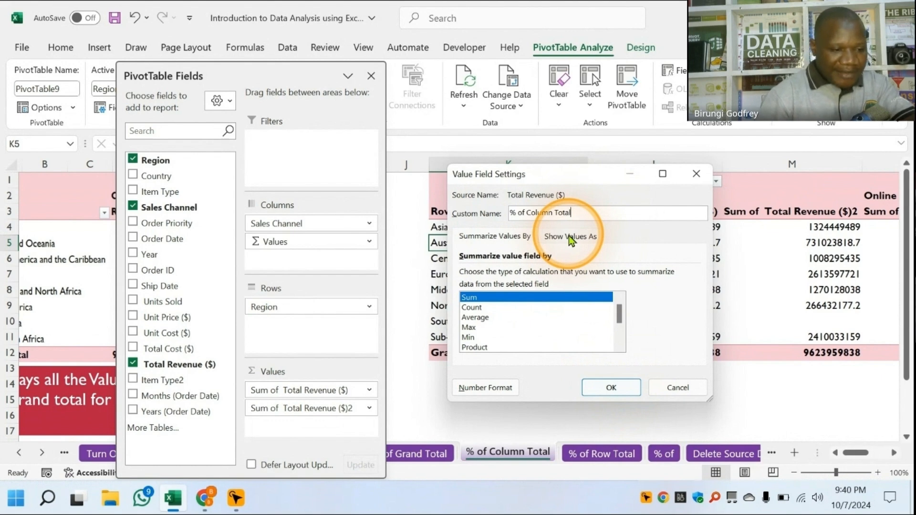
click(569, 236)
click(694, 275)
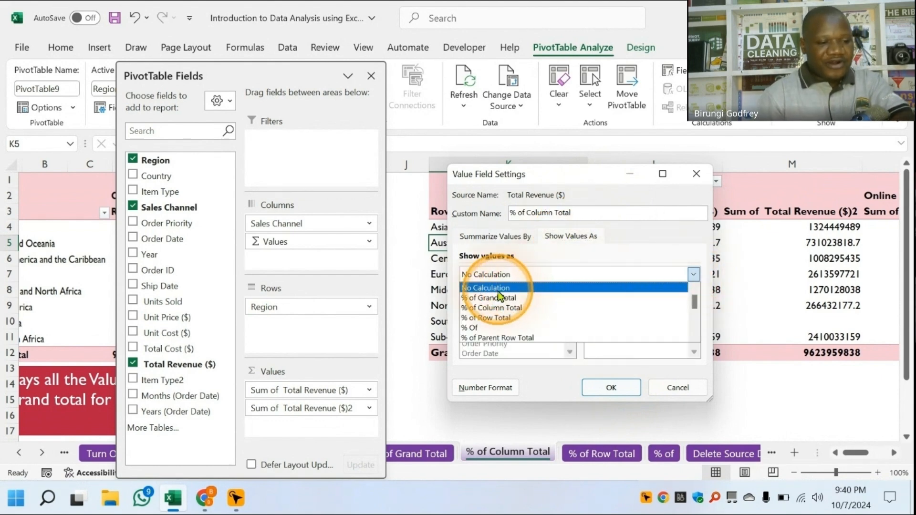
click(486, 307)
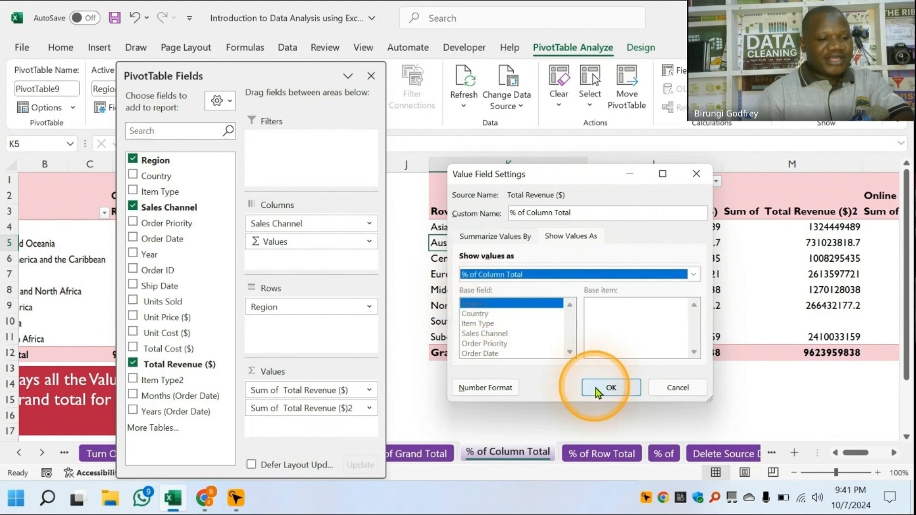
click(613, 387)
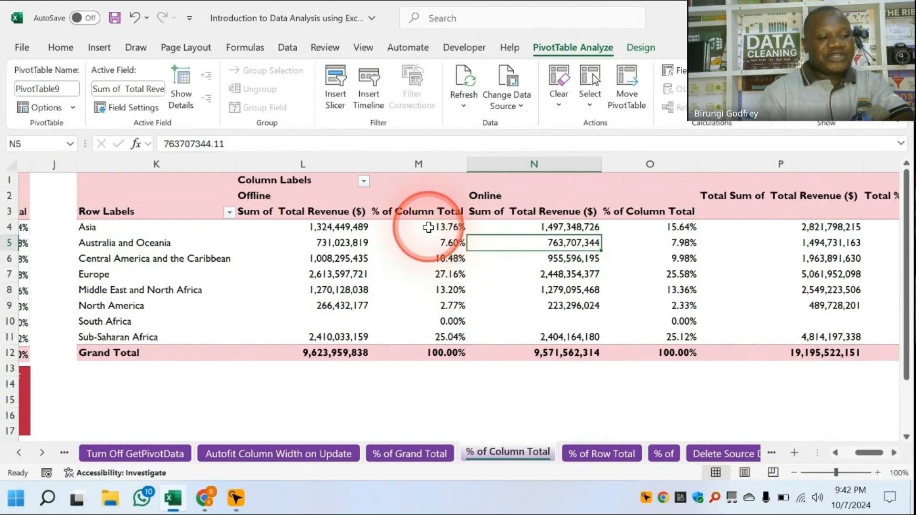
Review the column-total percentages by region for the Offline, Online and overall total columns.
drag(428, 228, 428, 265)
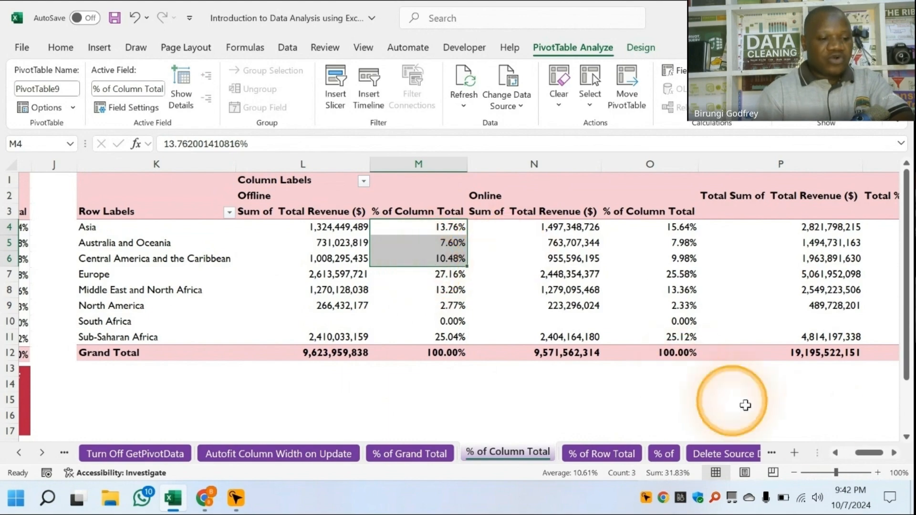
drag(867, 453, 881, 455)
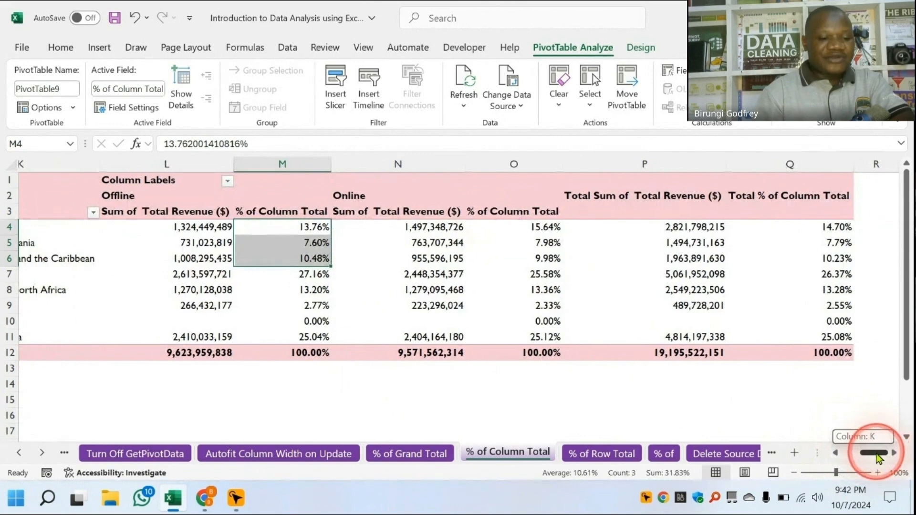
mouse_move(870, 457)
mouse_down()
mouse_move(837, 456)
mouse_move(871, 453)
mouse_up()
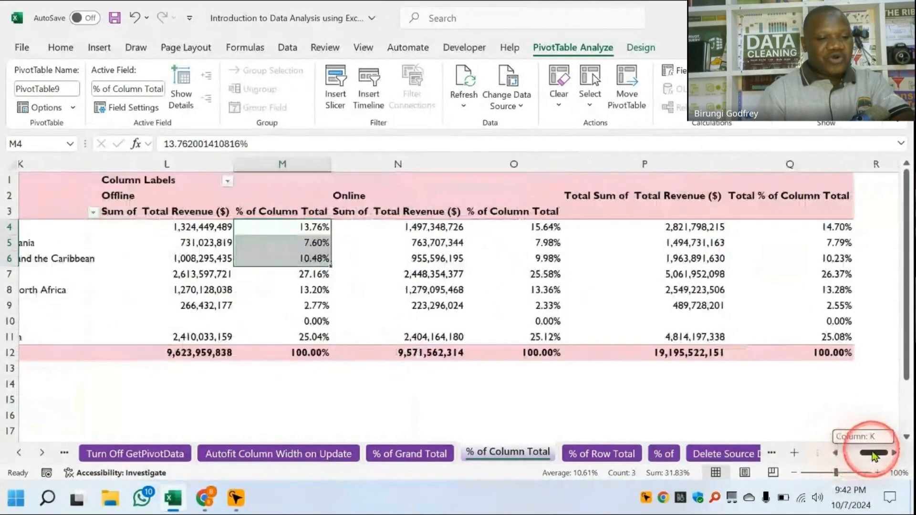
Insert a pivot table from Sales_Raw_Data at cell H1 of the existing % of Row Total worksheet.
click(602, 453)
click(574, 180)
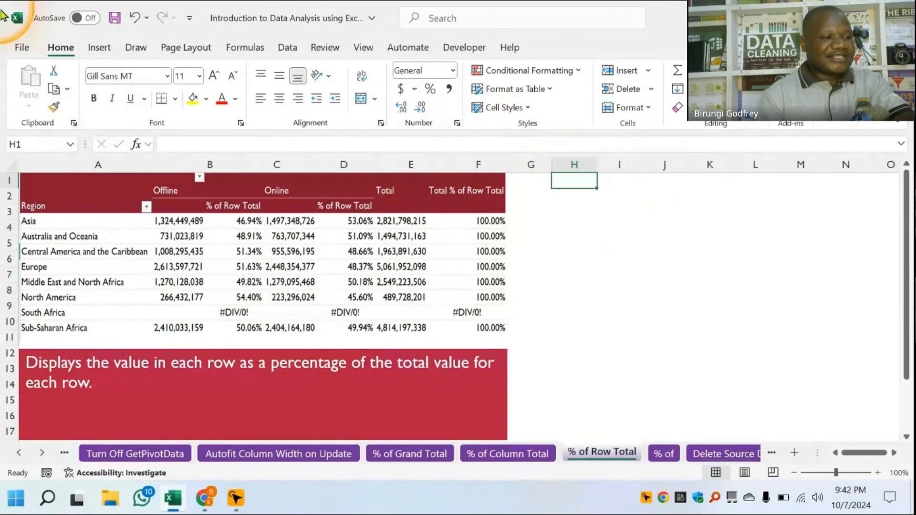
click(100, 47)
click(30, 88)
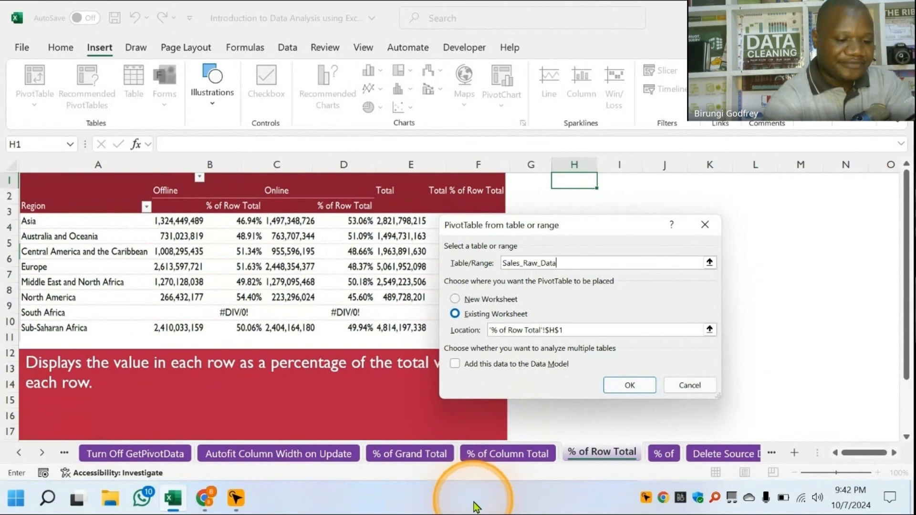
key(Return)
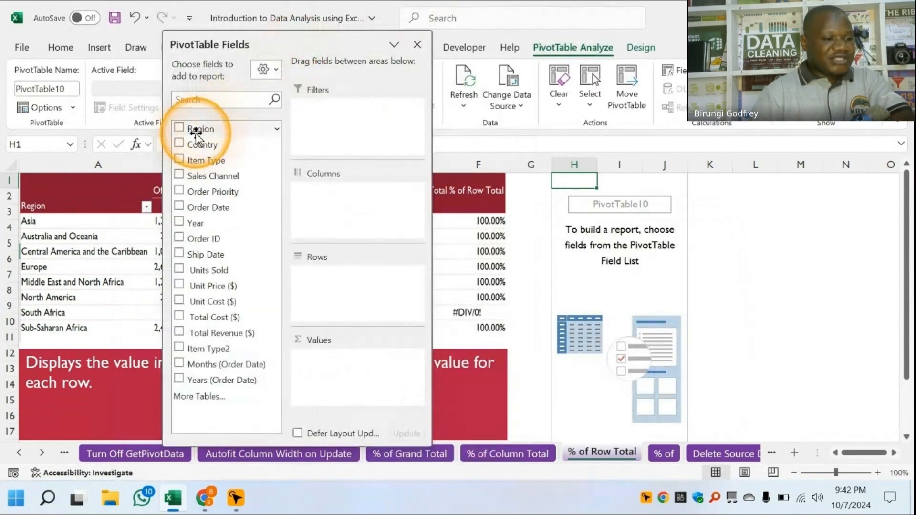
Lay out the pivot table with Region in rows, Sales Channel in columns and Total Revenue ($) in values, and close the field list.
drag(196, 137, 370, 308)
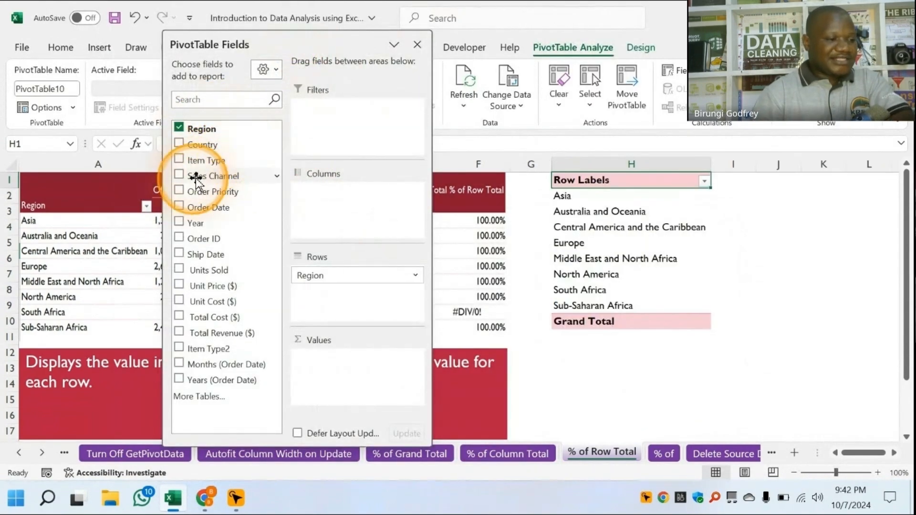
drag(197, 181, 355, 203)
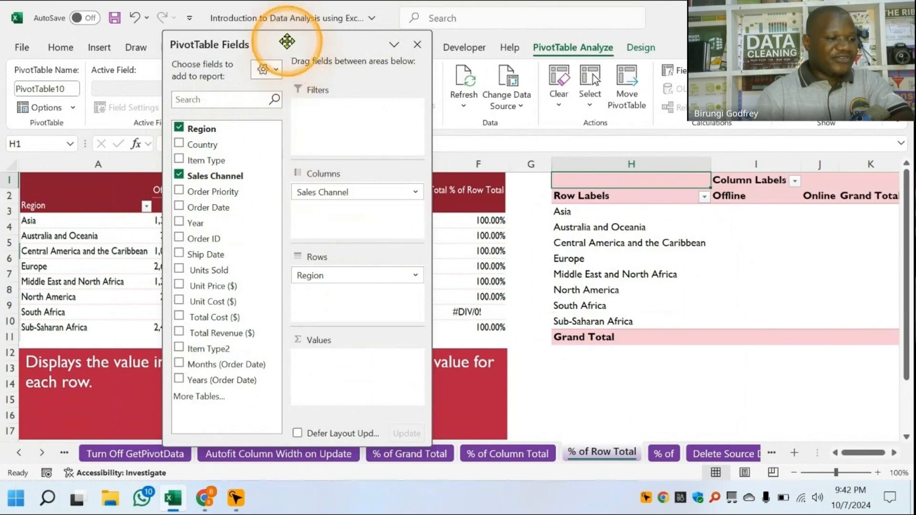
drag(287, 42, 202, 60)
drag(131, 352, 280, 407)
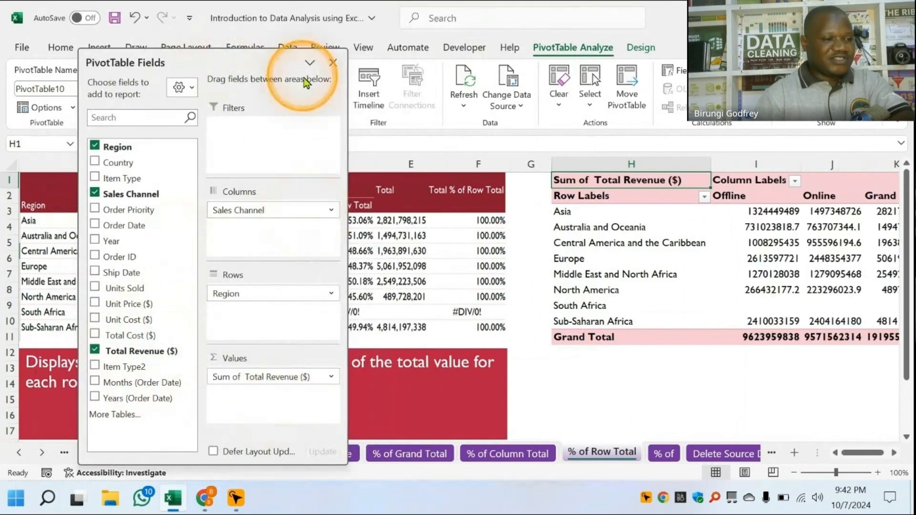
click(333, 62)
Turn off the new pivot table's grand totals for both rows and columns.
drag(861, 454, 890, 453)
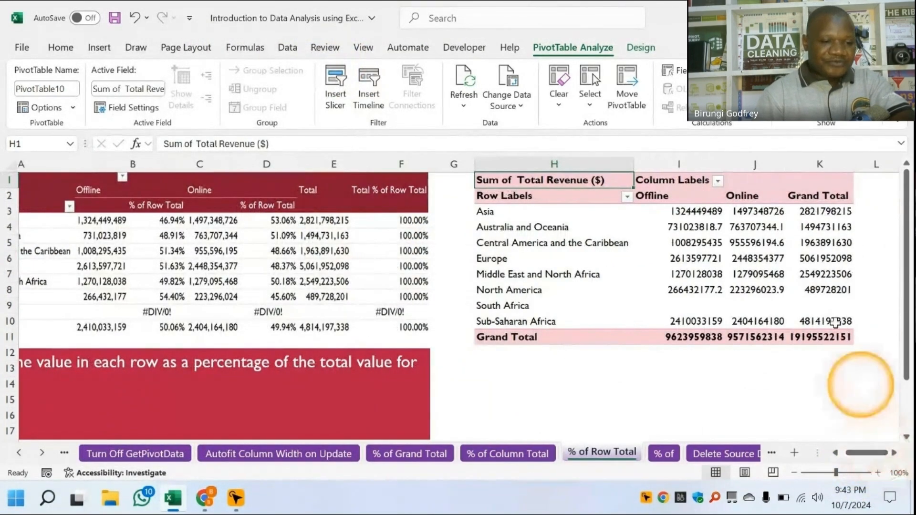
mouse_move(817, 280)
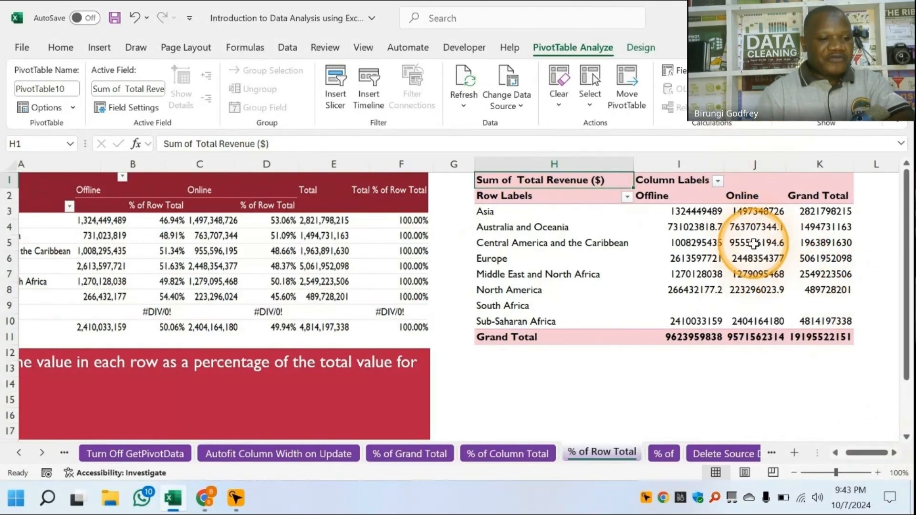
click(642, 55)
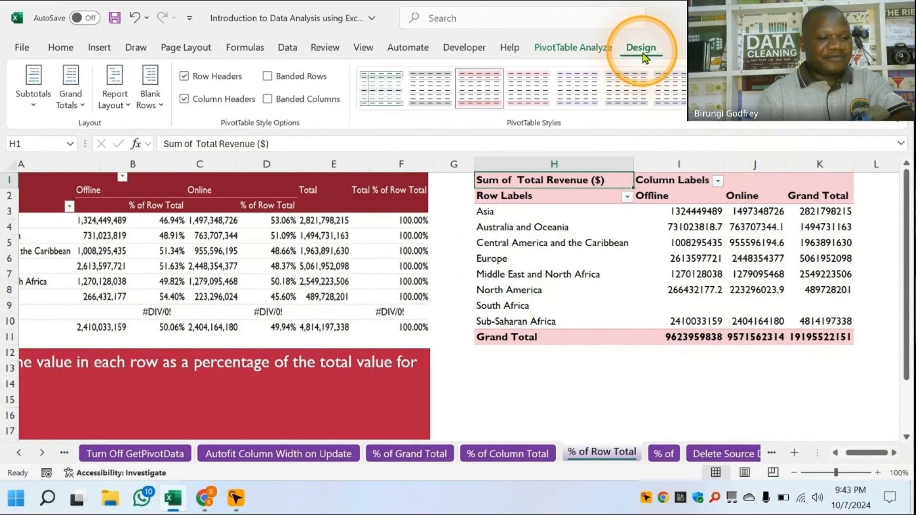
click(76, 104)
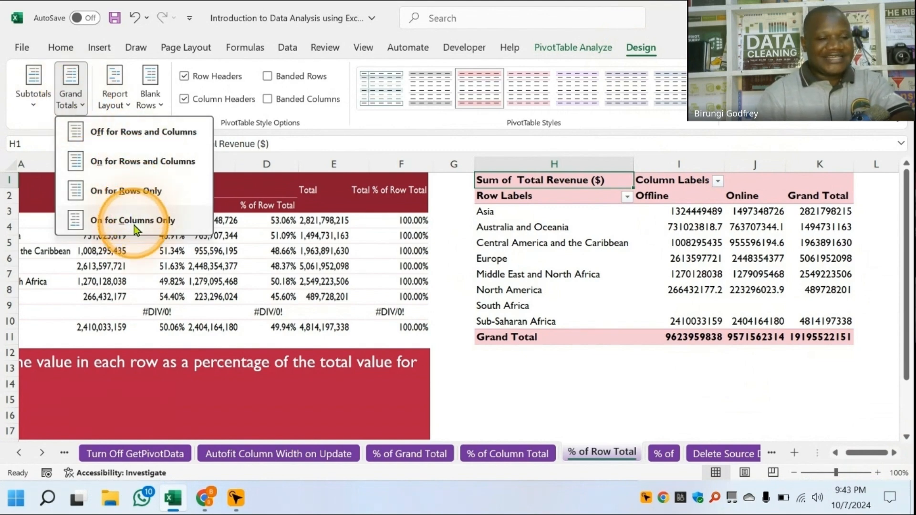
click(83, 133)
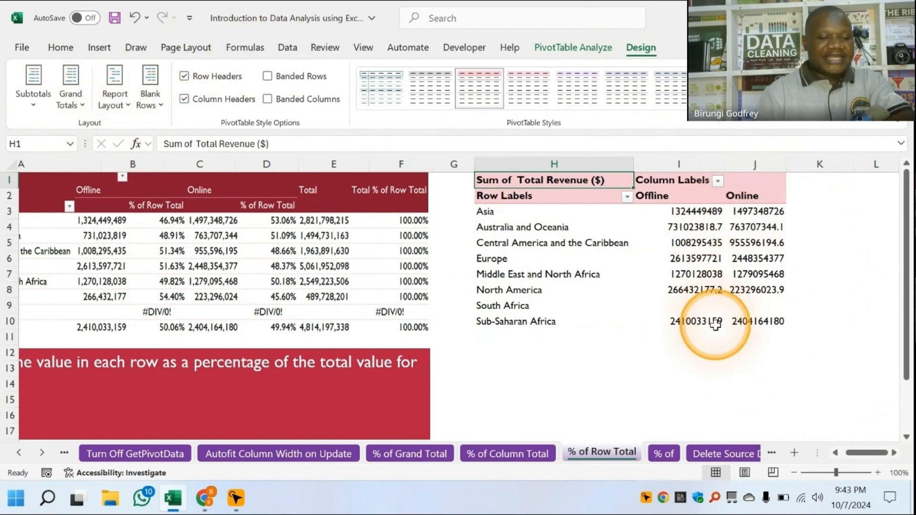
Set the pivot table's grand totals to be on for rows only.
mouse_move(715, 325)
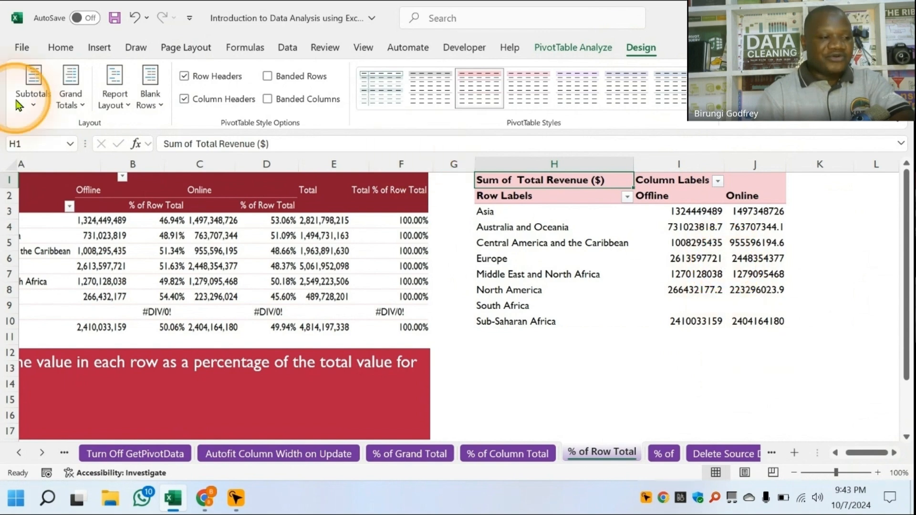
click(79, 105)
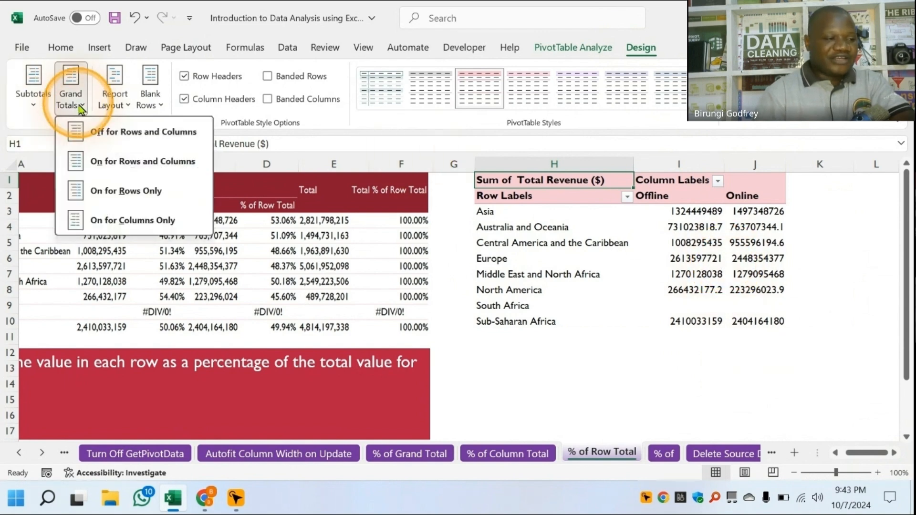
click(112, 192)
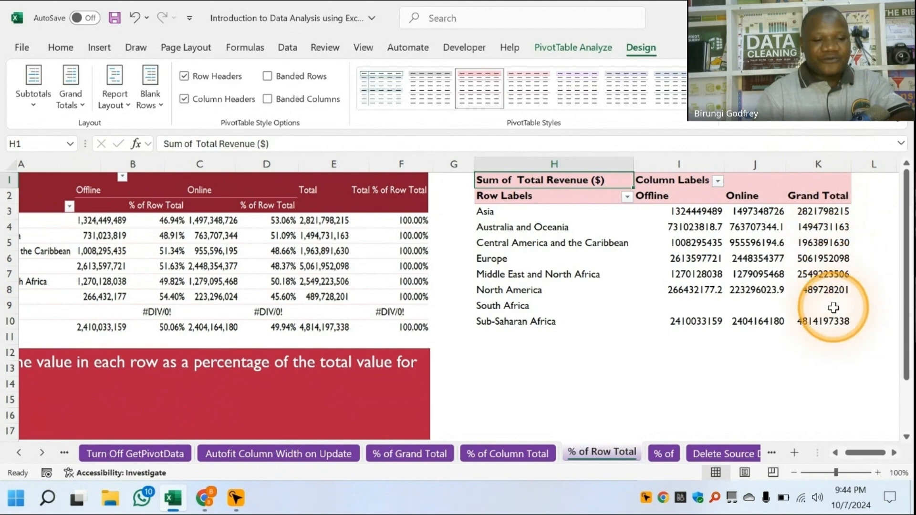
Reopen the field list of the row-total pivot table and add a second Total Revenue ($) value field.
mouse_move(839, 242)
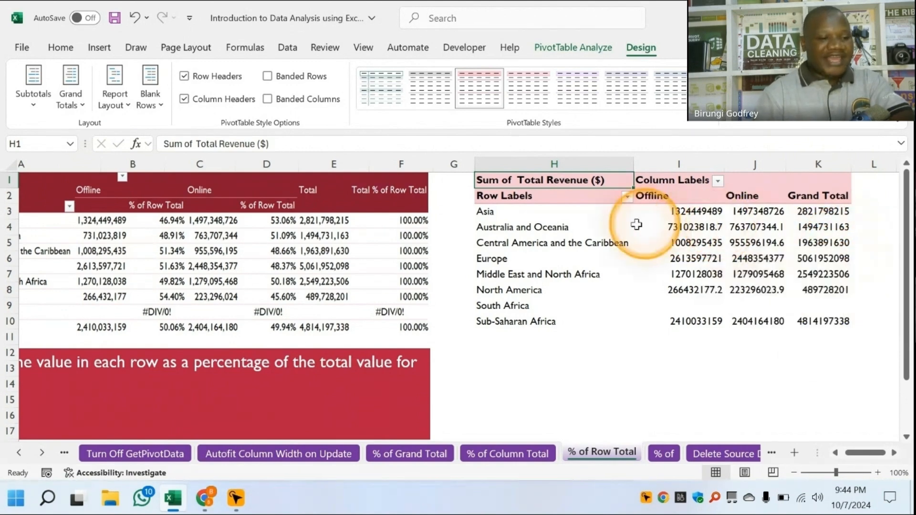
click(577, 213)
click(564, 50)
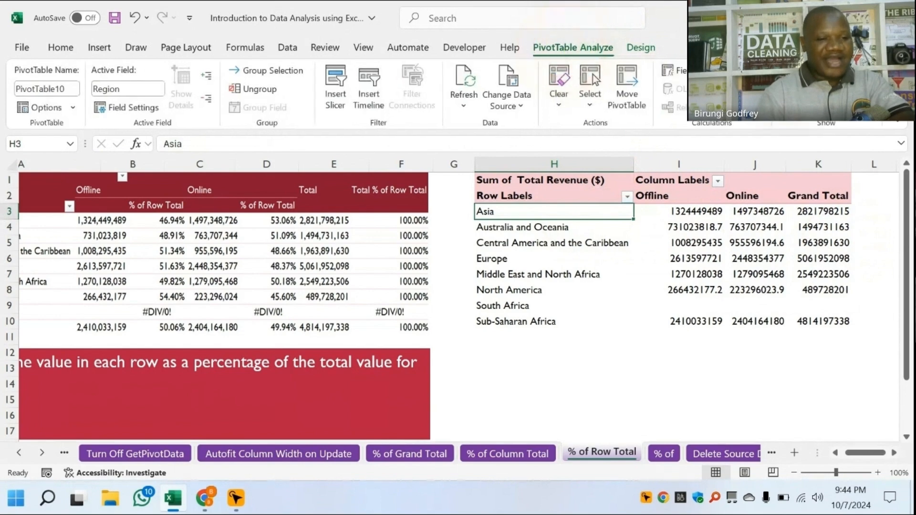
click(791, 86)
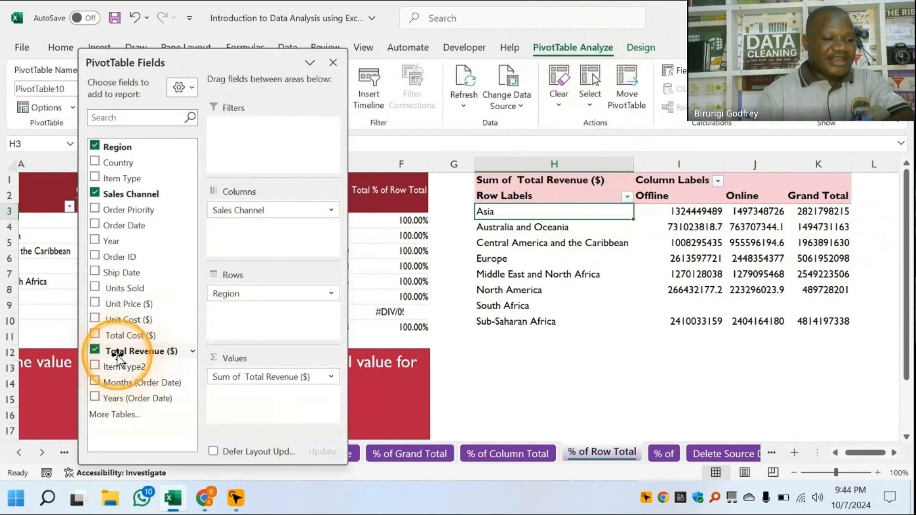
drag(117, 356, 305, 411)
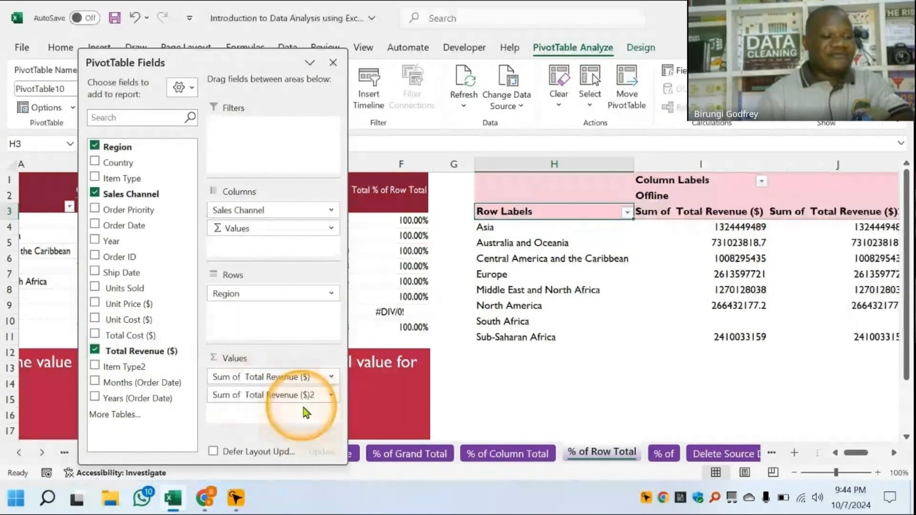
Rename the second Total Revenue ($) value field to % of Row Total and show its values as % of Row Total.
click(307, 396)
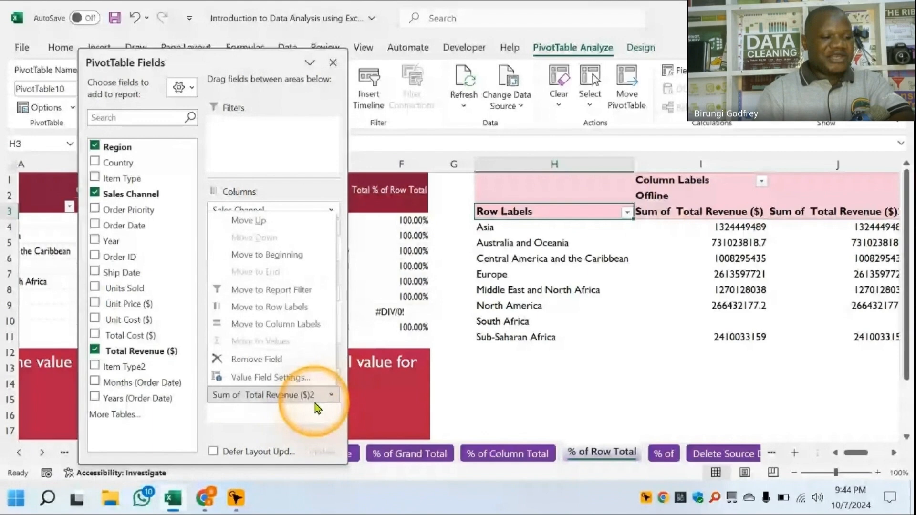
click(261, 379)
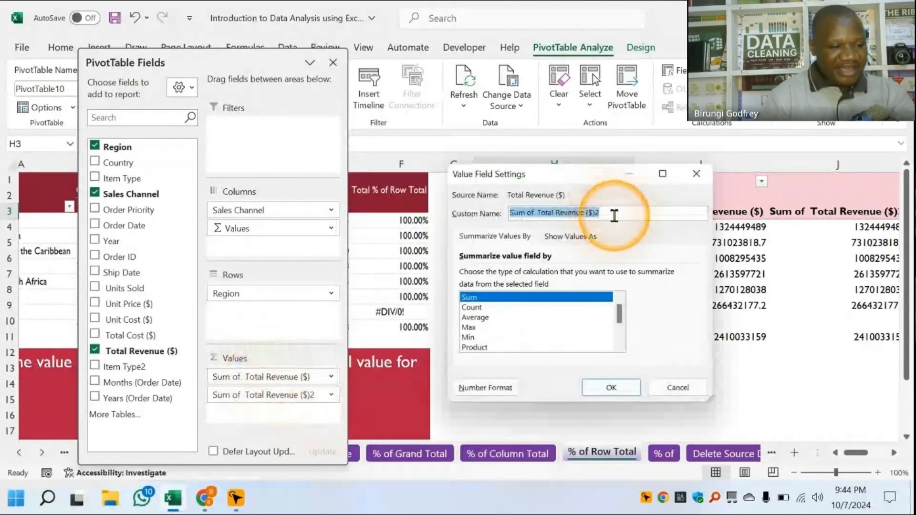
text(% of Row T)
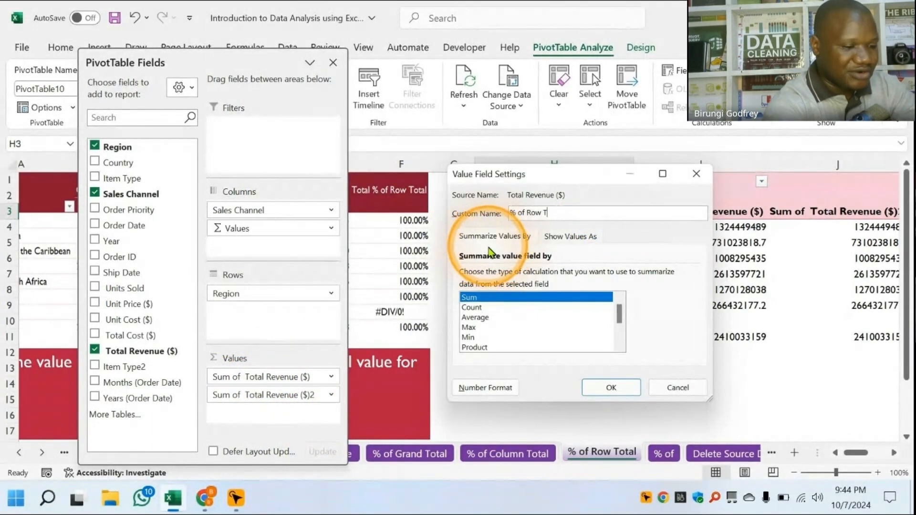
text(otal)
click(575, 238)
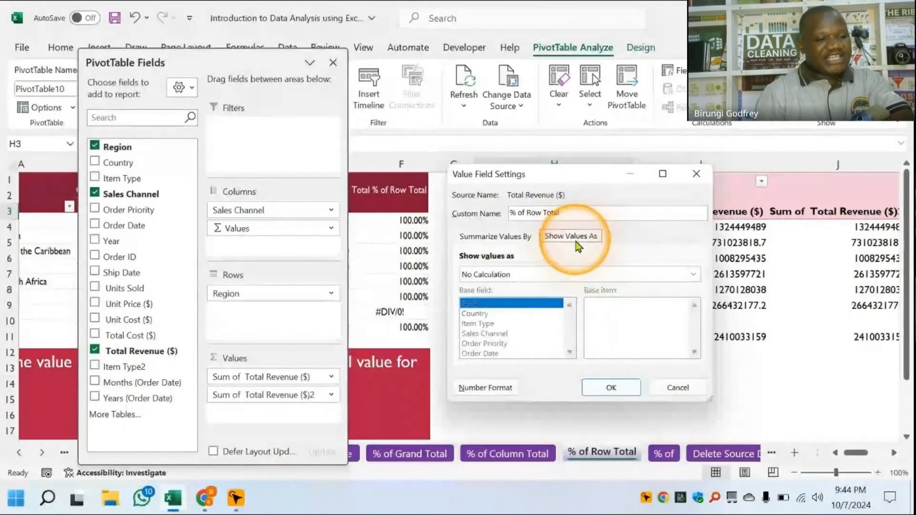
click(693, 275)
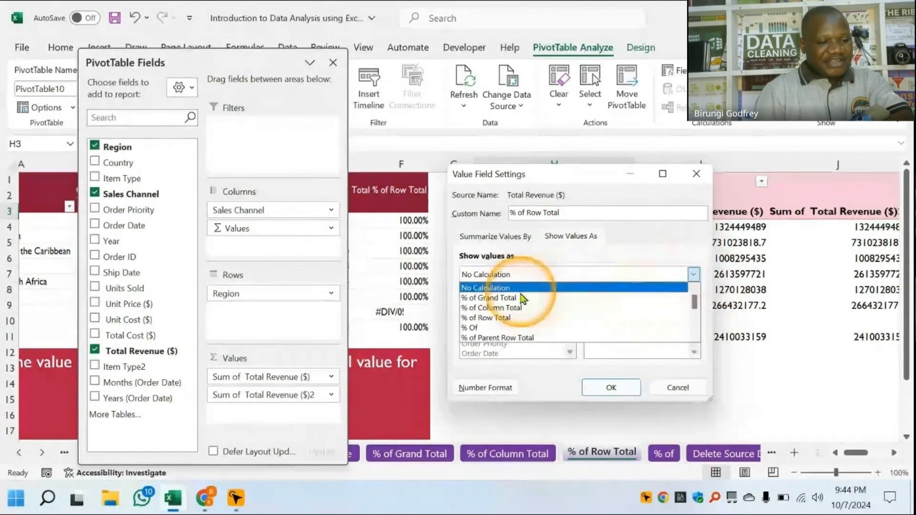
click(481, 319)
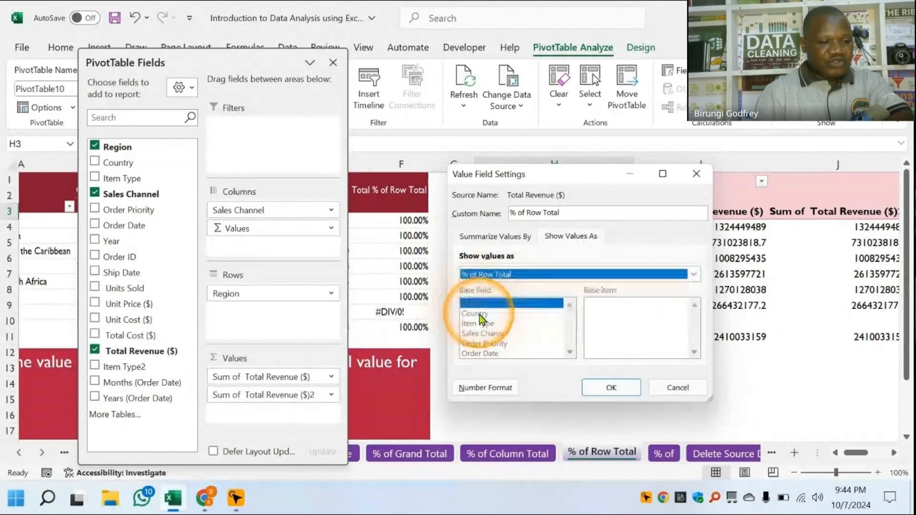
click(612, 389)
drag(856, 453, 871, 455)
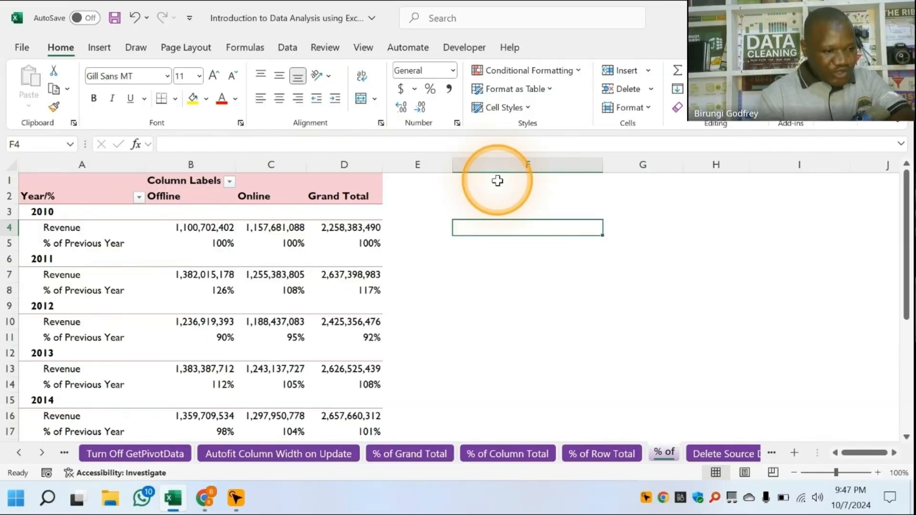
Delete the wide empty column F on the % of sheet.
drag(496, 164, 549, 163)
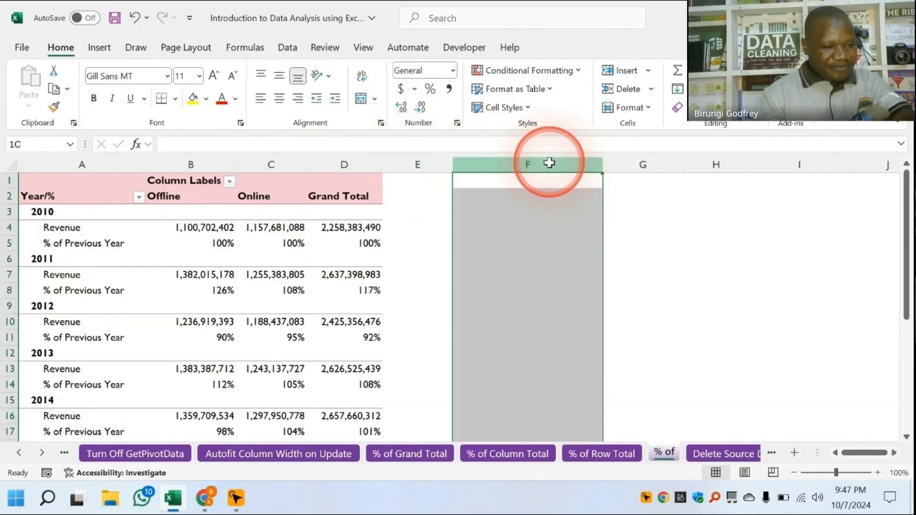
right_click(549, 159)
click(593, 327)
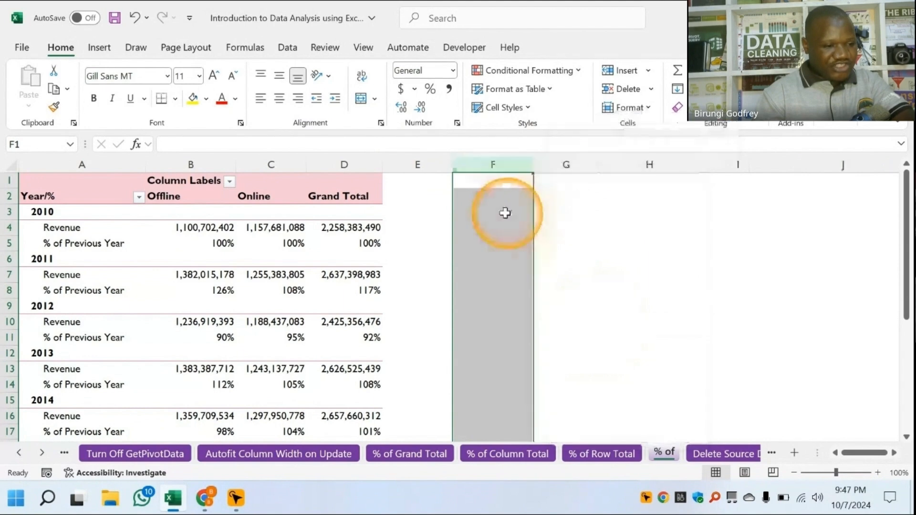
Insert a pivot table based on the raw sales table at cell F1 of the existing % of worksheet.
click(487, 193)
click(486, 183)
click(99, 47)
click(34, 81)
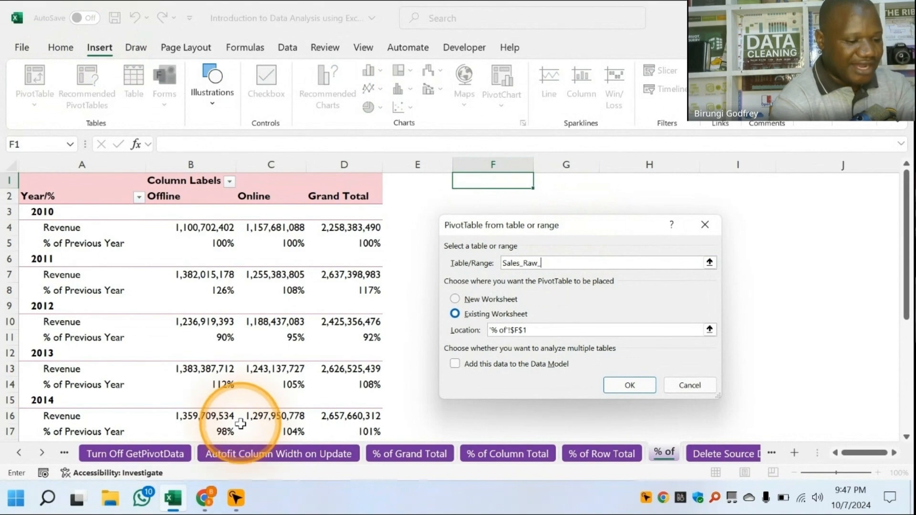
key(Return)
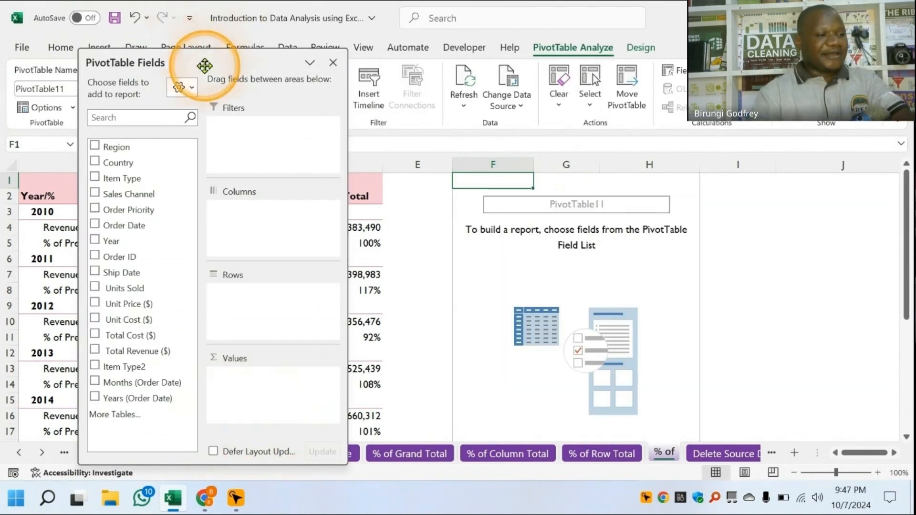
Lay out the new pivot table with Year in rows and Total Revenue ($) in values.
drag(204, 54, 258, 35)
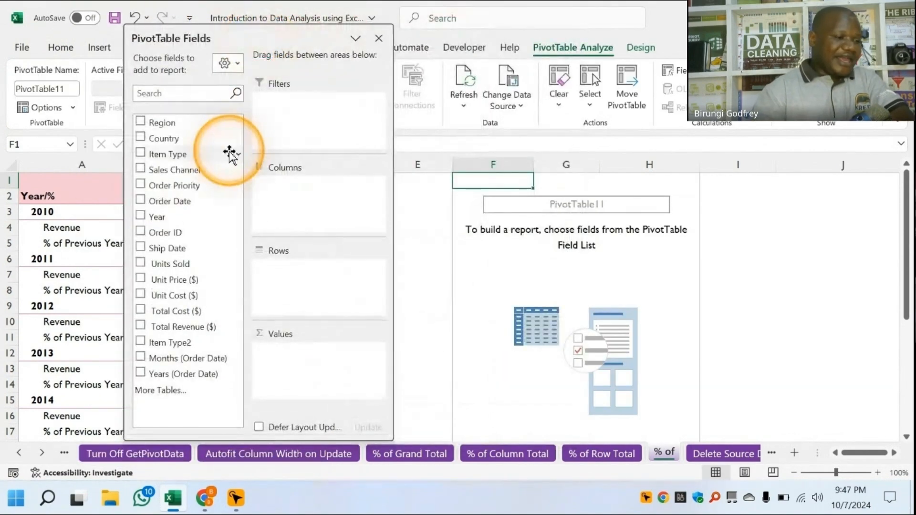
click(140, 216)
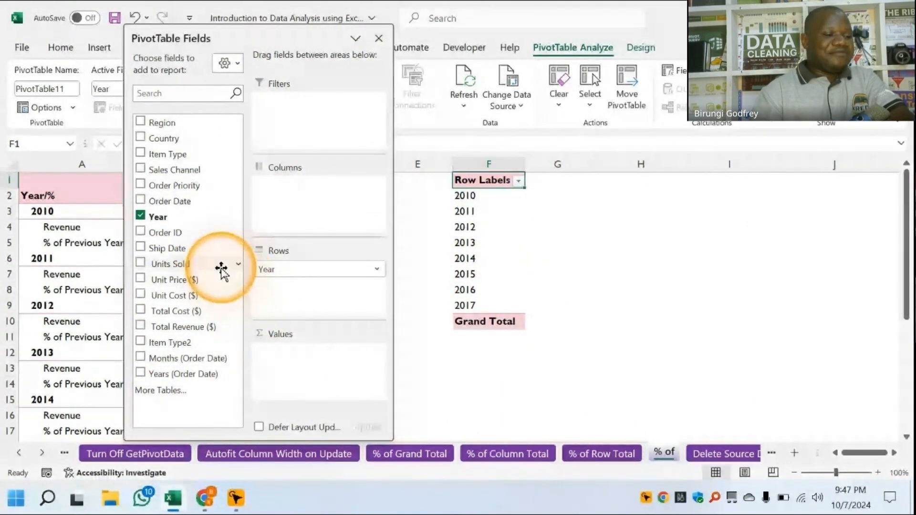
drag(174, 329, 307, 374)
Format the pivot table's revenue values as numbers with a thousands separator and no decimal places.
right_click(609, 198)
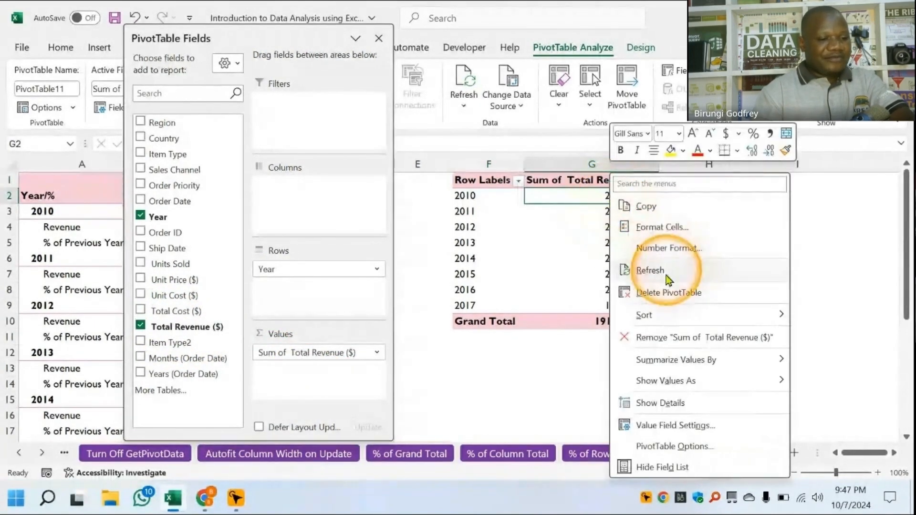
click(663, 243)
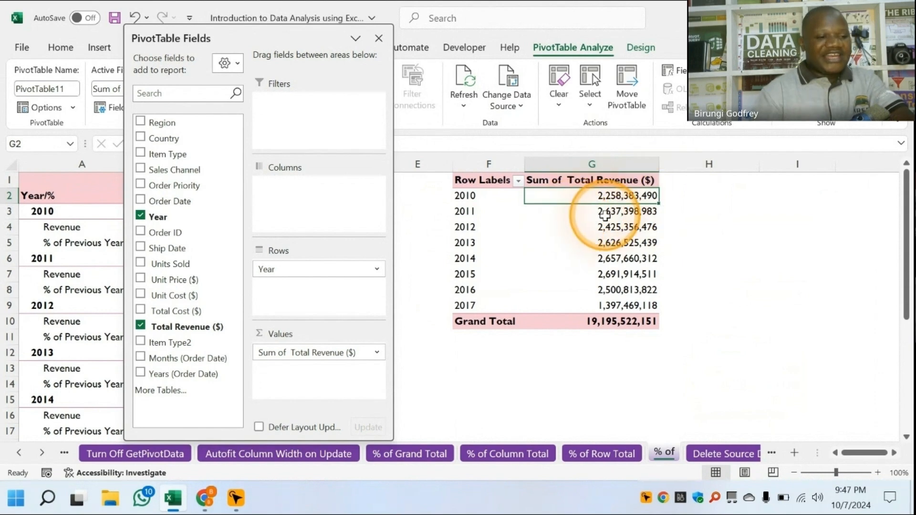
click(587, 210)
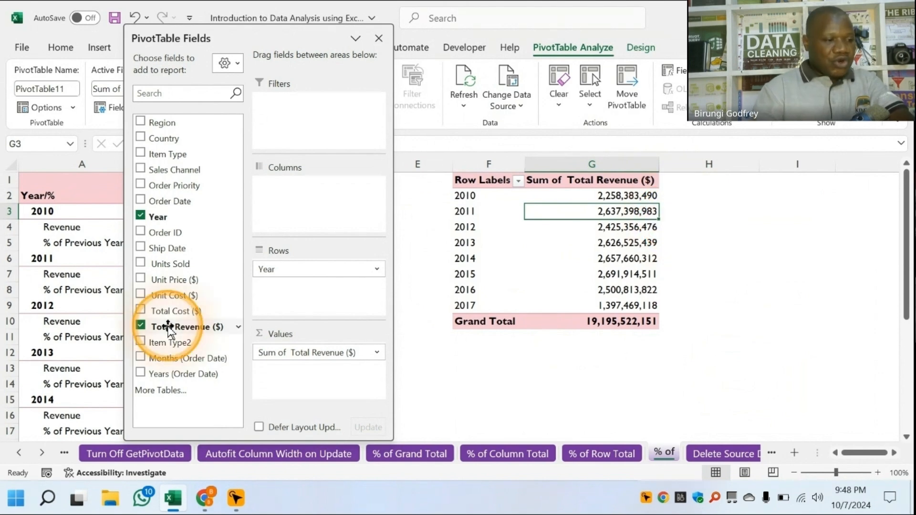
Add a second Total Revenue ($) value field to the pivot table and enter Previous Year Performance as its custom name.
drag(169, 329, 315, 377)
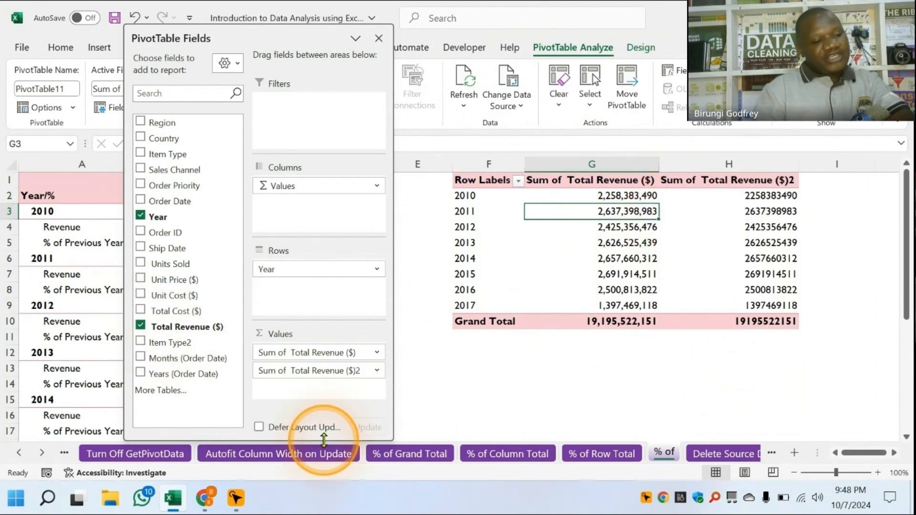
click(341, 372)
click(315, 354)
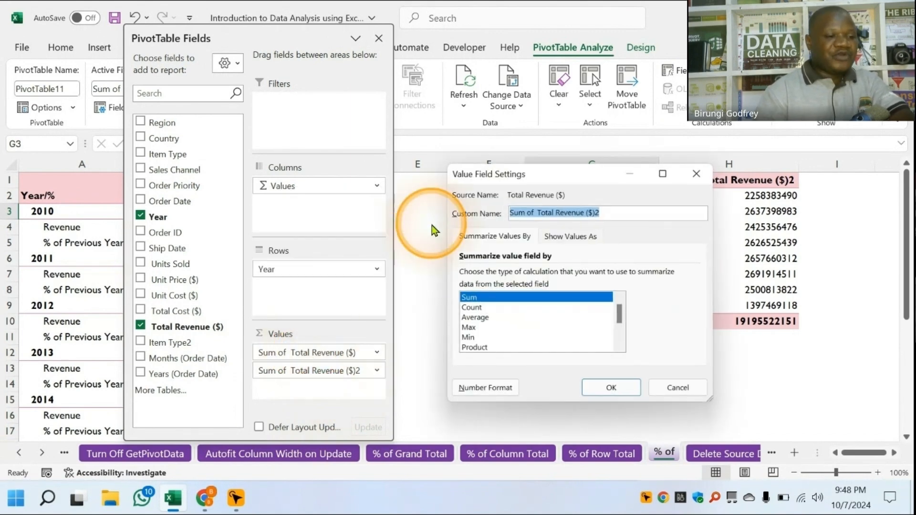
key(ctrl+Tab)
click(574, 184)
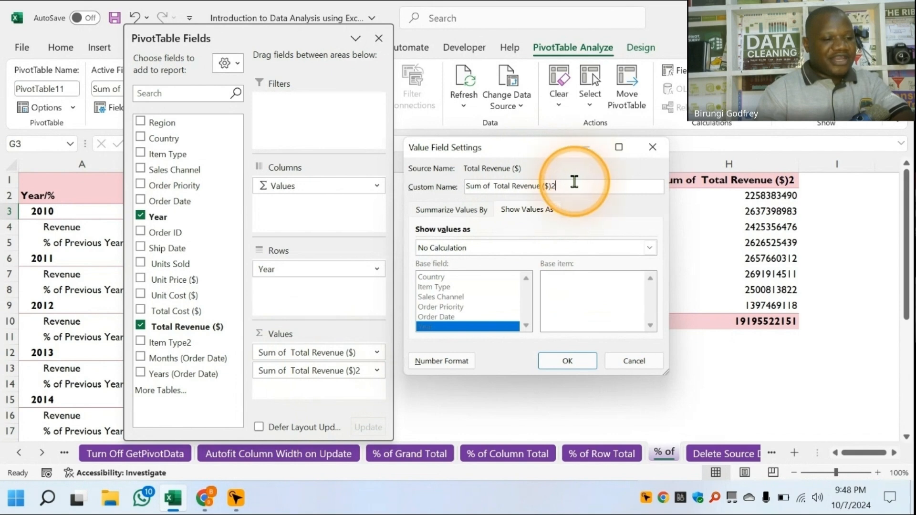
key(ctrl+a)
text(Previou)
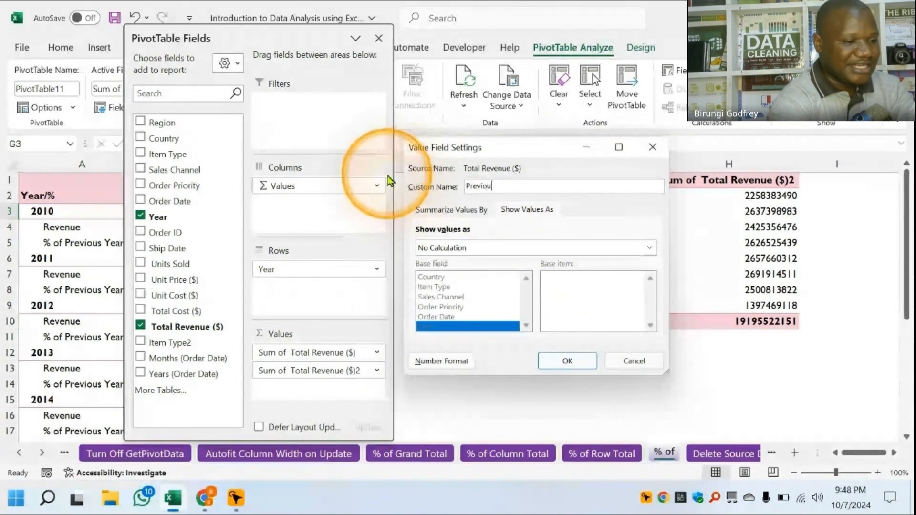
text(s Year Performance)
Show the Previous Year Performance values as % Of, with Year as base field and (previous) as base item.
click(650, 247)
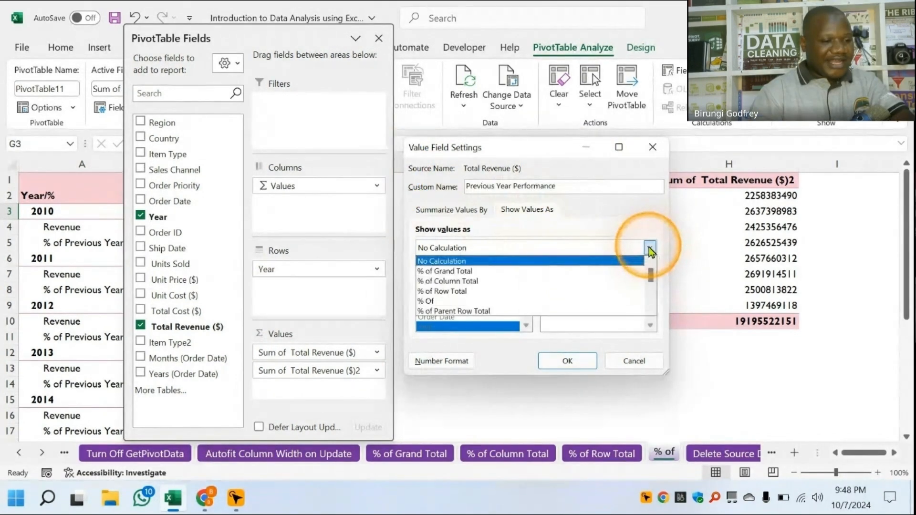
click(438, 305)
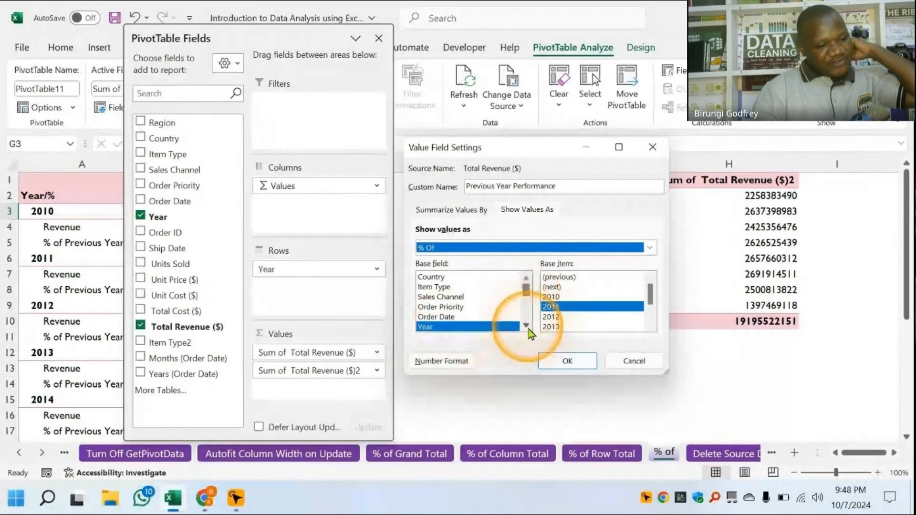
click(526, 326)
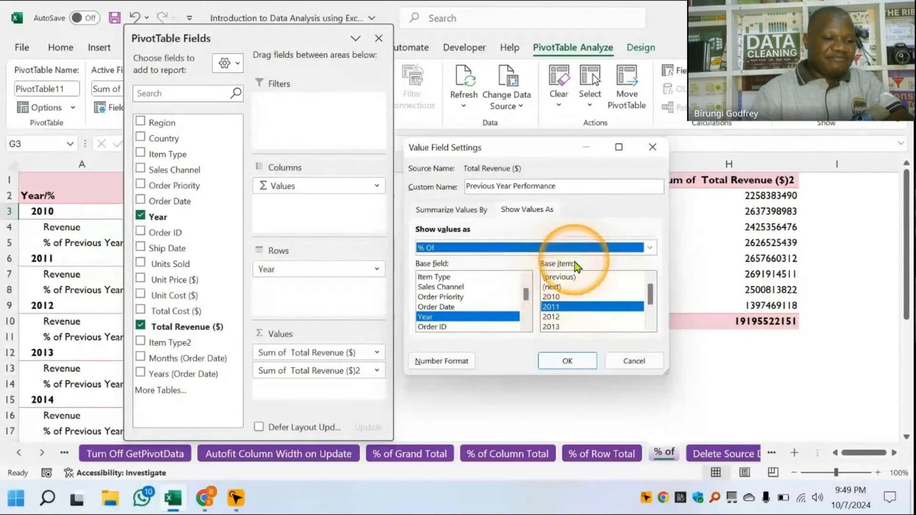
click(555, 278)
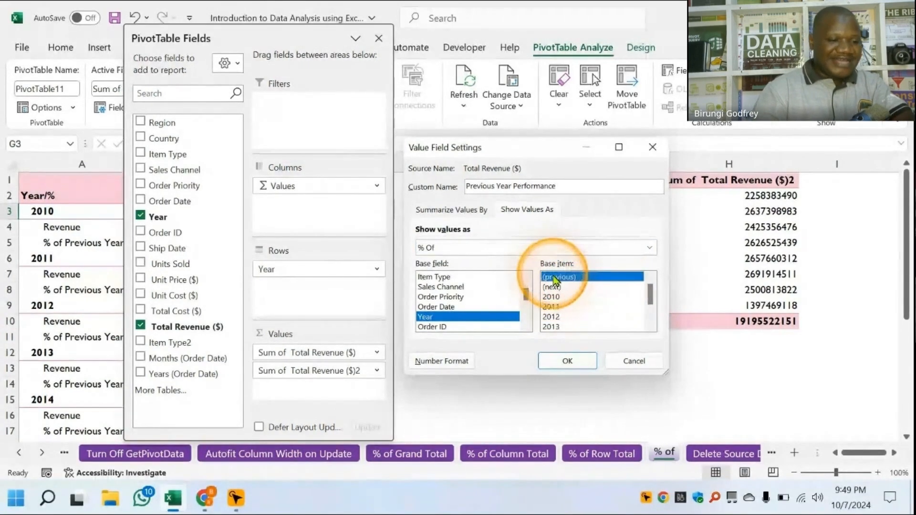
drag(514, 151, 599, 42)
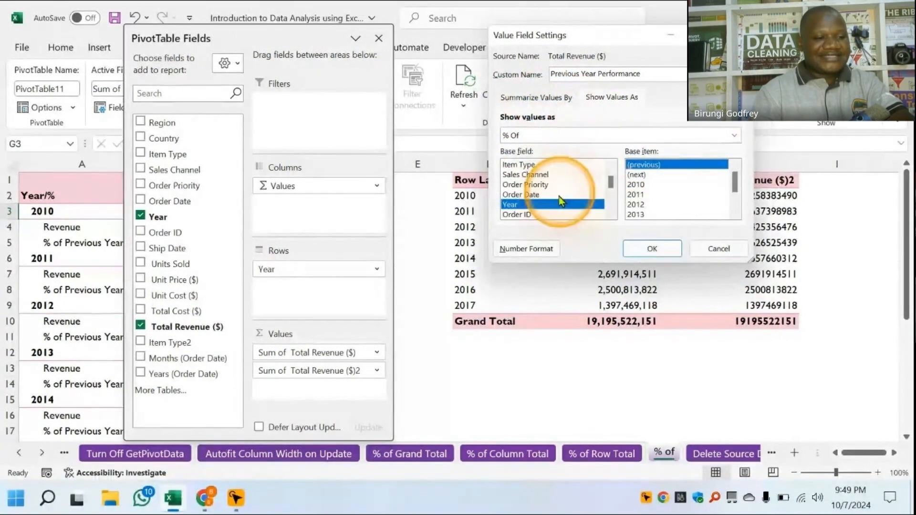
click(653, 251)
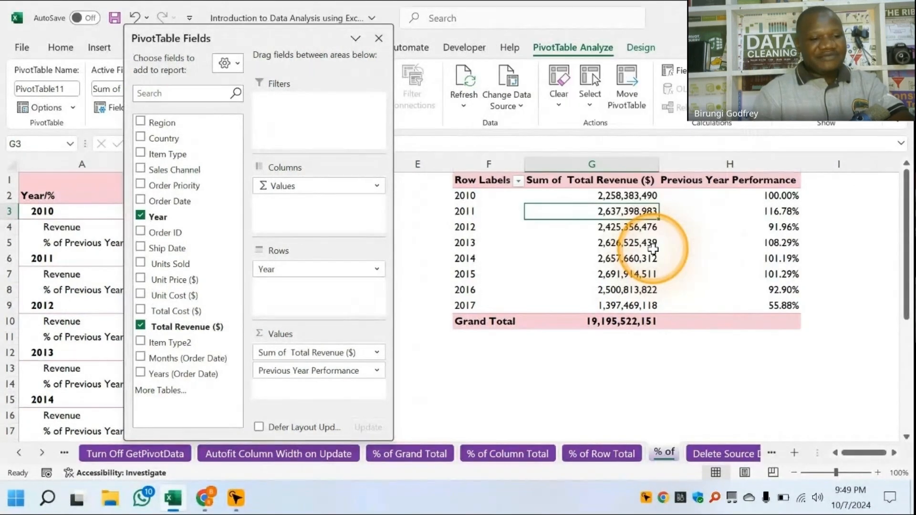